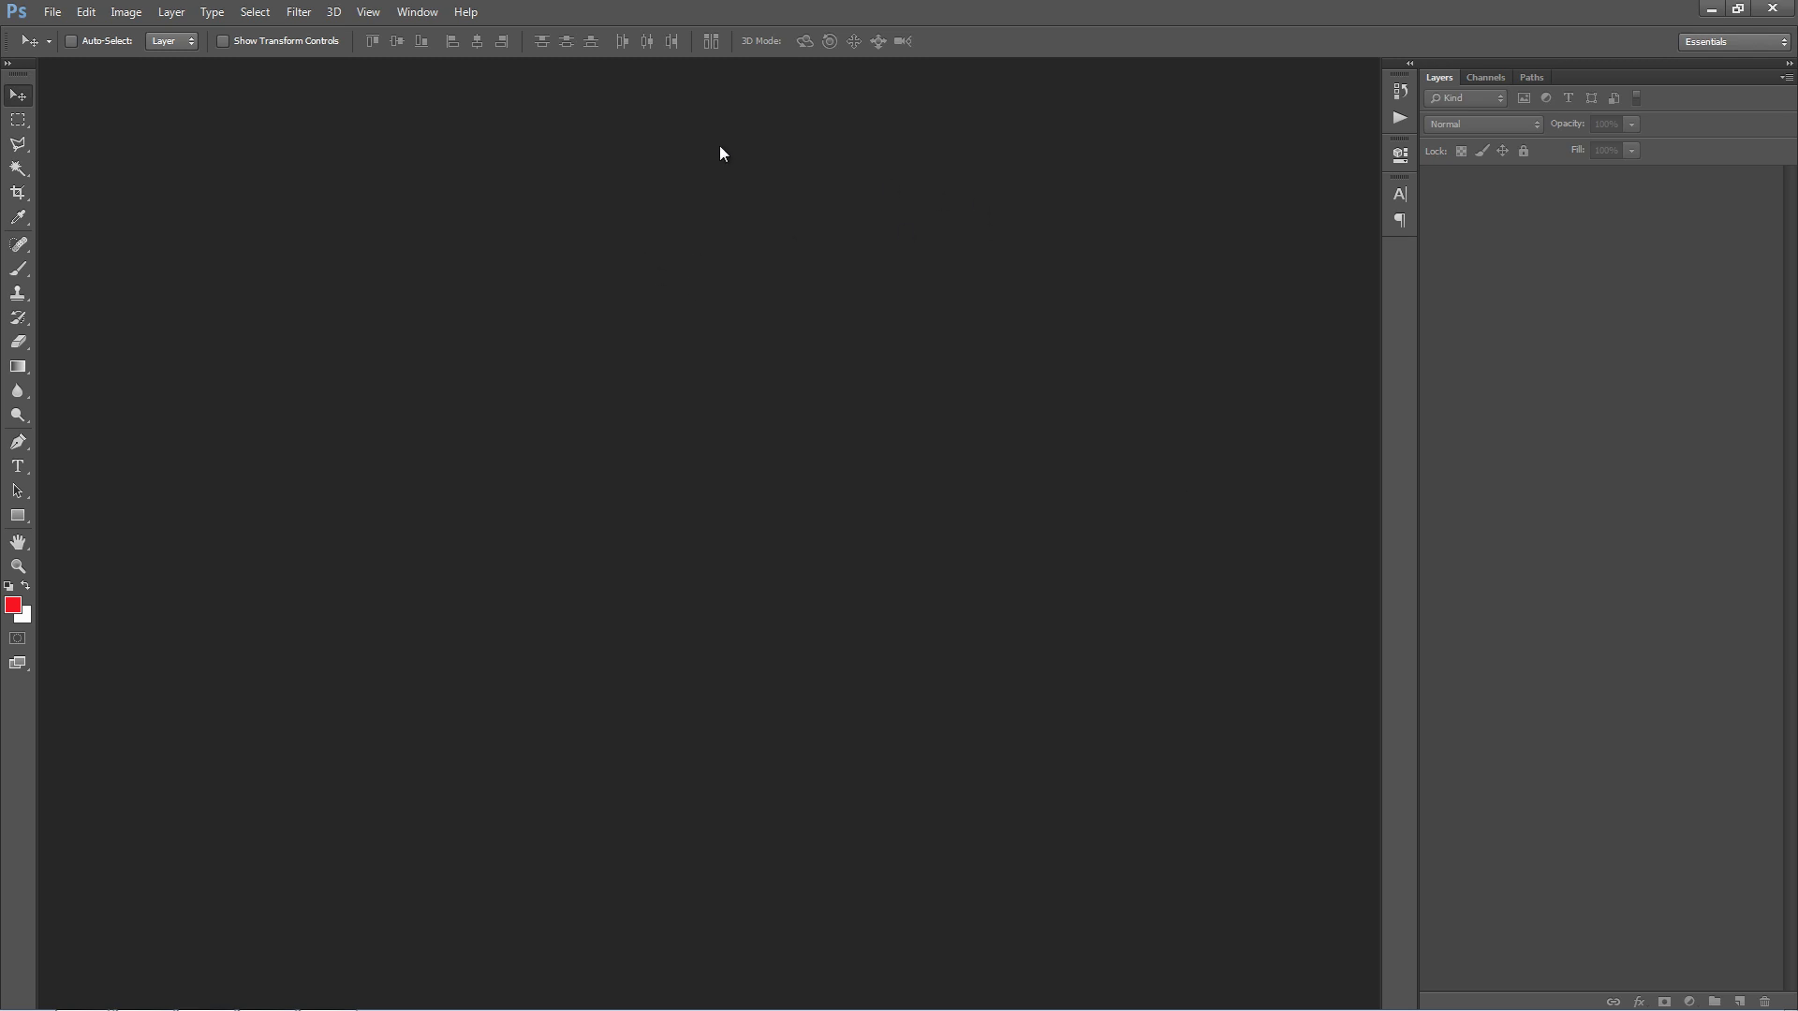
Step: Show and widen the Actions panel, then load the Dispersion.atn action set into it
{"action": "left_click", "coordinate": [412, 16]}
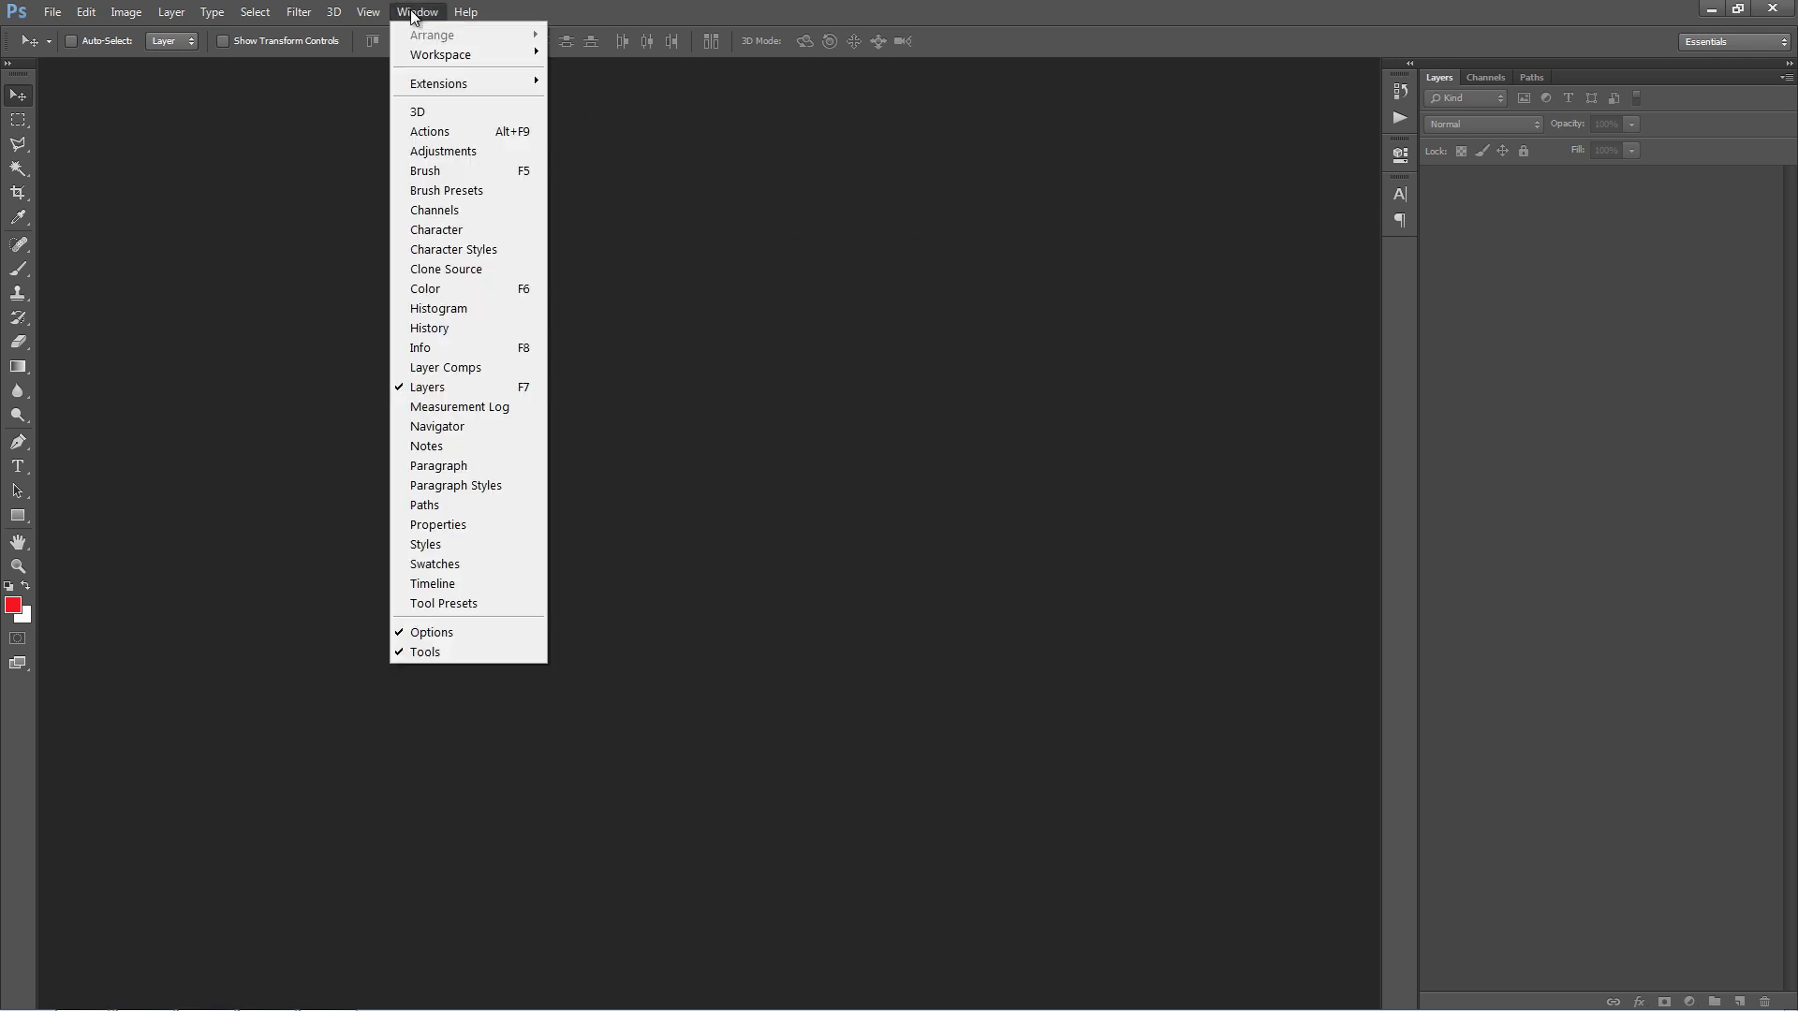
{"action": "left_click", "coordinate": [457, 137]}
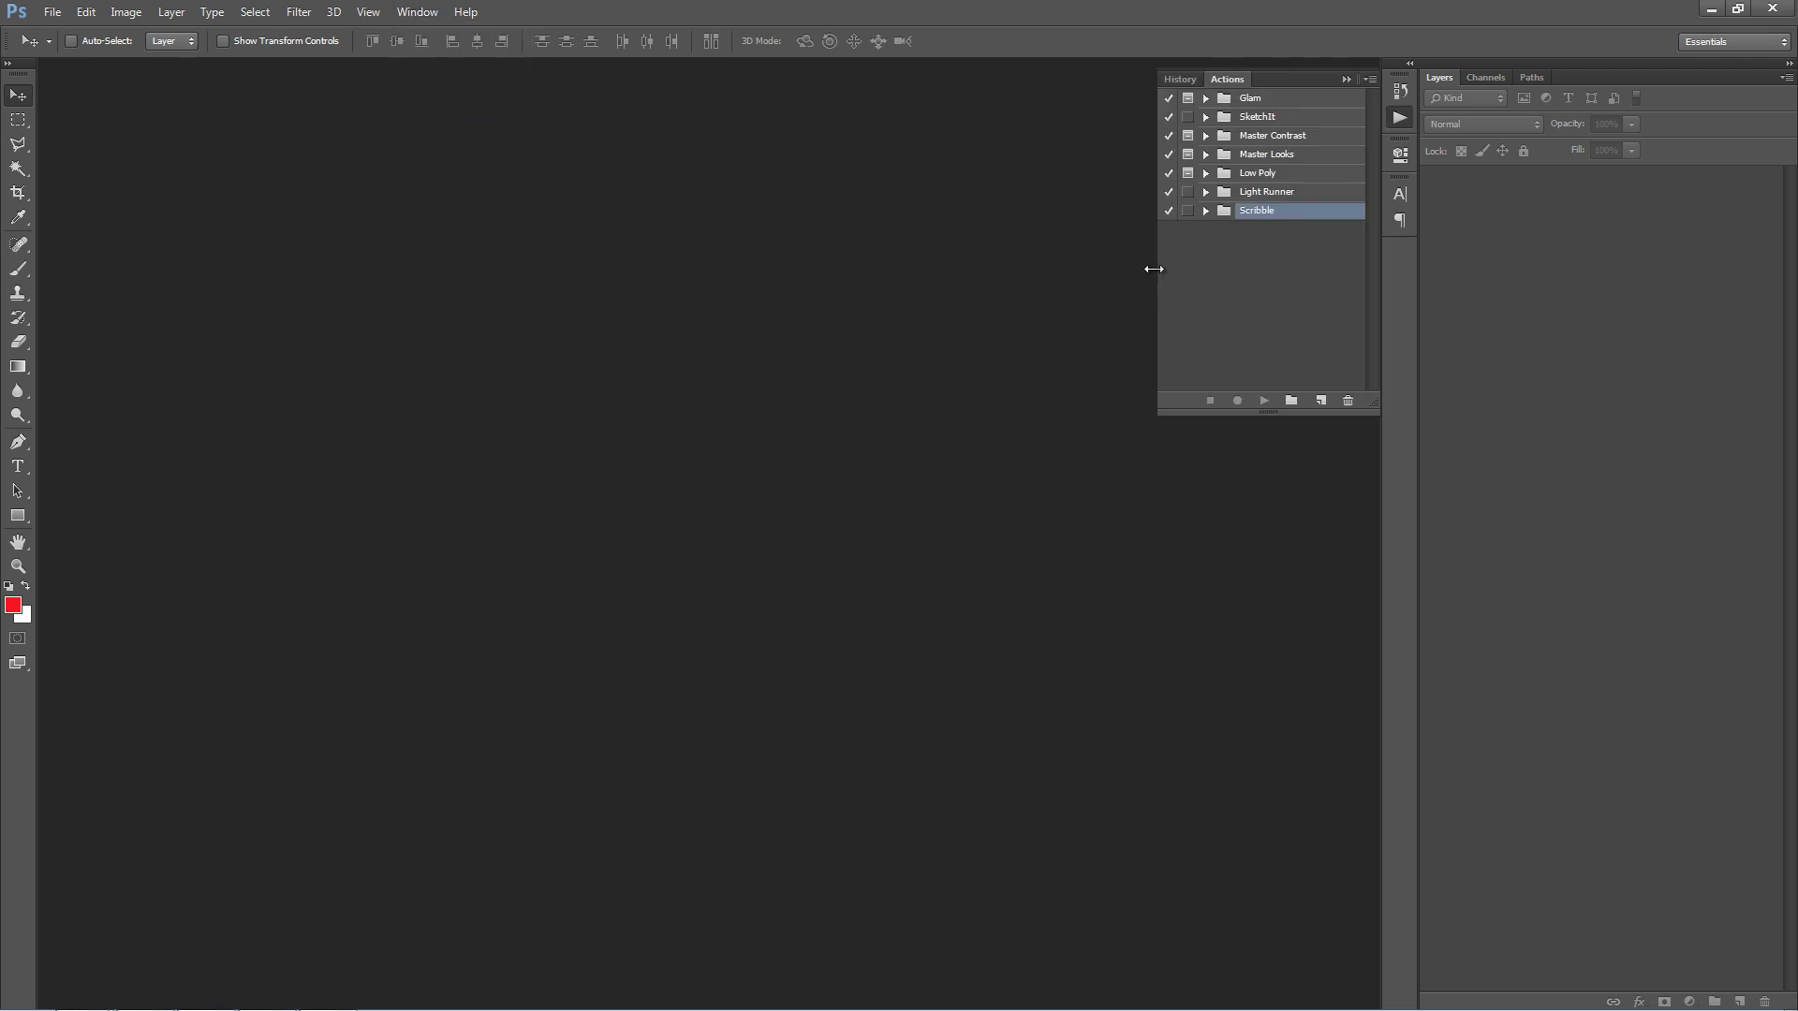
{"action": "left_click_drag", "start_coordinate": [1153, 269], "coordinate": [1118, 261]}
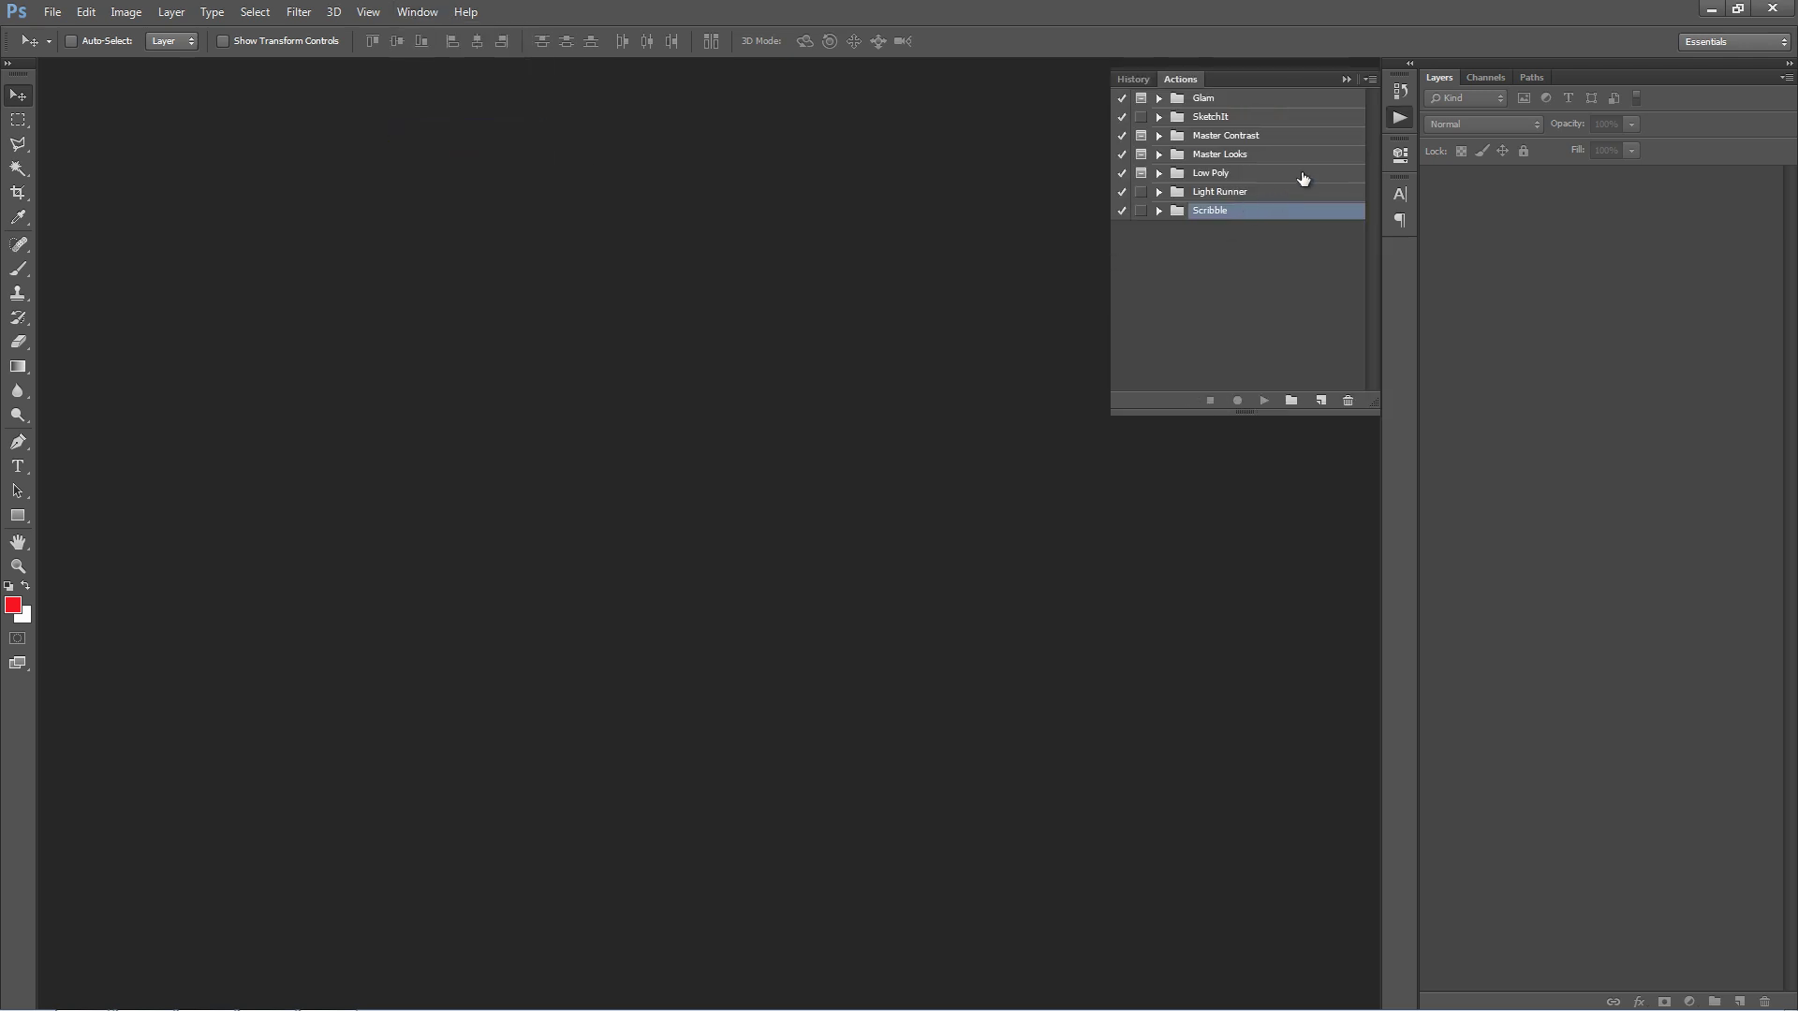
{"action": "left_click", "coordinate": [1370, 80]}
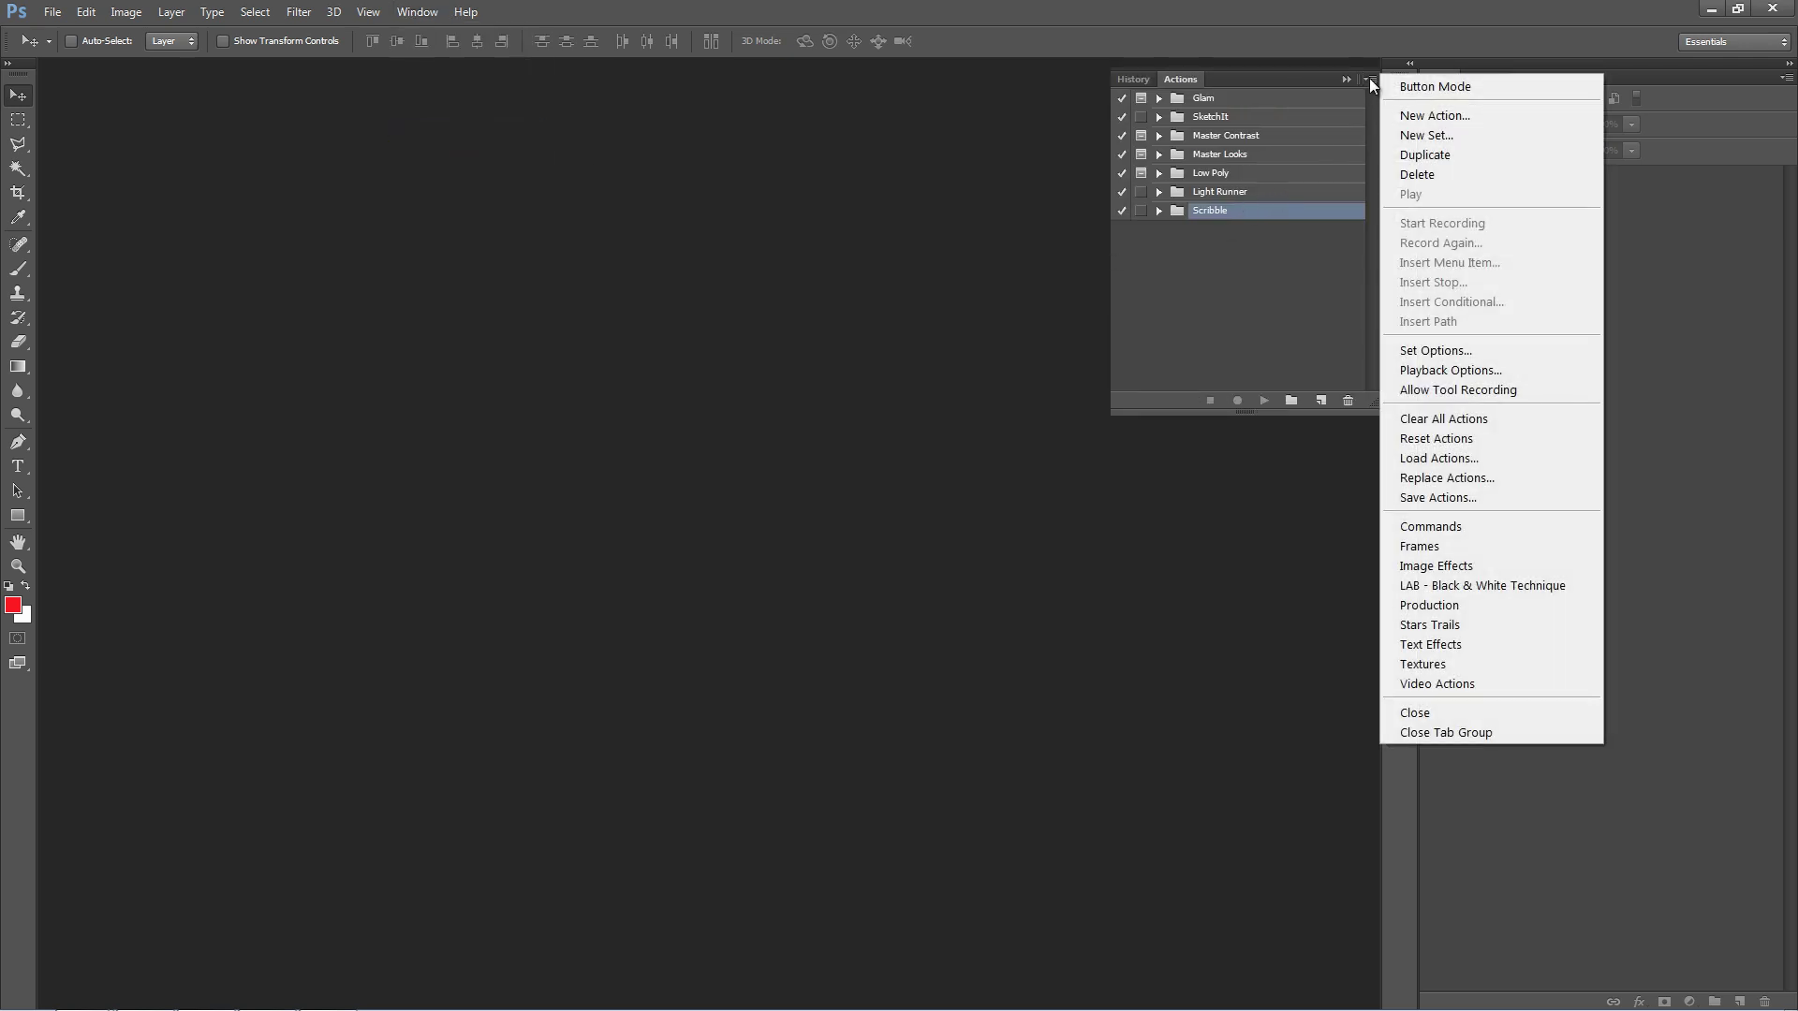
{"action": "left_click", "coordinate": [1499, 458]}
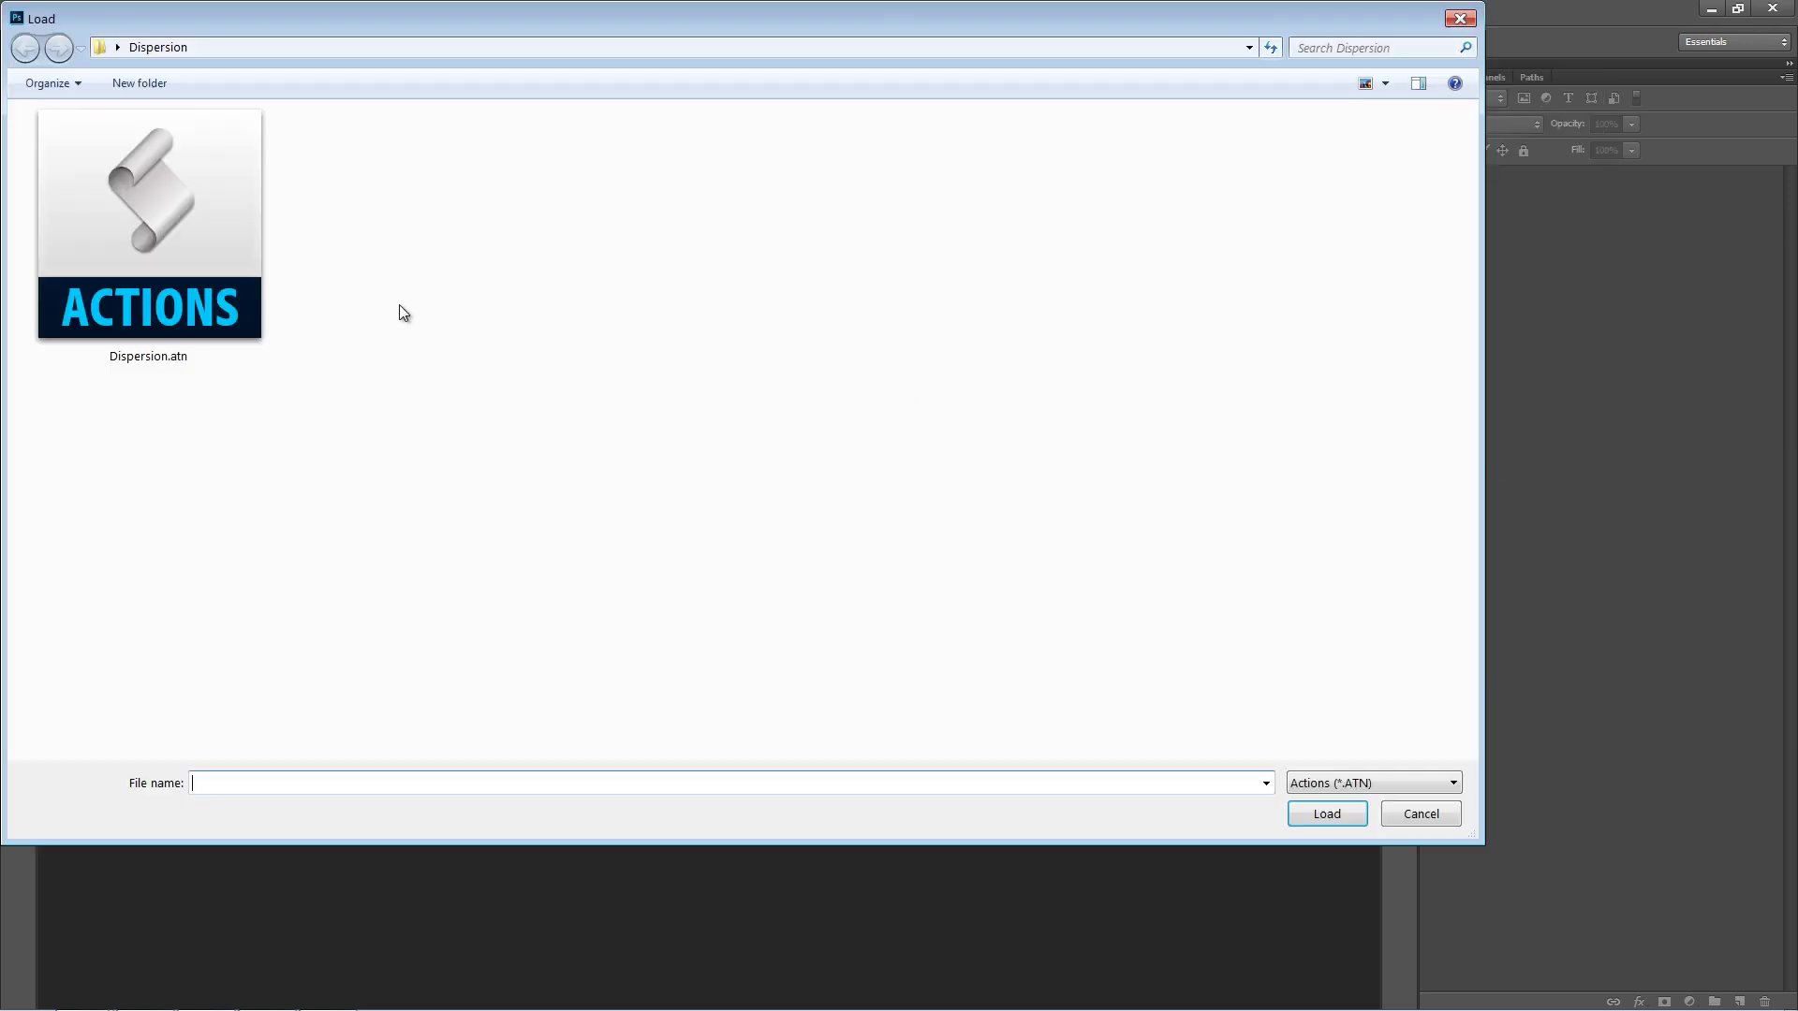
{"action": "double_click", "coordinate": [213, 287]}
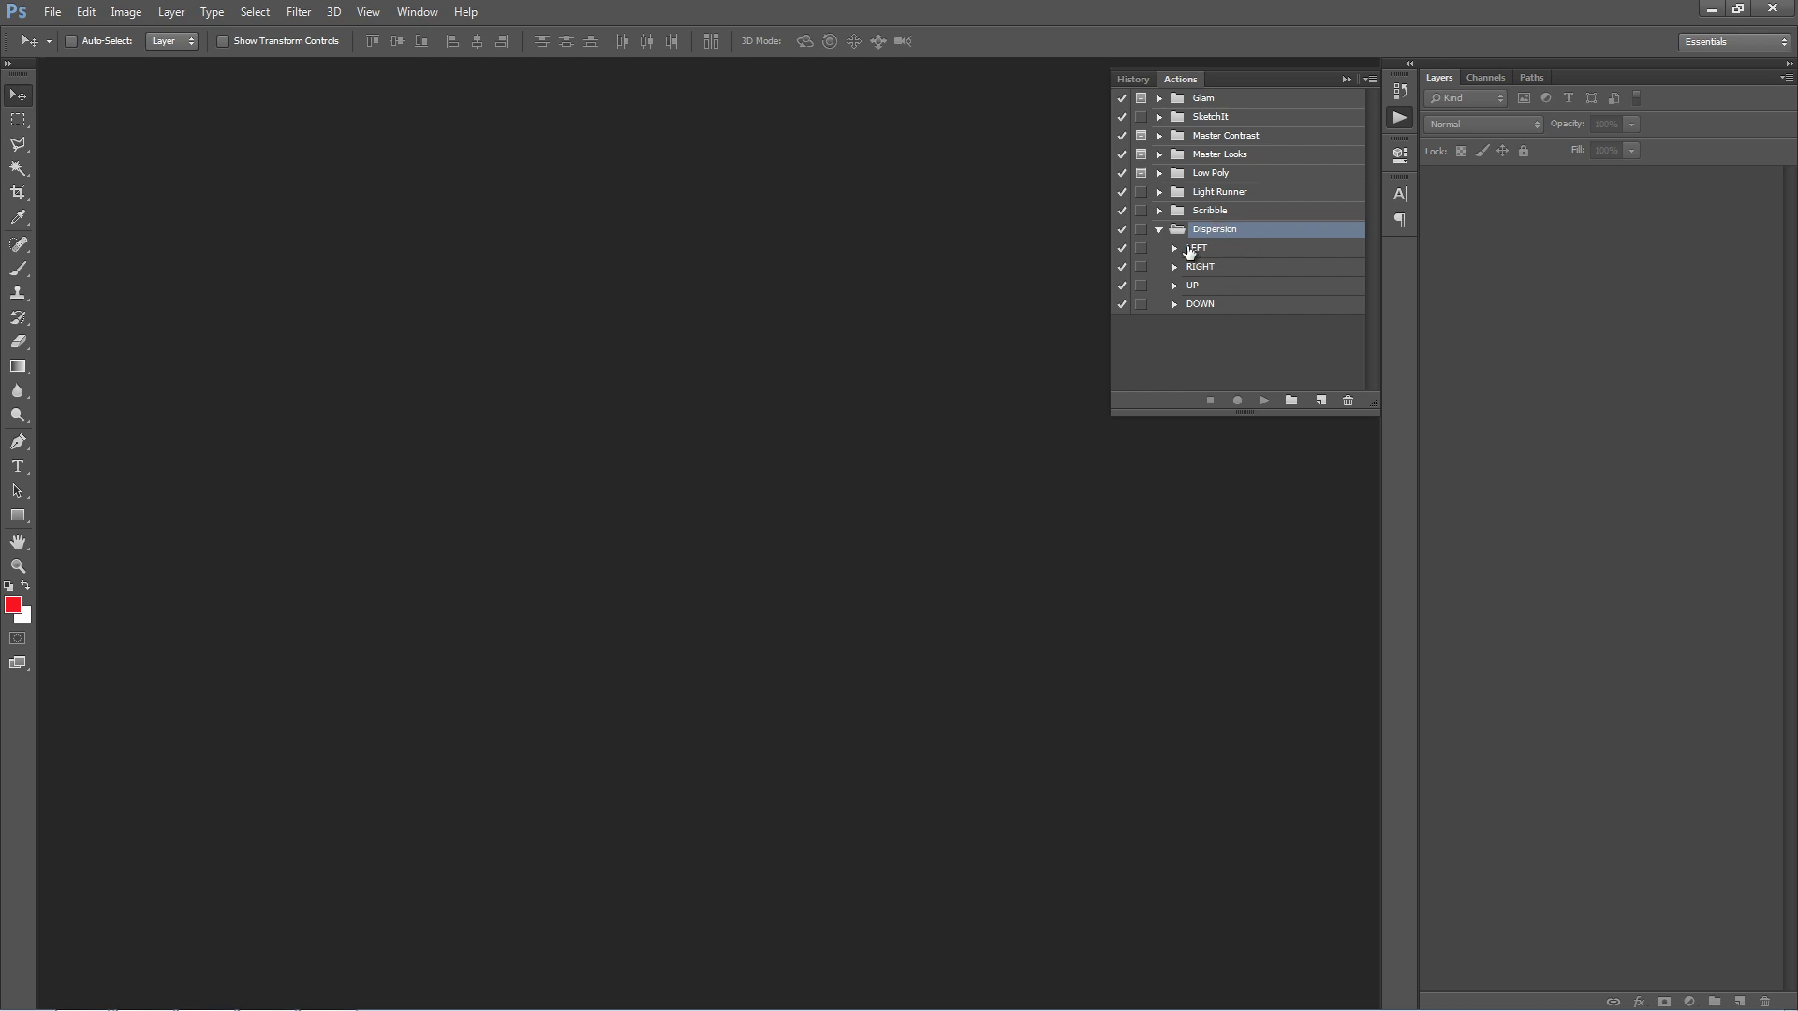
Step: Collapse the Dispersion set, open the dancer photo 1.jpg and zoom in slightly
{"action": "left_click", "coordinate": [1159, 230]}
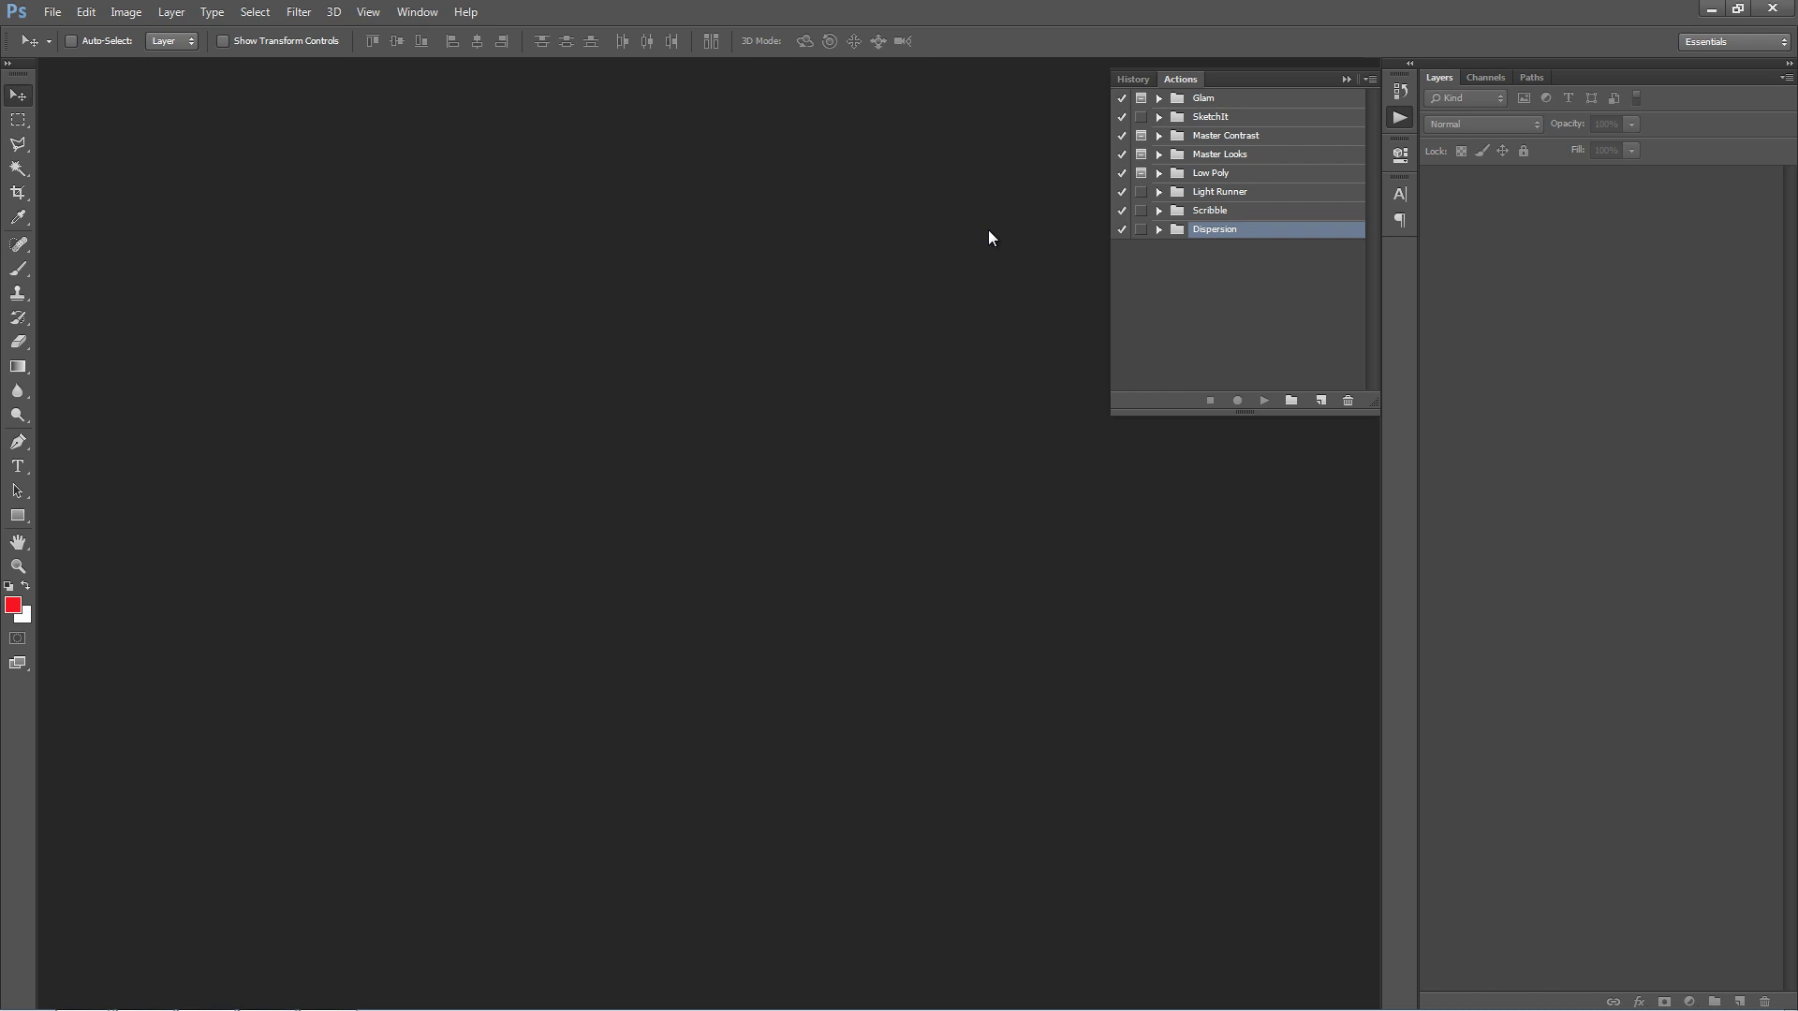
{"action": "key", "text": "ctrl+o"}
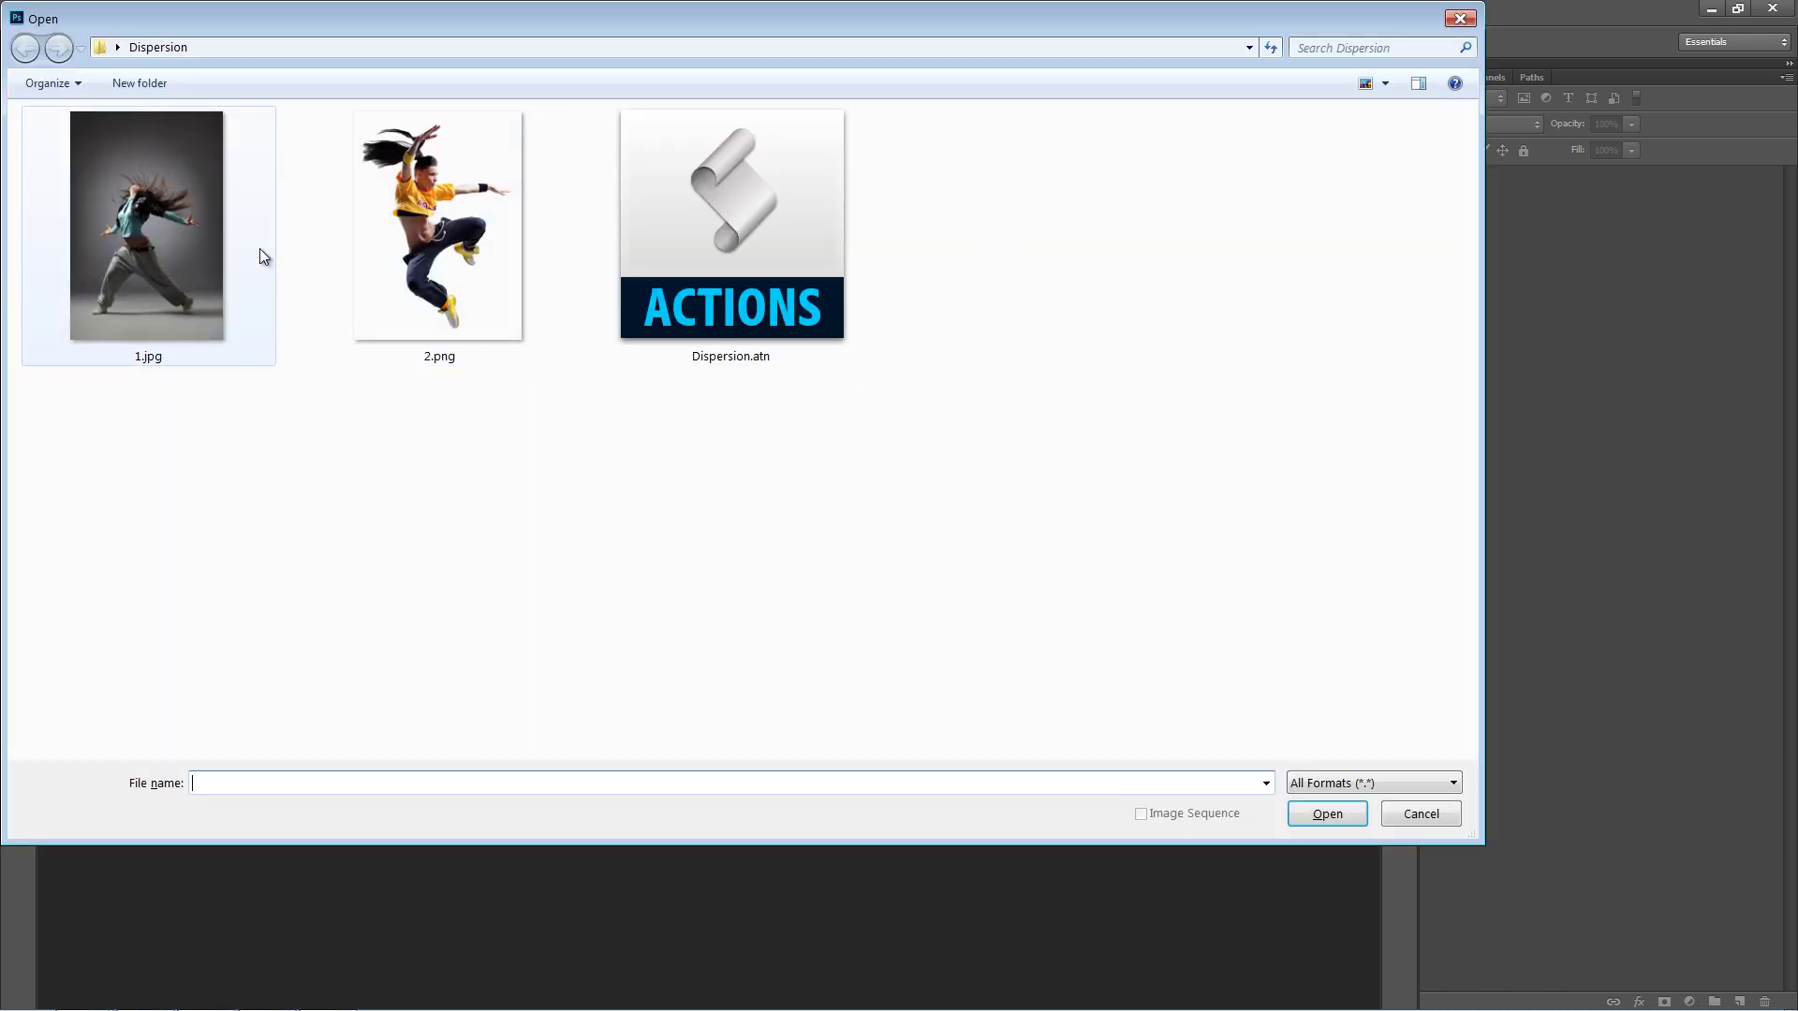
{"action": "double_click", "coordinate": [208, 240]}
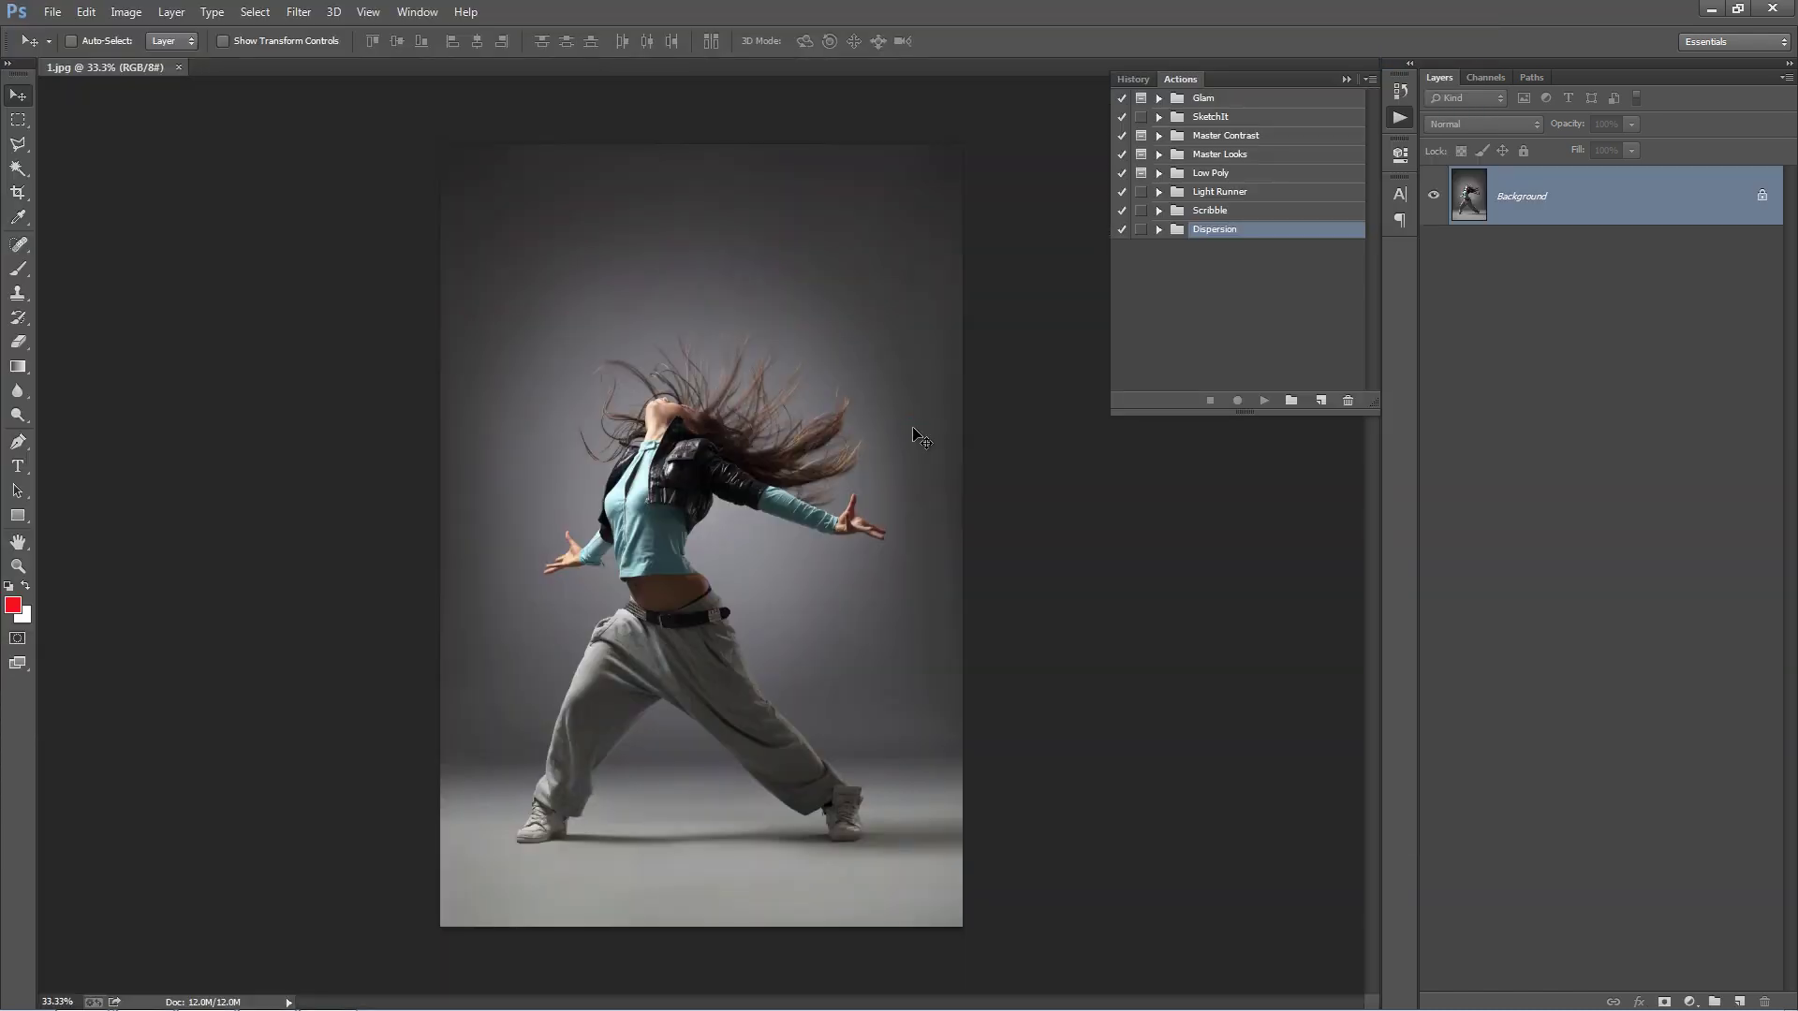
{"action": "key", "text": "ctrl+0"}
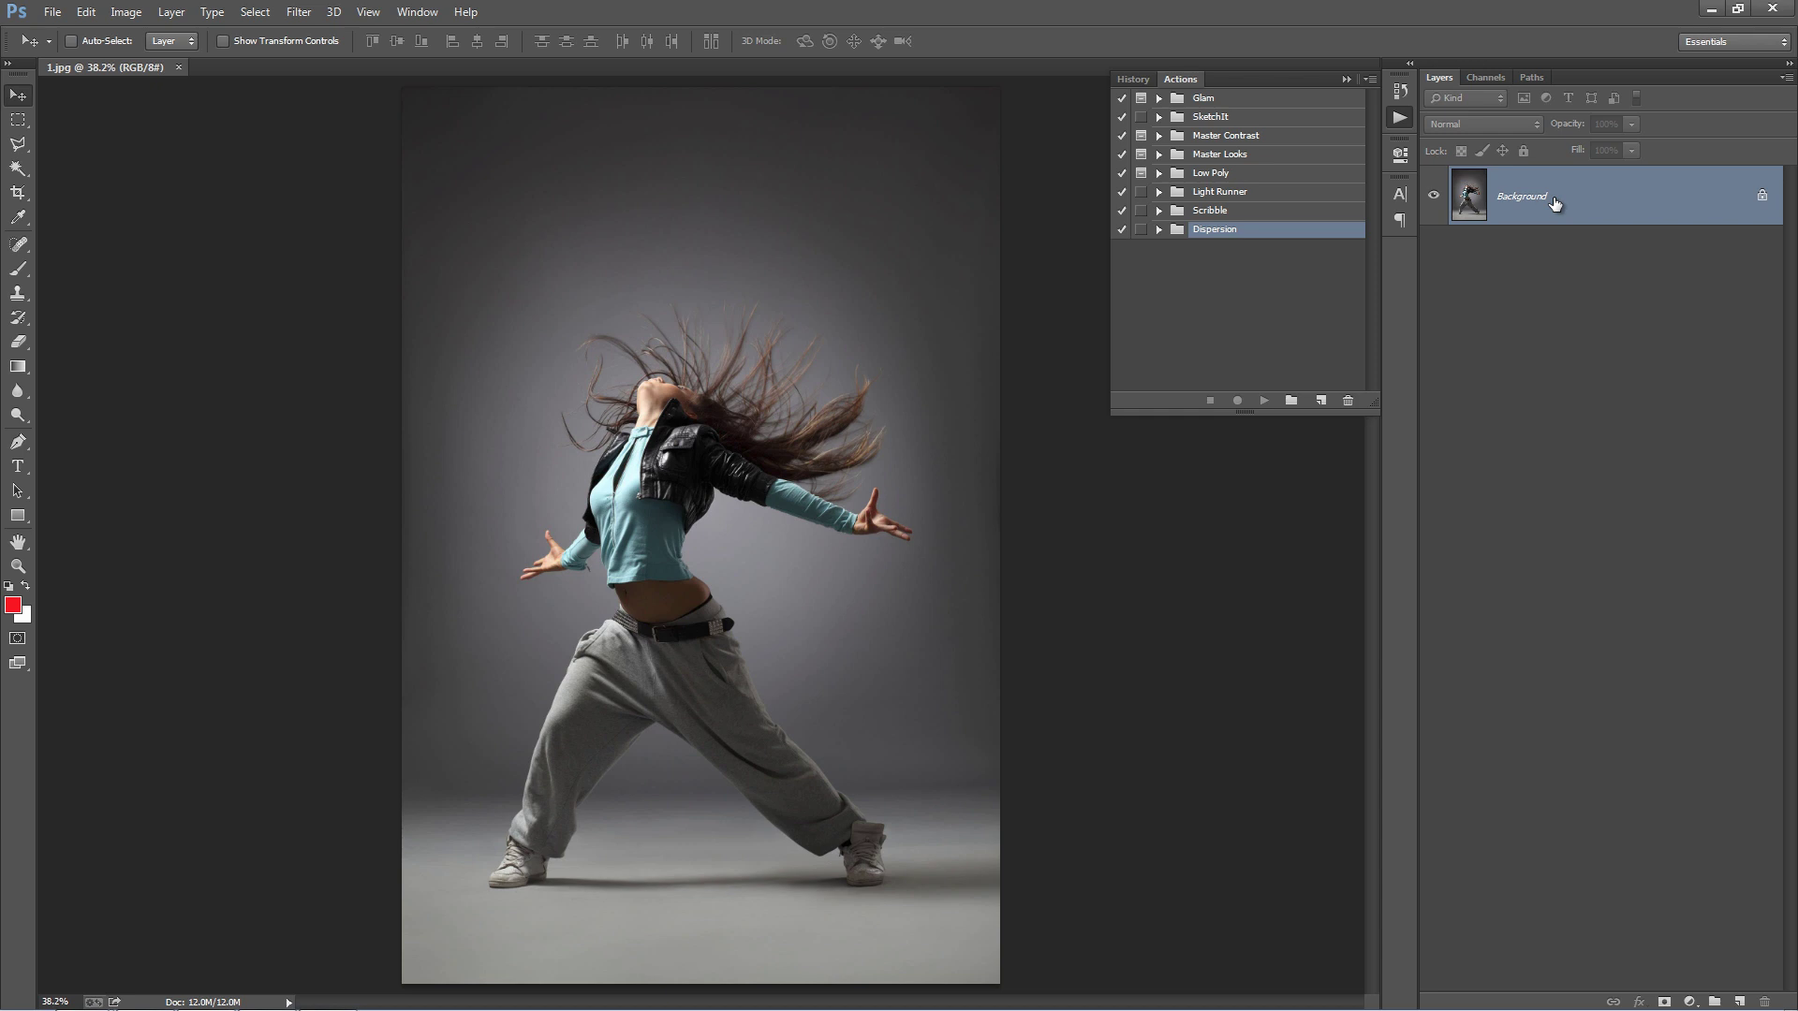
Step: Create a new empty layer named 'brush'
{"action": "key", "text": "ctrl+shift+n"}
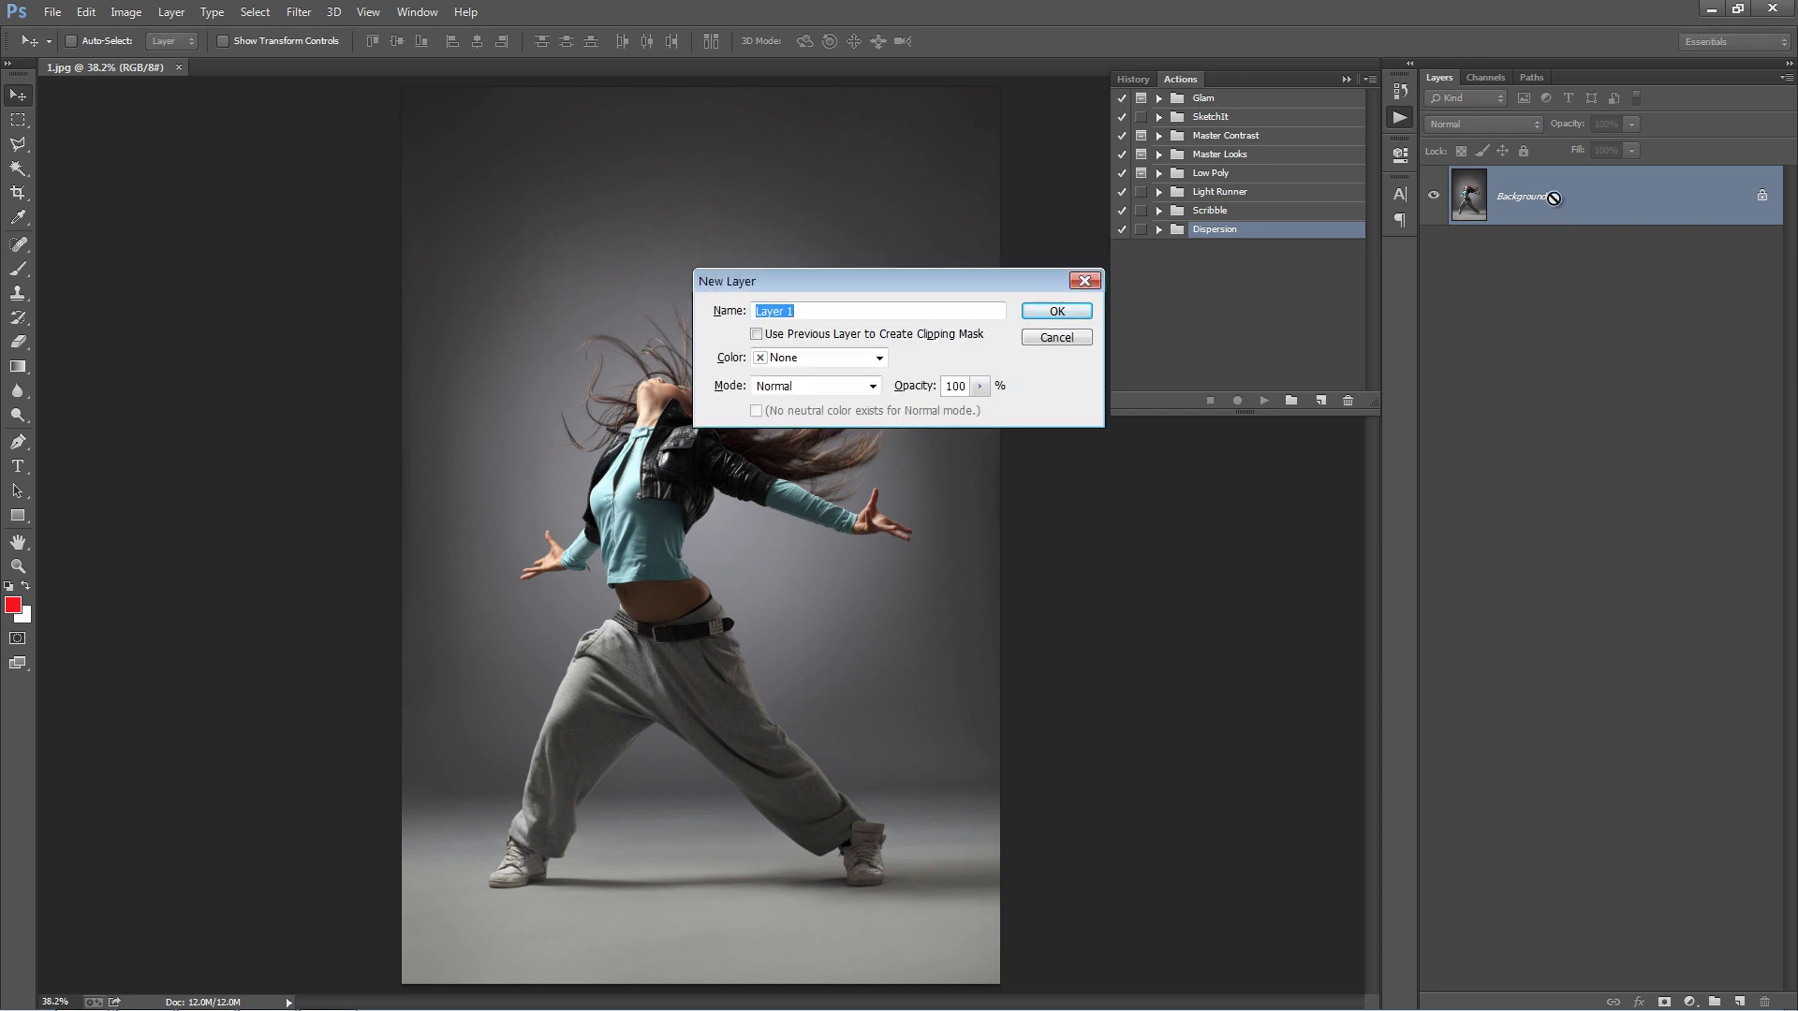
{"action": "type", "text": "brush"}
{"action": "left_click_drag", "start_coordinate": [795, 311], "coordinate": [727, 316]}
{"action": "left_click", "coordinate": [1073, 312]}
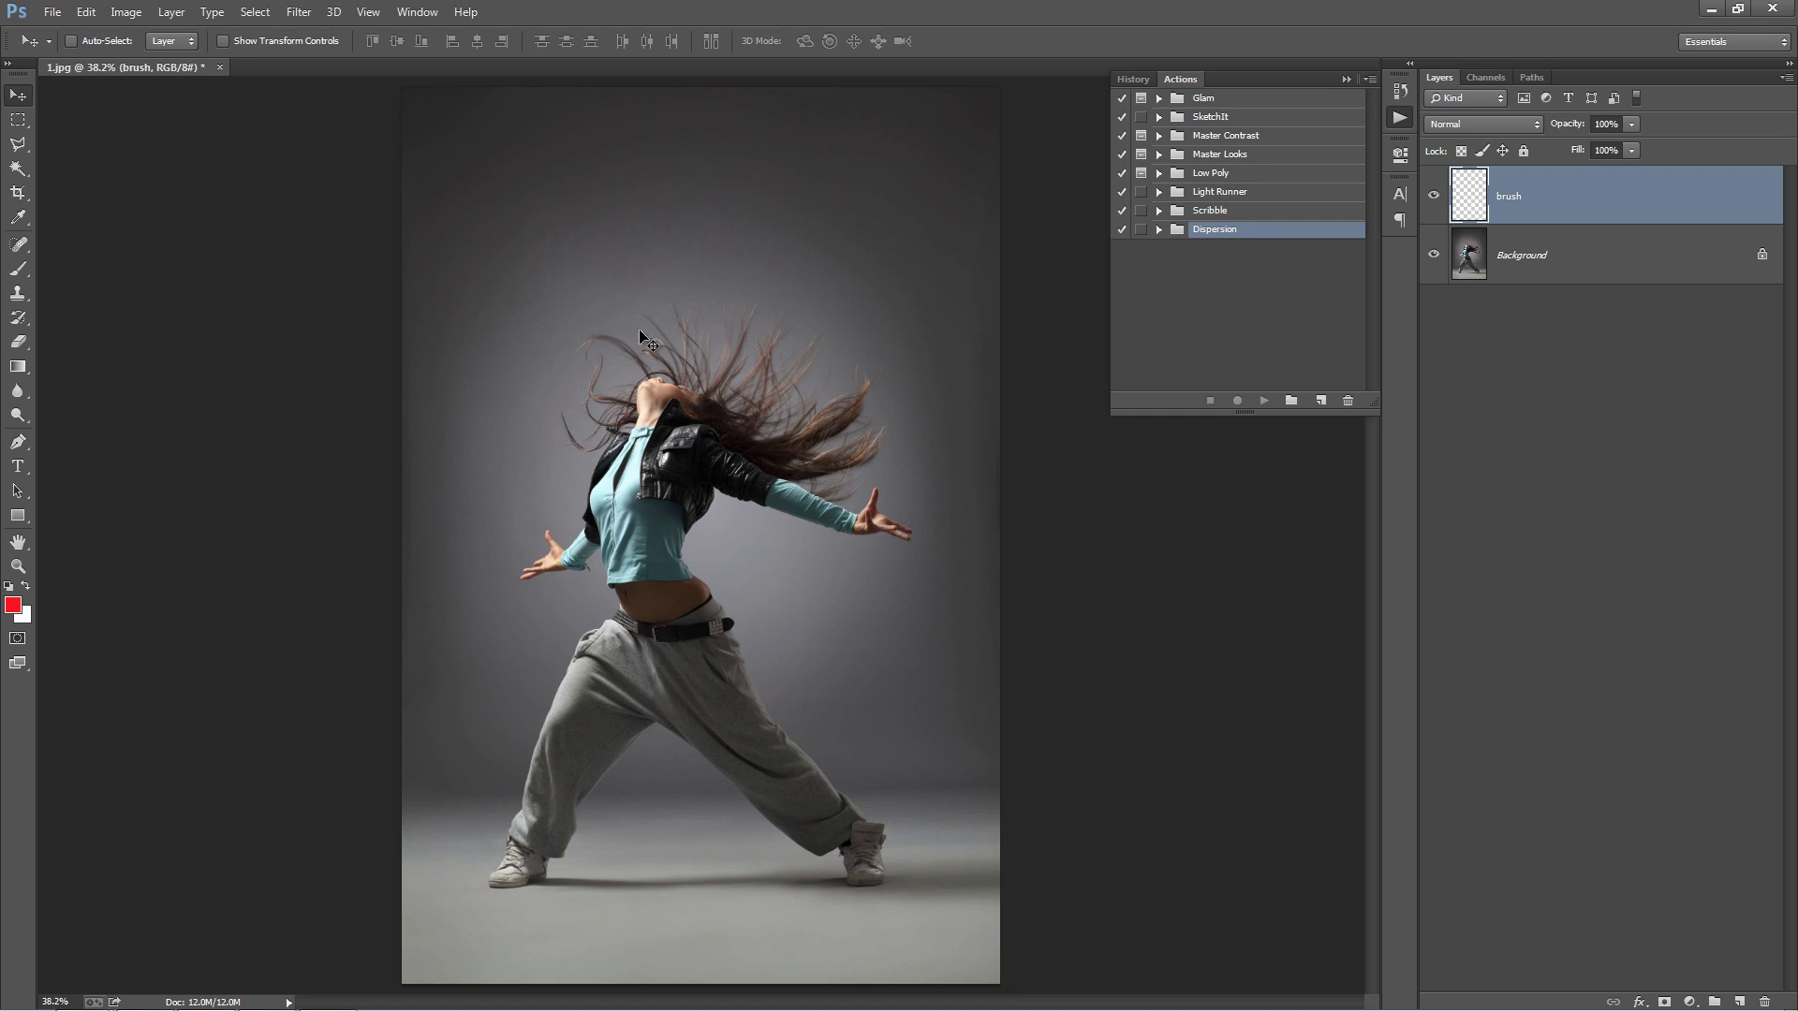
Step: Choose a 100 px Brush, set the foreground colour to green 2aff00, and zoom to 50%
{"action": "key", "text": "b"}
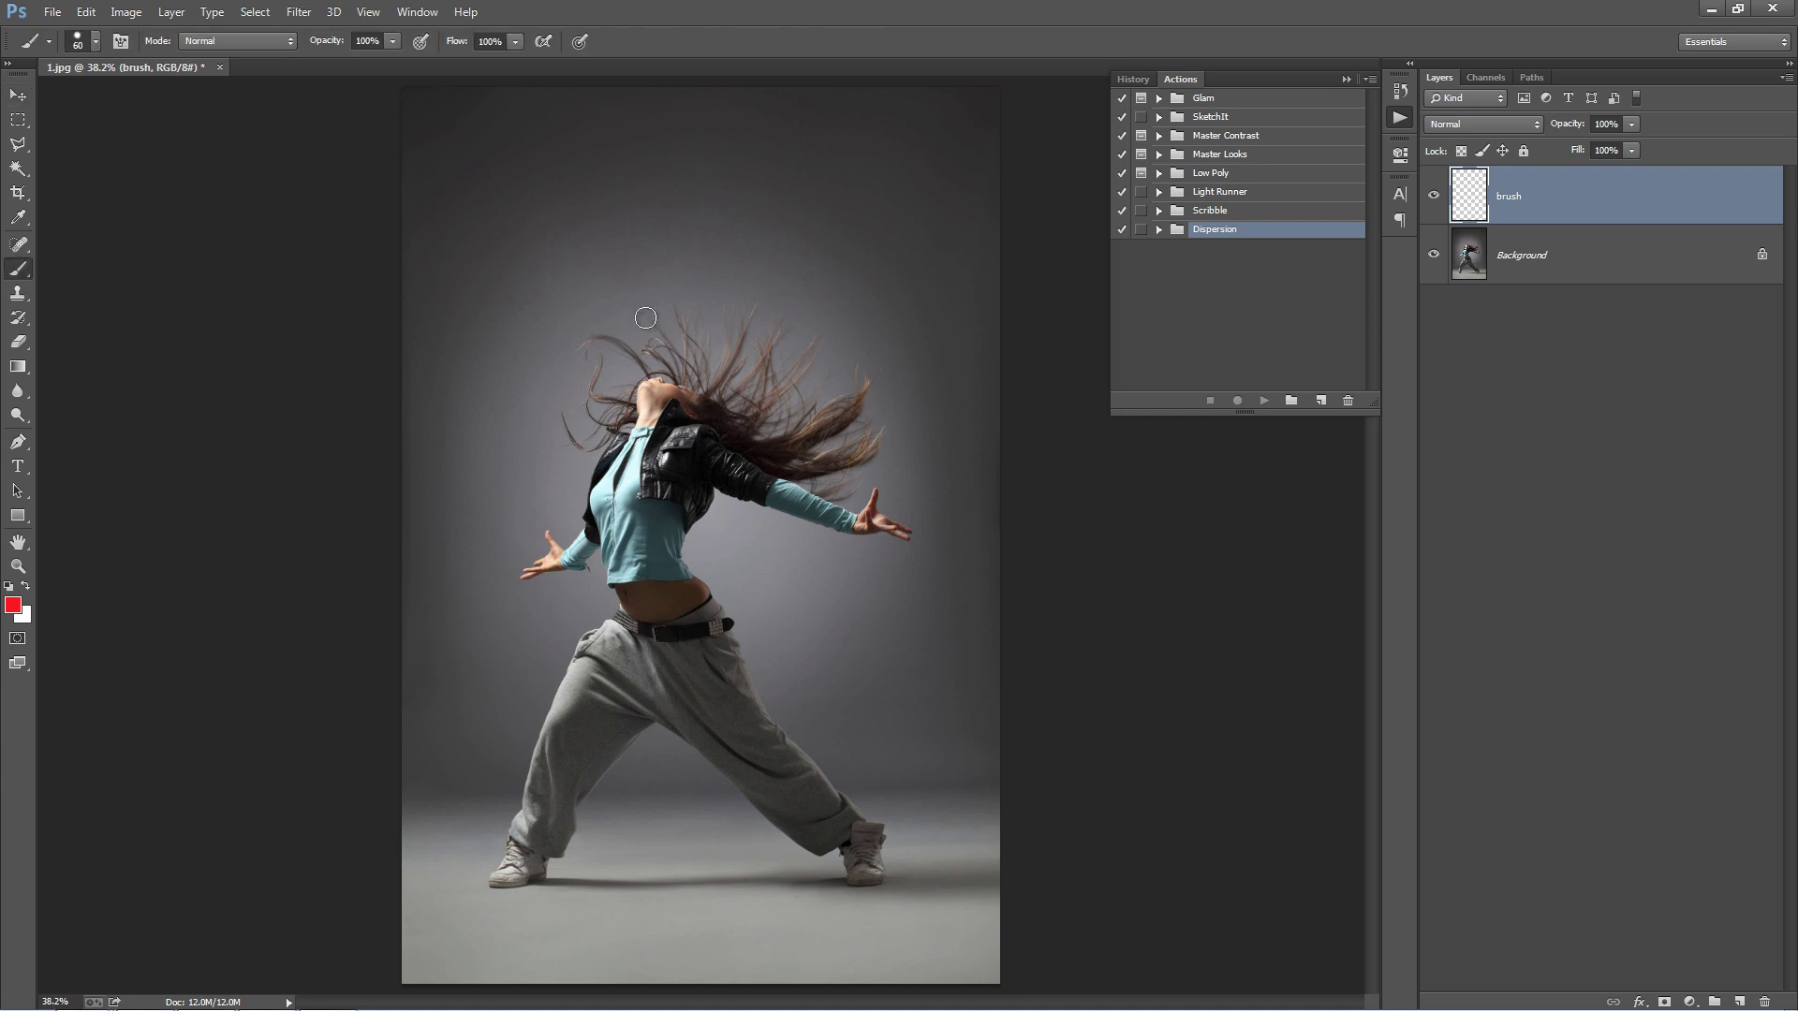
{"action": "right_click", "coordinate": [652, 263]}
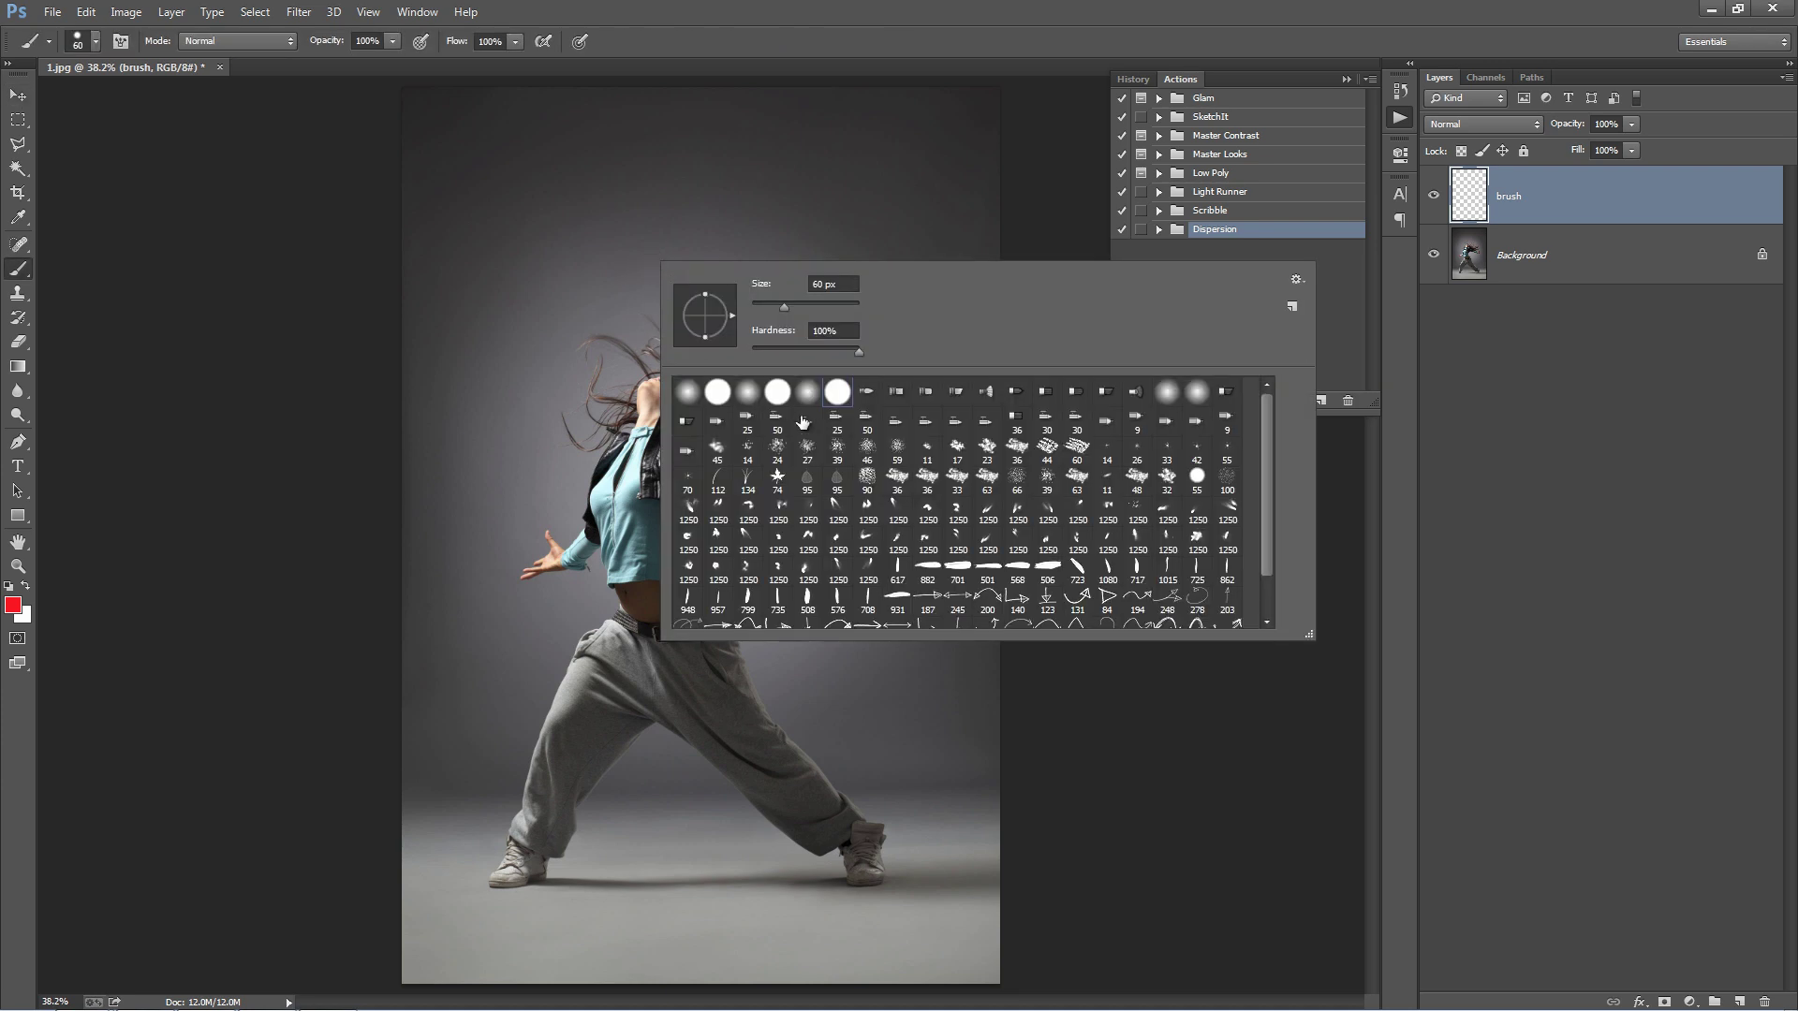
{"action": "key", "text": "Escape"}
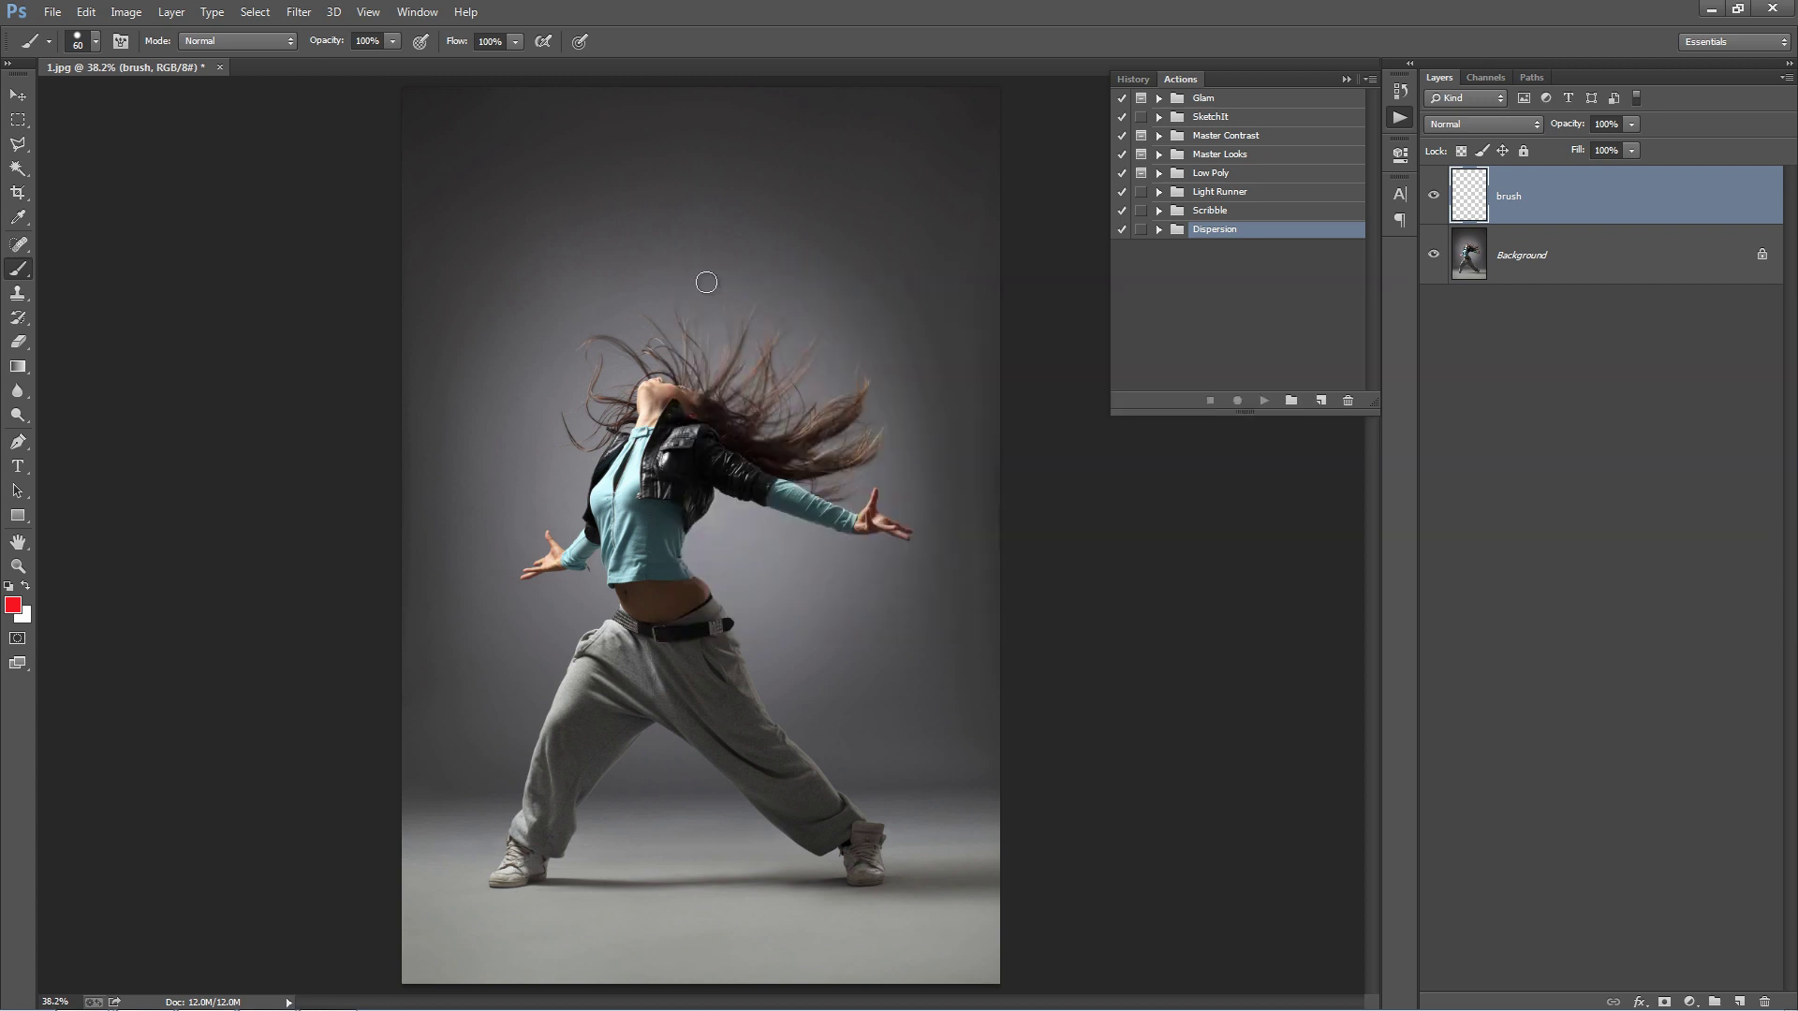
{"action": "key", "text": "bracketright"}
{"action": "key", "text": "bracketright"}
{"action": "key", "text": "bracketright"}
{"action": "key", "text": "bracketright"}
{"action": "key", "text": "bracketright"}
{"action": "key", "text": "bracketright"}
{"action": "left_click", "coordinate": [13, 607]}
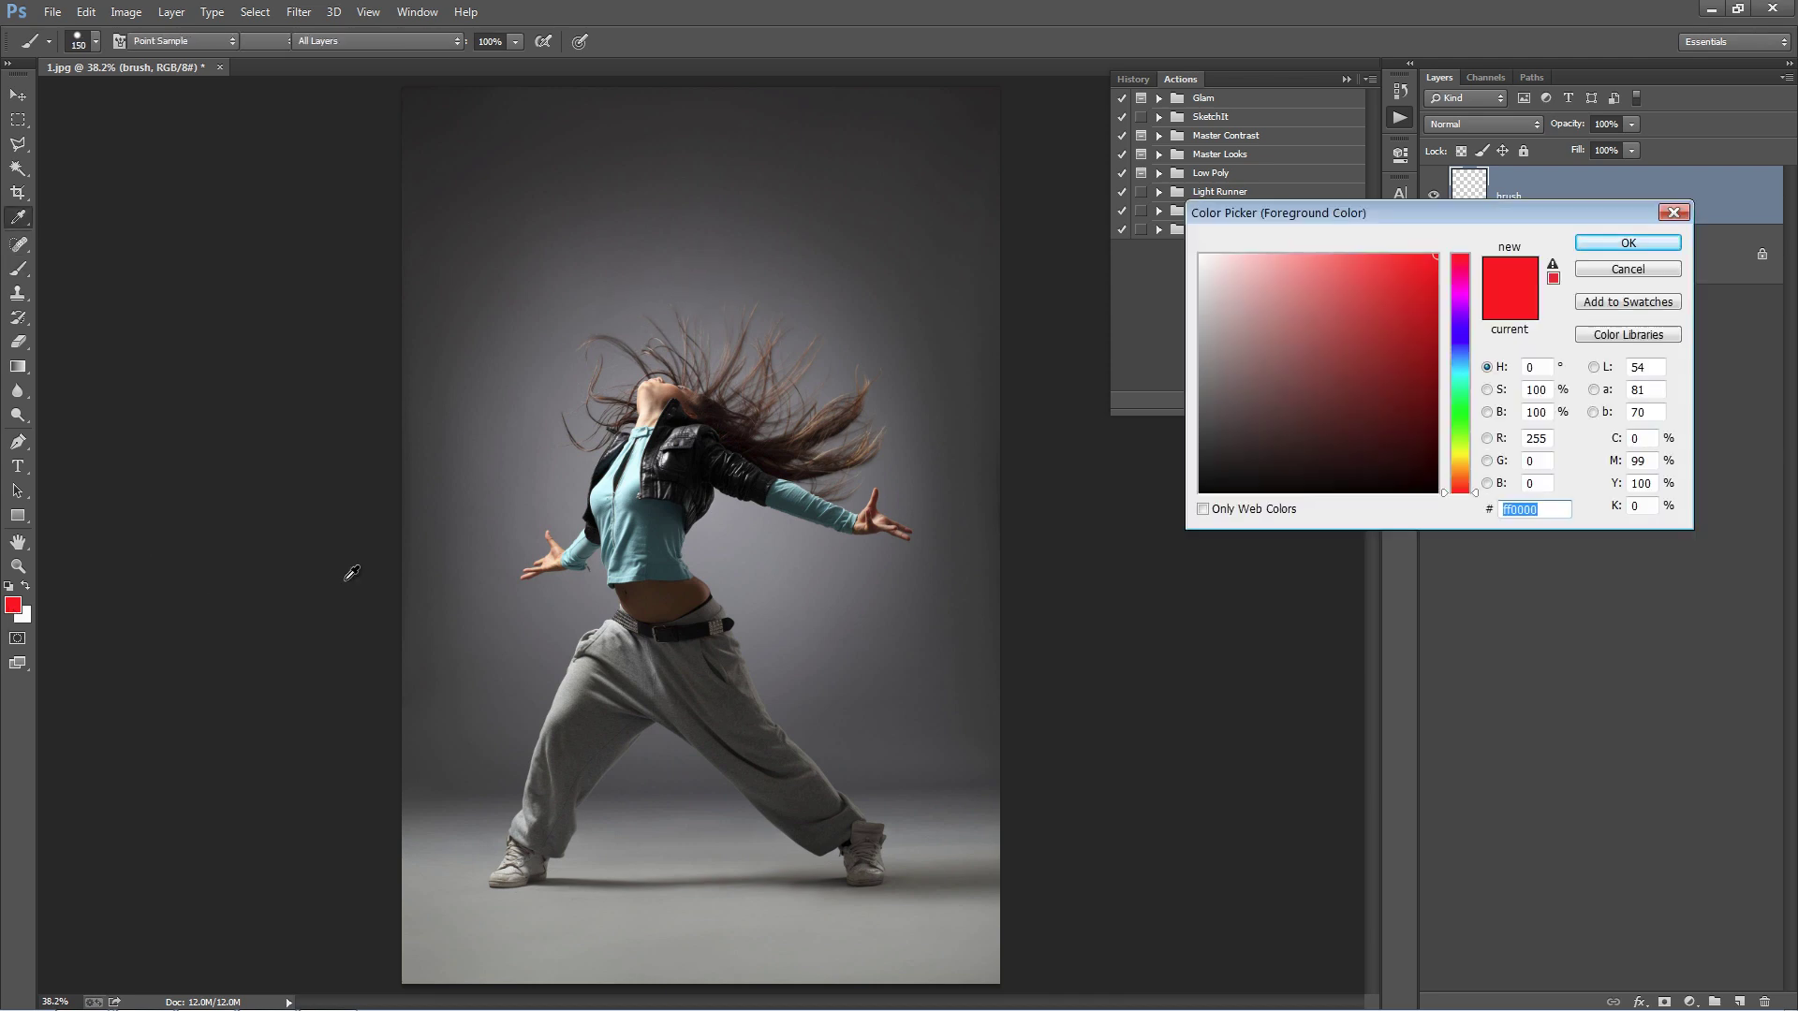
{"action": "left_click", "coordinate": [1459, 419]}
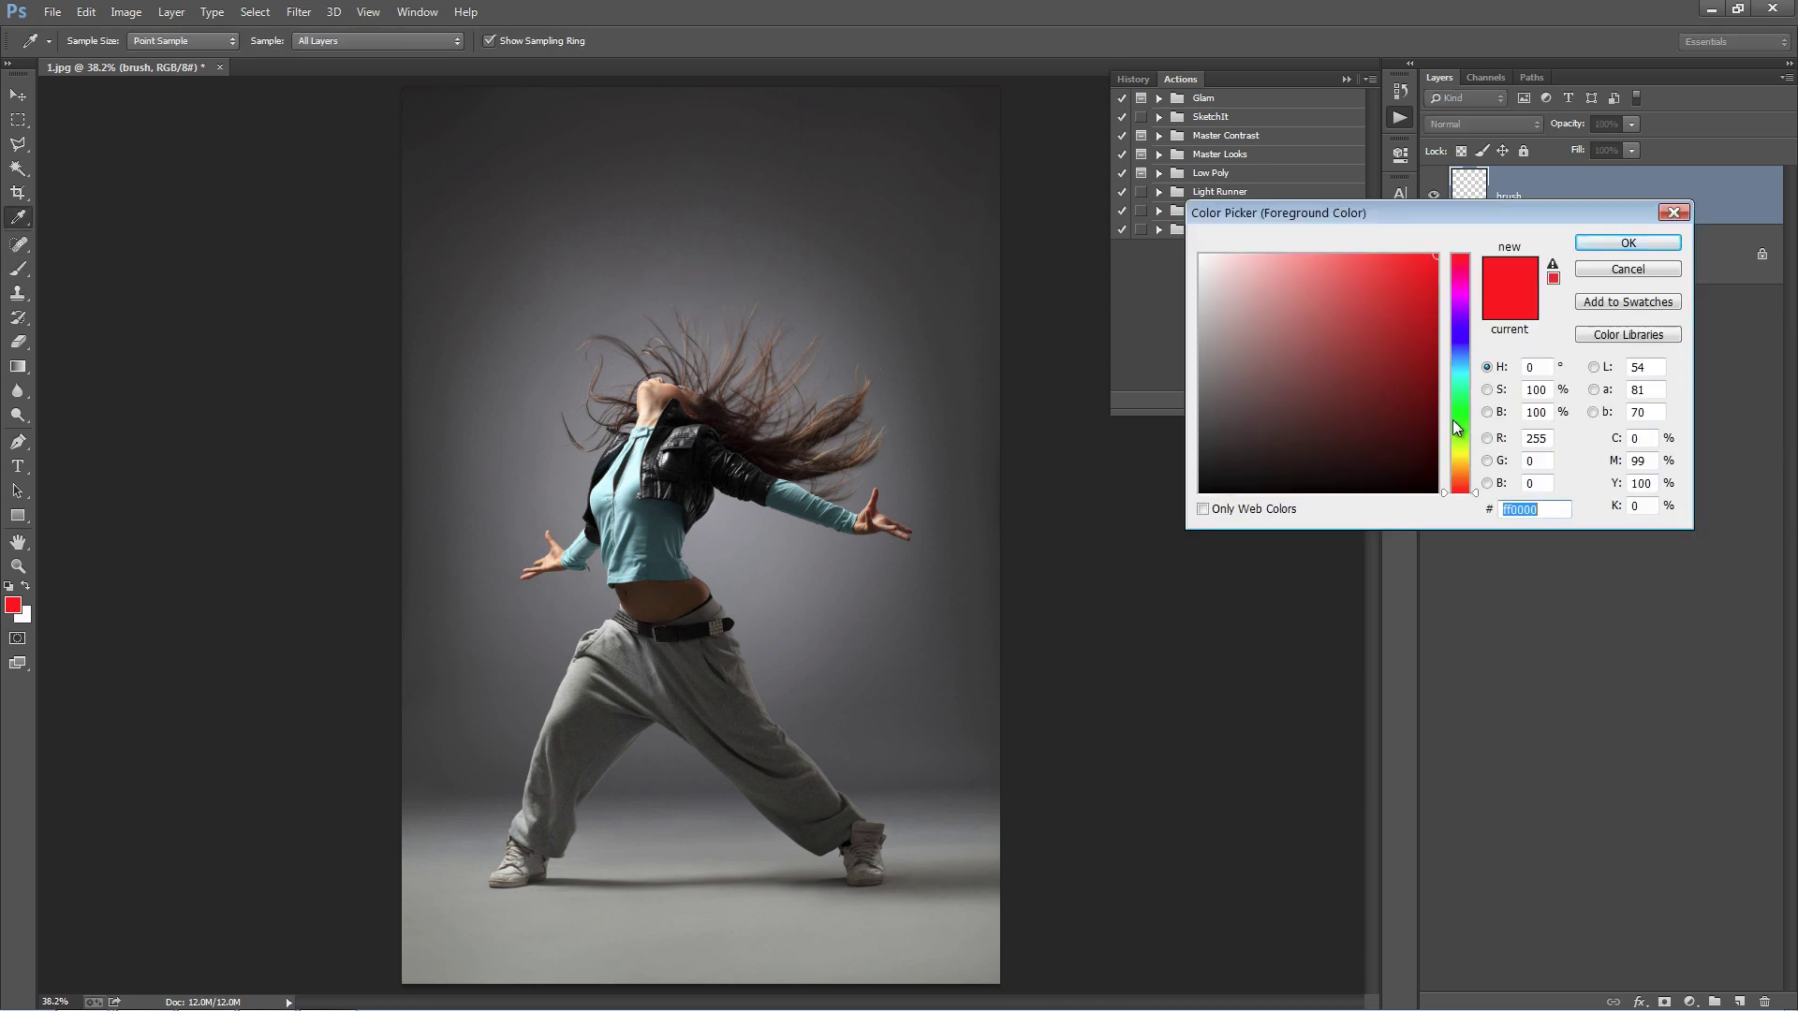
{"action": "left_click", "coordinate": [1629, 242]}
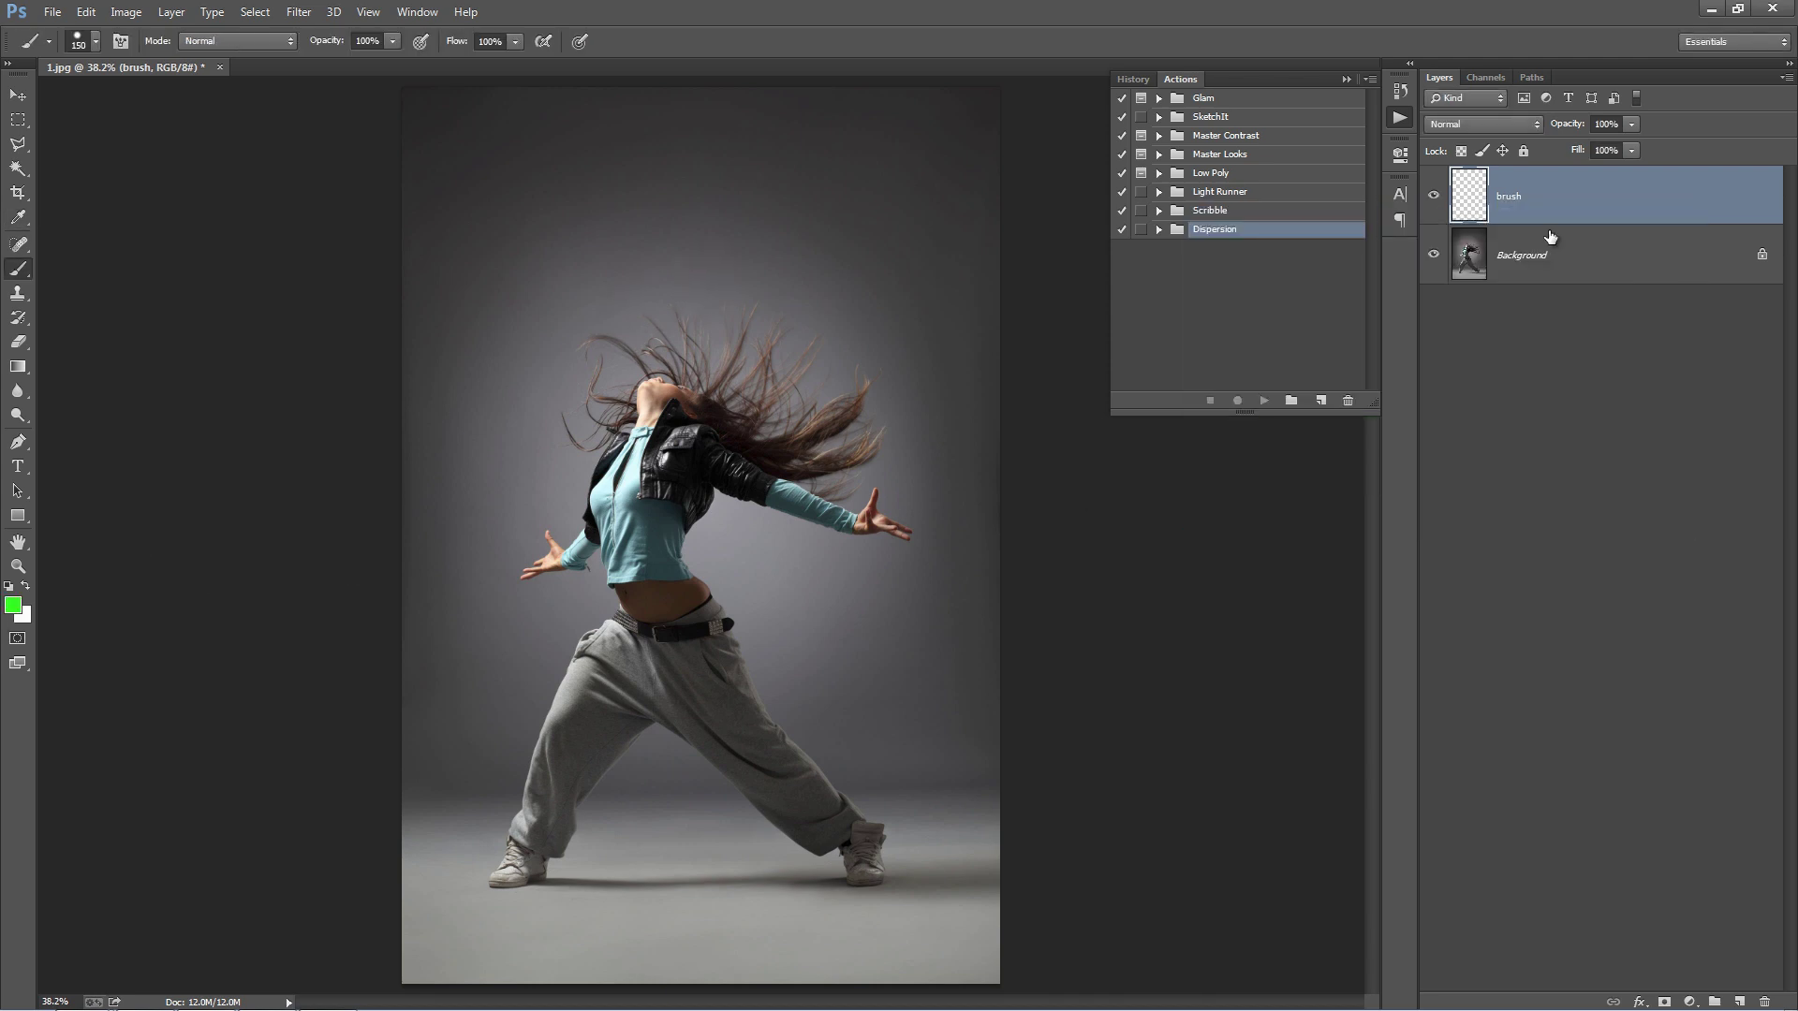
{"action": "key", "text": "z"}
{"action": "left_click", "coordinate": [775, 514]}
Step: Paint green over both hands, the wrist, shoulder and forearm on the brush layer
{"action": "left_click_drag", "start_coordinate": [774, 539], "coordinate": [774, 514]}
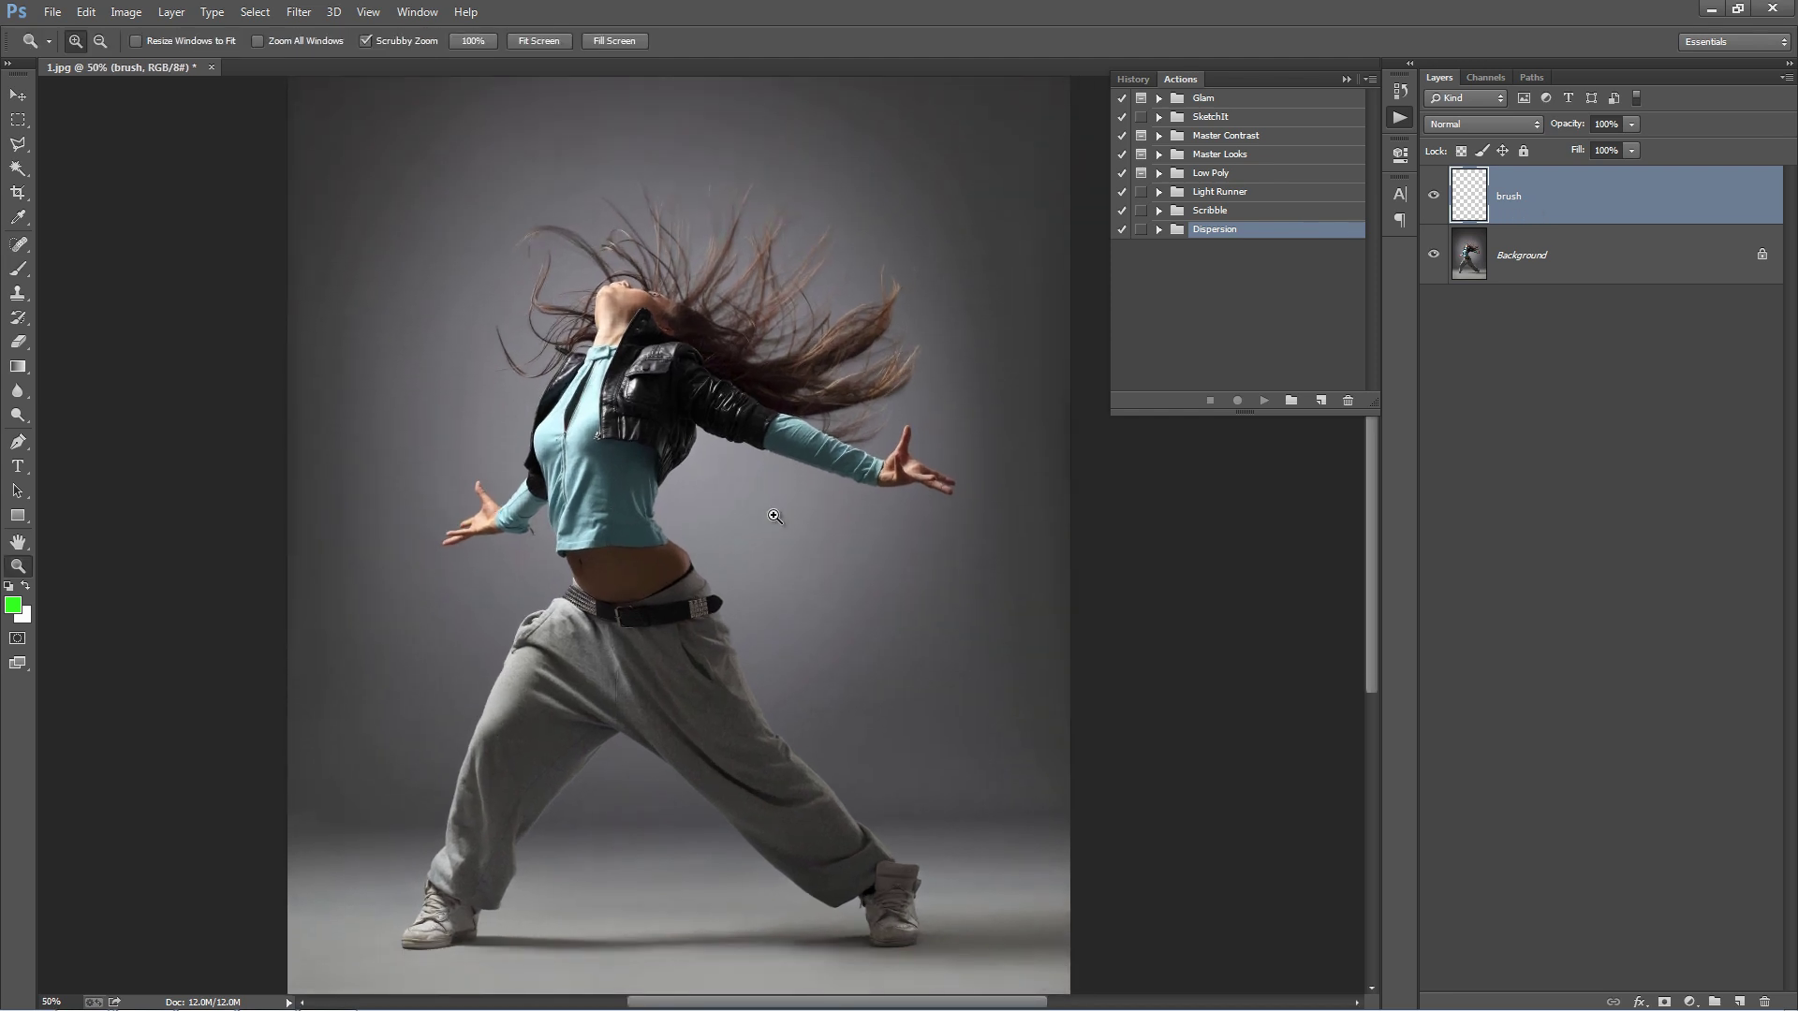
{"action": "key", "text": "b"}
{"action": "key", "text": "bracketleft"}
{"action": "key", "text": "bracketleft"}
{"action": "key", "text": "bracketleft"}
{"action": "key", "text": "bracketleft"}
{"action": "key", "text": "bracketleft"}
{"action": "key", "text": "bracketleft"}
{"action": "mouse_move", "coordinate": [909, 467]}
{"action": "left_mouse_down"}
{"action": "mouse_move", "coordinate": [872, 471]}
{"action": "mouse_move", "coordinate": [730, 398]}
{"action": "mouse_move", "coordinate": [694, 357]}
{"action": "mouse_move", "coordinate": [760, 400]}
{"action": "mouse_move", "coordinate": [691, 352]}
{"action": "mouse_move", "coordinate": [711, 394]}
{"action": "mouse_move", "coordinate": [775, 433]}
{"action": "left_mouse_up"}
{"action": "key", "text": "bracketright"}
{"action": "key", "text": "bracketright"}
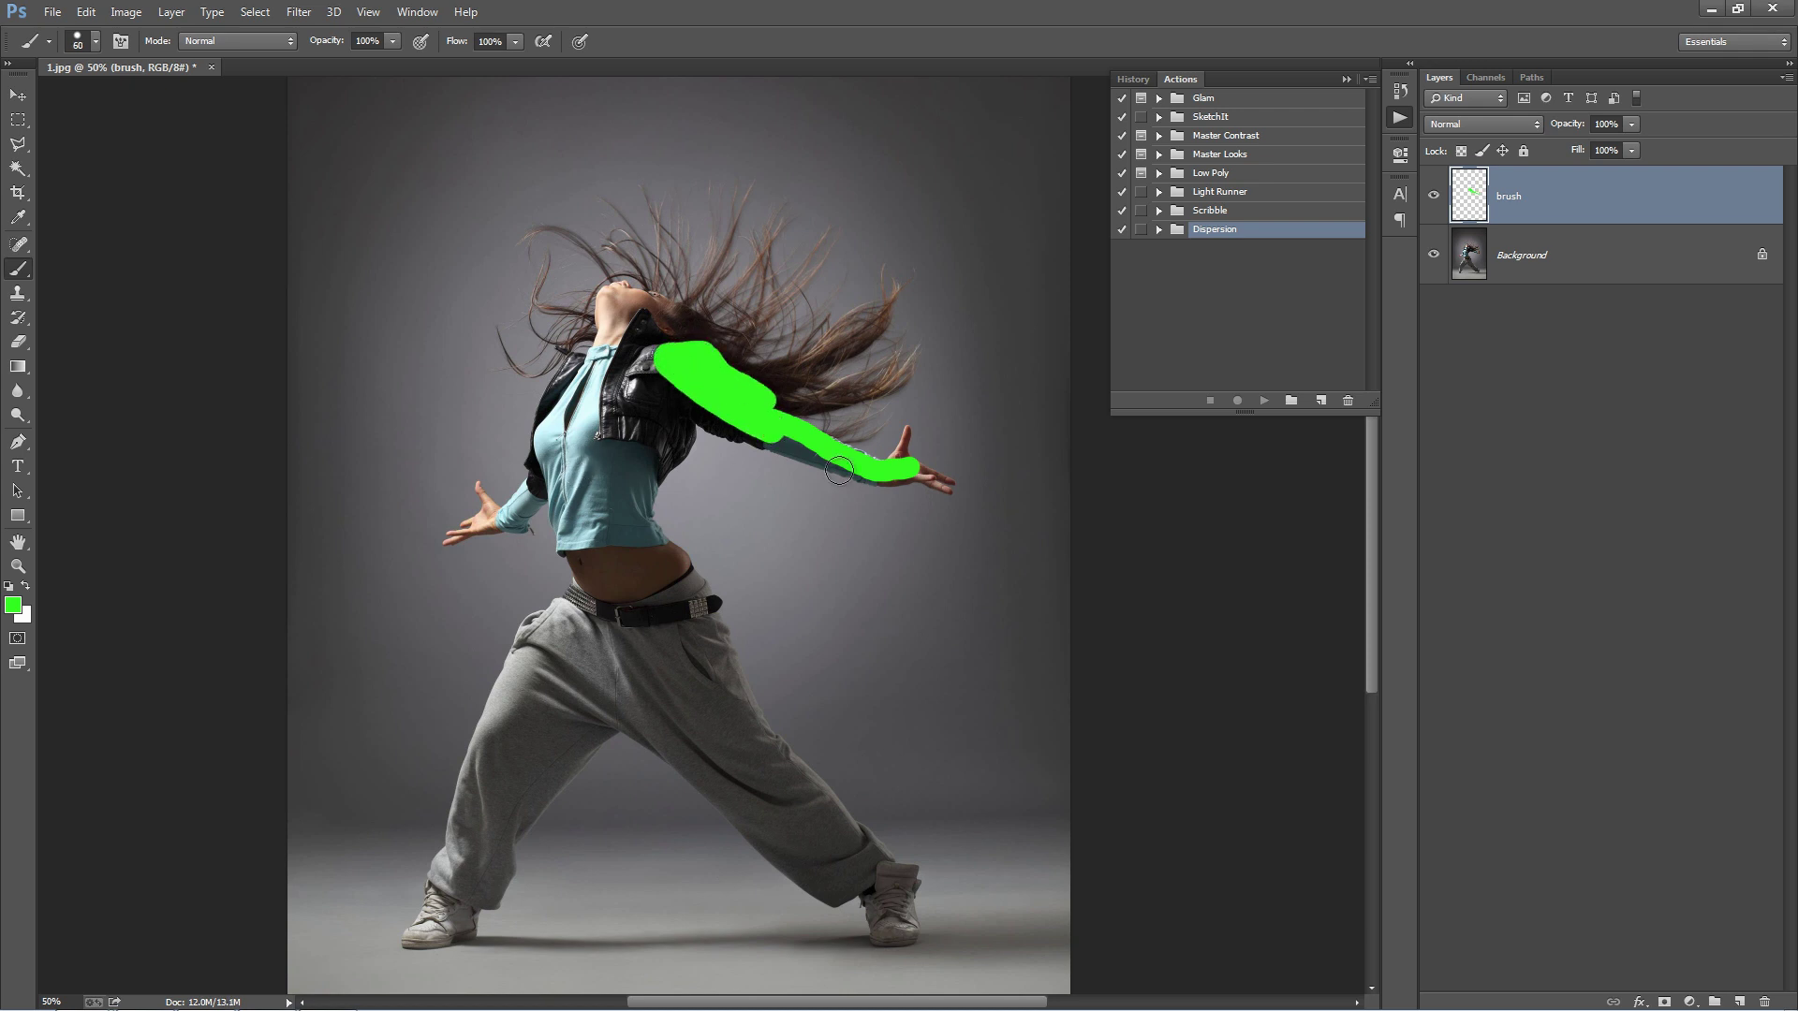
{"action": "key", "text": "bracketleft"}
{"action": "key", "text": "bracketleft"}
{"action": "key", "text": "bracketleft"}
{"action": "key", "text": "bracketleft"}
{"action": "mouse_move", "coordinate": [498, 523]}
{"action": "left_mouse_down"}
{"action": "mouse_move", "coordinate": [483, 521]}
{"action": "mouse_move", "coordinate": [535, 489]}
{"action": "mouse_move", "coordinate": [513, 515]}
{"action": "left_mouse_up"}
{"action": "key", "text": "bracketright"}
{"action": "key", "text": "bracketright"}
{"action": "mouse_move", "coordinate": [688, 356]}
{"action": "left_mouse_down"}
{"action": "mouse_move", "coordinate": [655, 356]}
{"action": "mouse_move", "coordinate": [678, 347]}
{"action": "mouse_move", "coordinate": [657, 333]}
{"action": "mouse_move", "coordinate": [700, 365]}
{"action": "mouse_move", "coordinate": [680, 432]}
{"action": "mouse_move", "coordinate": [679, 412]}
{"action": "mouse_move", "coordinate": [726, 412]}
{"action": "mouse_move", "coordinate": [891, 437]}
{"action": "mouse_move", "coordinate": [833, 452]}
{"action": "mouse_move", "coordinate": [901, 468]}
{"action": "left_mouse_up"}
Step: Paint green over the dancer's left and right shoes with a 50 px brush
{"action": "key", "text": "bracketleft"}
{"action": "key", "text": "bracketleft"}
{"action": "scroll", "coordinate": [773, 481], "scroll_direction": "down", "scroll_amount": 2}
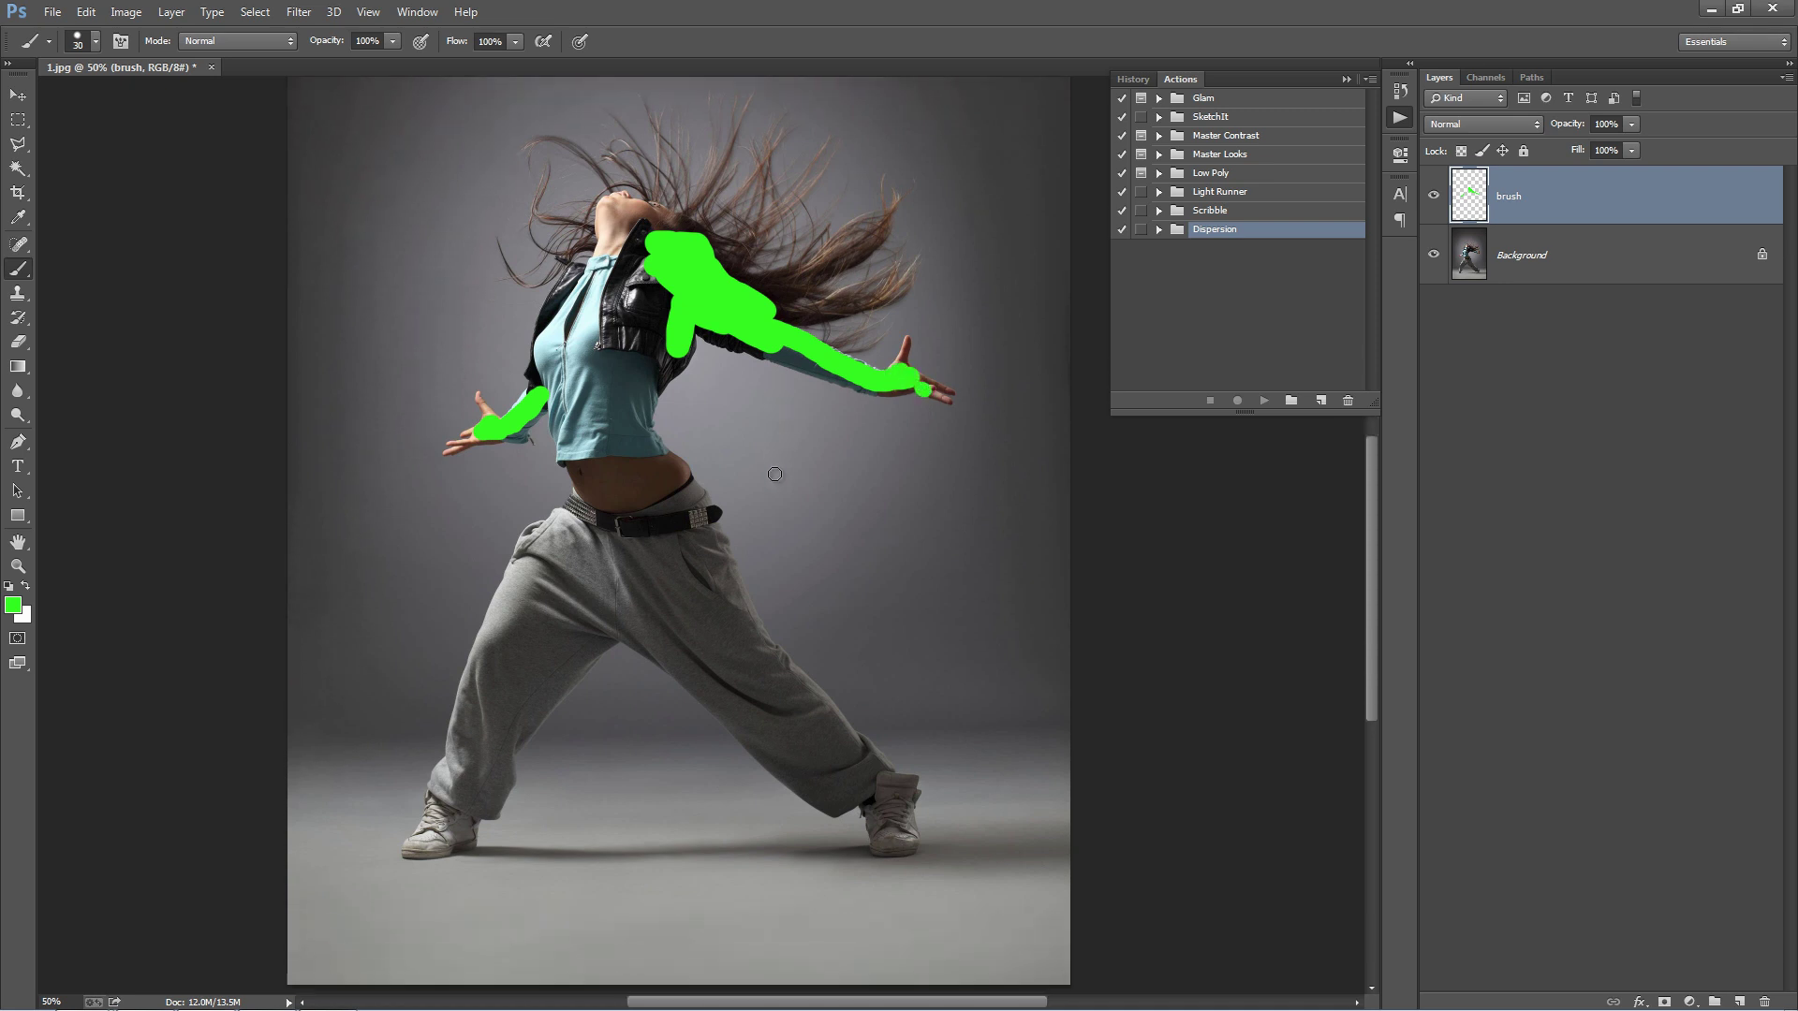
{"action": "key", "text": "bracketright"}
{"action": "key", "text": "bracketright"}
{"action": "mouse_move", "coordinate": [436, 811]}
{"action": "left_mouse_down"}
{"action": "mouse_move", "coordinate": [416, 848]}
{"action": "mouse_move", "coordinate": [474, 826]}
{"action": "mouse_move", "coordinate": [431, 848]}
{"action": "mouse_move", "coordinate": [455, 819]}
{"action": "left_mouse_up"}
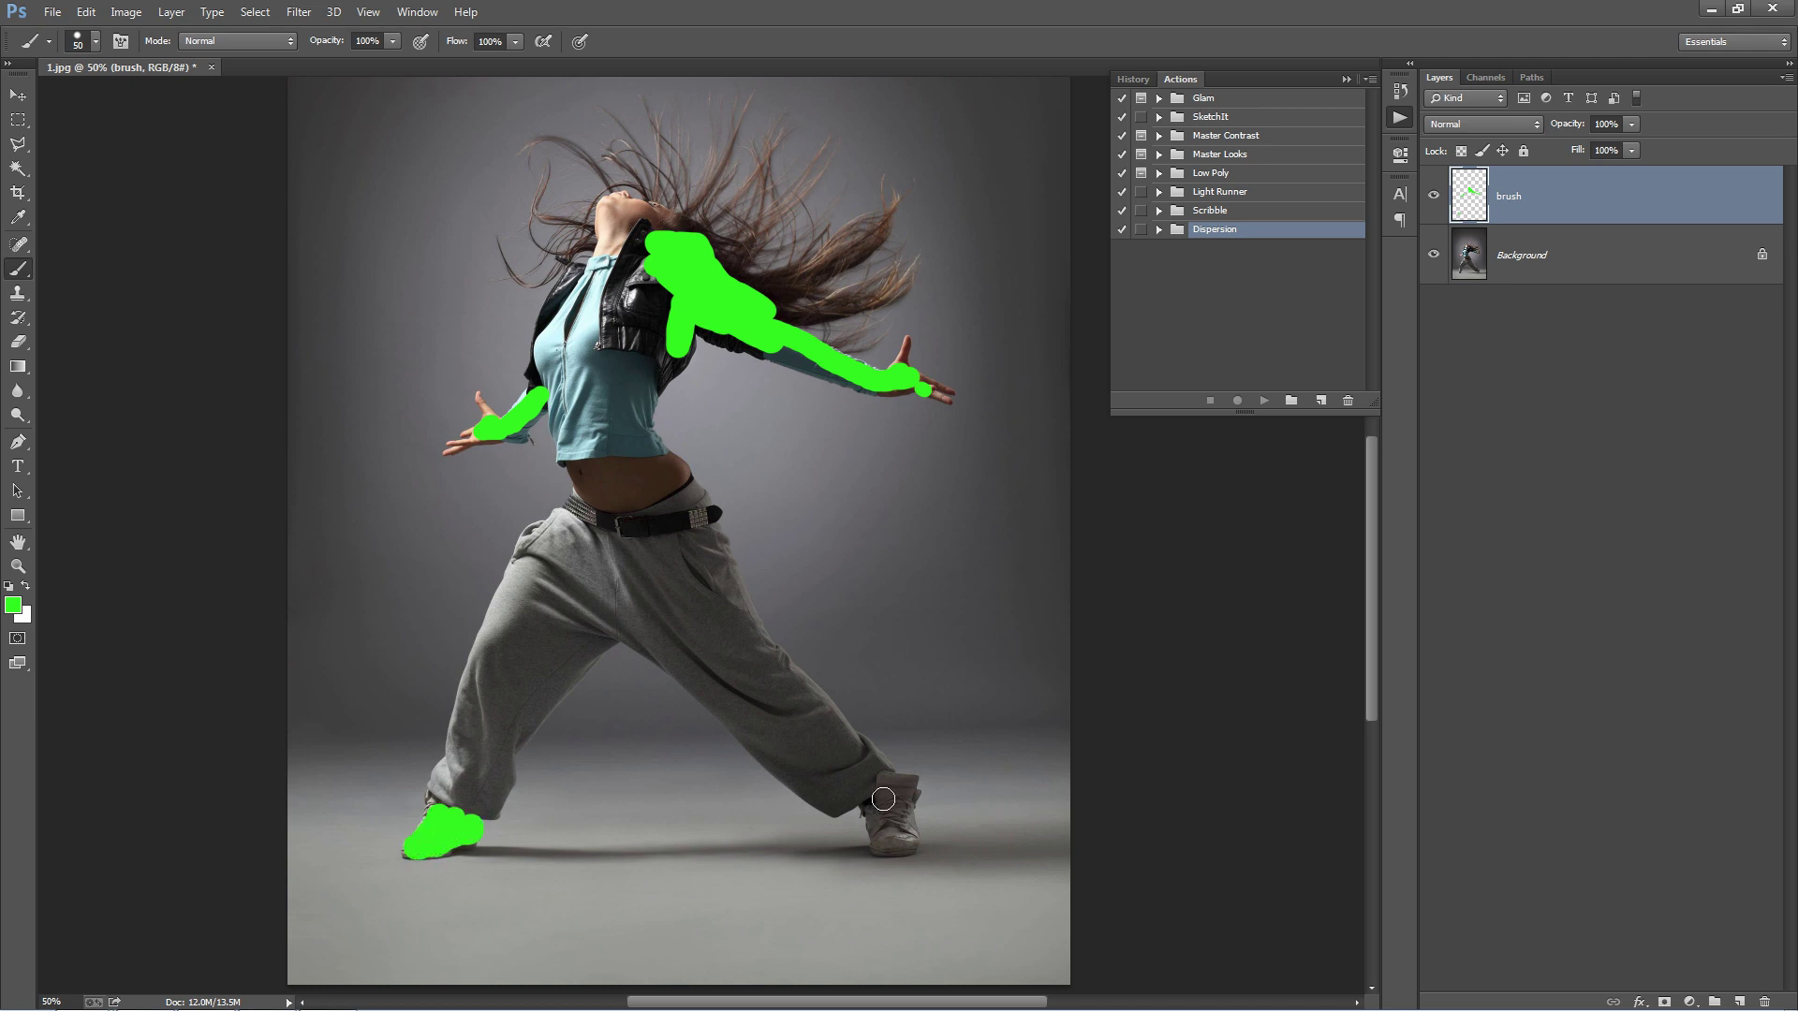
{"action": "mouse_move", "coordinate": [876, 797]}
{"action": "left_mouse_down"}
{"action": "mouse_move", "coordinate": [889, 844]}
{"action": "mouse_move", "coordinate": [882, 785]}
{"action": "mouse_move", "coordinate": [904, 788]}
{"action": "mouse_move", "coordinate": [907, 845]}
{"action": "left_mouse_up"}
{"action": "scroll", "coordinate": [876, 656], "scroll_direction": "up", "scroll_amount": 2}
{"action": "key", "text": "v"}
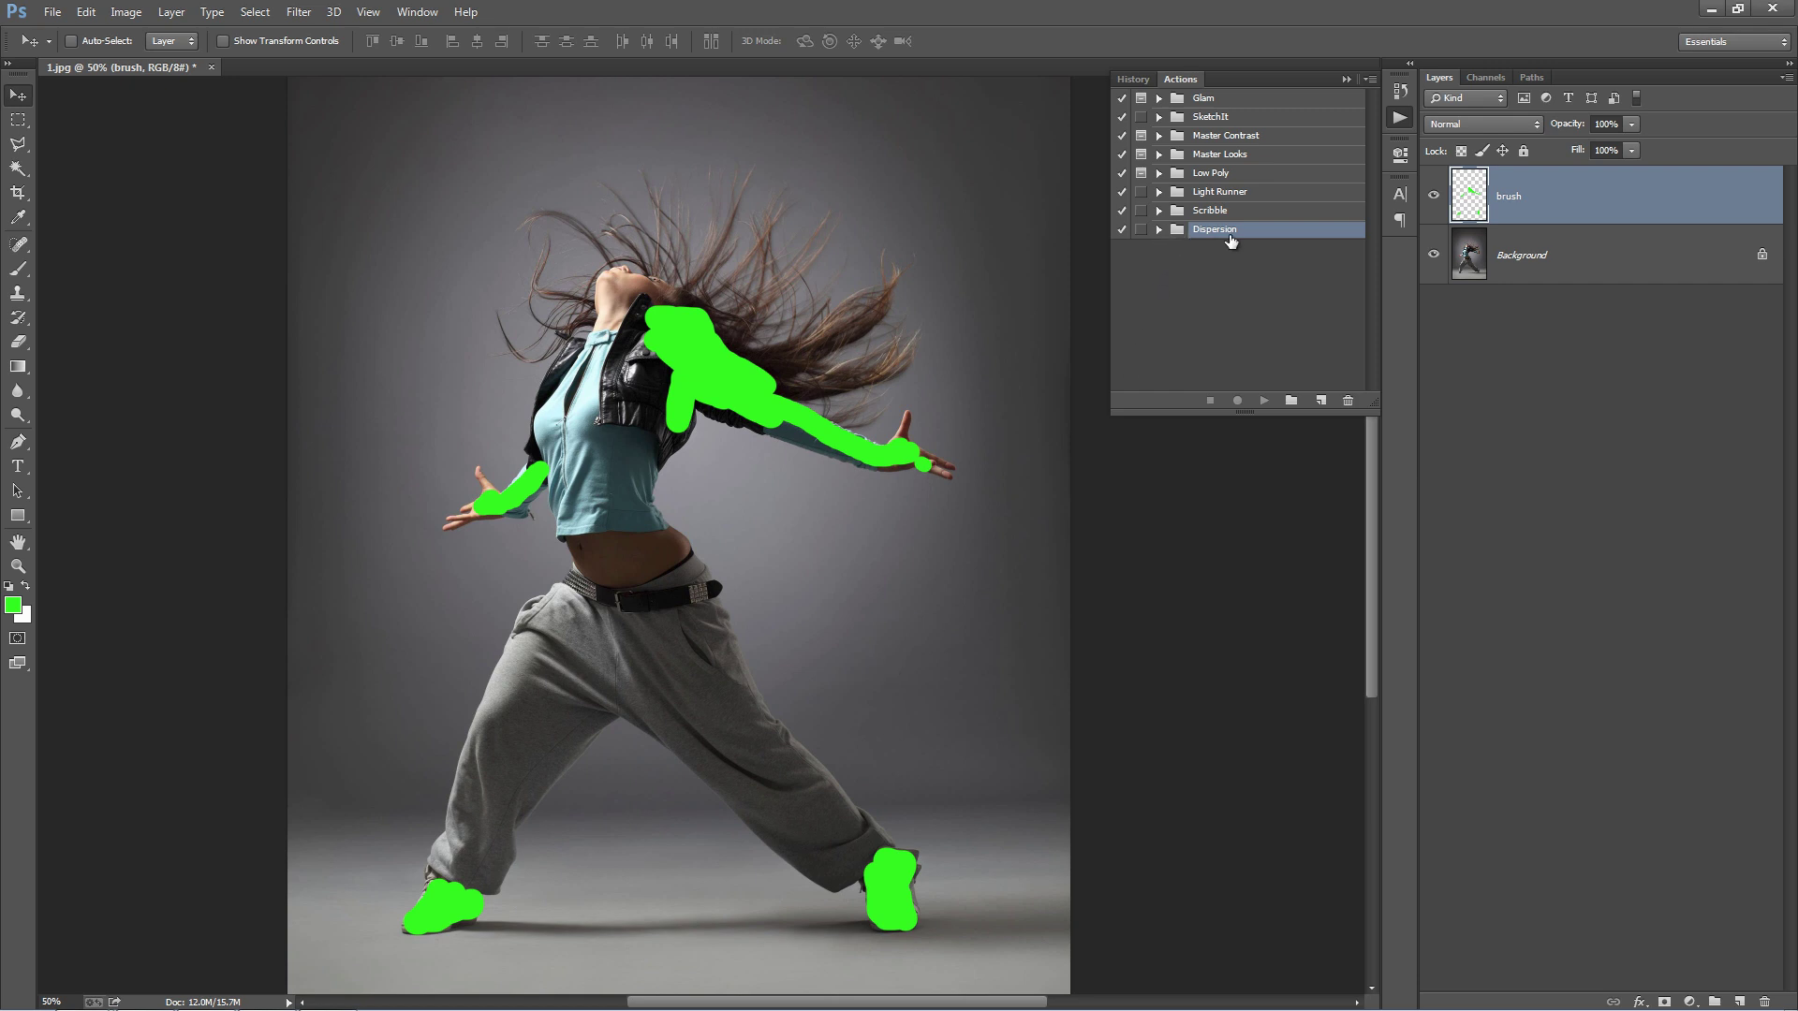
Step: Run the UP action from the Dispersion set on the painted brush areas
{"action": "left_click", "coordinate": [1159, 229]}
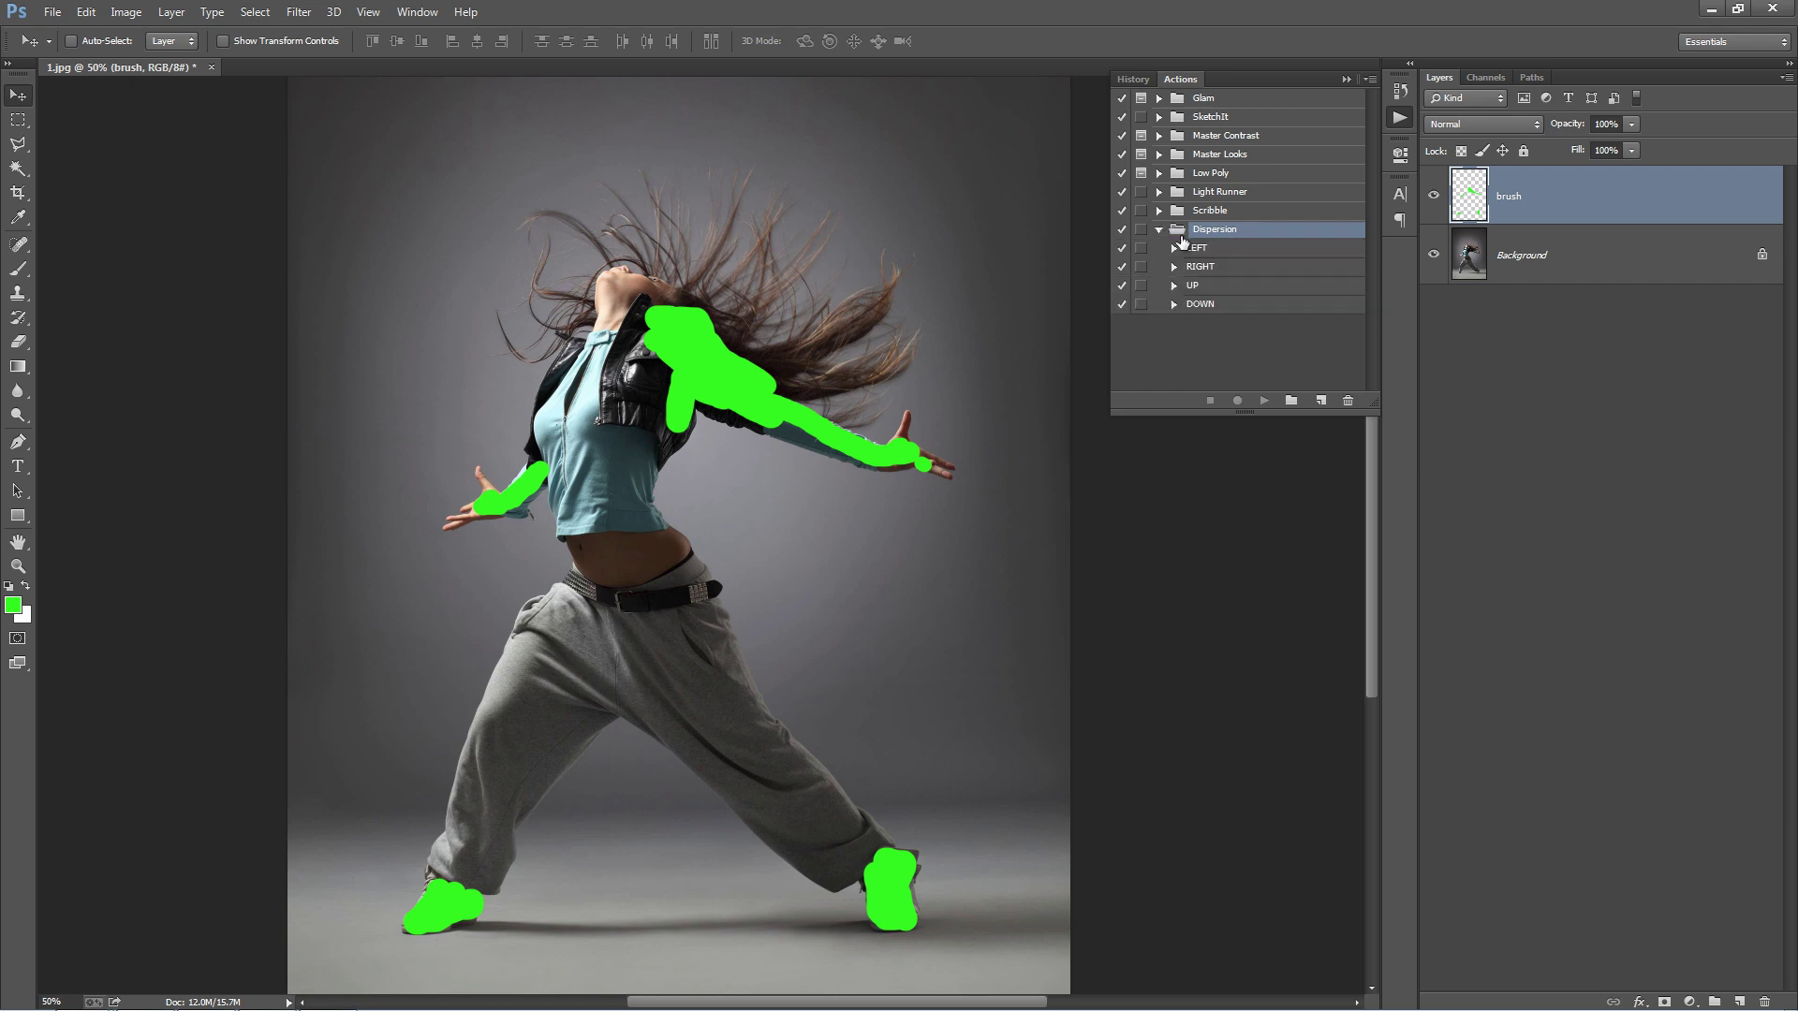
{"action": "left_click", "coordinate": [1217, 287]}
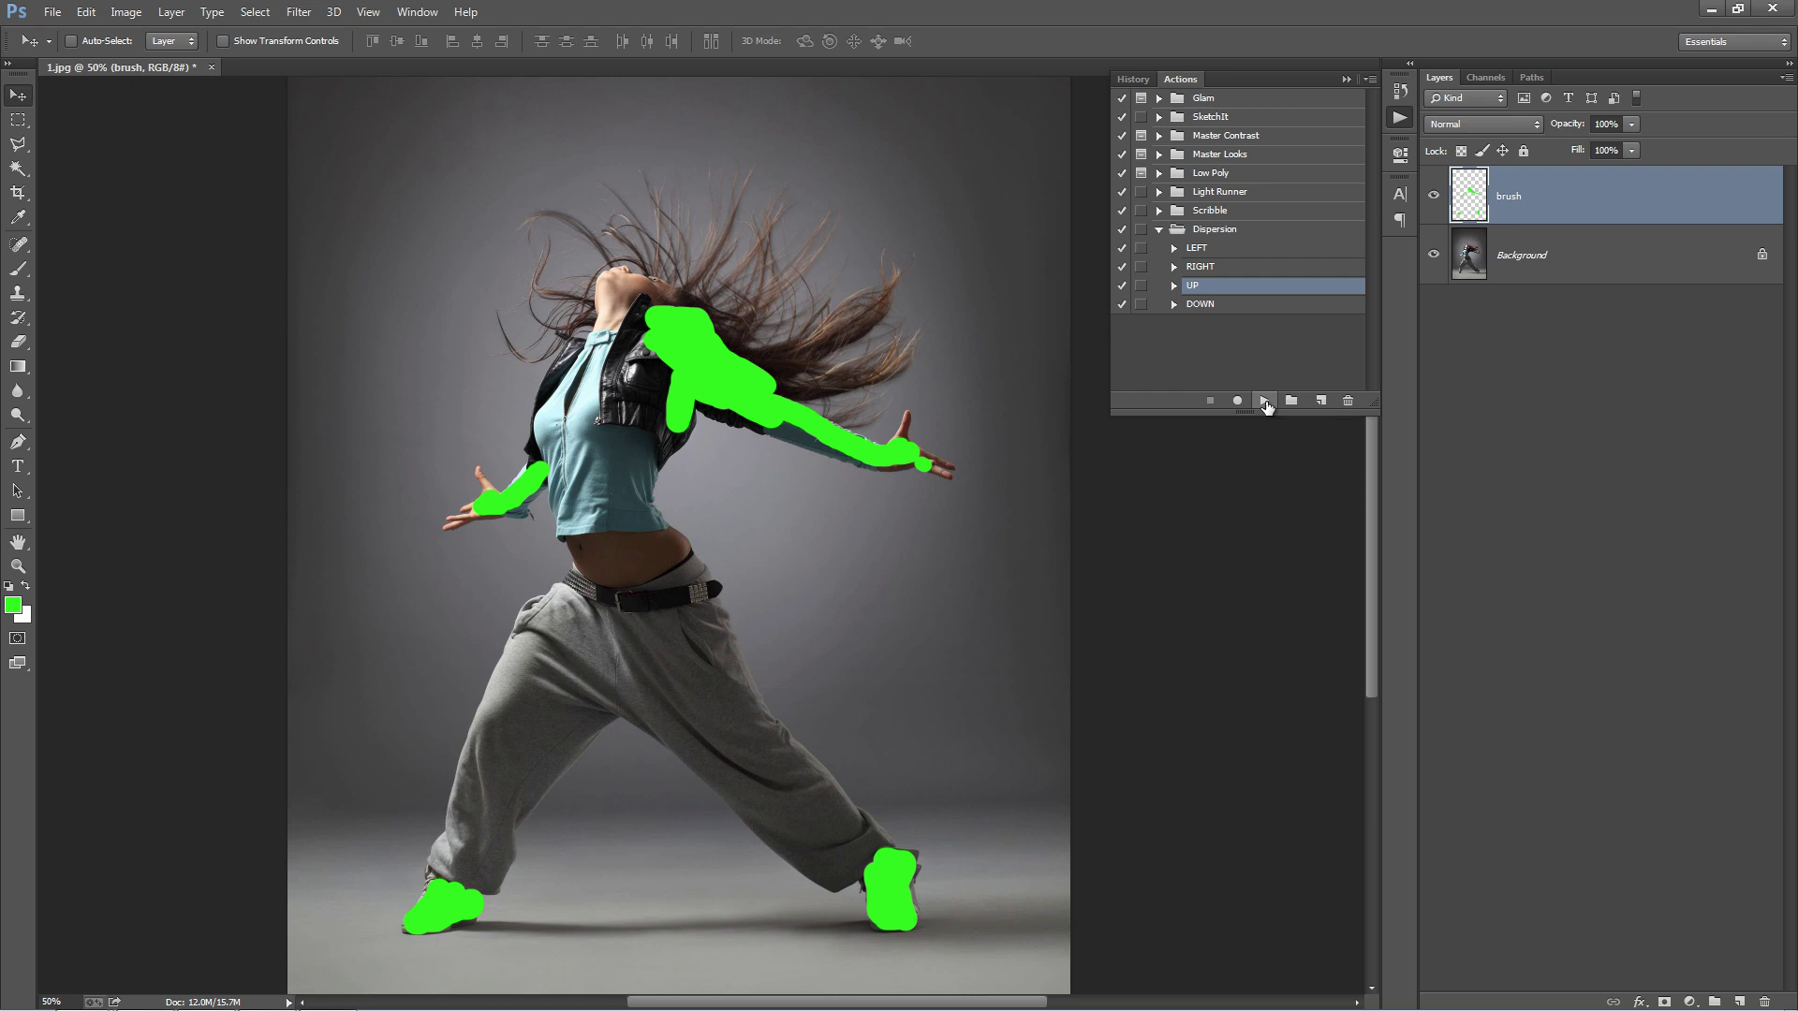
{"action": "left_click", "coordinate": [1264, 401]}
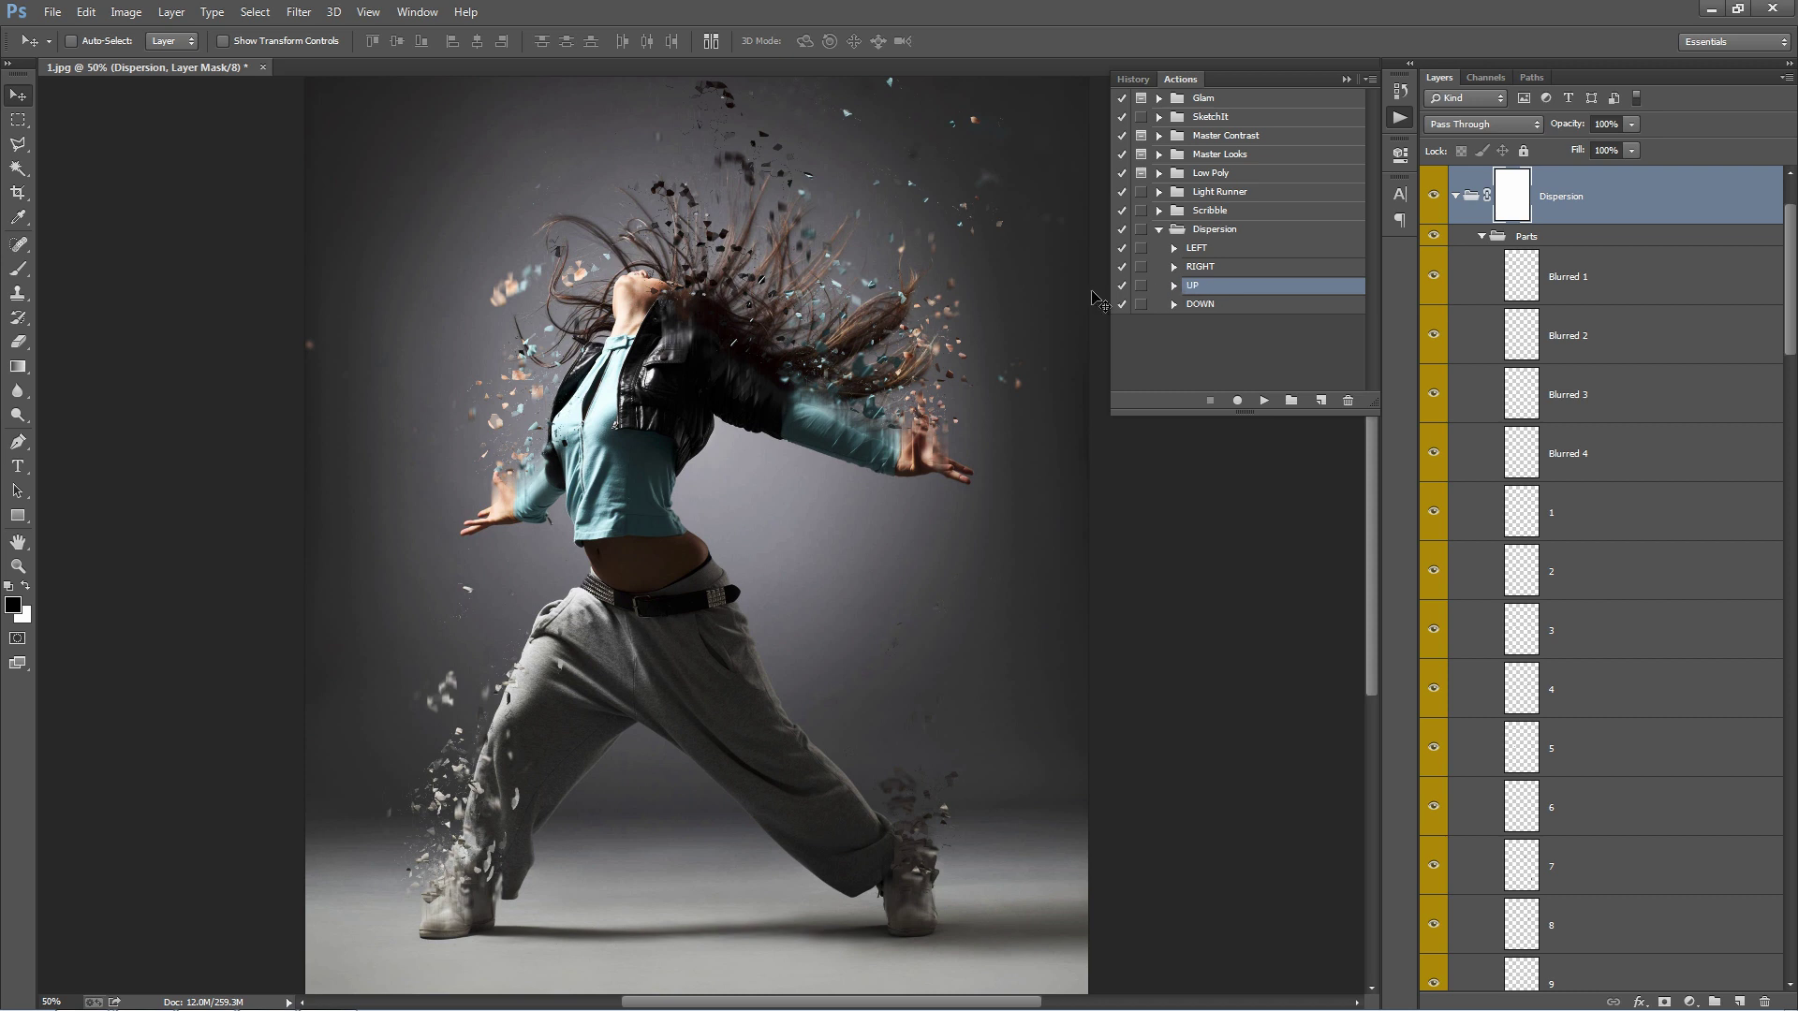
Step: Collapse the Actions panel and the Parts and Dispersion groups, then toggle Add Contrast to compare
{"action": "left_click", "coordinate": [1345, 79]}
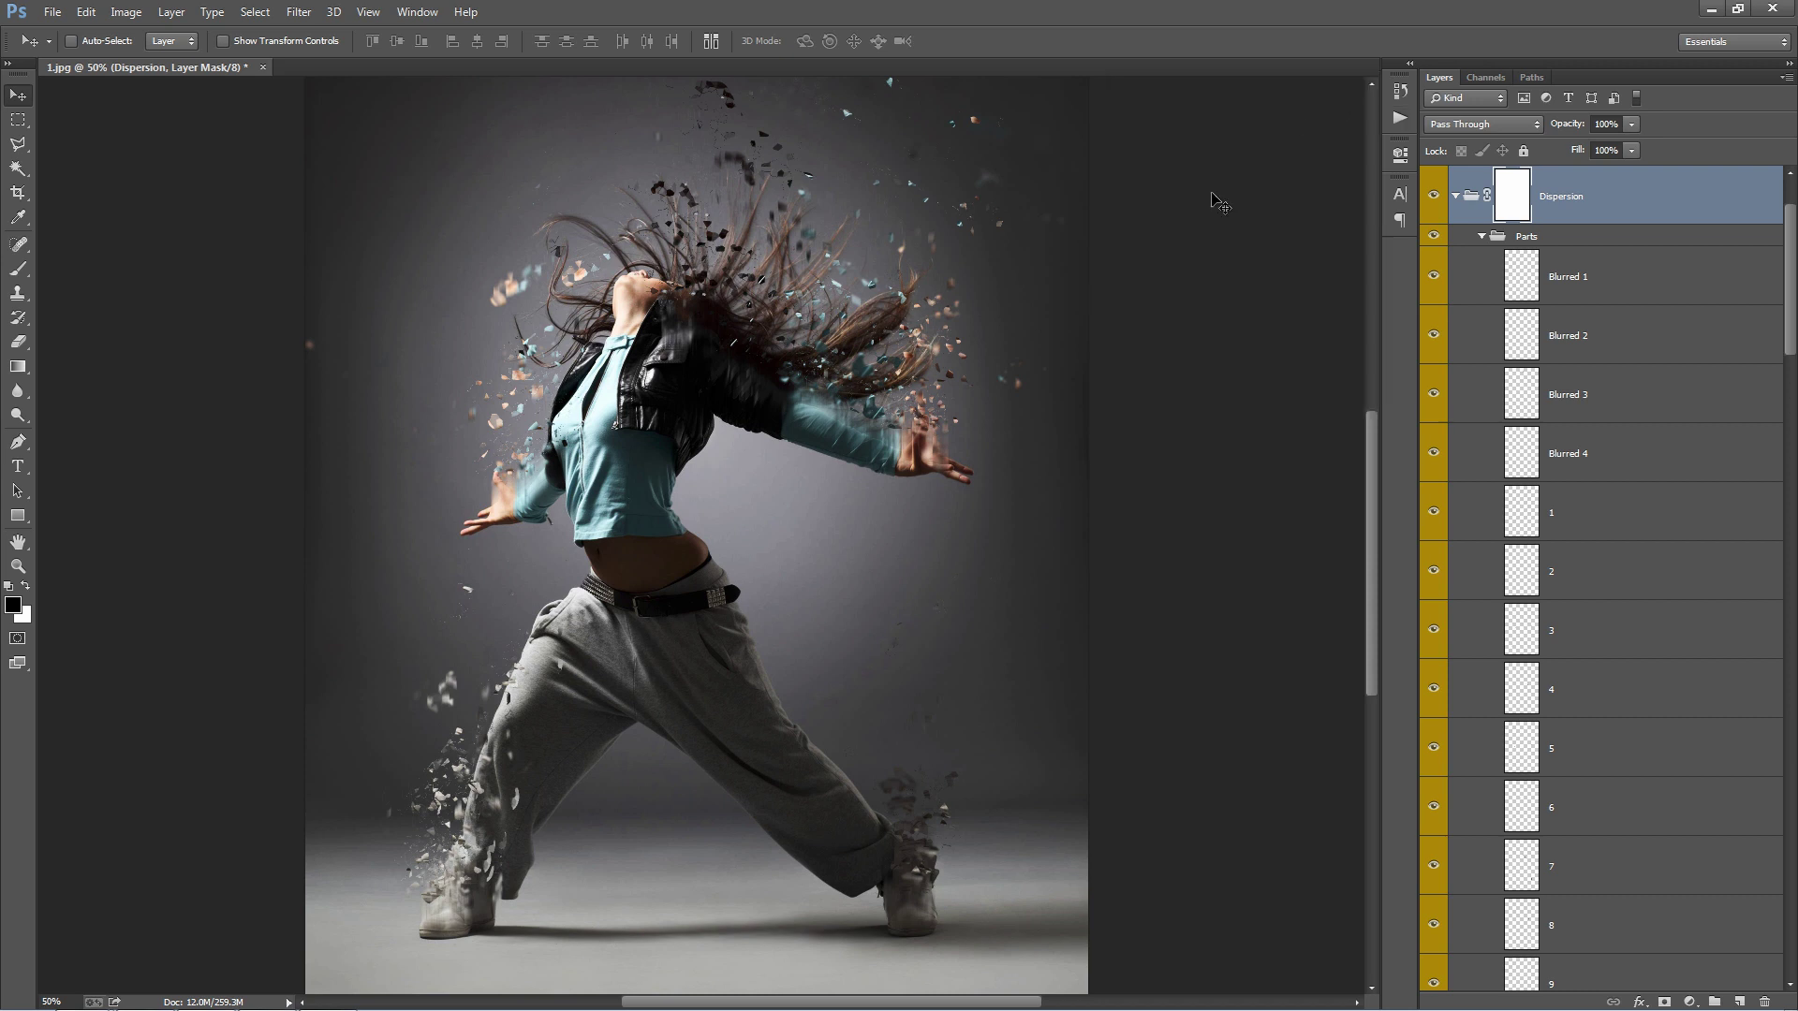
{"action": "left_click", "coordinate": [1481, 236]}
{"action": "left_click", "coordinate": [1456, 314]}
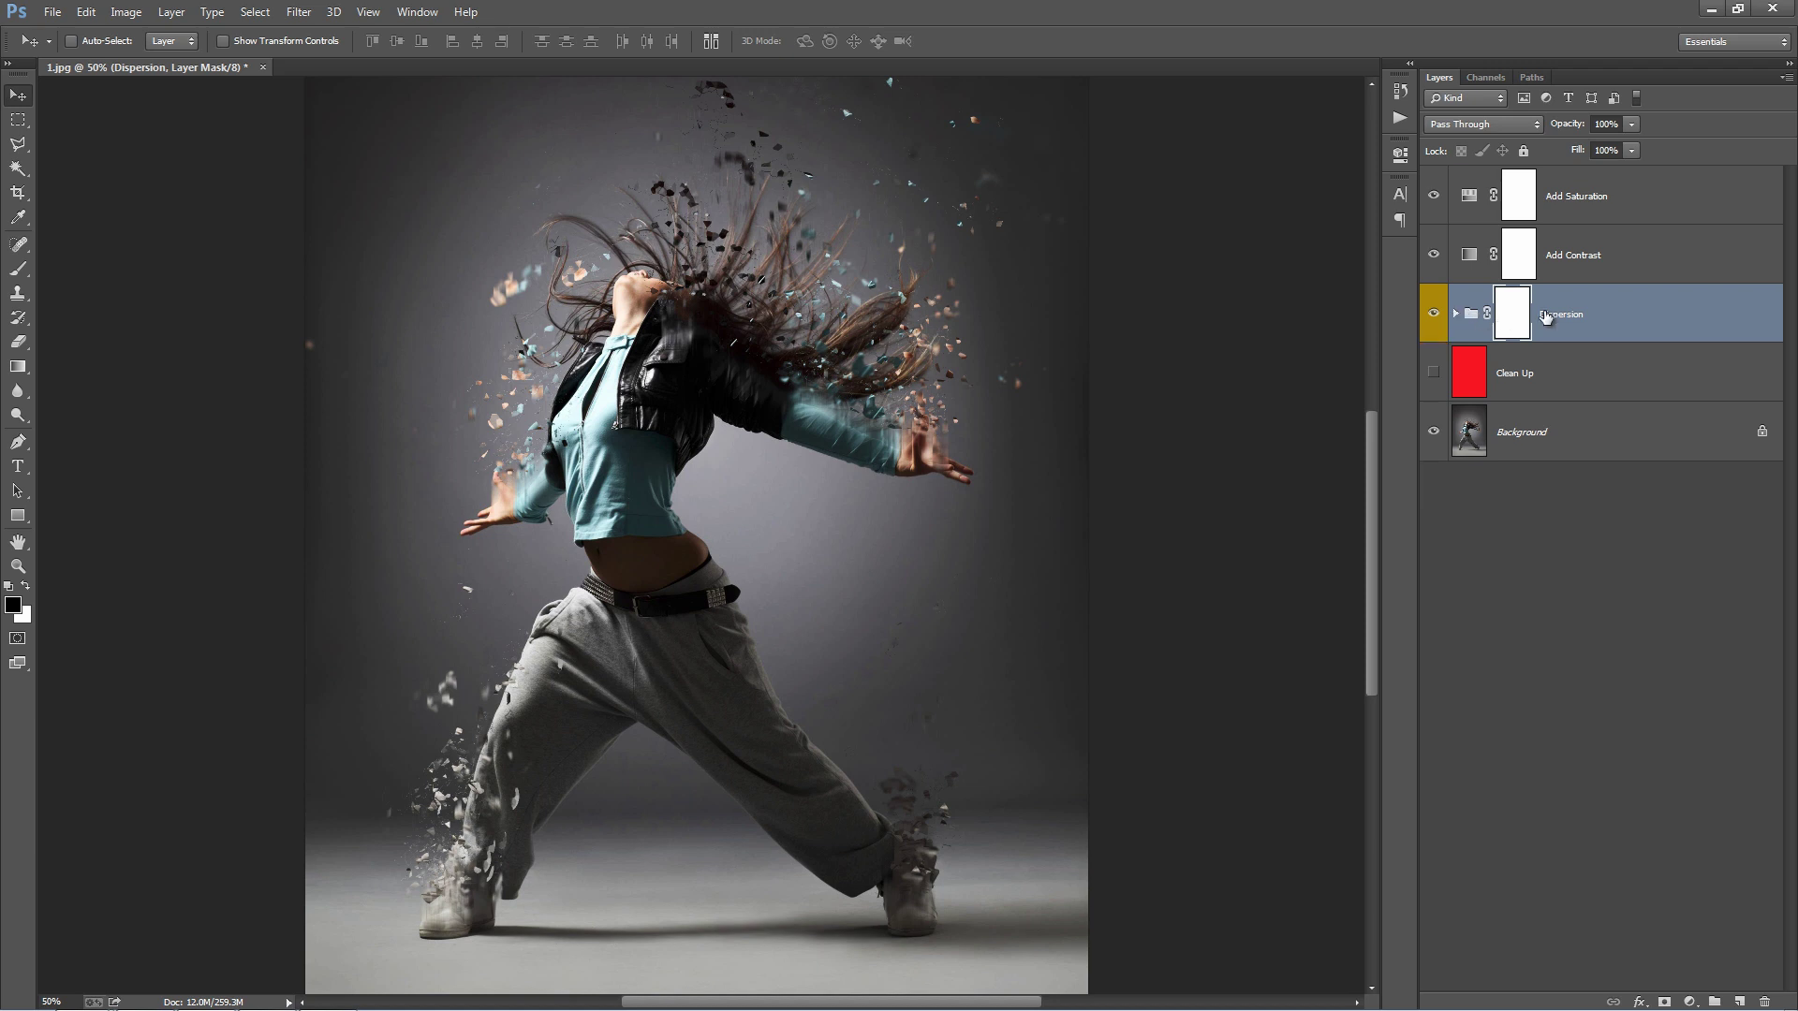
{"action": "left_click", "coordinate": [1586, 214]}
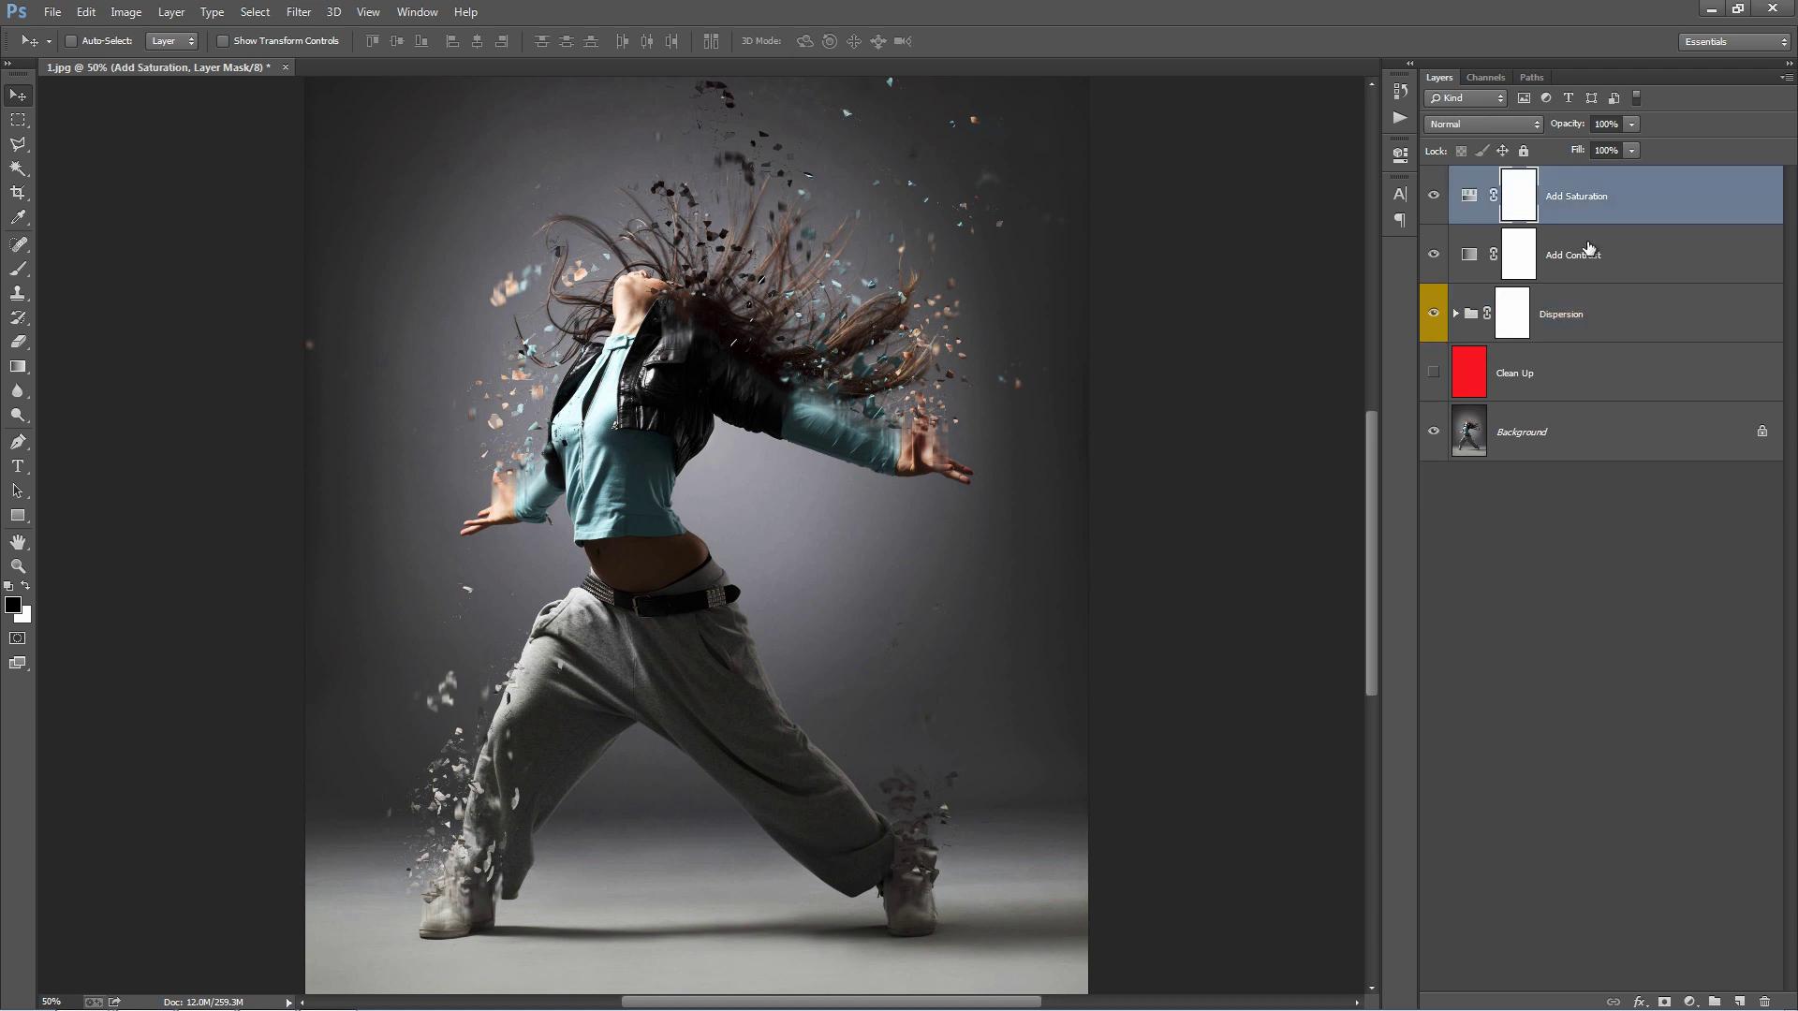
{"action": "left_click", "coordinate": [1588, 250], "text": "shift"}
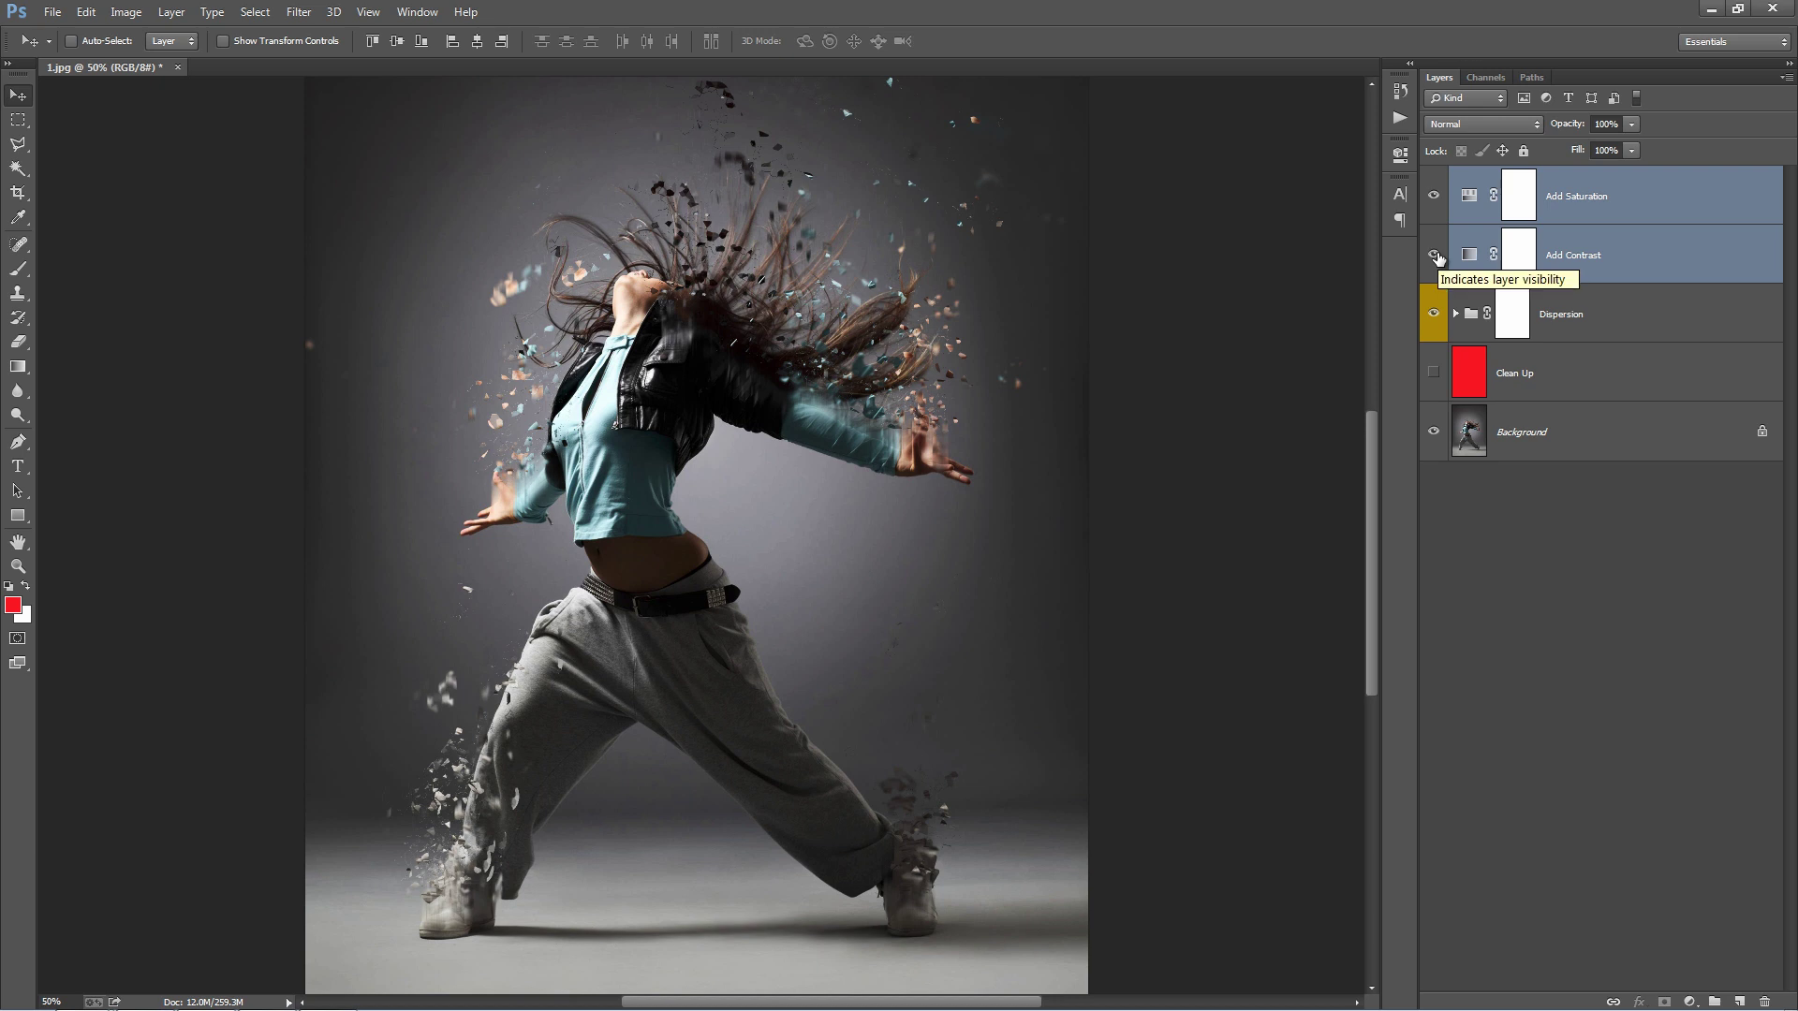
{"action": "left_click", "coordinate": [1434, 255]}
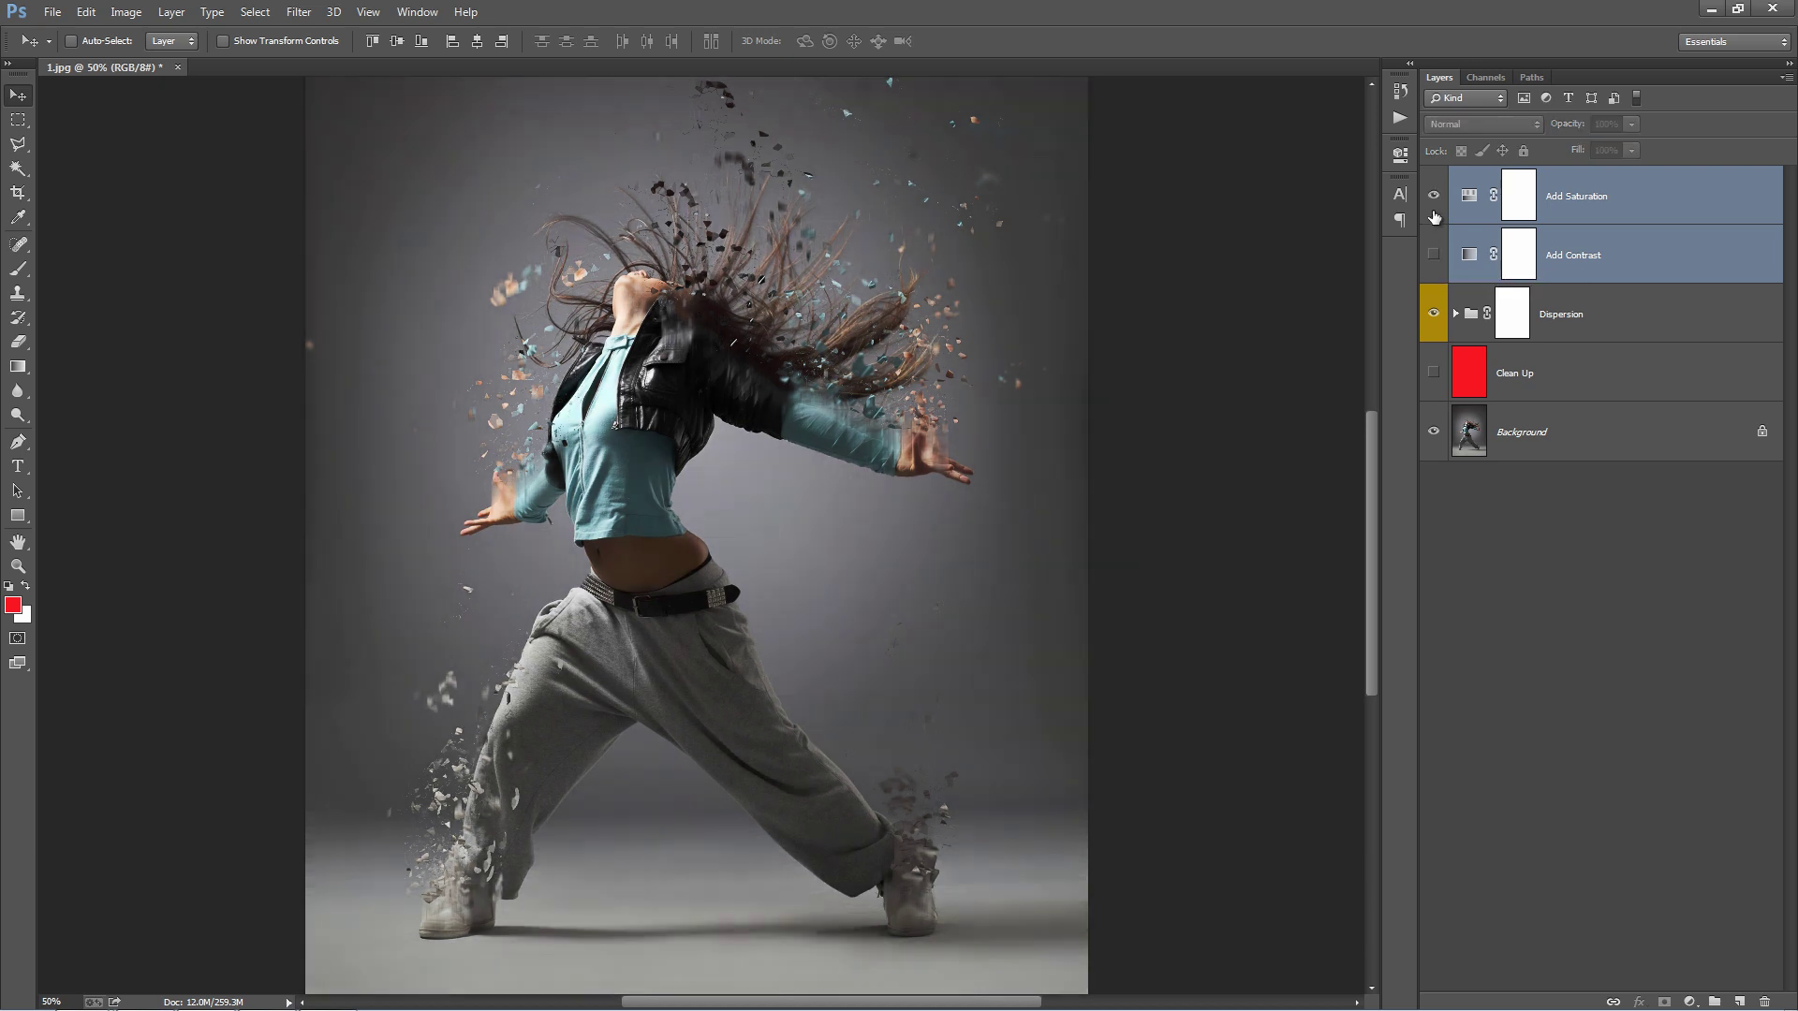
{"action": "left_click", "coordinate": [1434, 254]}
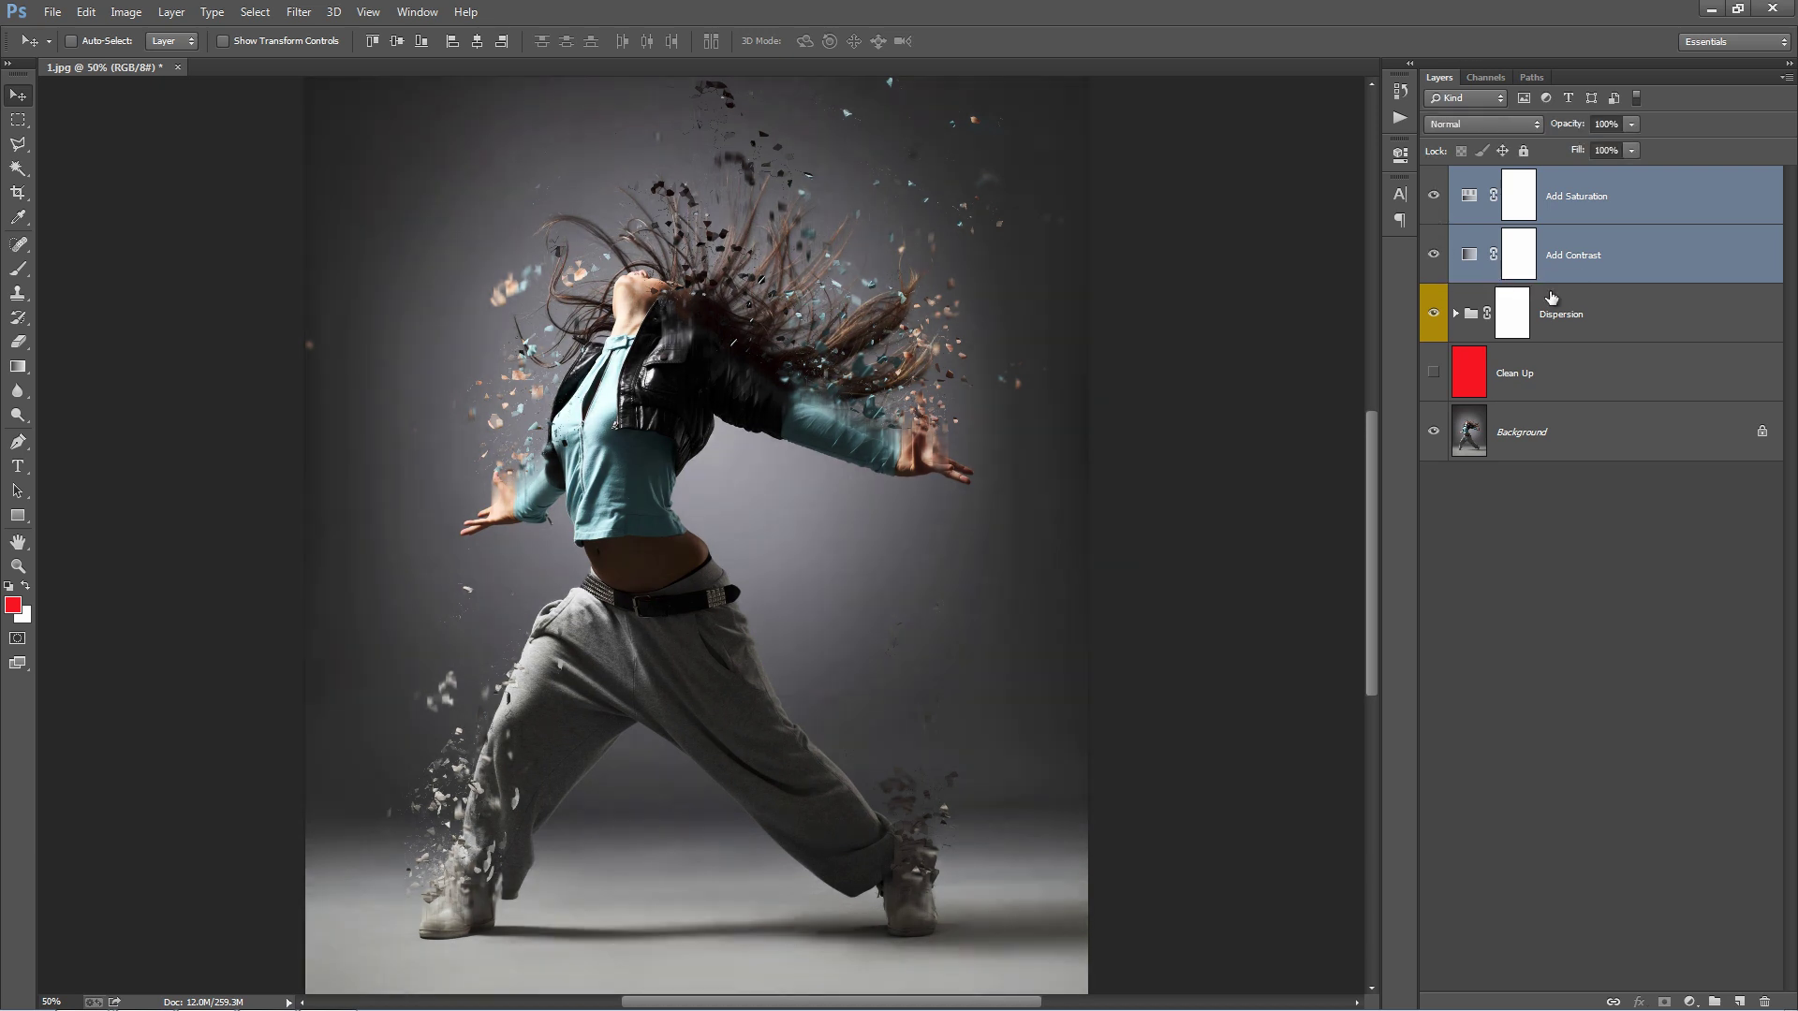
Step: Toggle the Dispersion group's visibility on and off to compare, leaving it shown
{"action": "left_click", "coordinate": [1634, 307]}
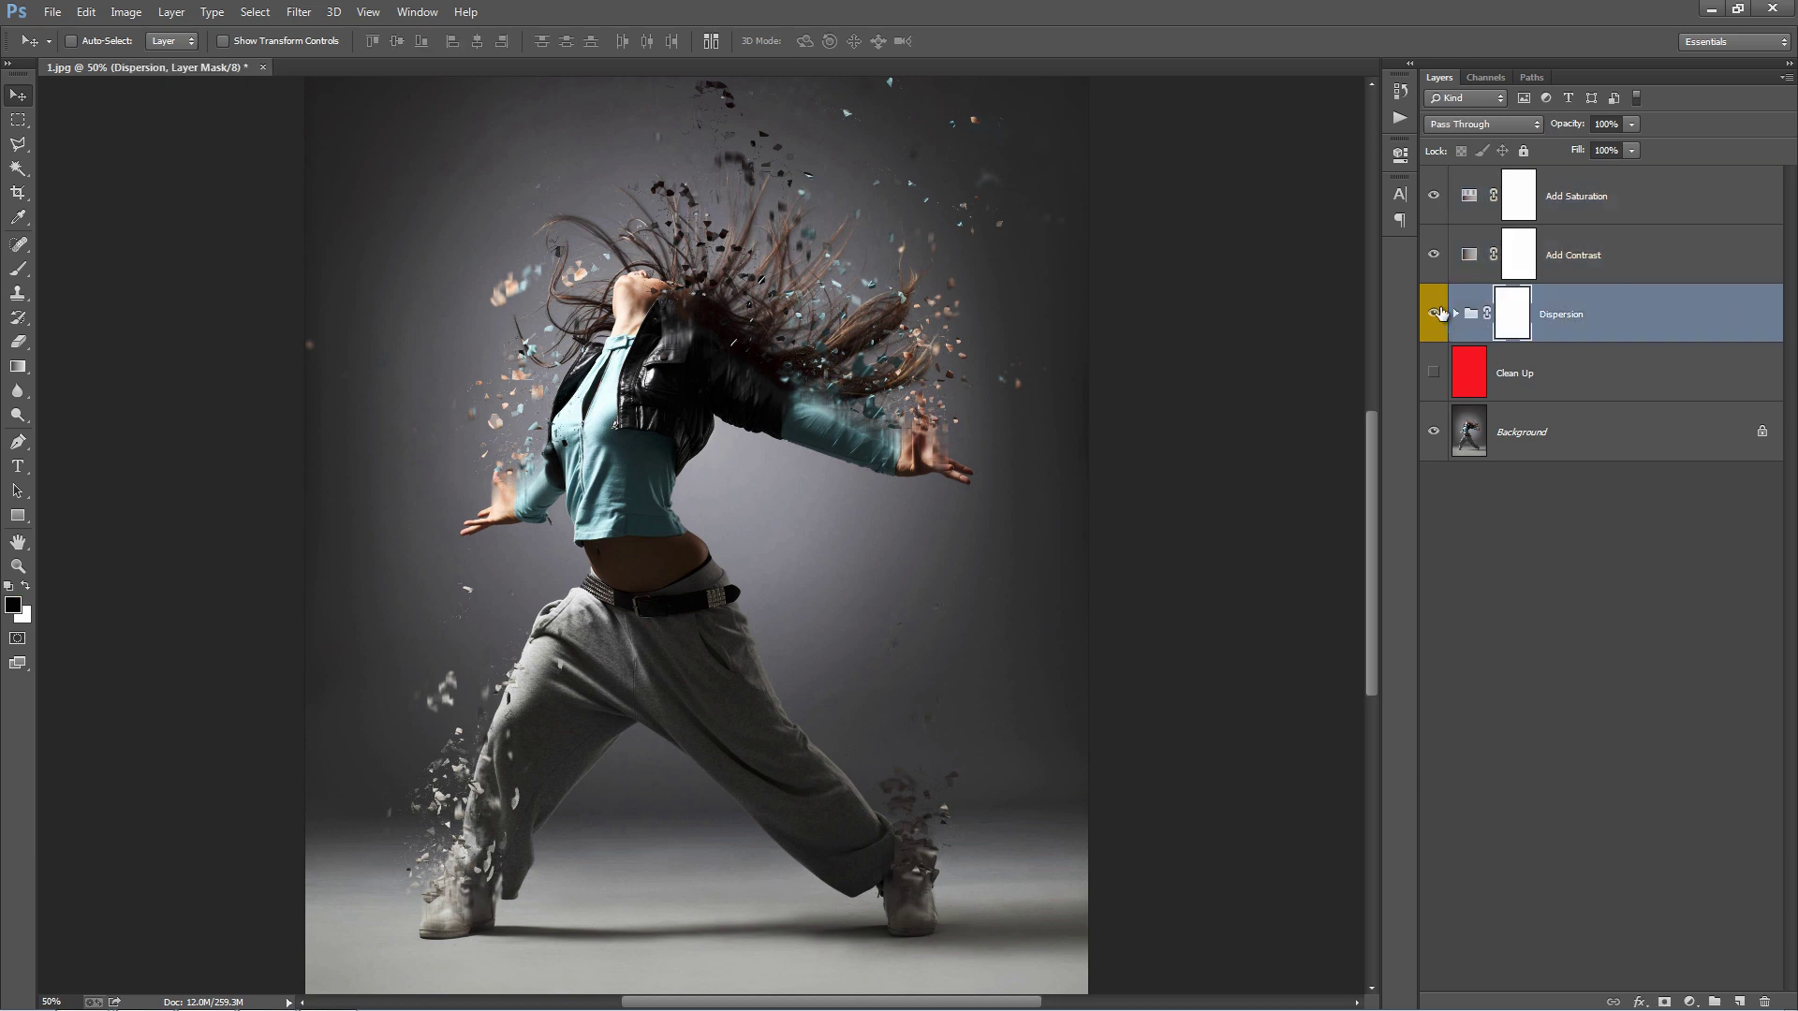
{"action": "left_click", "coordinate": [1435, 313]}
{"action": "left_click", "coordinate": [1436, 313]}
{"action": "left_click", "coordinate": [1435, 313]}
{"action": "left_click", "coordinate": [1435, 312]}
{"action": "left_click", "coordinate": [1435, 313]}
{"action": "left_click", "coordinate": [1436, 313]}
Step: Expand the Dispersion group and hide the Parts particles after comparing
{"action": "left_click", "coordinate": [1455, 314]}
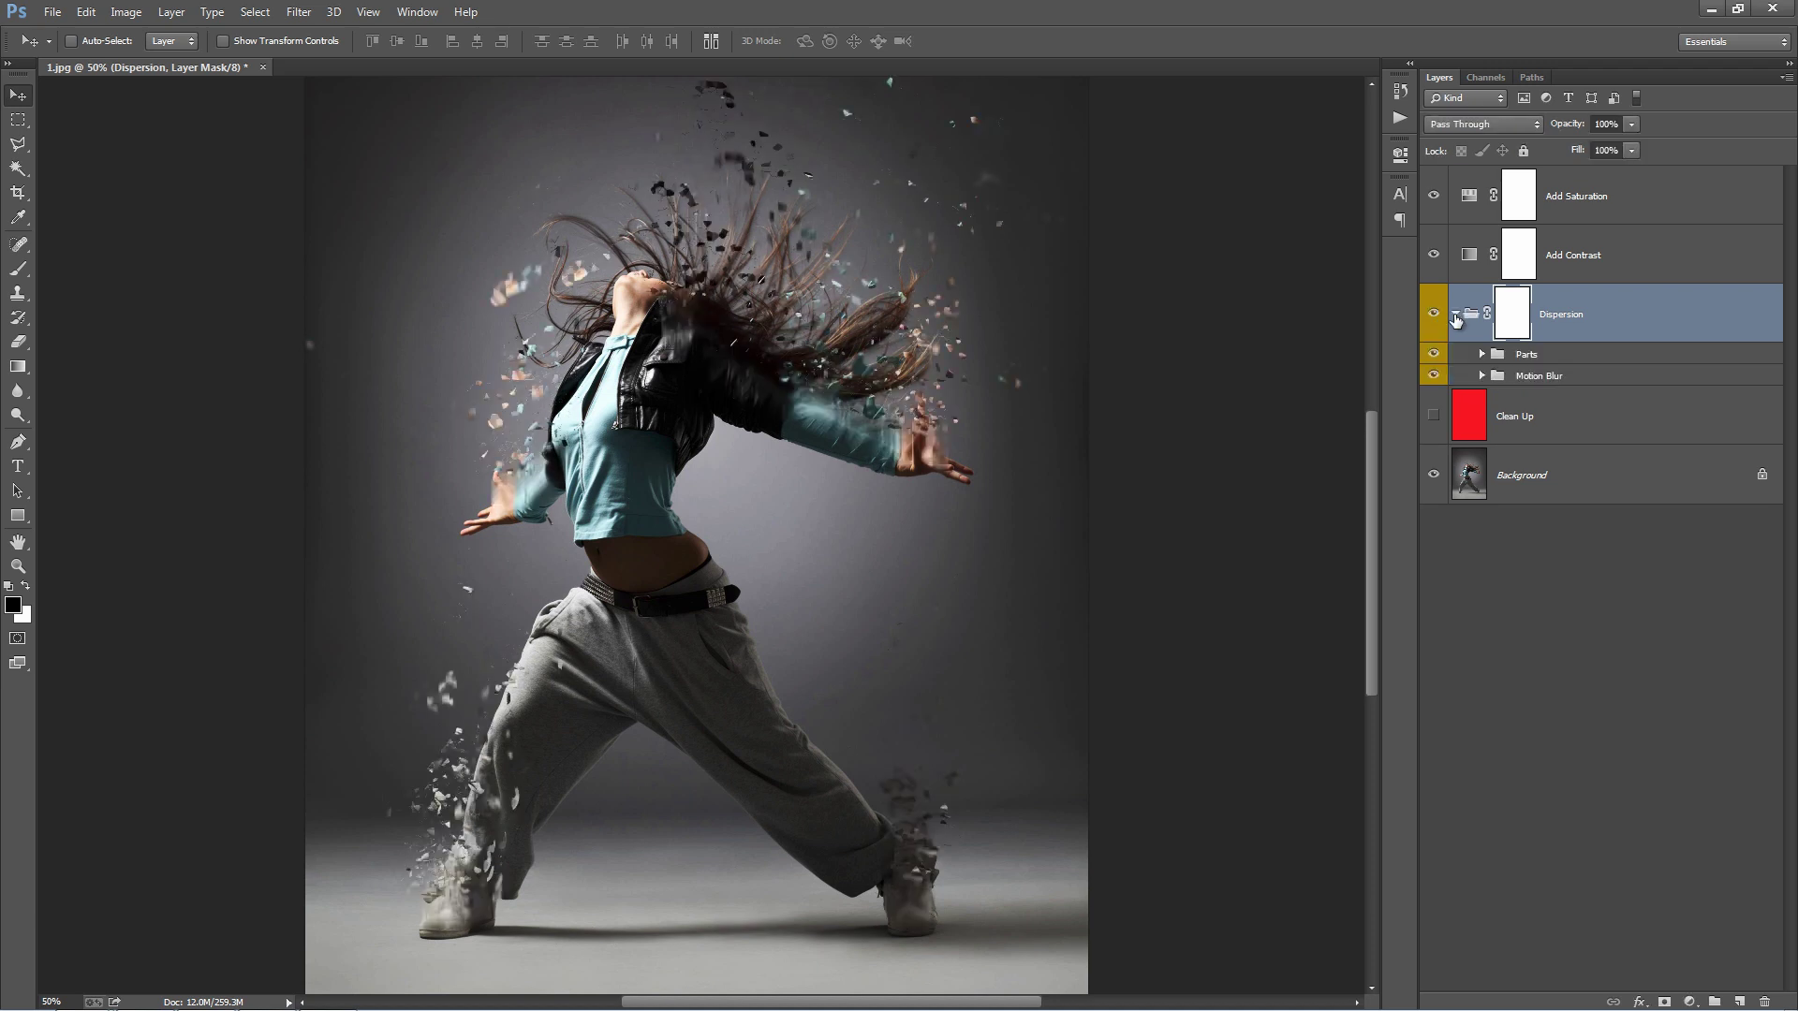
{"action": "left_click", "coordinate": [1555, 355]}
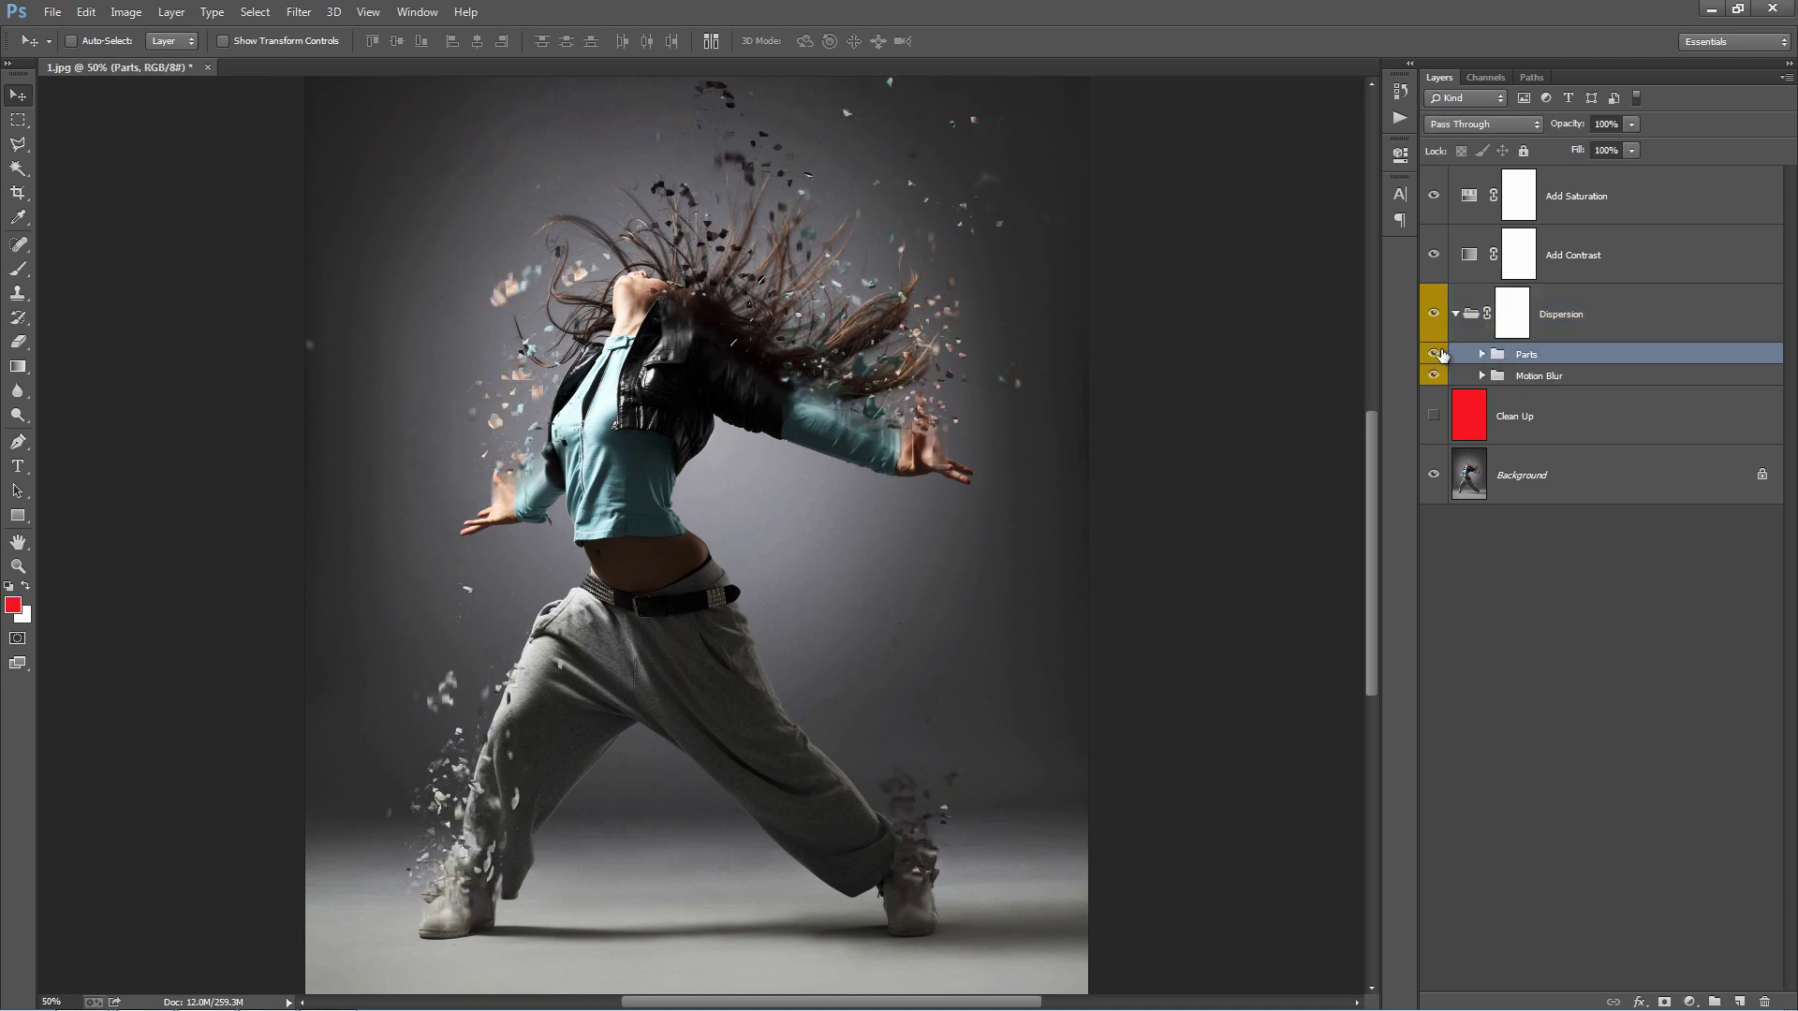
{"action": "left_click", "coordinate": [1435, 354]}
{"action": "left_click", "coordinate": [1435, 354]}
{"action": "left_click", "coordinate": [1435, 354]}
{"action": "left_click", "coordinate": [1435, 354]}
{"action": "left_click", "coordinate": [1435, 354]}
{"action": "left_click", "coordinate": [1439, 354]}
{"action": "left_click", "coordinate": [1439, 354]}
{"action": "left_click", "coordinate": [1439, 354]}
{"action": "left_click", "coordinate": [1433, 354]}
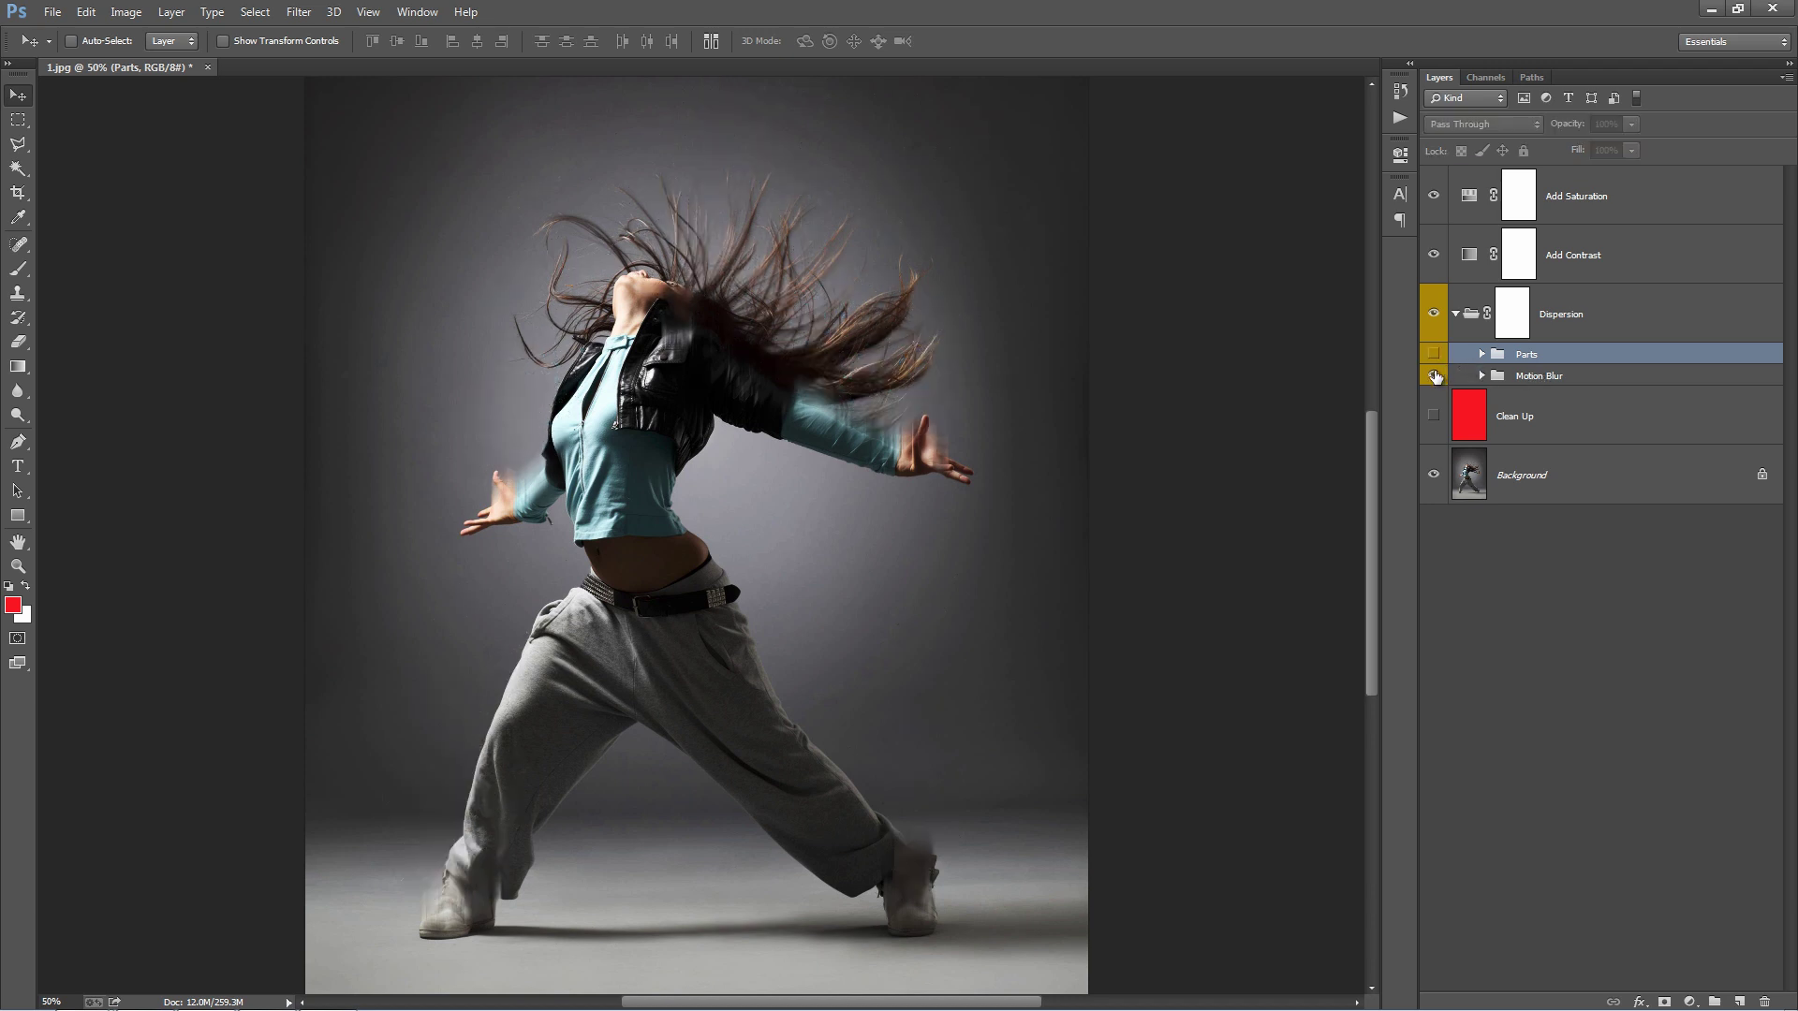
Step: Hide the arm and foot Motion Blur group after comparing
{"action": "left_click", "coordinate": [1436, 375]}
{"action": "left_click", "coordinate": [1435, 376]}
{"action": "left_click", "coordinate": [1436, 376]}
Step: Show the Motion Blur group again, expand it and select the Motion Blur 1 layer
{"action": "left_click", "coordinate": [1436, 375]}
{"action": "left_click", "coordinate": [1435, 376]}
{"action": "left_click", "coordinate": [1435, 376]}
{"action": "left_click", "coordinate": [1543, 378]}
{"action": "left_click", "coordinate": [1481, 376]}
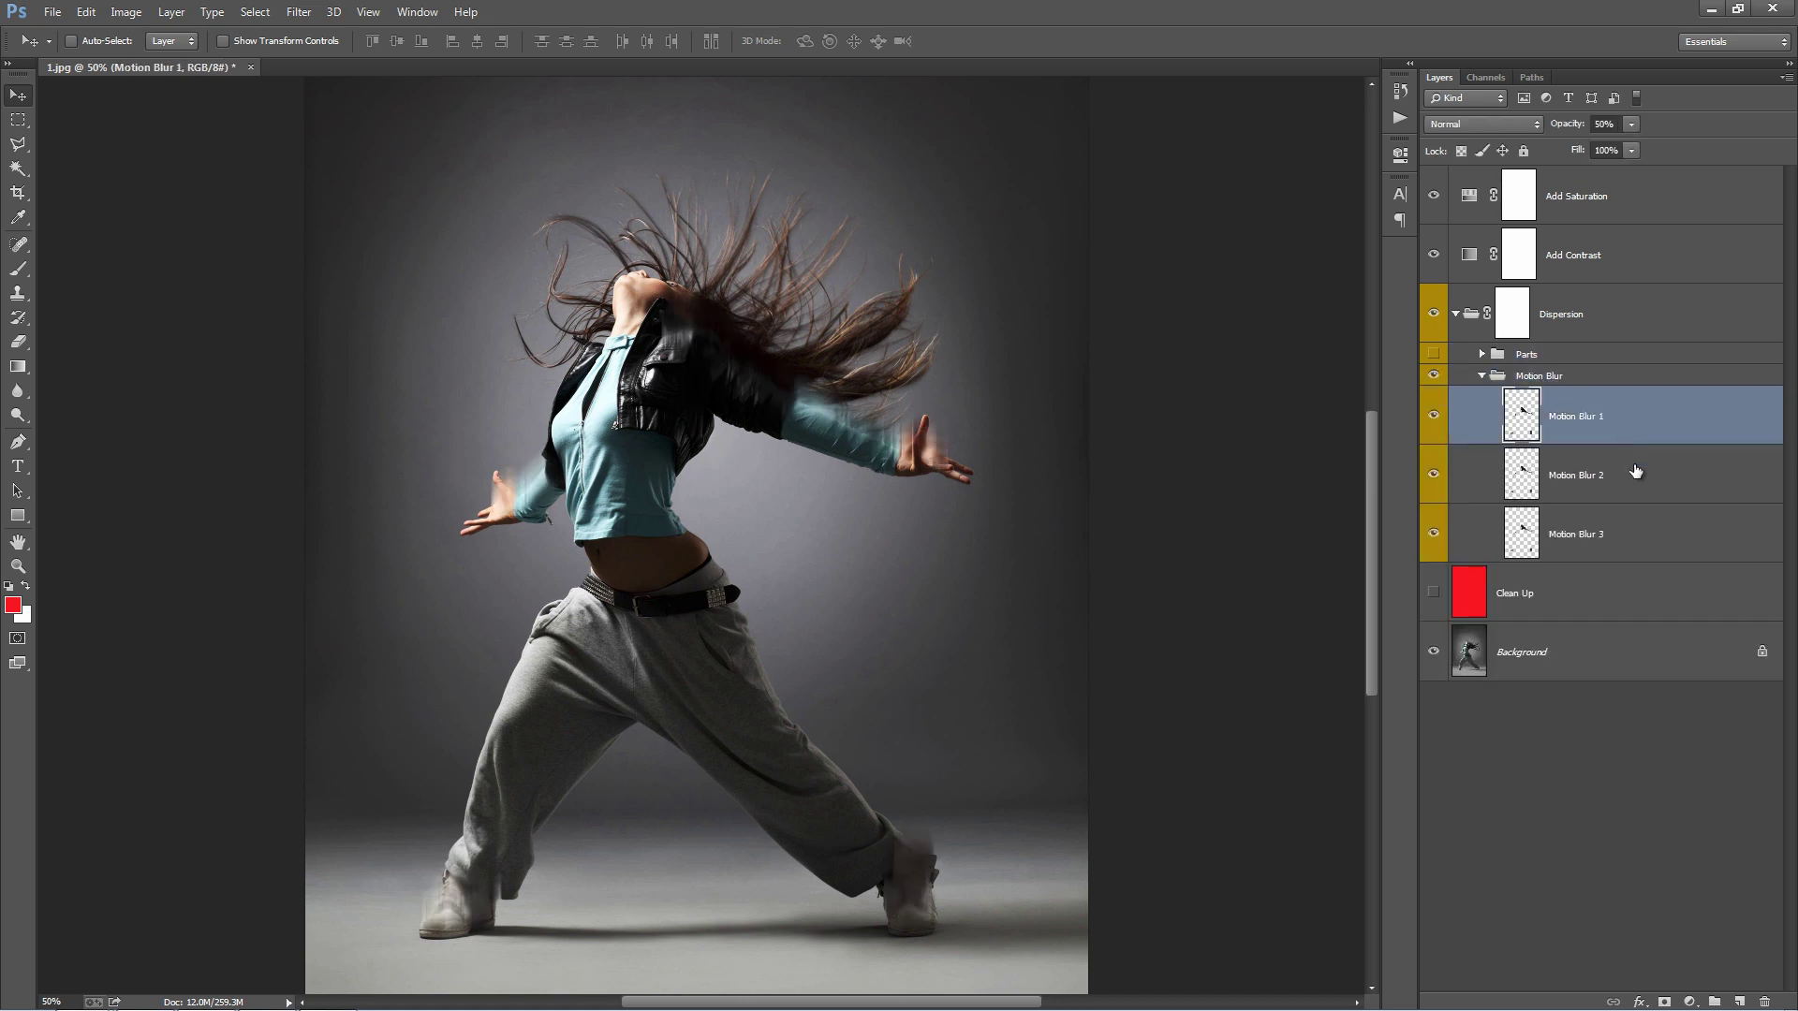
{"action": "left_click", "coordinate": [1634, 475]}
{"action": "left_click", "coordinate": [1620, 522]}
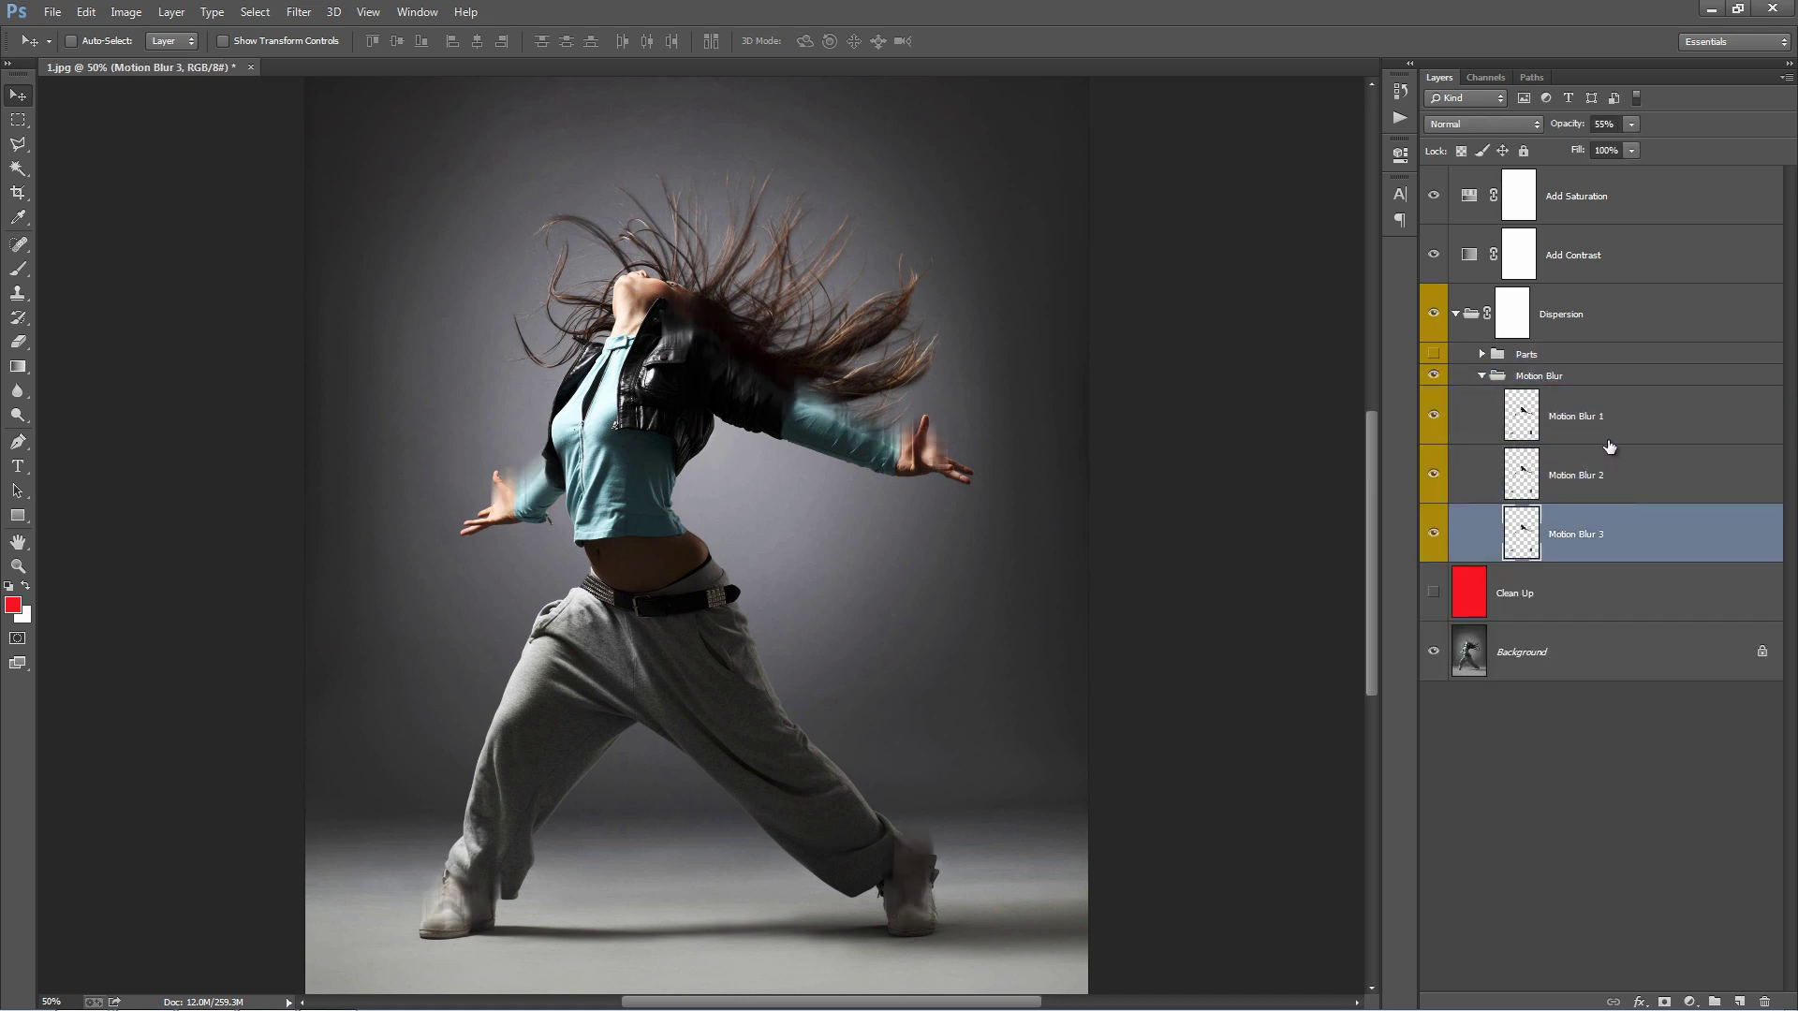
{"action": "left_click", "coordinate": [1605, 437]}
Step: Shift the Motion Blur 1 blur slightly upward, keeping its opacity at 50%
{"action": "left_click_drag", "start_coordinate": [1031, 362], "coordinate": [1025, 328]}
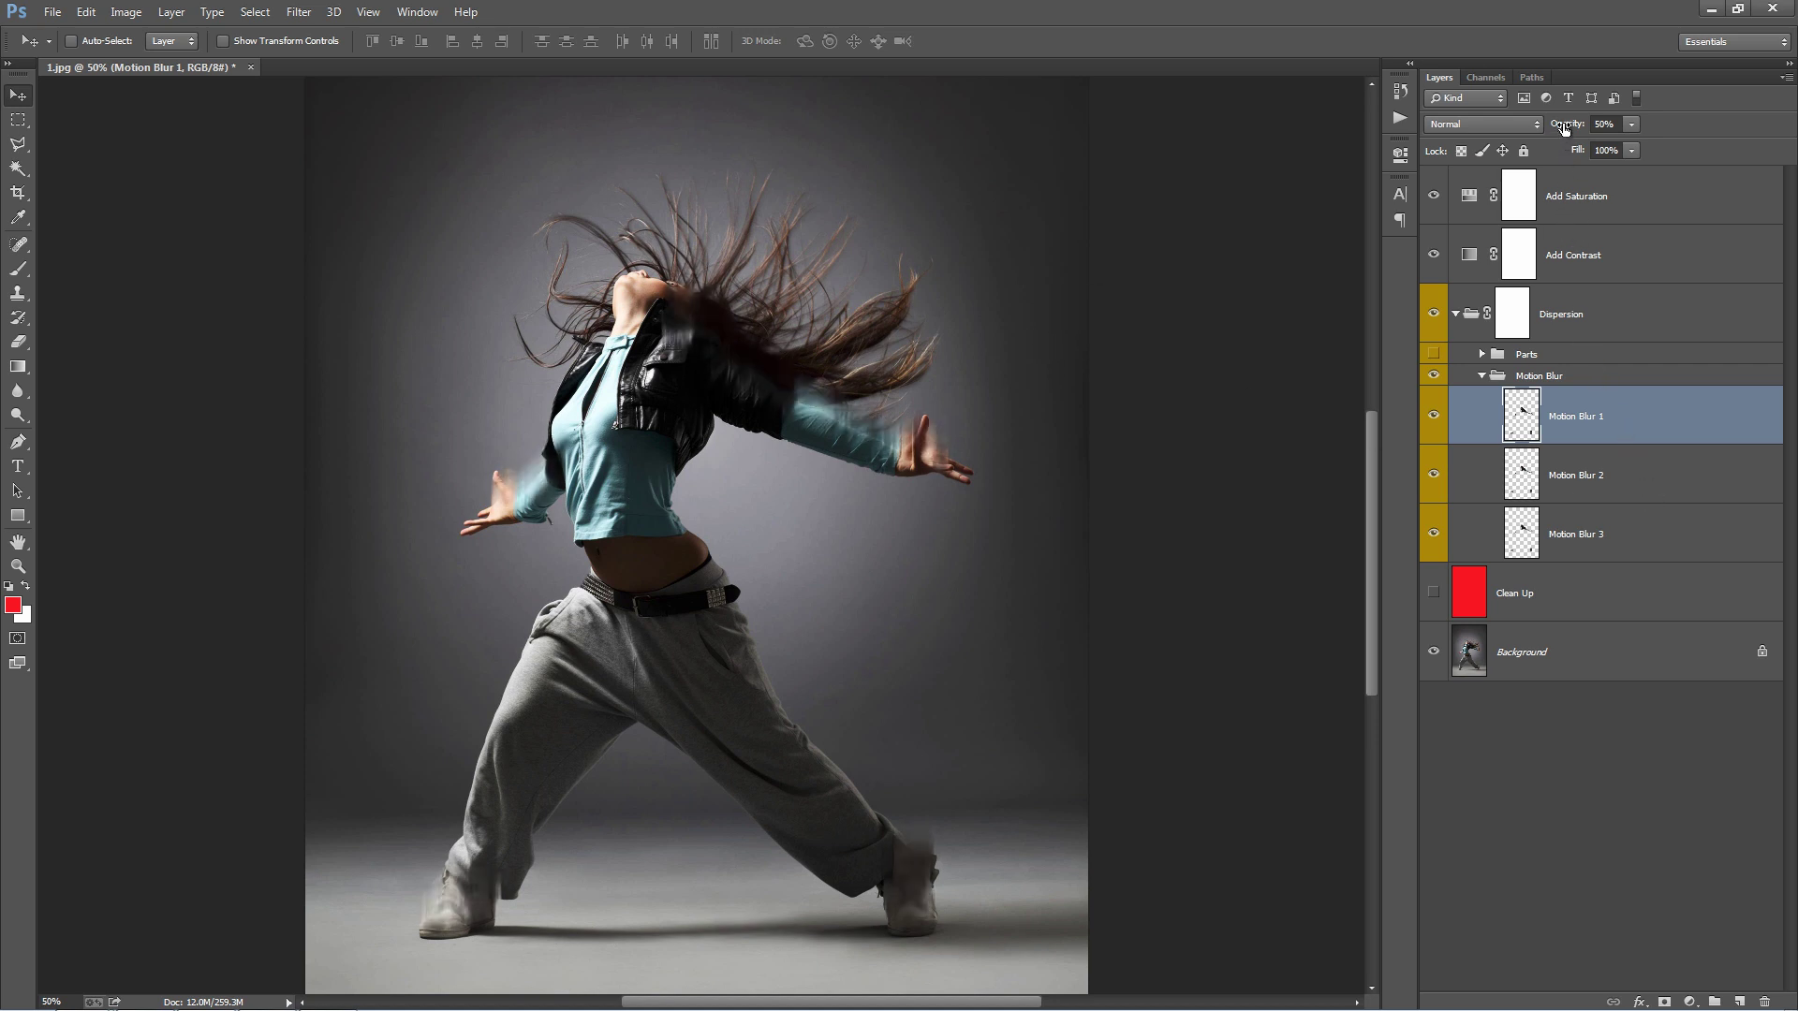
{"action": "left_click_drag", "start_coordinate": [1563, 128], "coordinate": [1613, 129]}
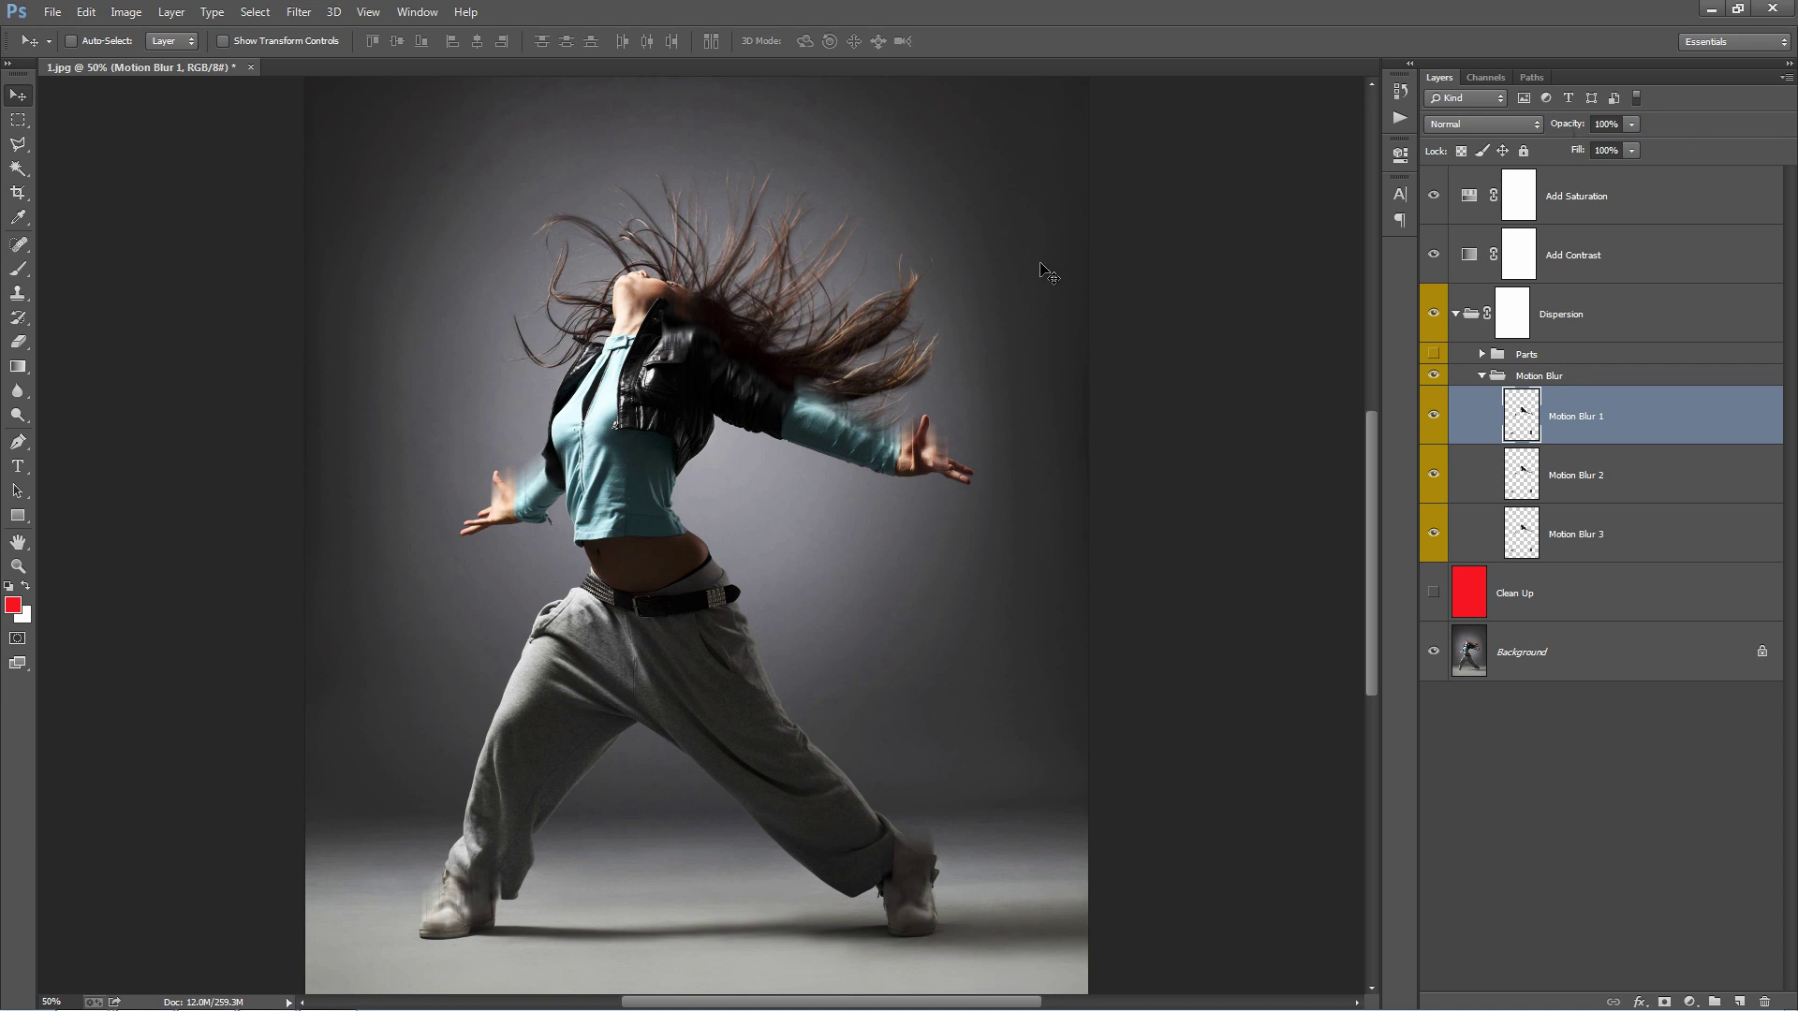
{"action": "key", "text": "ctrl+z"}
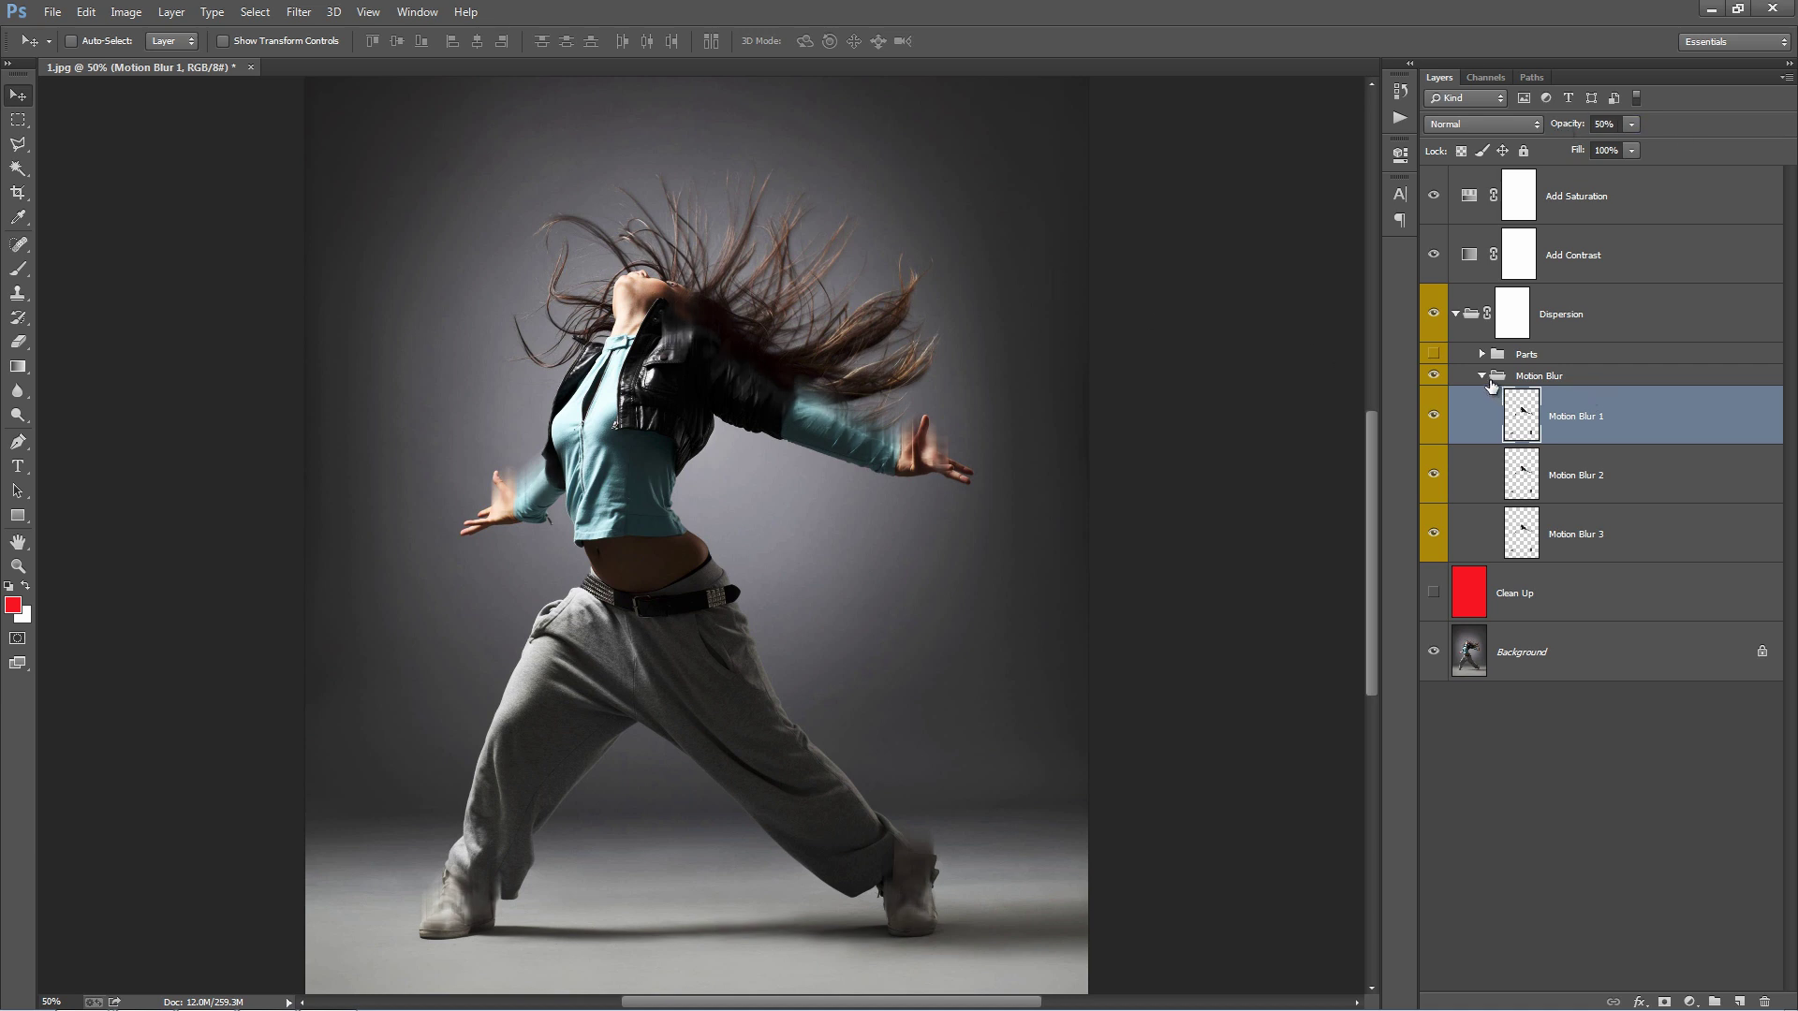
{"action": "left_click", "coordinate": [1483, 375]}
Step: Show the Parts particles, expand the group and move particle layers 1–7 together
{"action": "left_click", "coordinate": [1434, 353]}
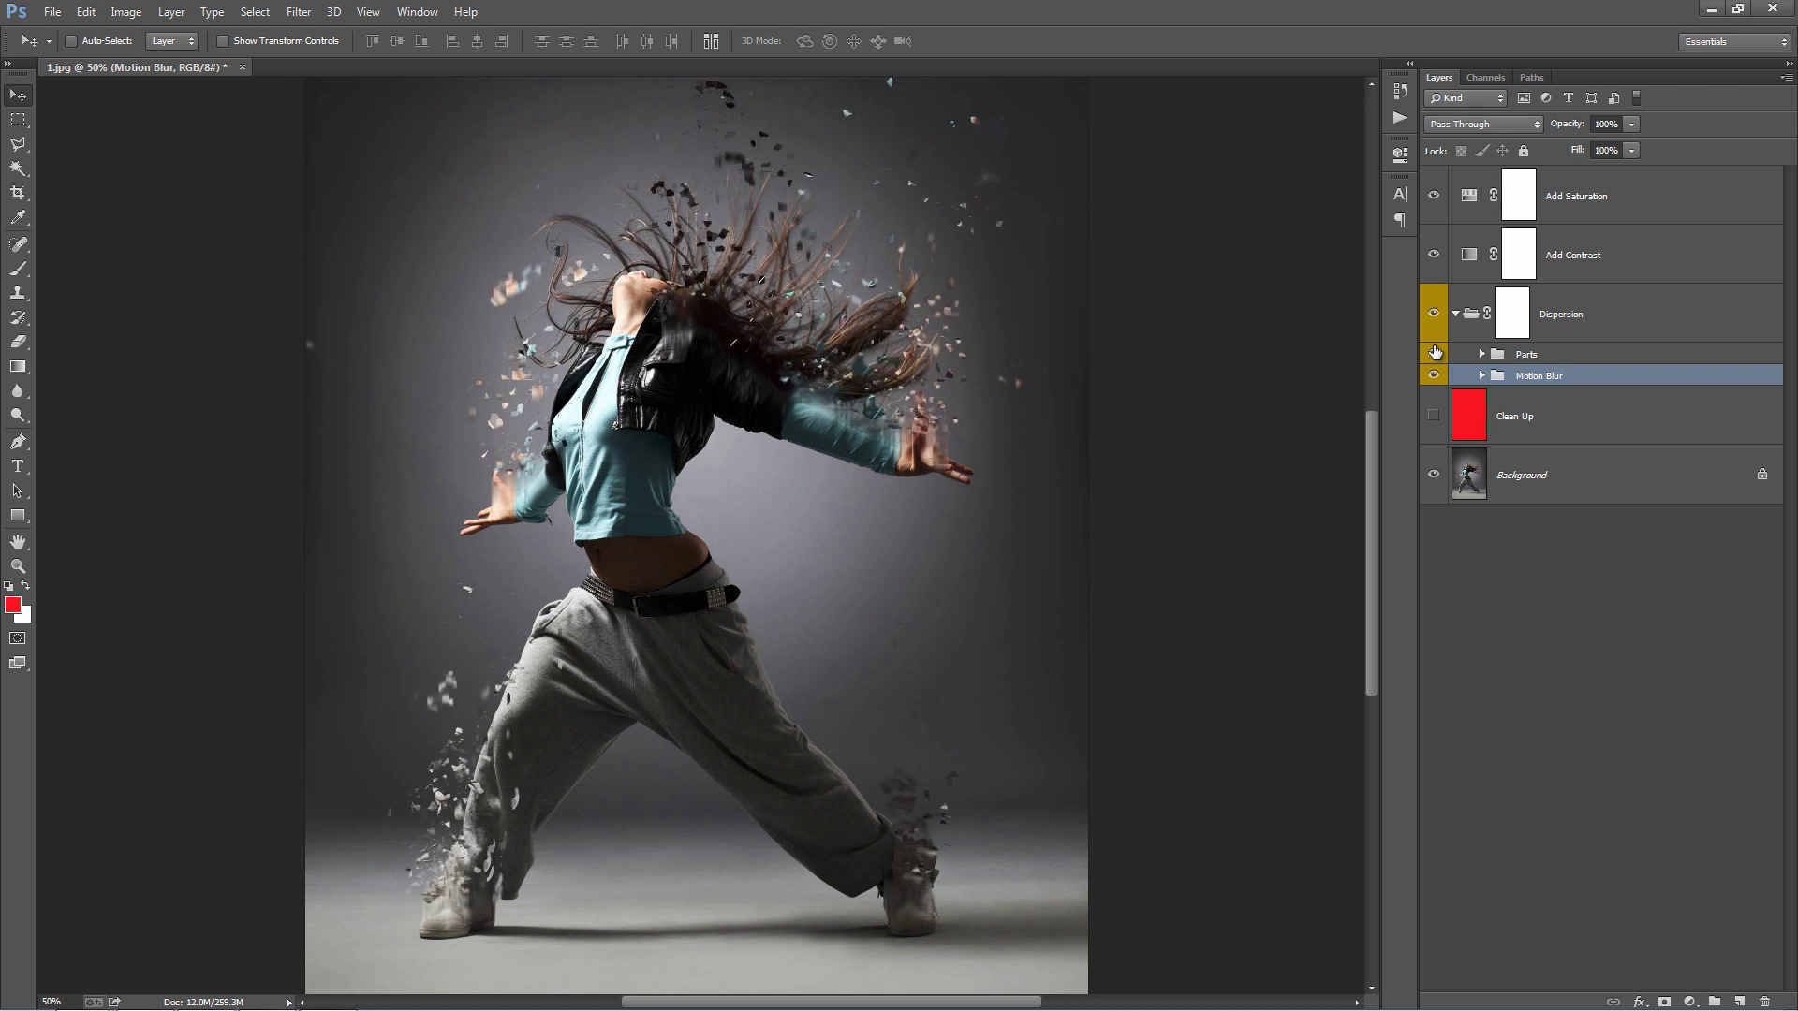
{"action": "left_click", "coordinate": [1540, 358]}
{"action": "left_click", "coordinate": [1482, 354]}
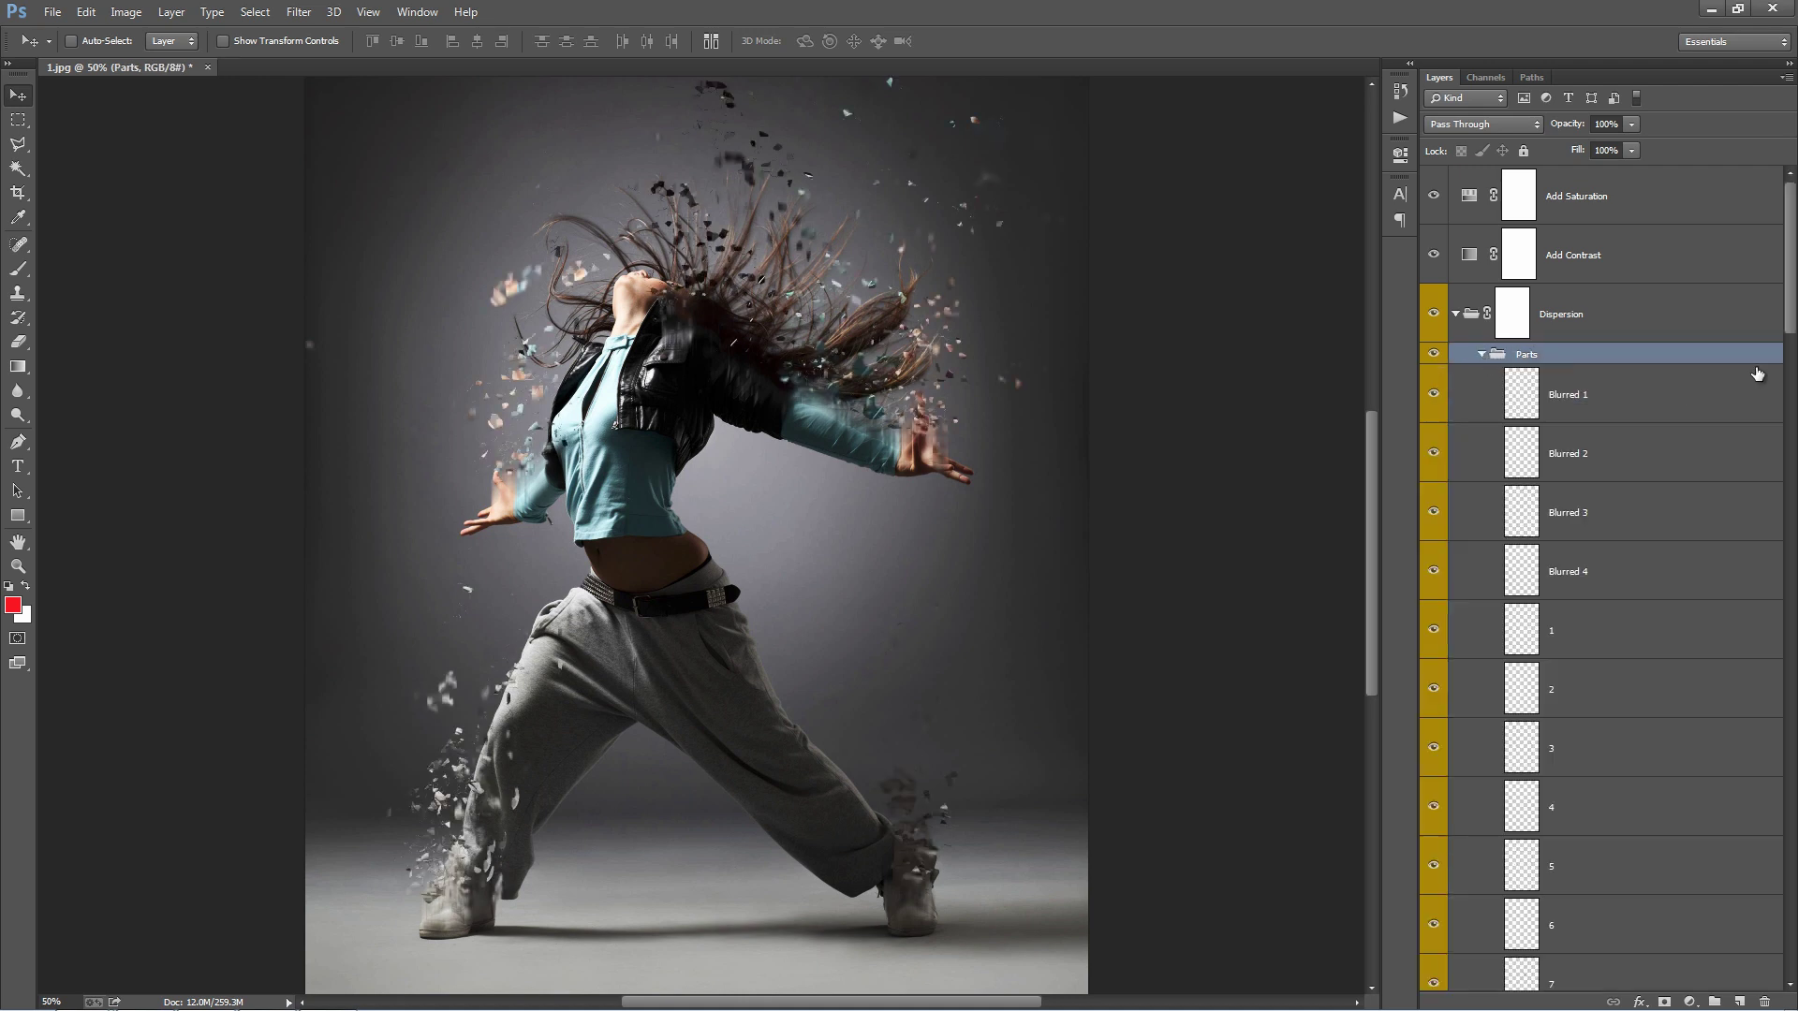
{"action": "left_click_drag", "start_coordinate": [1787, 255], "coordinate": [1788, 503]}
{"action": "scroll", "coordinate": [1697, 391], "scroll_direction": "up", "scroll_amount": 6}
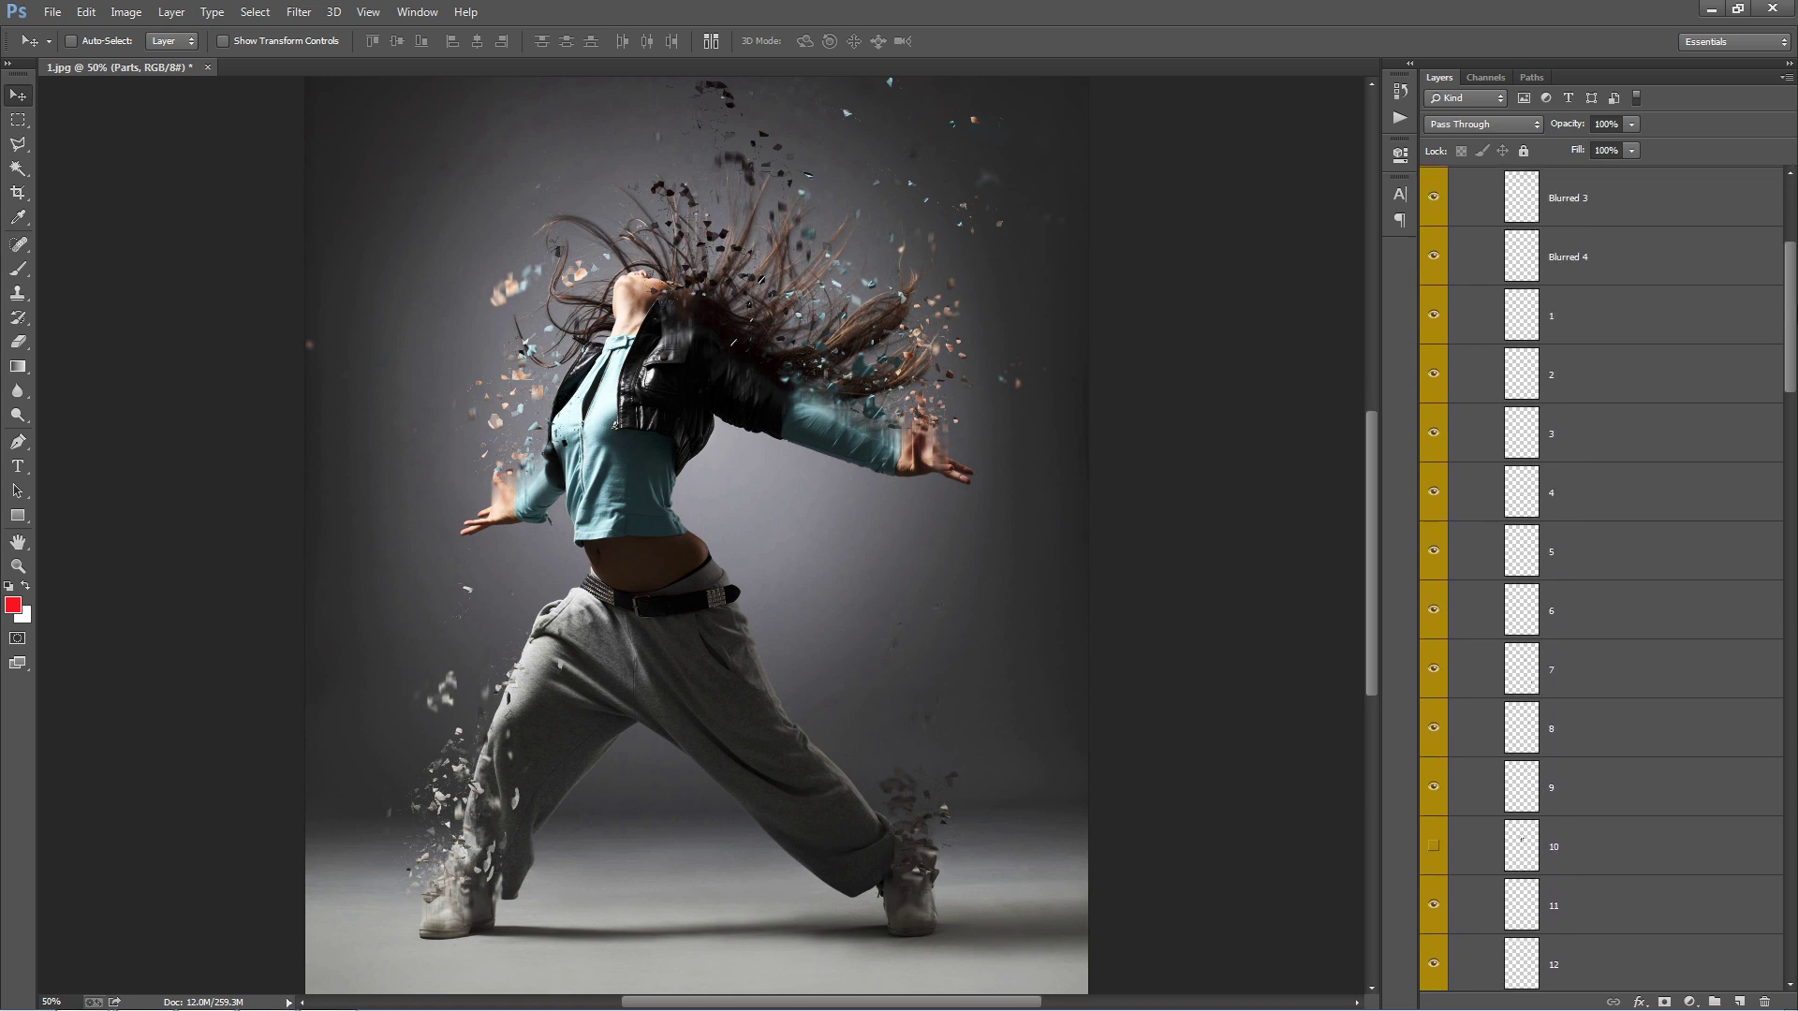
{"action": "left_click", "coordinate": [1607, 372]}
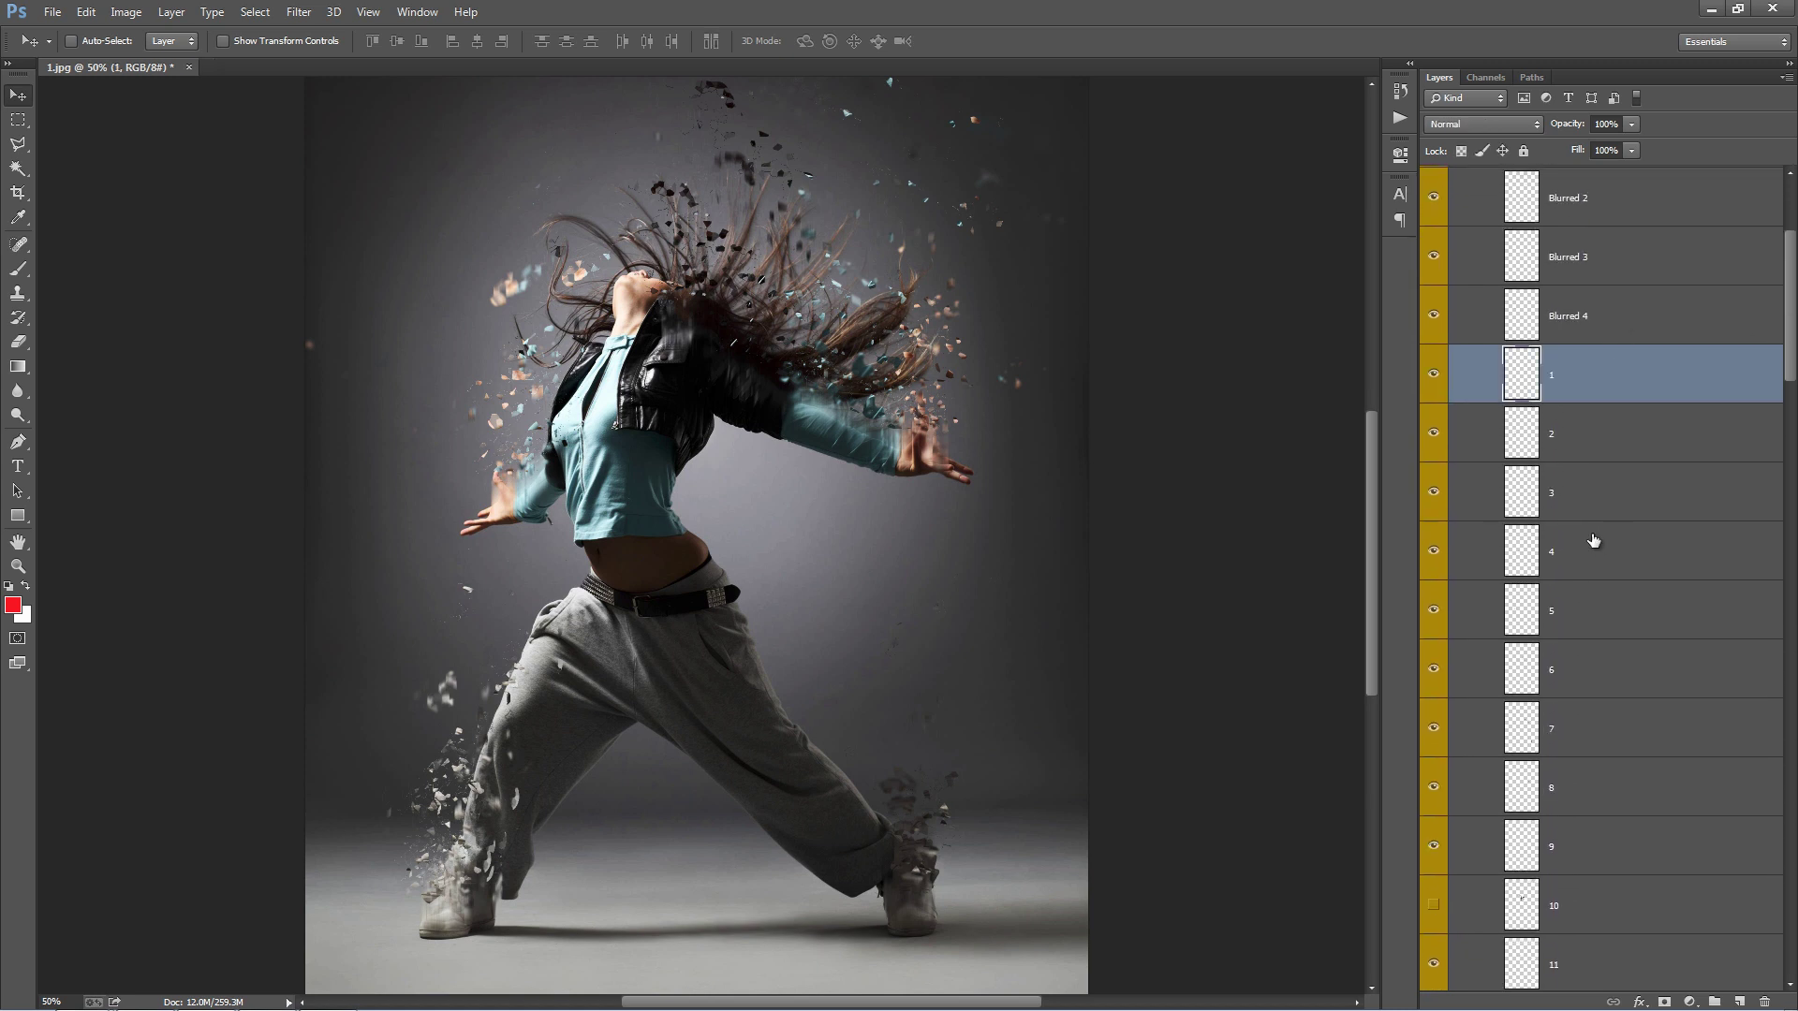
{"action": "left_click", "coordinate": [1616, 724], "text": "shift"}
{"action": "left_click_drag", "start_coordinate": [882, 414], "coordinate": [884, 497]}
Step: Reposition particle layers 1 and 2 individually, then select layers 3 and 4
{"action": "left_click", "coordinate": [1532, 369]}
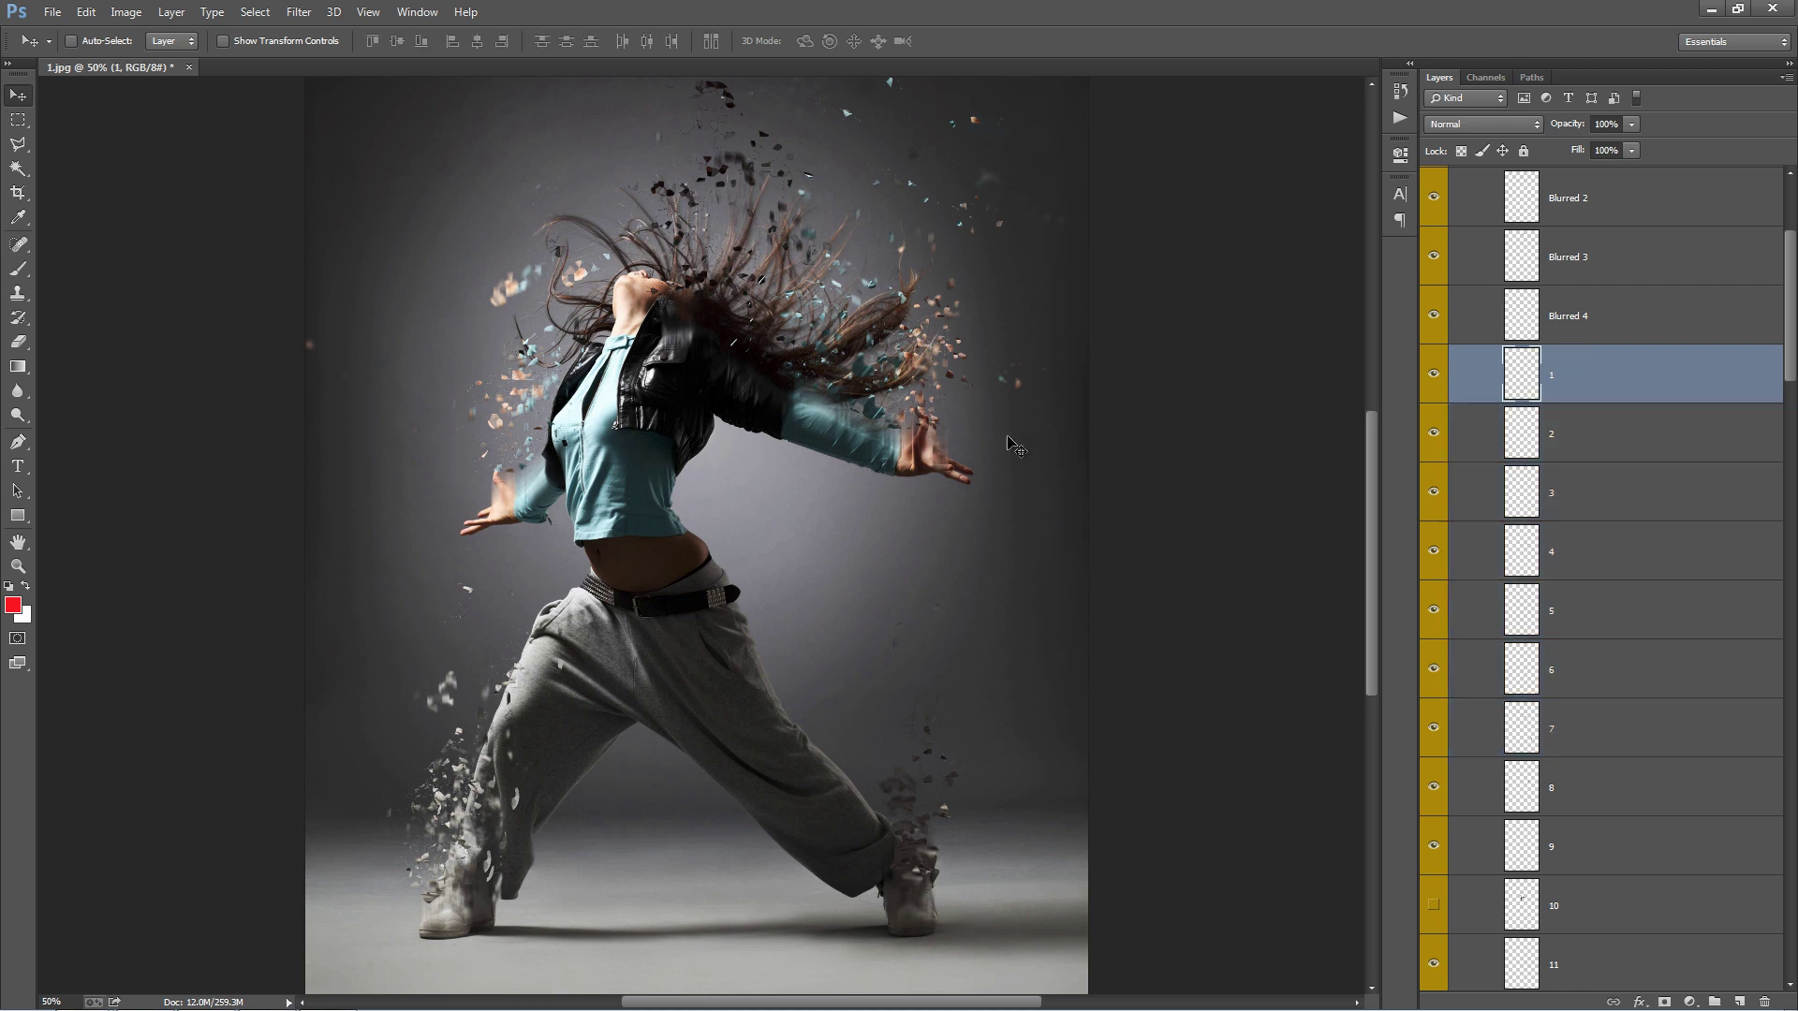
{"action": "left_click_drag", "start_coordinate": [998, 447], "coordinate": [982, 354]}
{"action": "left_click", "coordinate": [1607, 453]}
{"action": "left_click_drag", "start_coordinate": [958, 547], "coordinate": [890, 487]}
{"action": "left_click", "coordinate": [1605, 514]}
{"action": "left_click", "coordinate": [1611, 542]}
Step: Move the Blurred 1 fragments, then shift Blurred 1–4 together to the left
{"action": "scroll", "coordinate": [1498, 552], "scroll_direction": "up", "scroll_amount": 3}
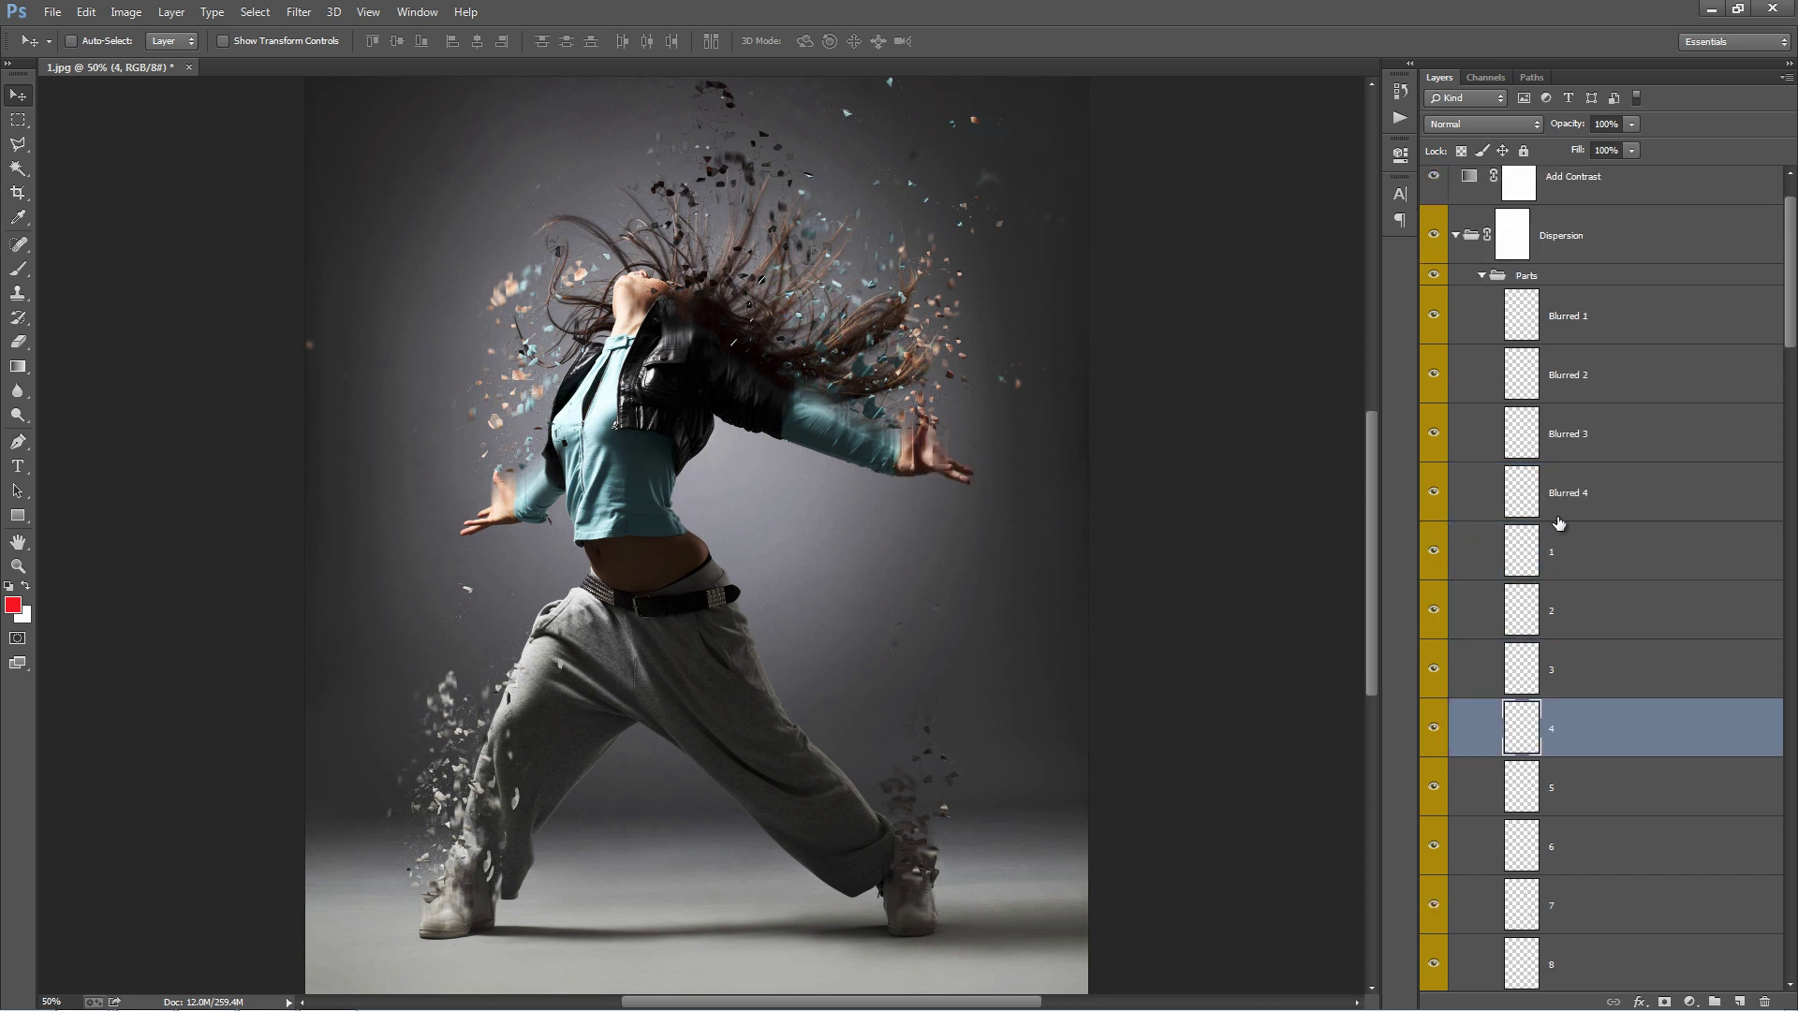
{"action": "left_click", "coordinate": [1626, 335]}
{"action": "left_click", "coordinate": [1640, 497], "text": "shift"}
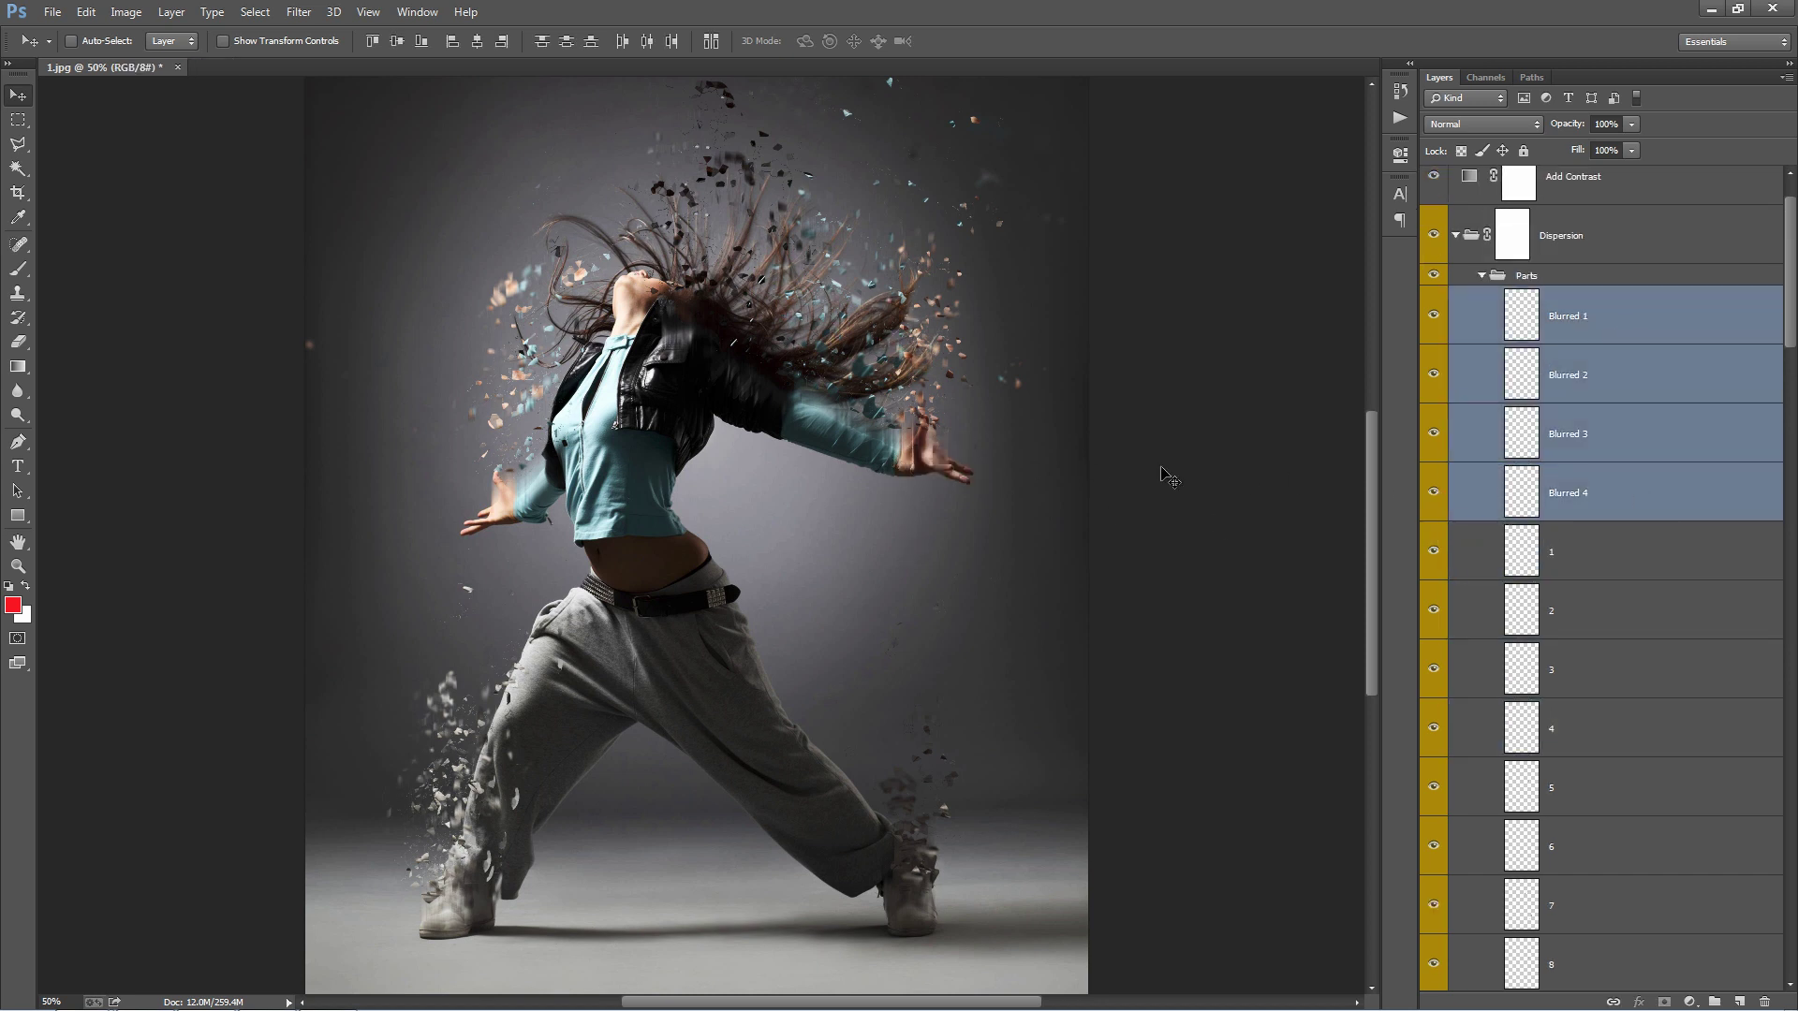
{"action": "scroll", "coordinate": [1128, 478], "scroll_direction": "up", "scroll_amount": 3}
{"action": "scroll", "coordinate": [922, 333], "scroll_direction": "up", "scroll_amount": 4}
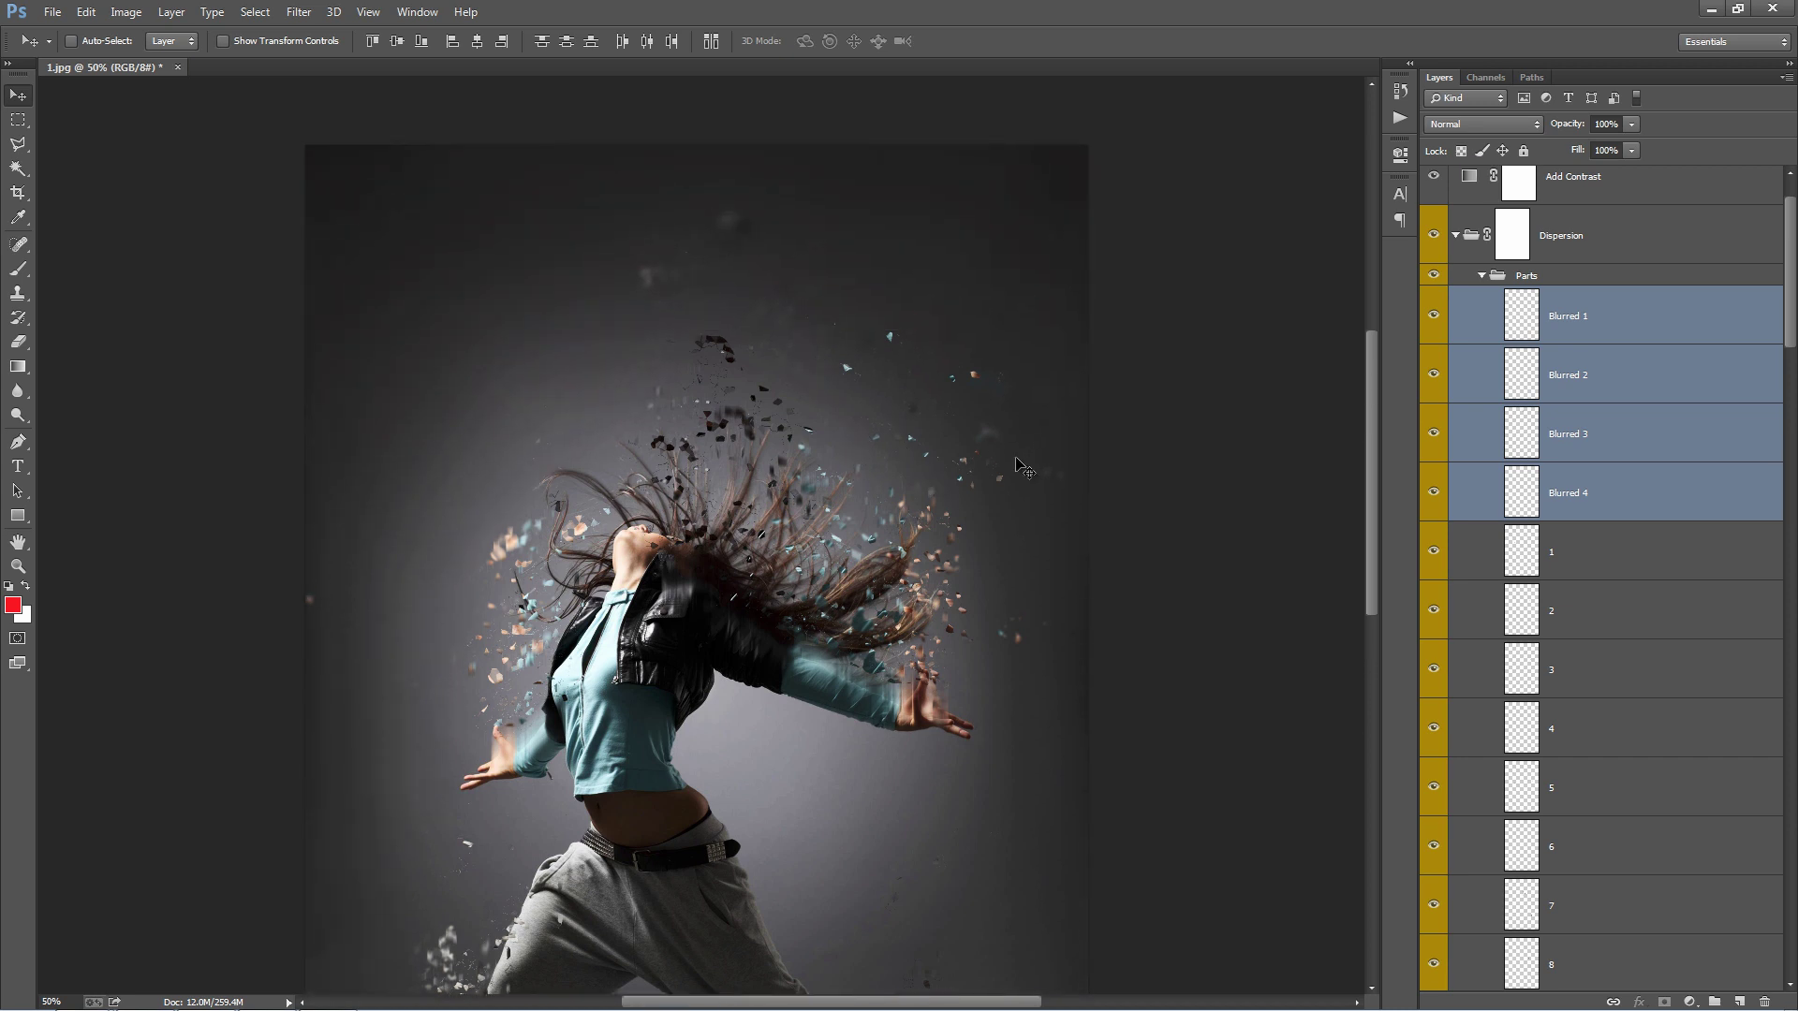
{"action": "scroll", "coordinate": [580, 493], "scroll_direction": "down", "scroll_amount": 8}
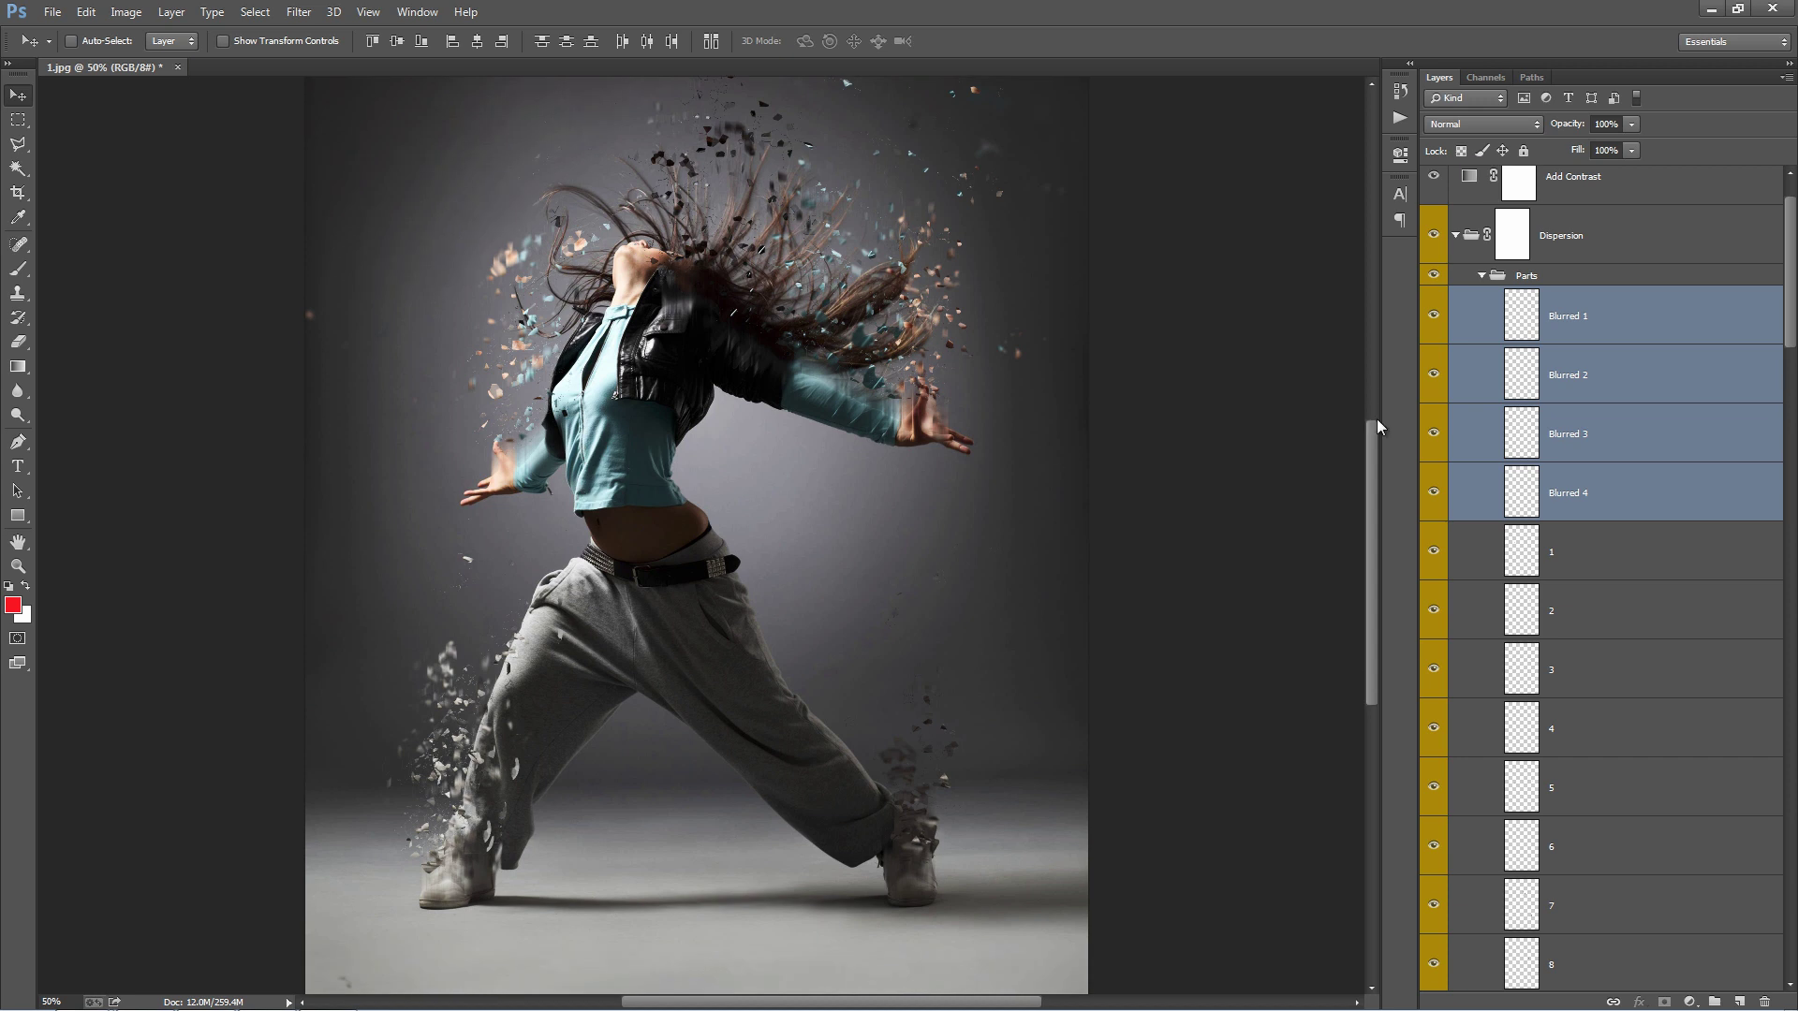
{"action": "left_click", "coordinate": [1653, 315]}
{"action": "left_click_drag", "start_coordinate": [910, 208], "coordinate": [842, 314]}
{"action": "left_click", "coordinate": [1686, 487], "text": "shift"}
{"action": "scroll", "coordinate": [1007, 391], "scroll_direction": "up", "scroll_amount": 1}
{"action": "scroll", "coordinate": [1007, 392], "scroll_direction": "up", "scroll_amount": 1}
{"action": "left_click_drag", "start_coordinate": [1007, 391], "coordinate": [811, 398]}
Step: Duplicate particle layers 48–62 and move the copies upward on the canvas
{"action": "scroll", "coordinate": [1734, 538], "scroll_direction": "down", "scroll_amount": 10}
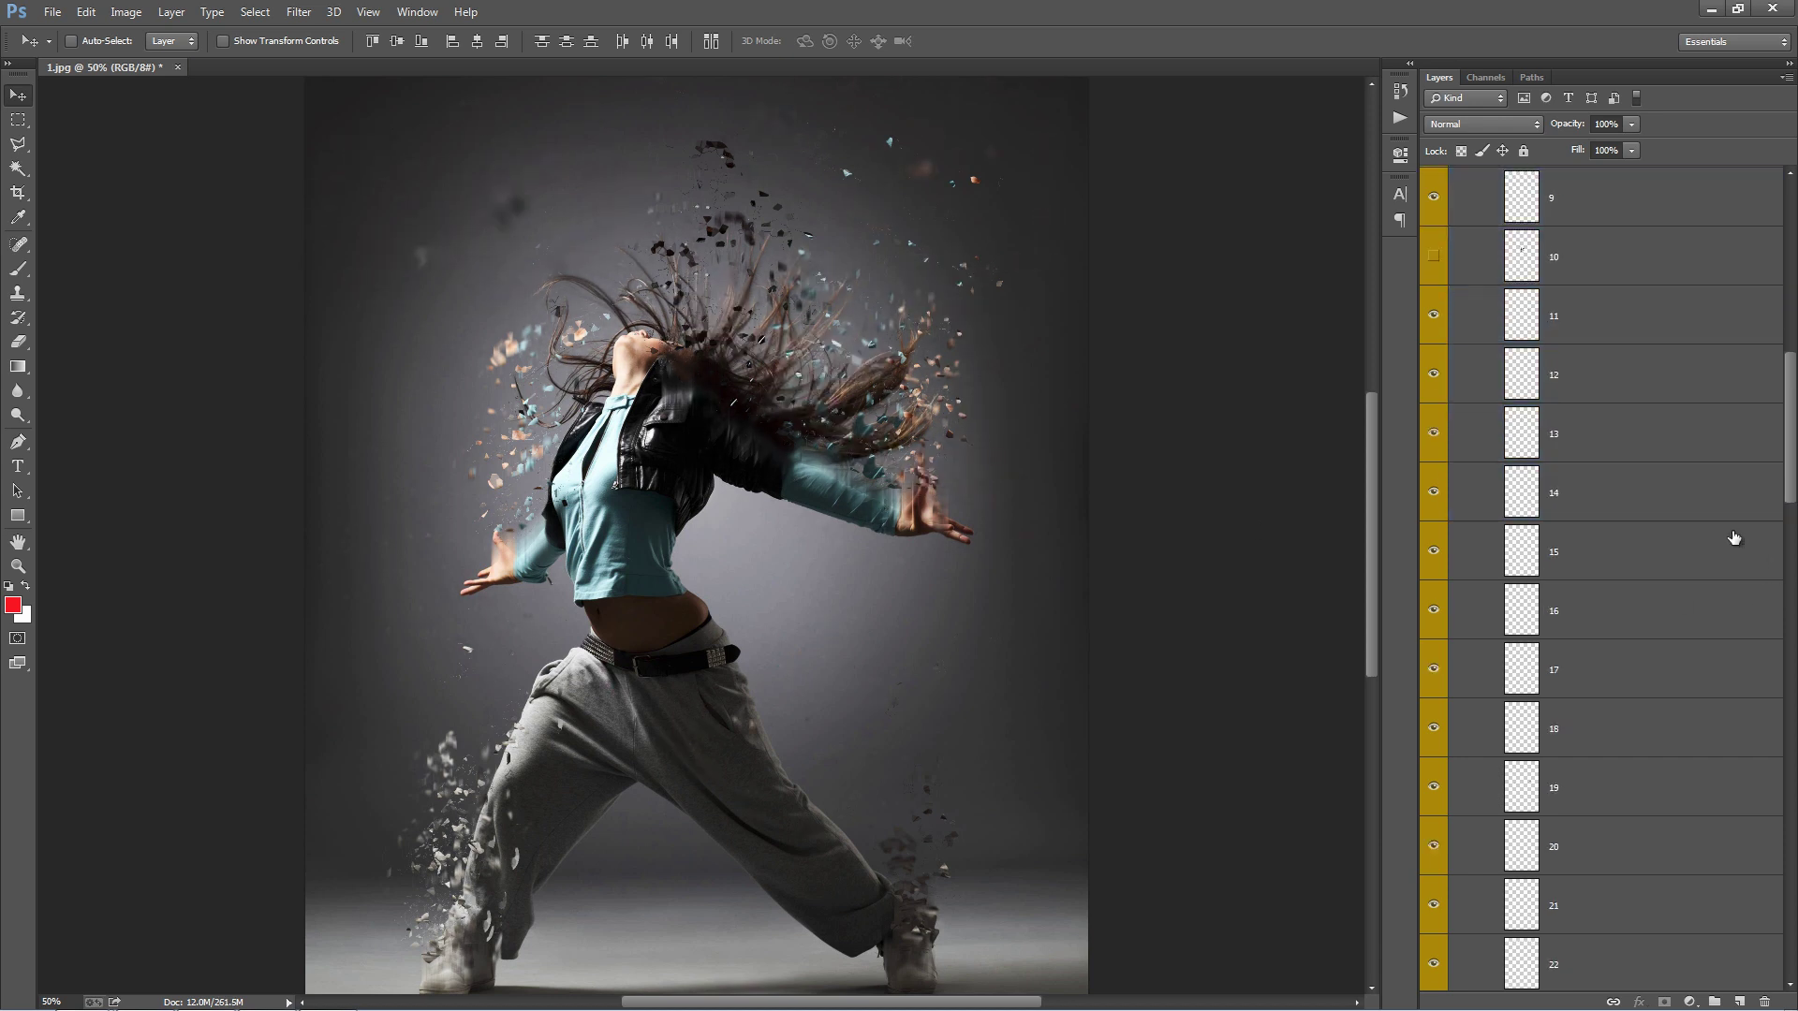
{"action": "scroll", "coordinate": [1734, 536], "scroll_direction": "down", "scroll_amount": 1}
{"action": "scroll", "coordinate": [1659, 535], "scroll_direction": "down", "scroll_amount": 4}
{"action": "left_click", "coordinate": [1658, 431]}
{"action": "scroll", "coordinate": [1677, 610], "scroll_direction": "down", "scroll_amount": 1}
{"action": "scroll", "coordinate": [1681, 607], "scroll_direction": "down", "scroll_amount": 8}
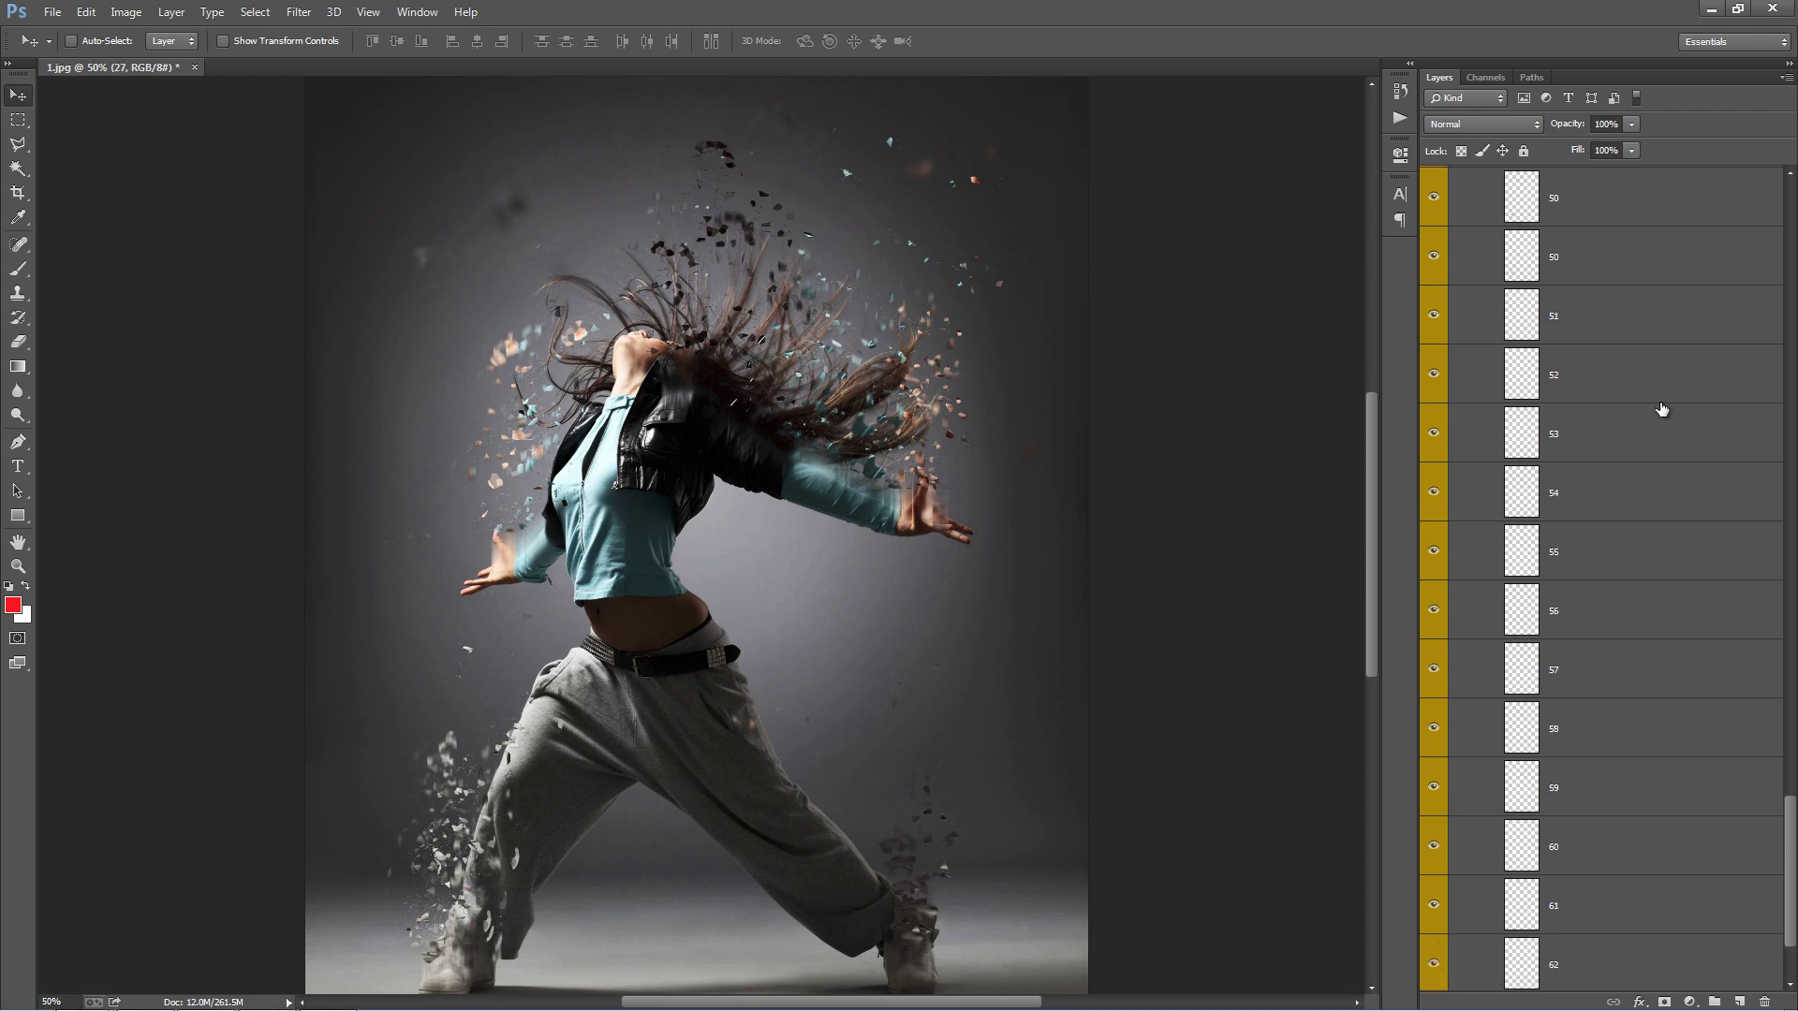
{"action": "left_click", "coordinate": [1607, 329]}
{"action": "scroll", "coordinate": [1627, 623], "scroll_direction": "down", "scroll_amount": 2}
{"action": "left_click", "coordinate": [1639, 858], "text": "shift"}
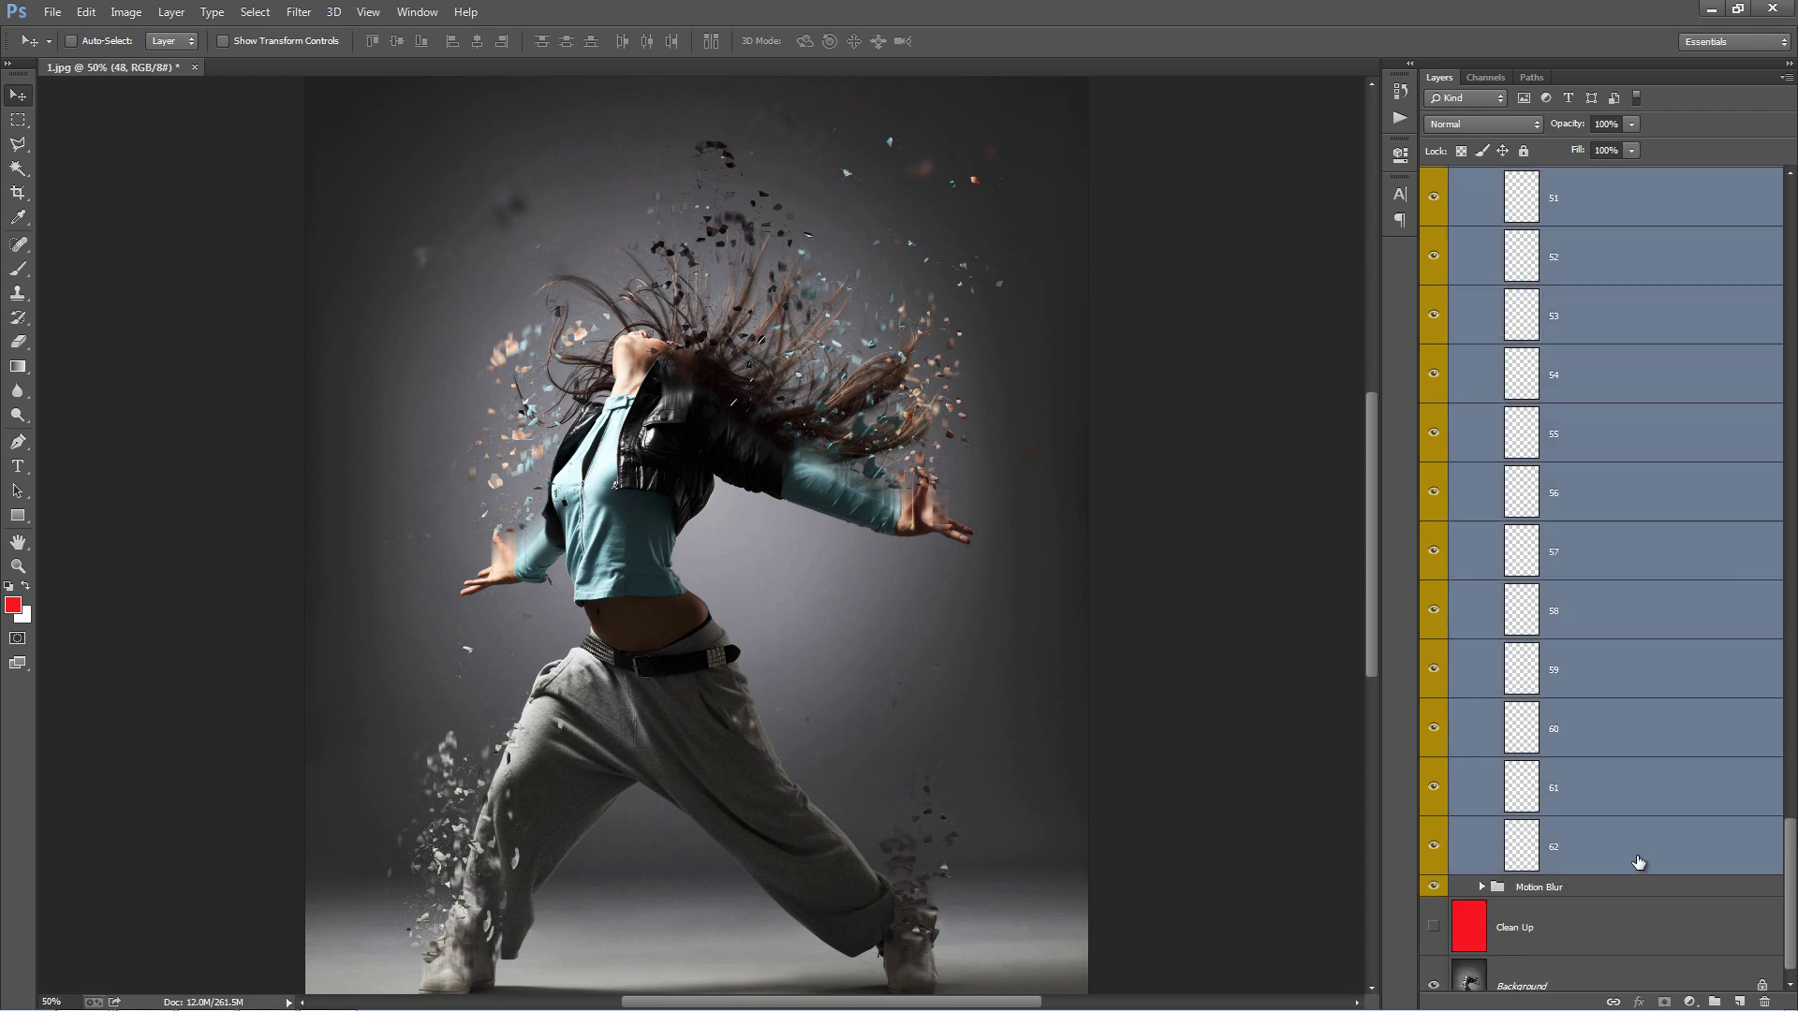
{"action": "right_click", "coordinate": [1643, 846]}
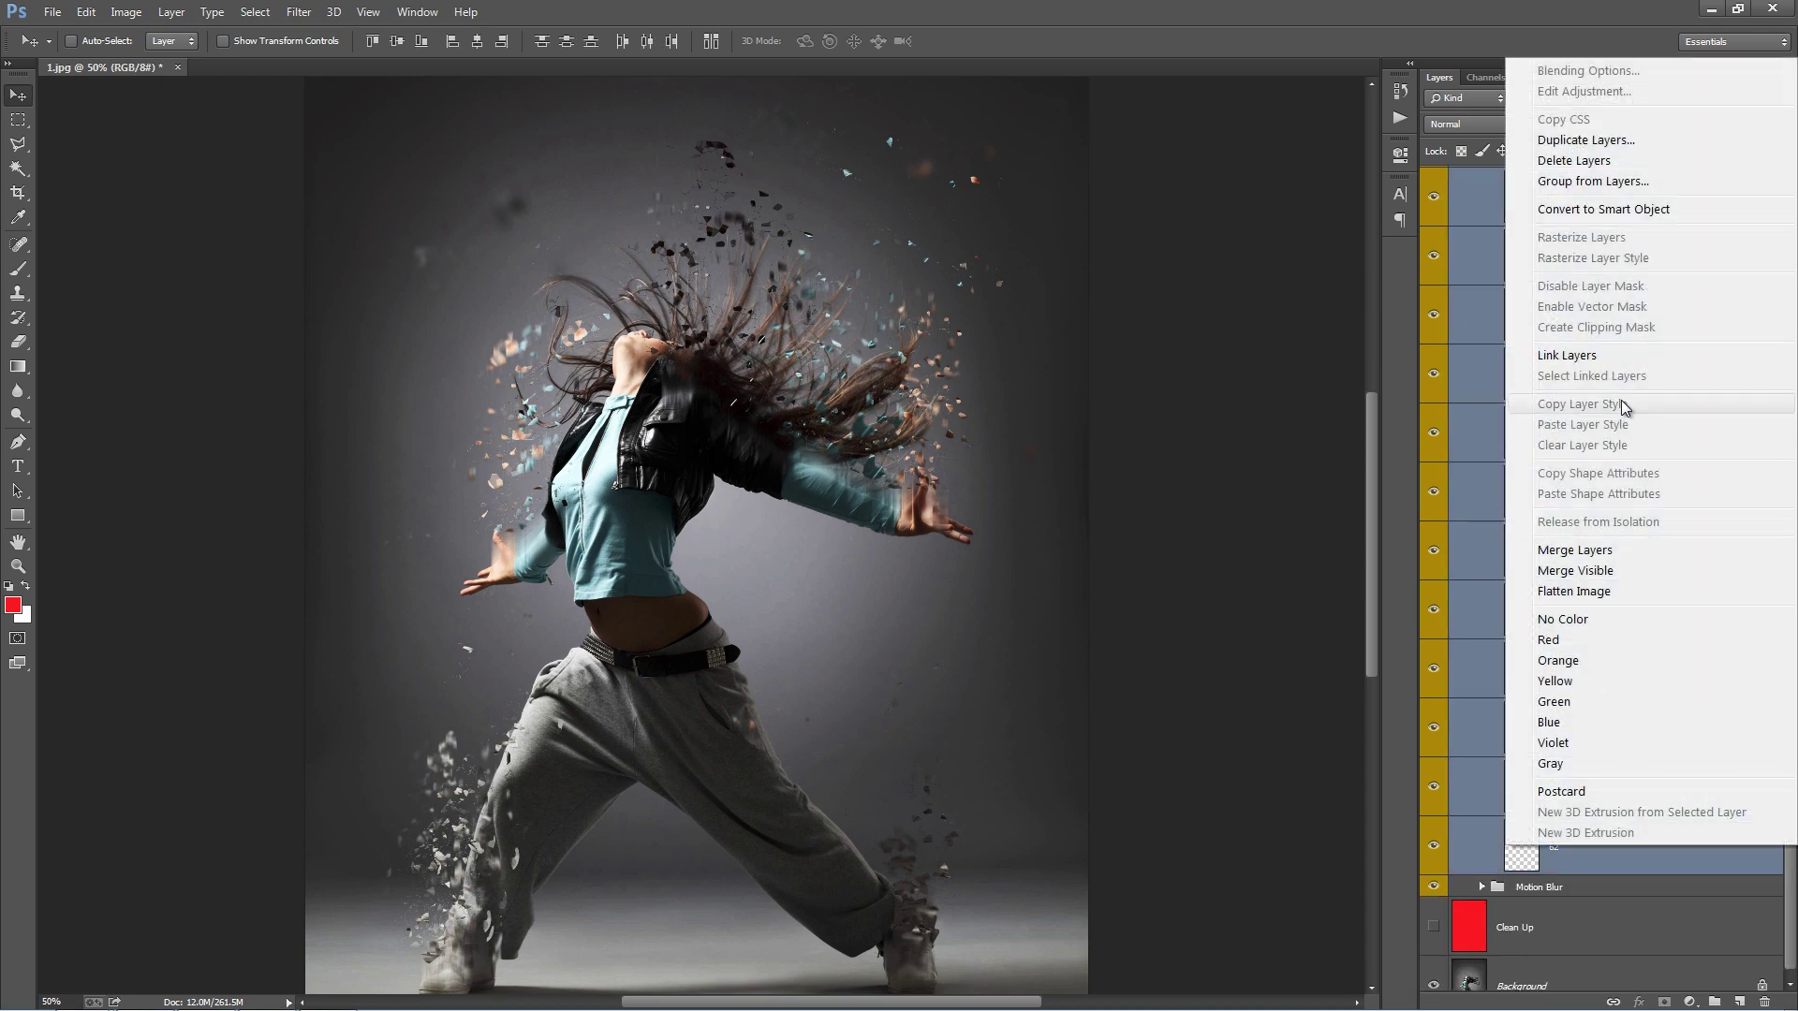
{"action": "left_click", "coordinate": [1592, 150]}
{"action": "left_click", "coordinate": [1061, 307]}
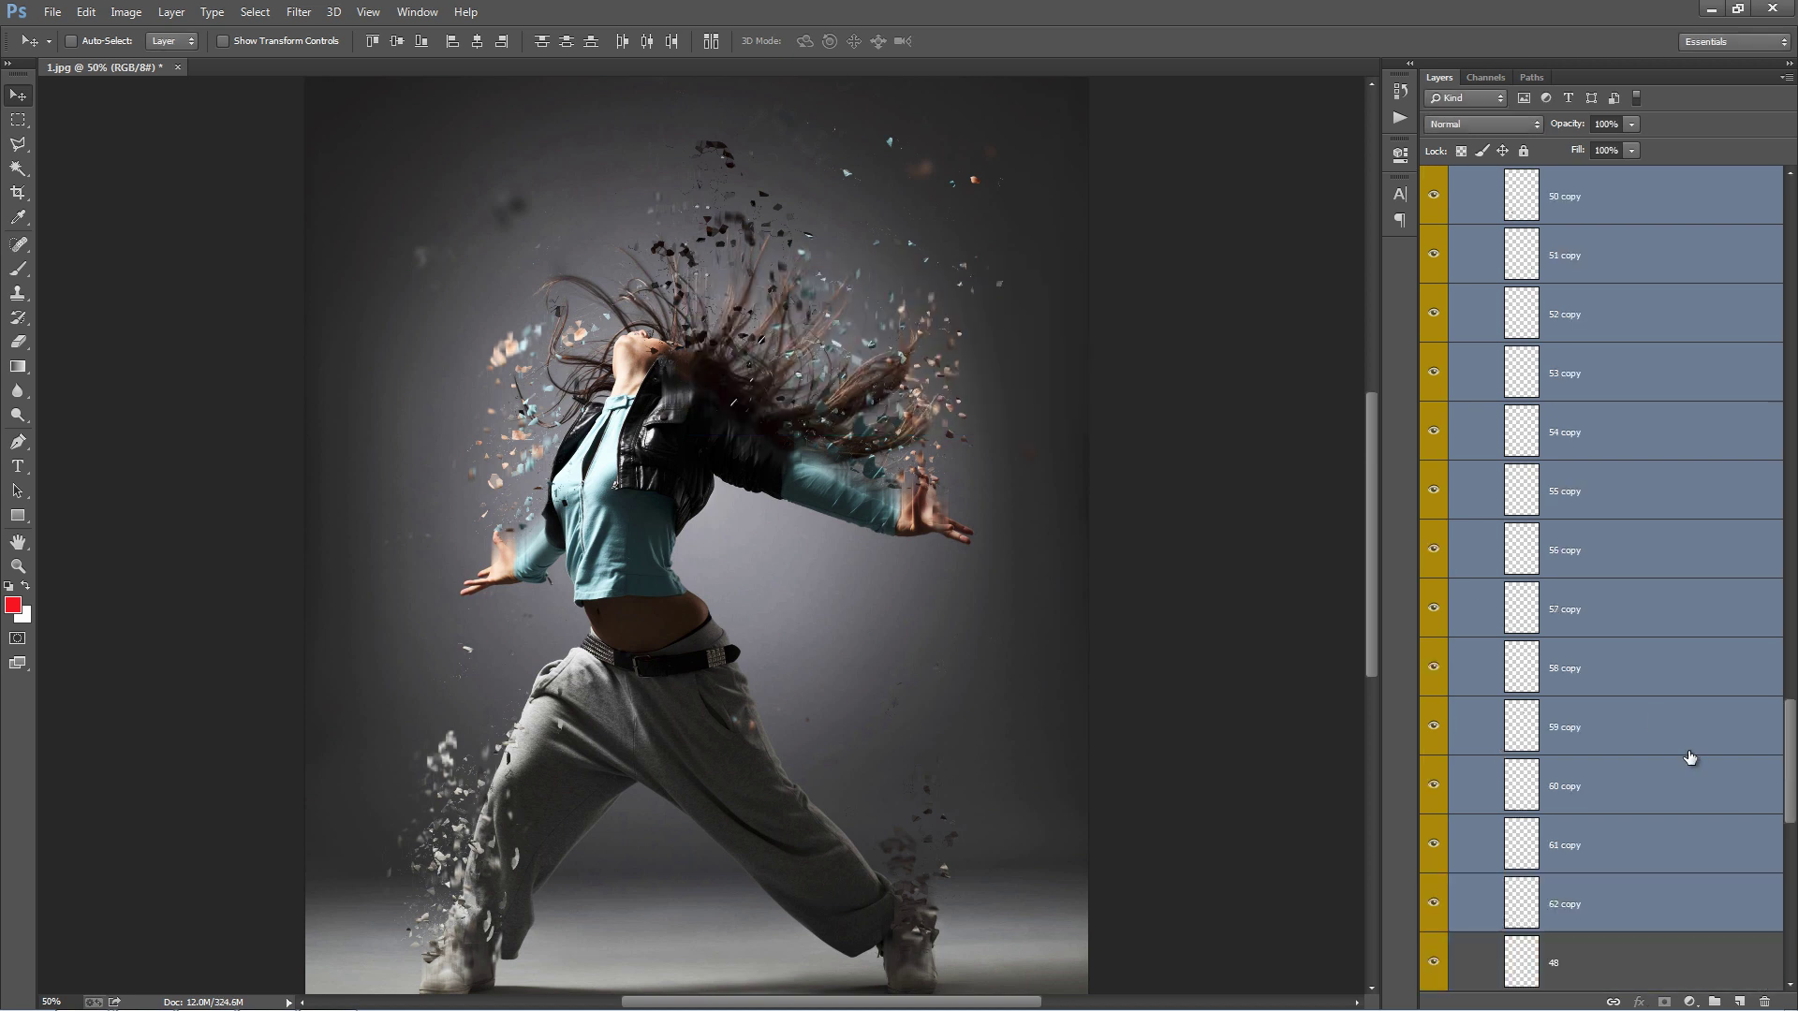
{"action": "left_click_drag", "start_coordinate": [916, 682], "coordinate": [913, 555]}
Step: Nudge the 53 copy layer slightly, then select 56 copy through 59 copy
{"action": "scroll", "coordinate": [1681, 561], "scroll_direction": "up", "scroll_amount": 2}
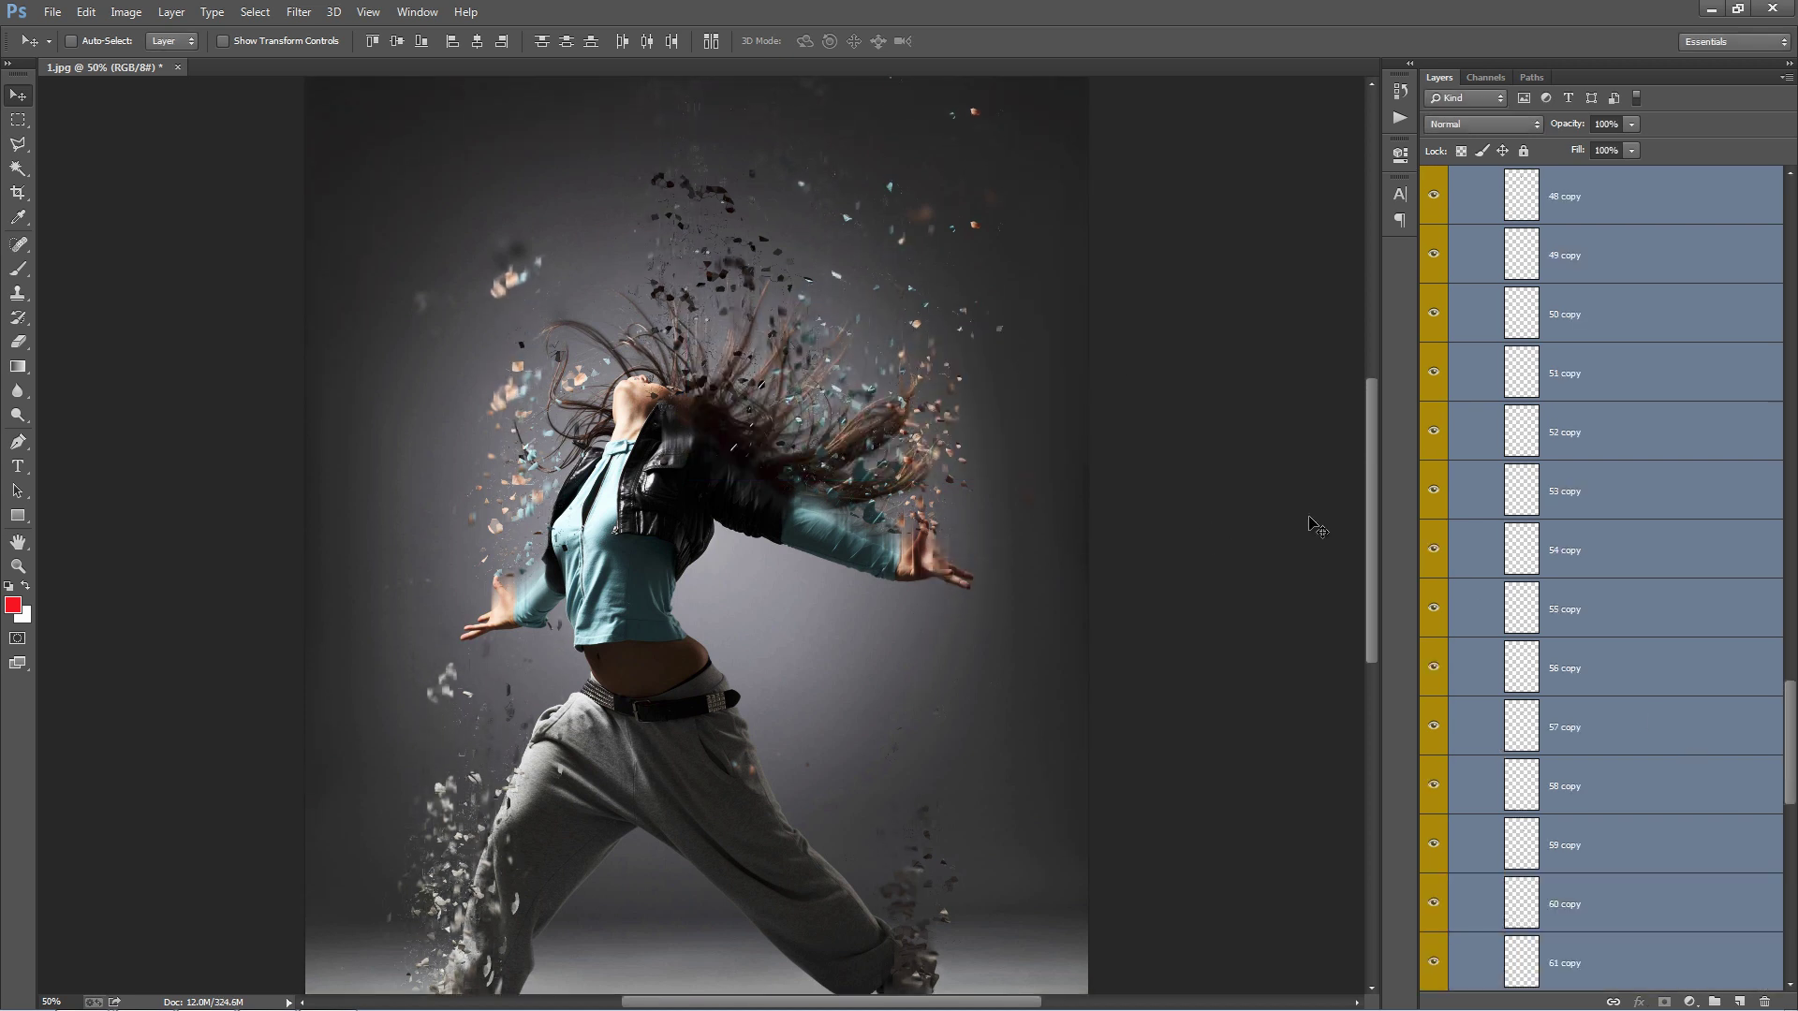
{"action": "left_click", "coordinate": [1681, 496]}
{"action": "left_click_drag", "start_coordinate": [962, 351], "coordinate": [962, 340]}
{"action": "left_click", "coordinate": [1631, 679]}
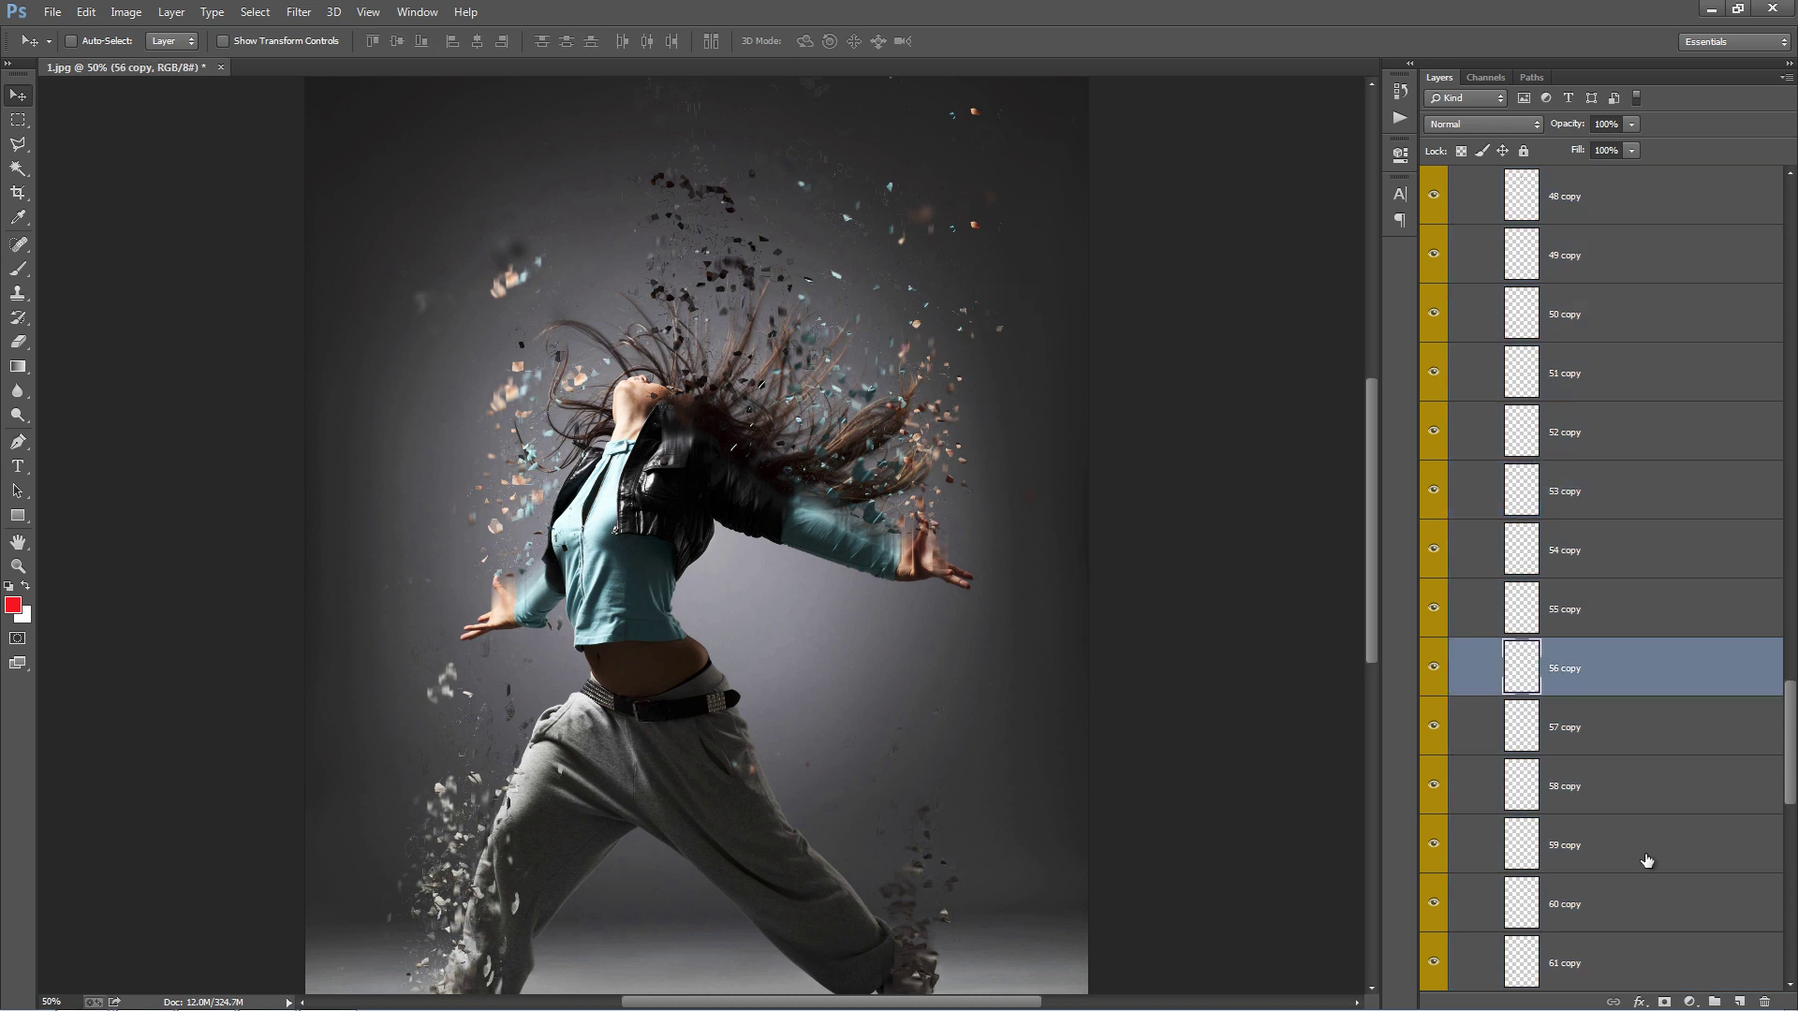
{"action": "left_click", "coordinate": [1645, 847], "text": "shift"}
{"action": "scroll", "coordinate": [1498, 623], "scroll_direction": "down", "scroll_amount": 3}
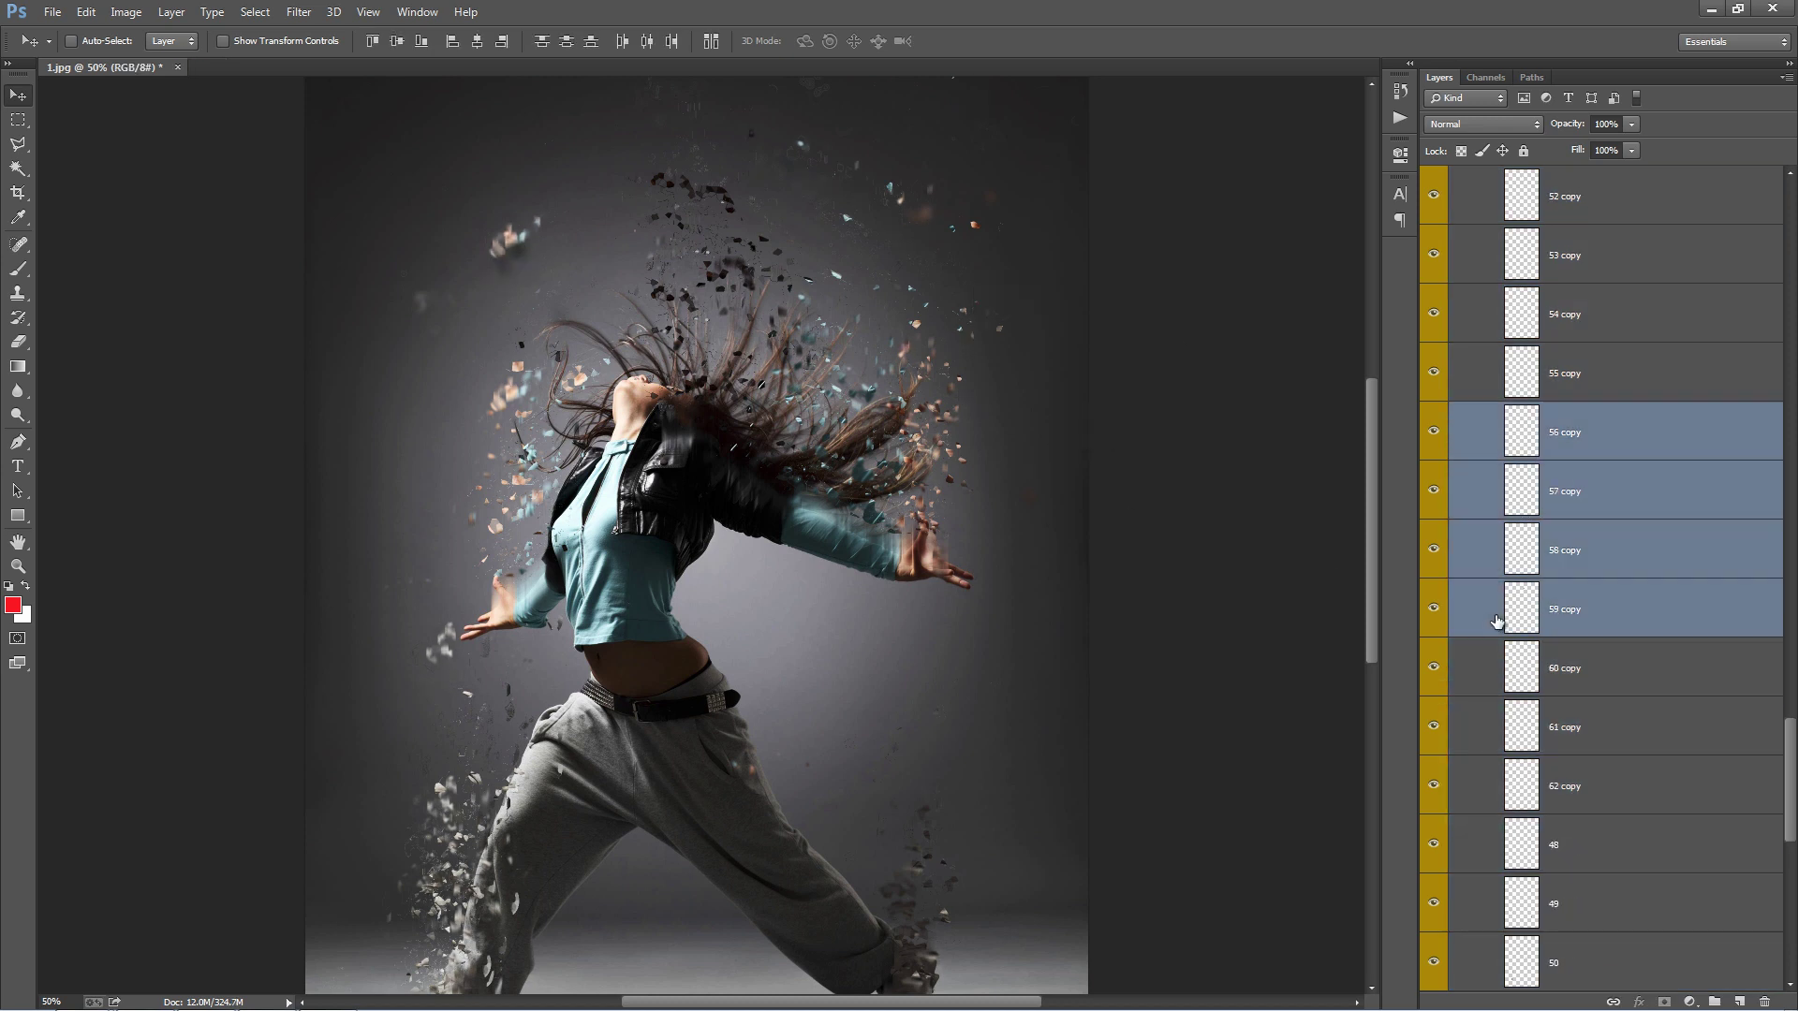
{"action": "scroll", "coordinate": [1503, 618], "scroll_direction": "up", "scroll_amount": 5}
{"action": "scroll", "coordinate": [1508, 608], "scroll_direction": "up", "scroll_amount": 11}
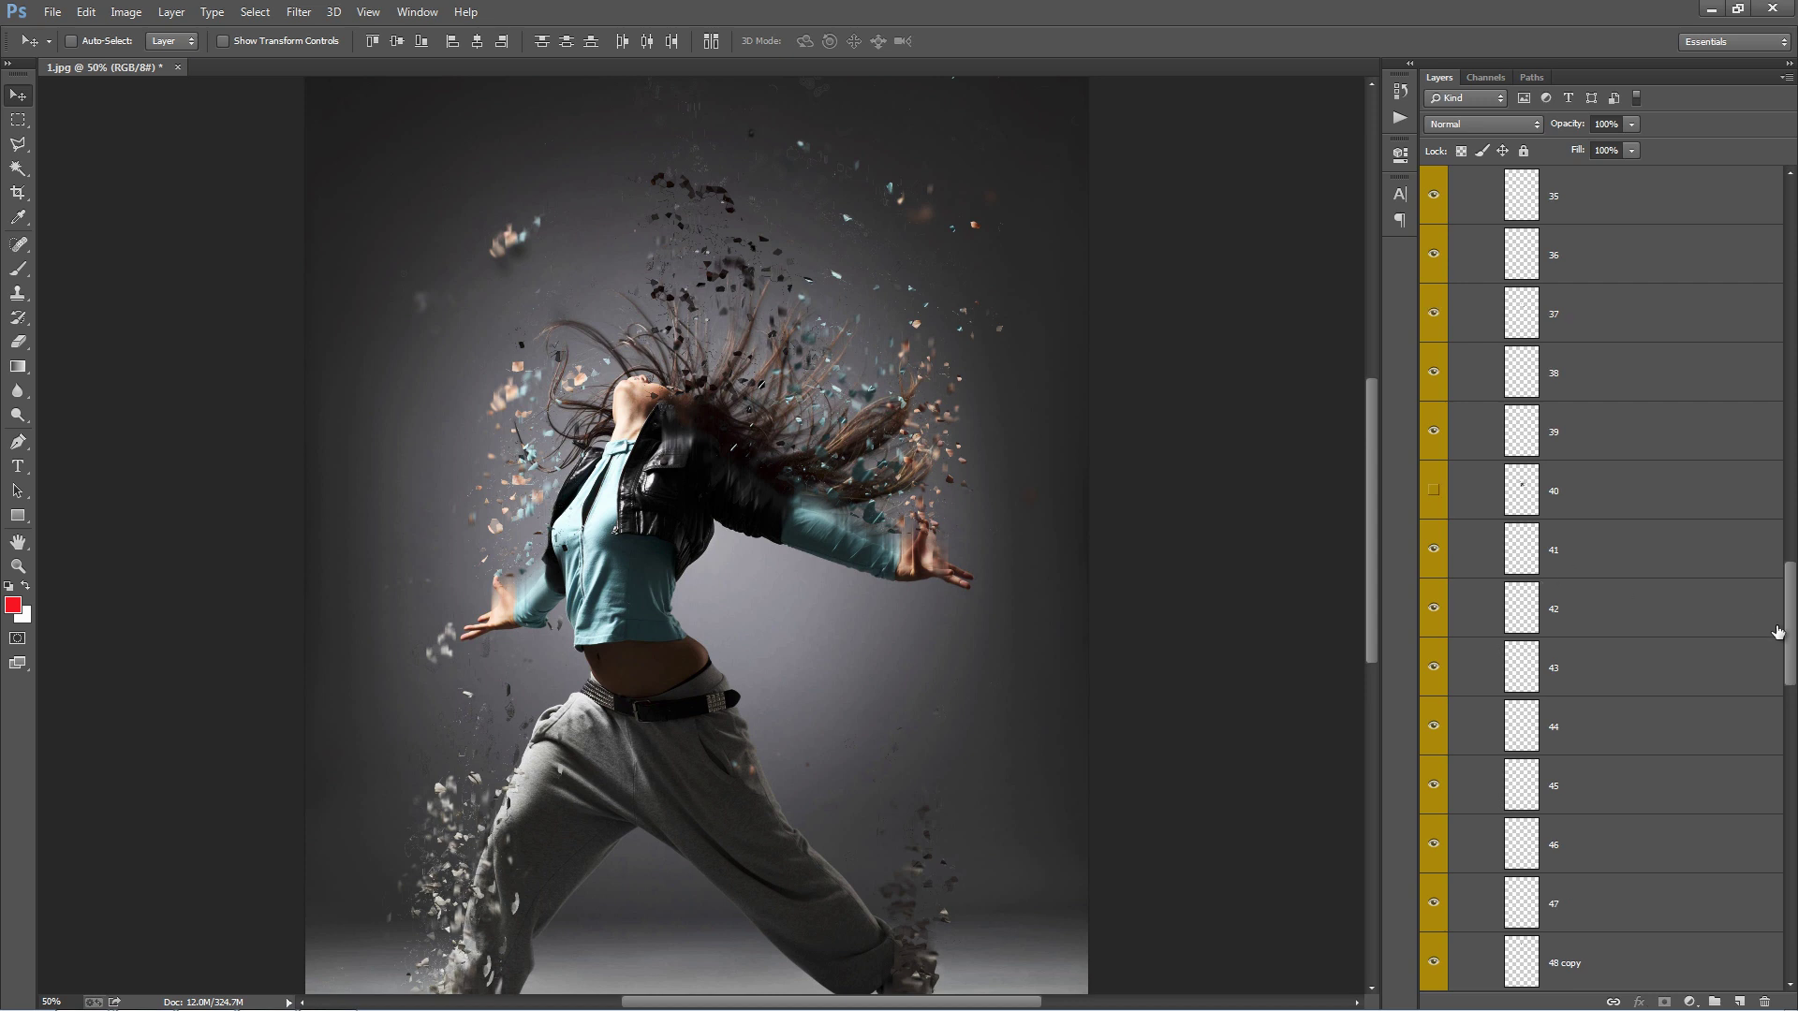
Step: Collapse the Parts group and turn on the red Clean Up layer behind the dispersion
{"action": "left_click_drag", "start_coordinate": [1790, 606], "coordinate": [1791, 228]}
{"action": "left_click", "coordinate": [1481, 354]}
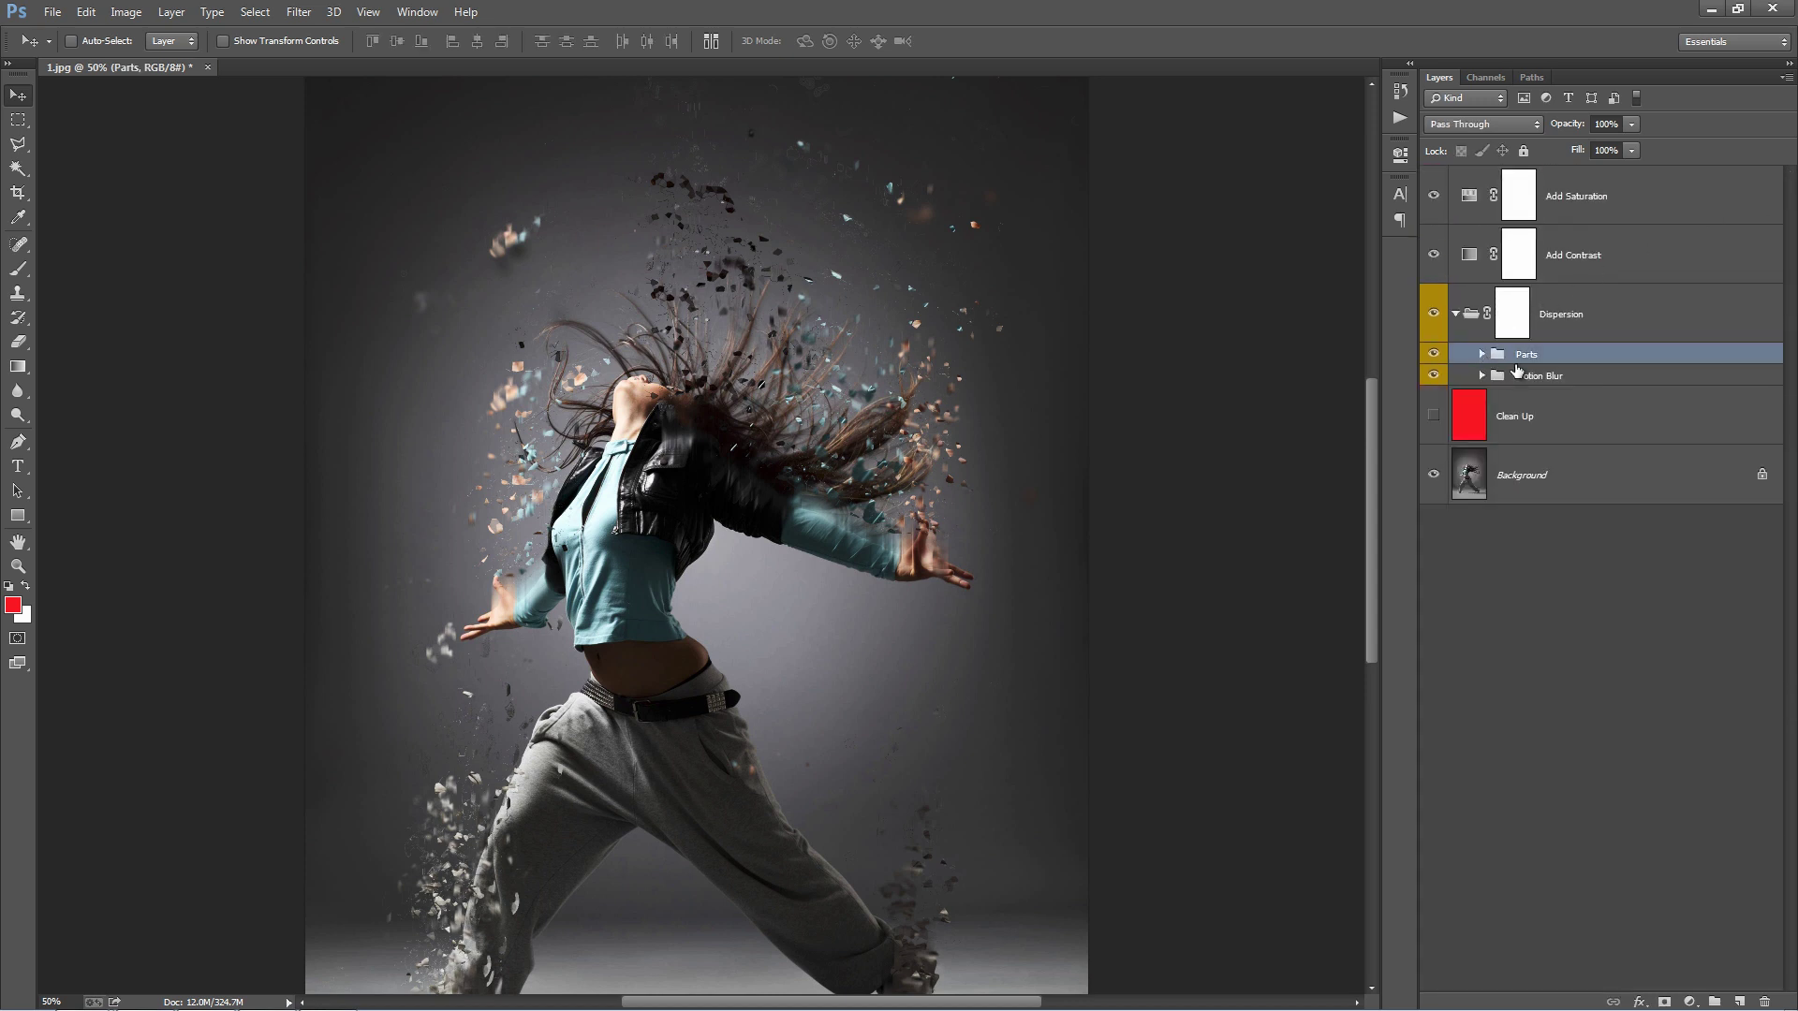
{"action": "left_click", "coordinate": [1578, 415]}
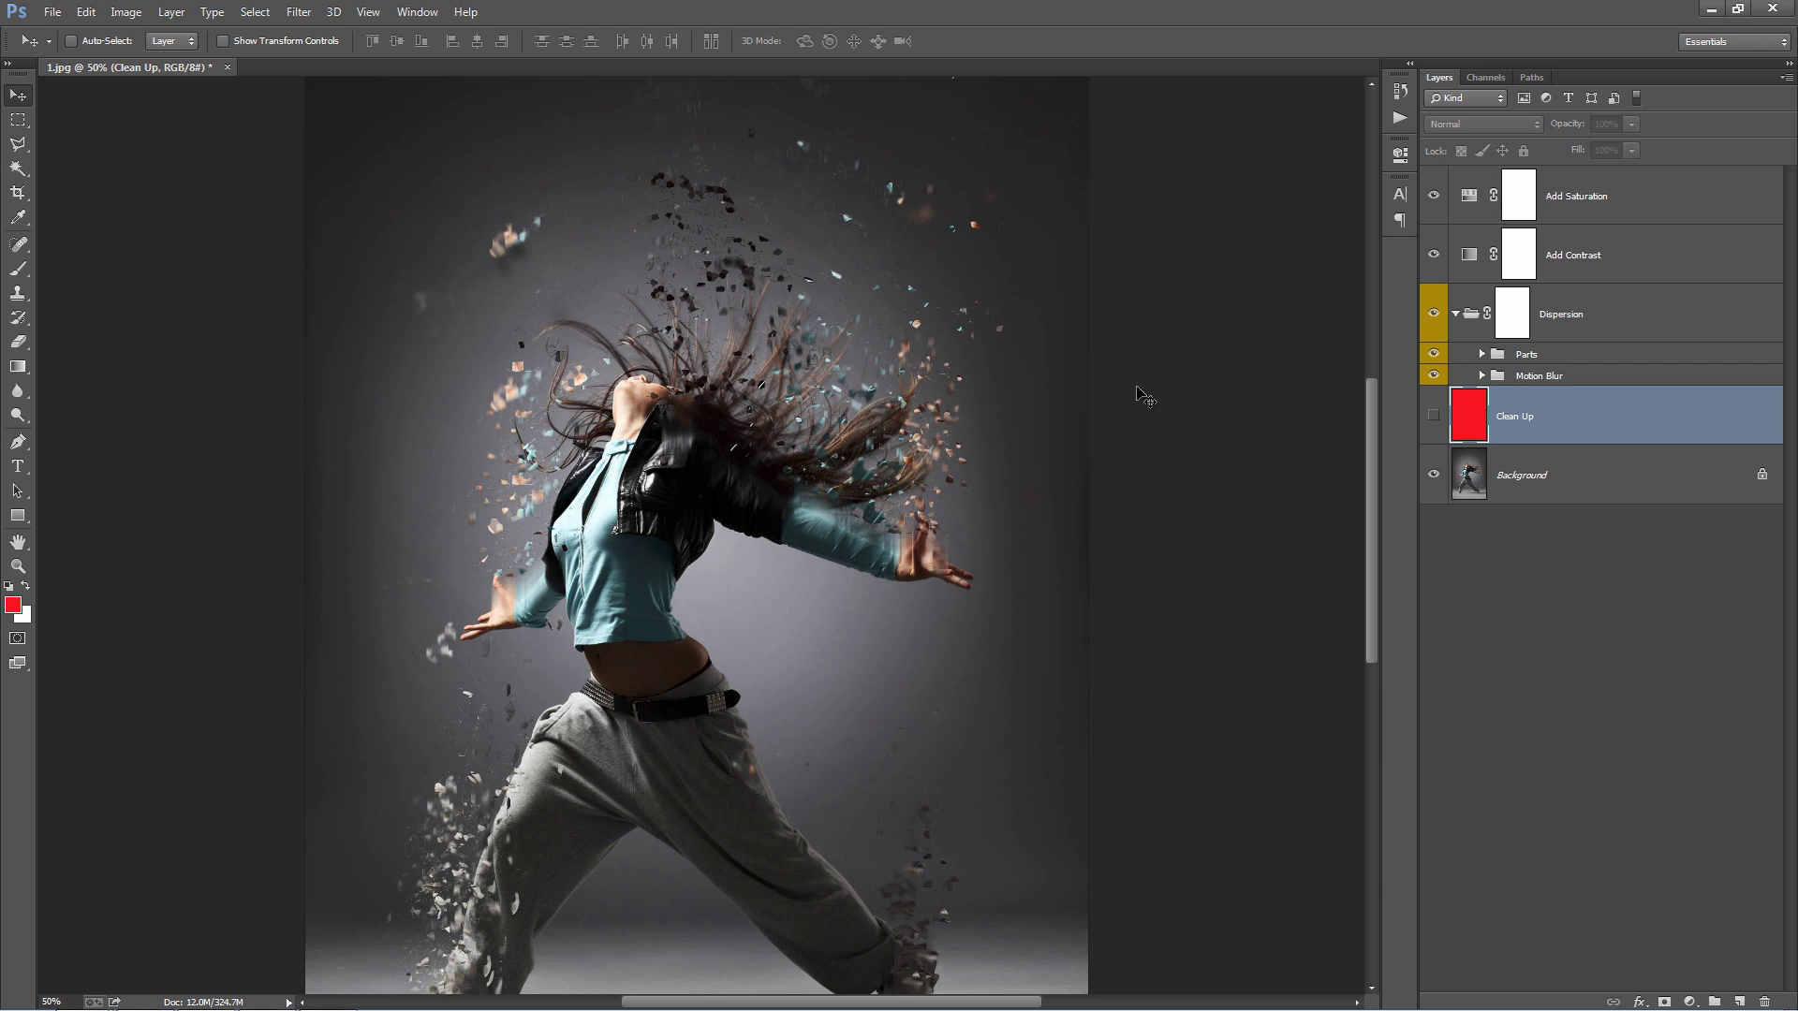
{"action": "scroll", "coordinate": [871, 431], "scroll_direction": "up", "scroll_amount": 3}
{"action": "scroll", "coordinate": [871, 431], "scroll_direction": "down", "scroll_amount": 4}
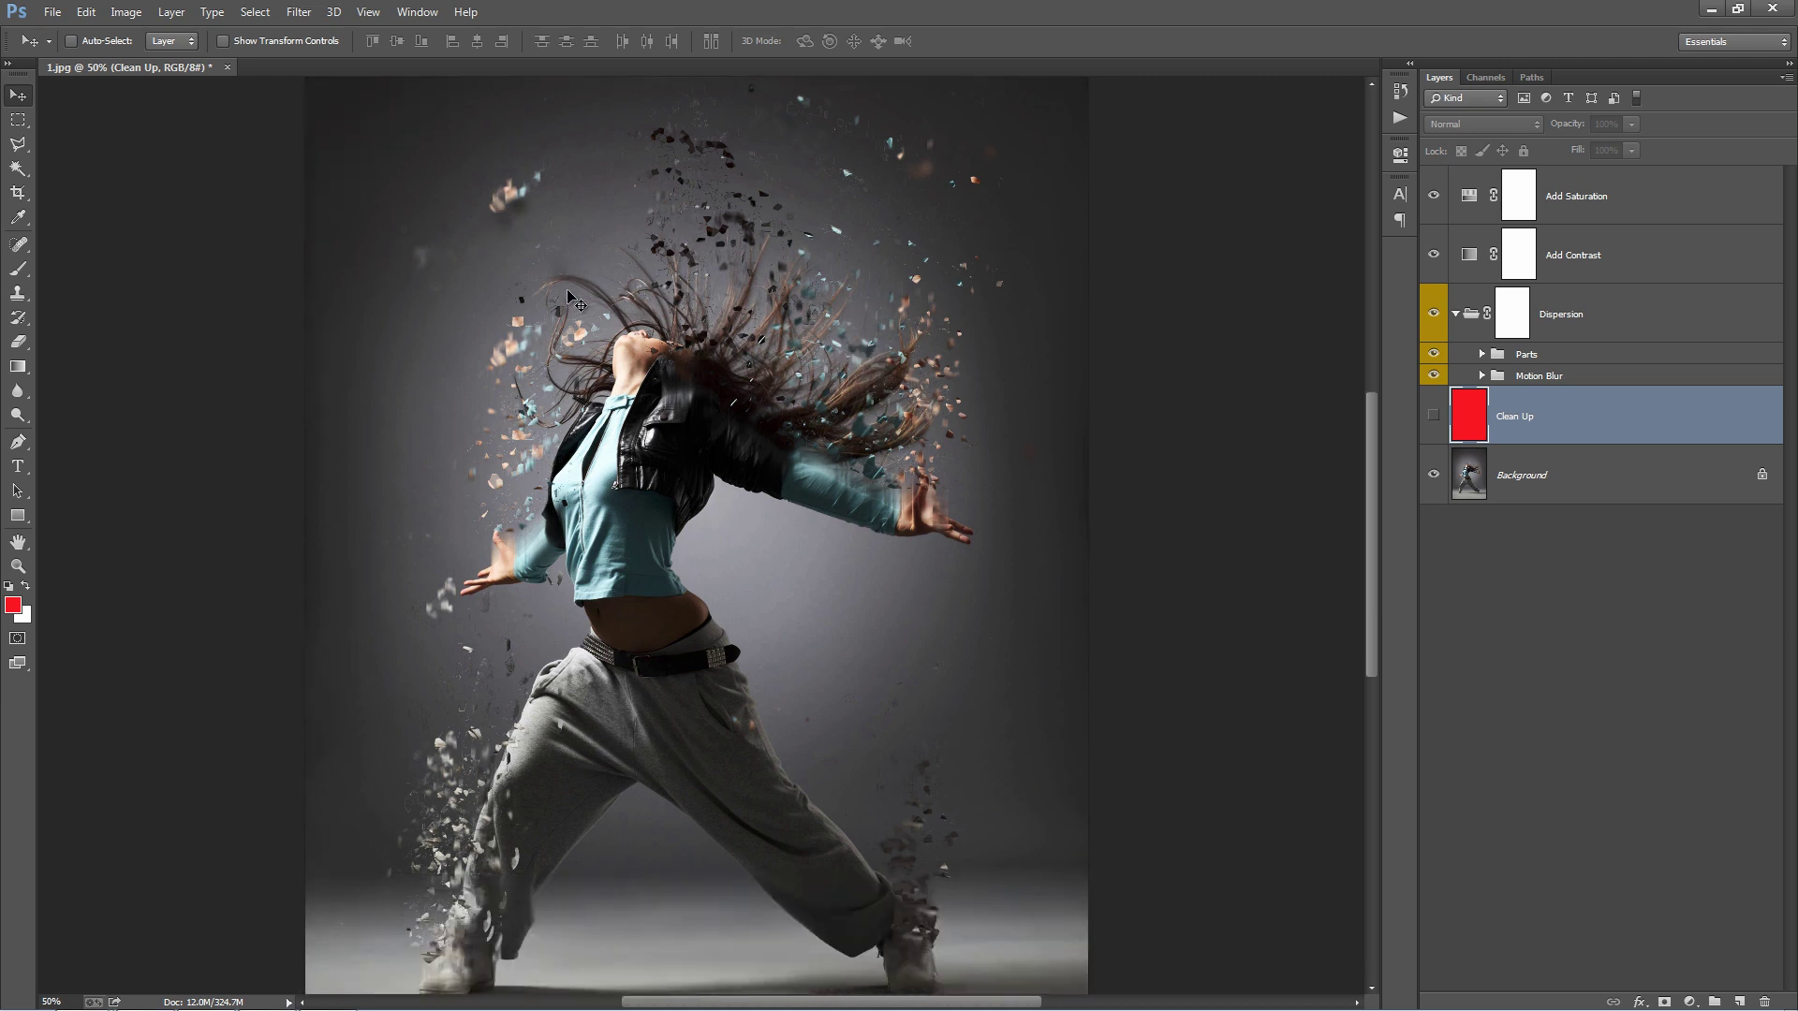
{"action": "left_click", "coordinate": [1433, 415]}
Step: Target the Dispersion group's layer mask for editing
{"action": "scroll", "coordinate": [1177, 531], "scroll_direction": "up", "scroll_amount": 3}
{"action": "scroll", "coordinate": [1177, 531], "scroll_direction": "up", "scroll_amount": 3}
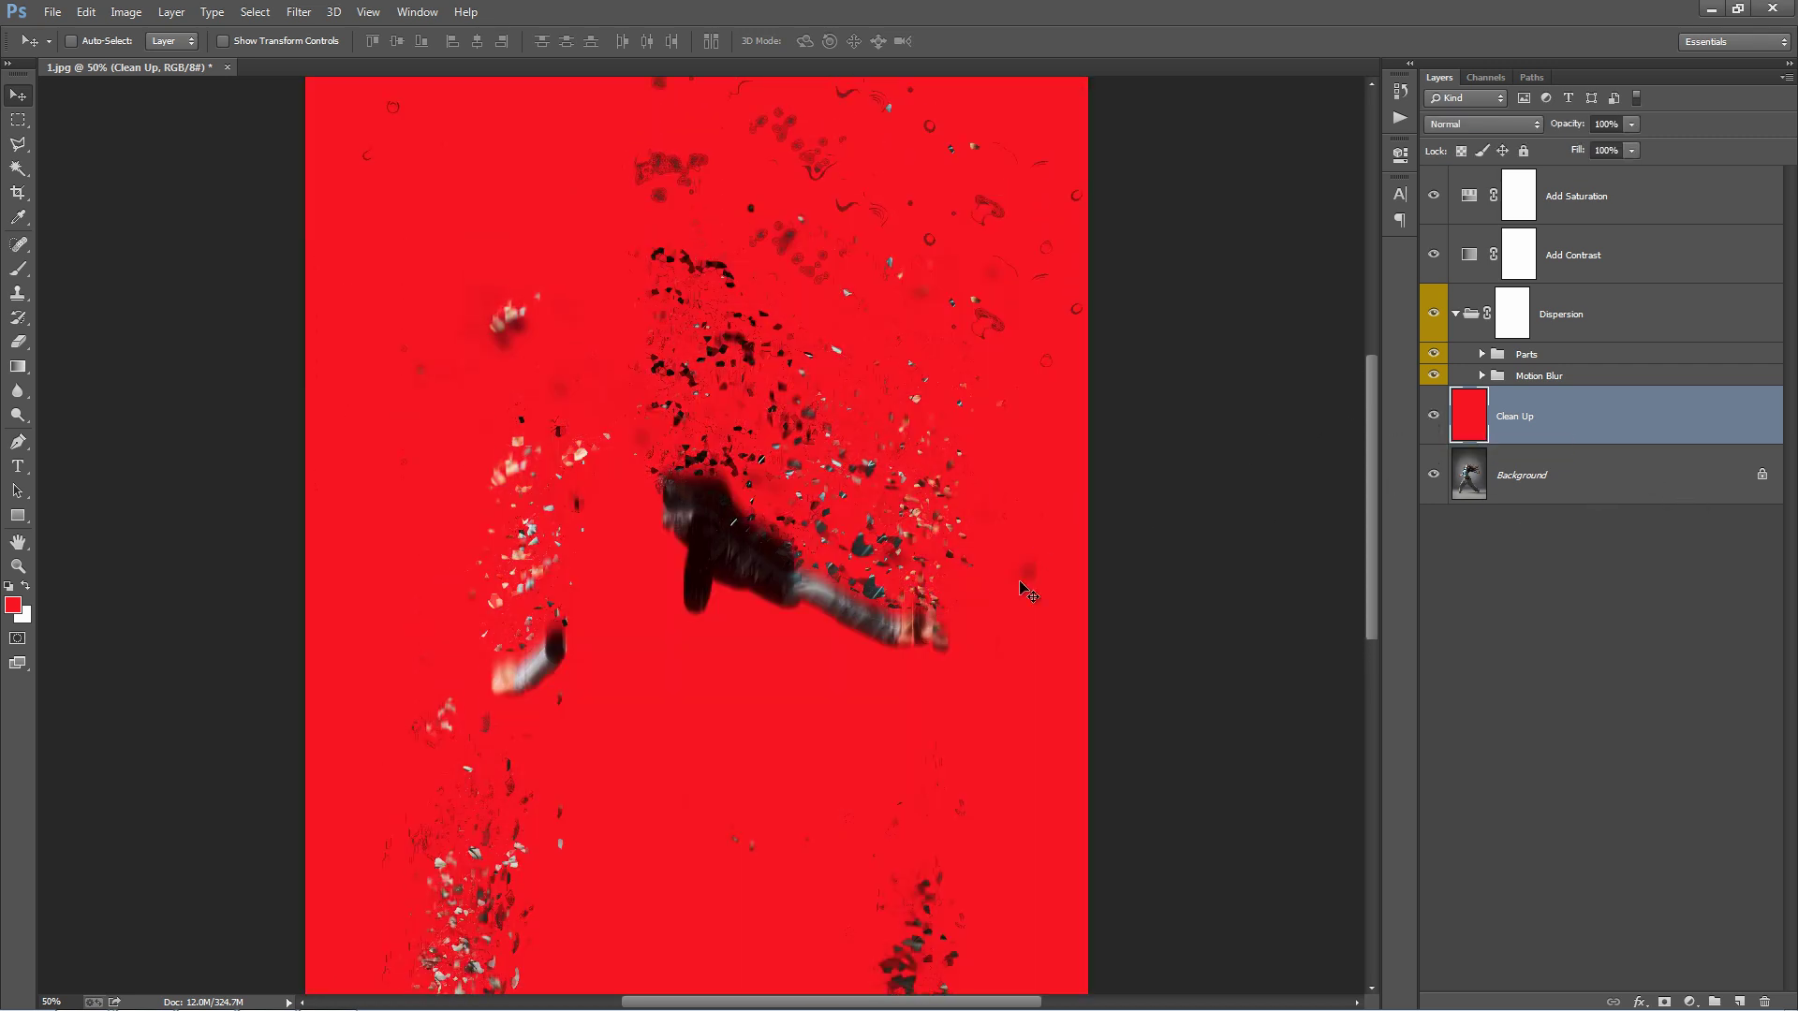
{"action": "scroll", "coordinate": [1030, 549], "scroll_direction": "up", "scroll_amount": 3}
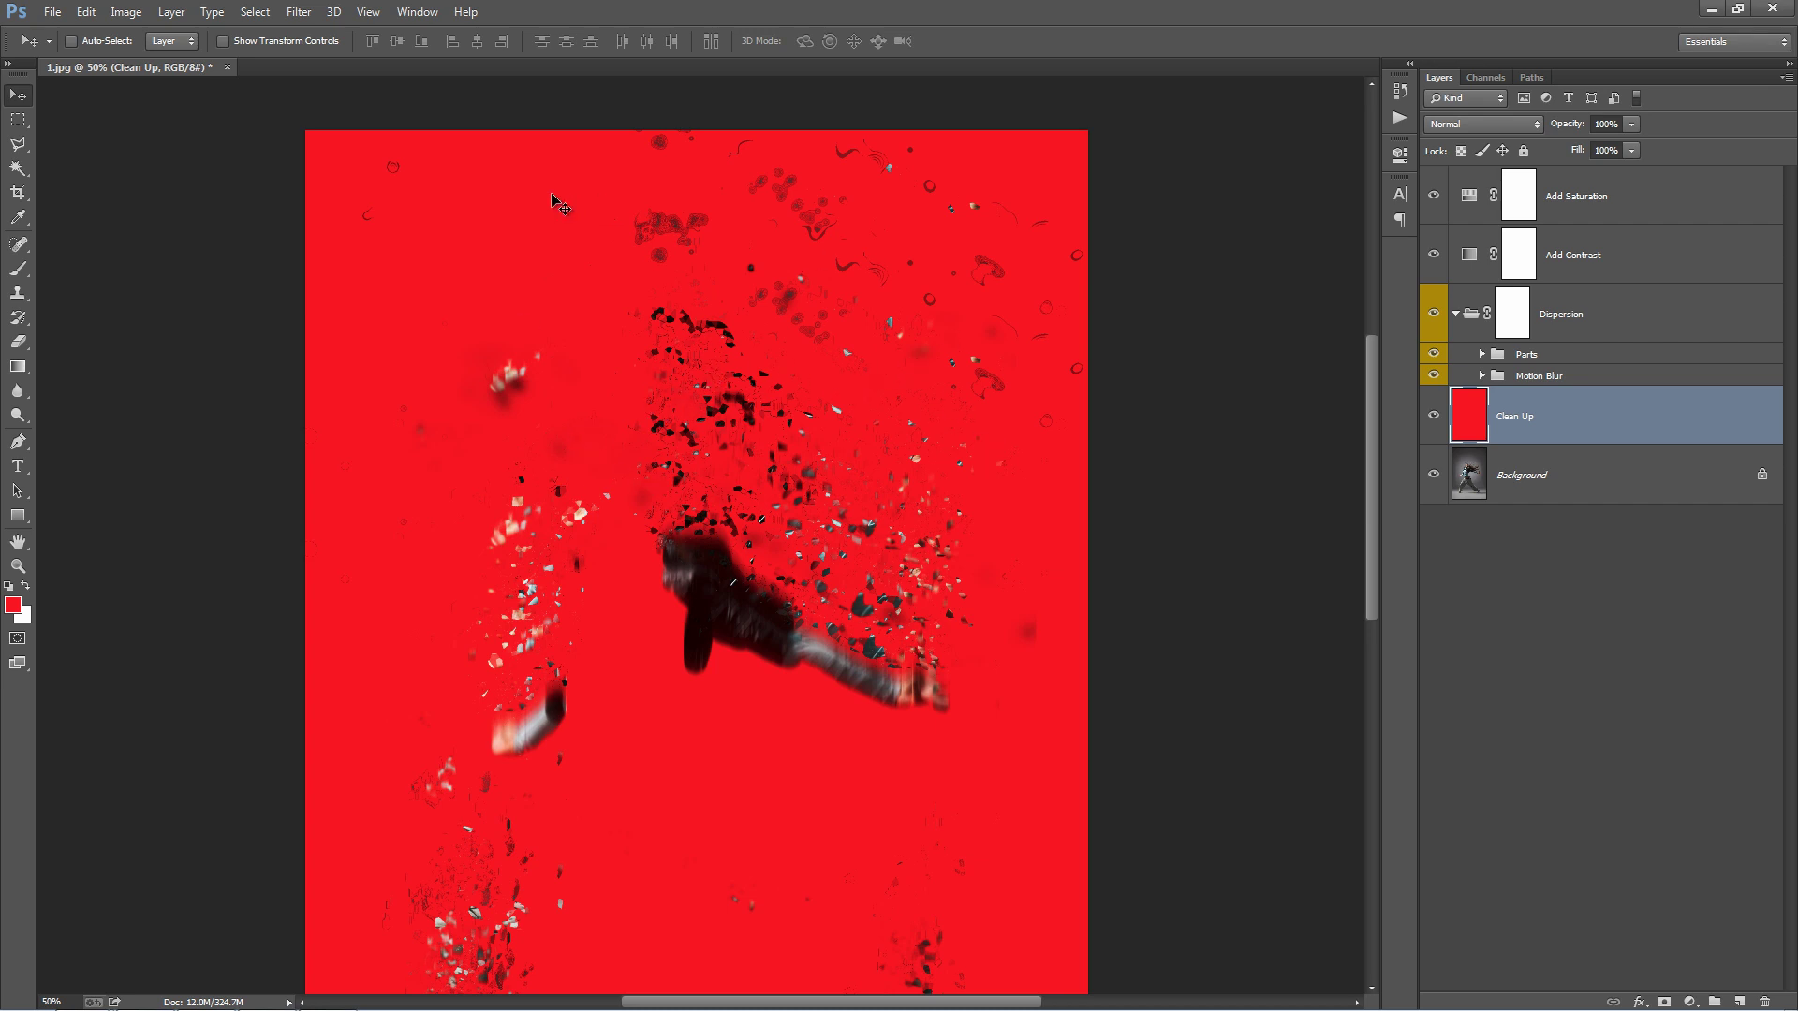
{"action": "scroll", "coordinate": [805, 398], "scroll_direction": "down", "scroll_amount": 6}
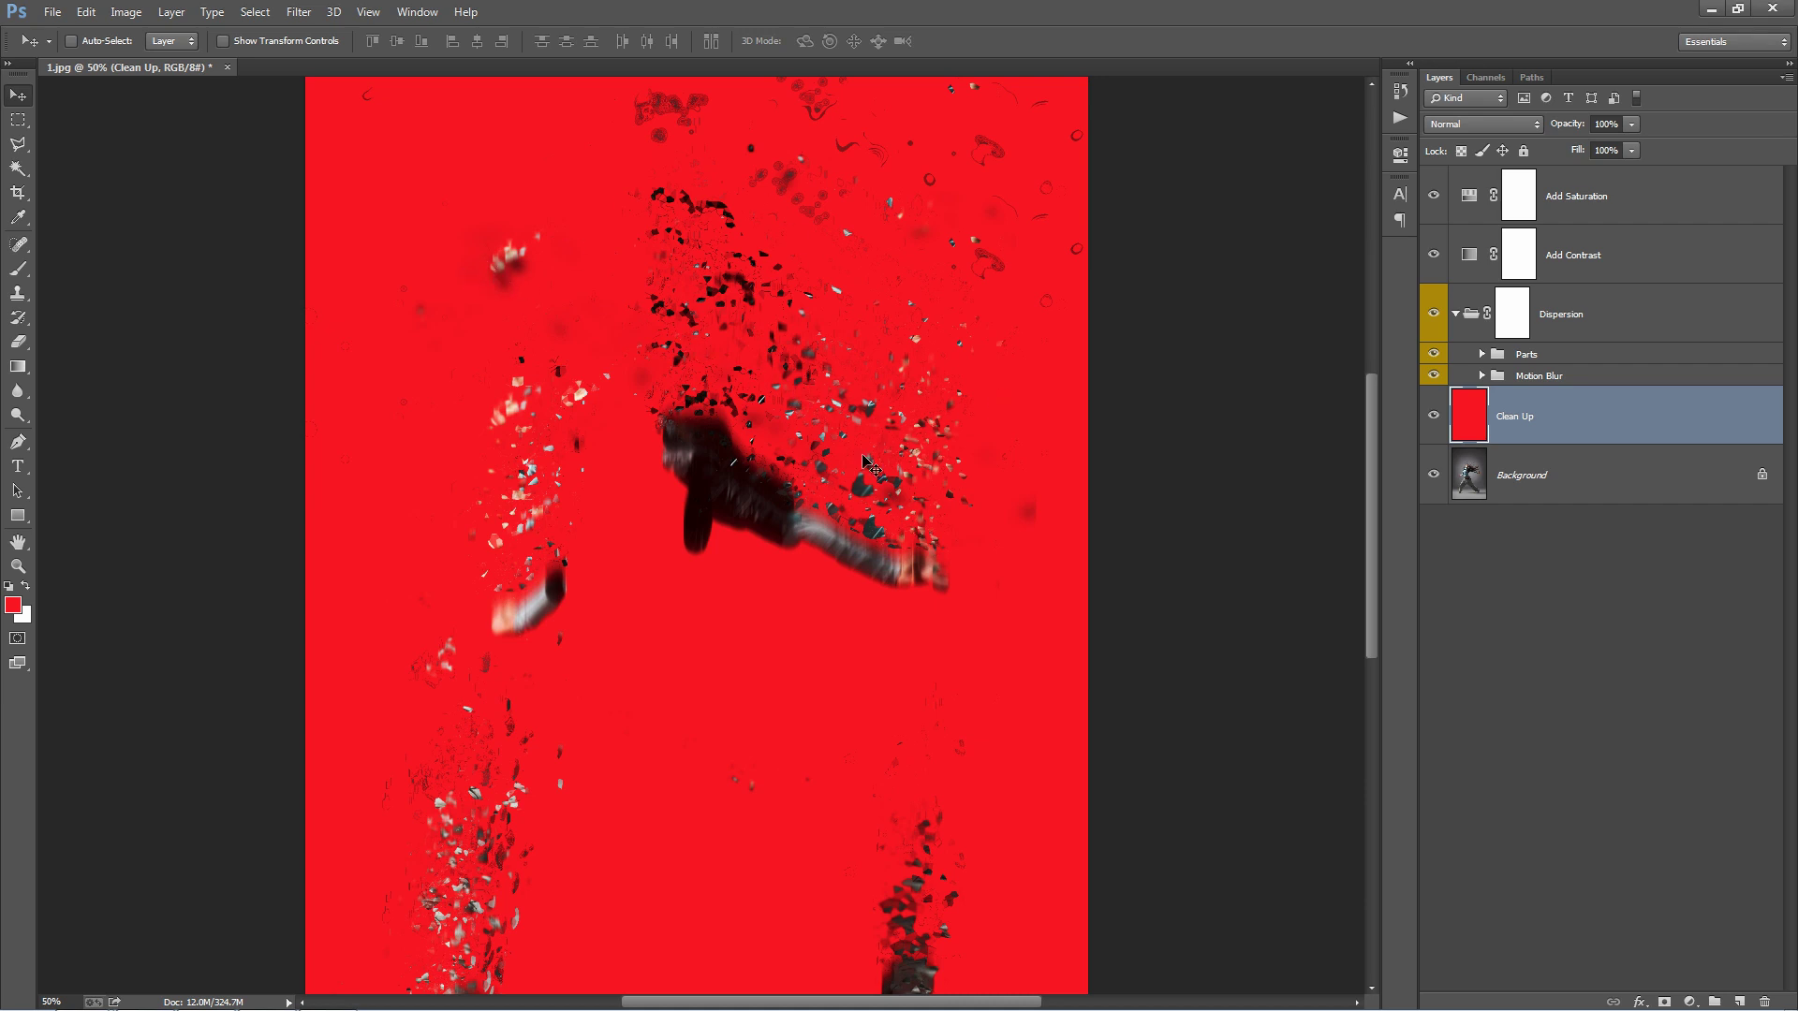
{"action": "scroll", "coordinate": [743, 402], "scroll_direction": "up", "scroll_amount": 3}
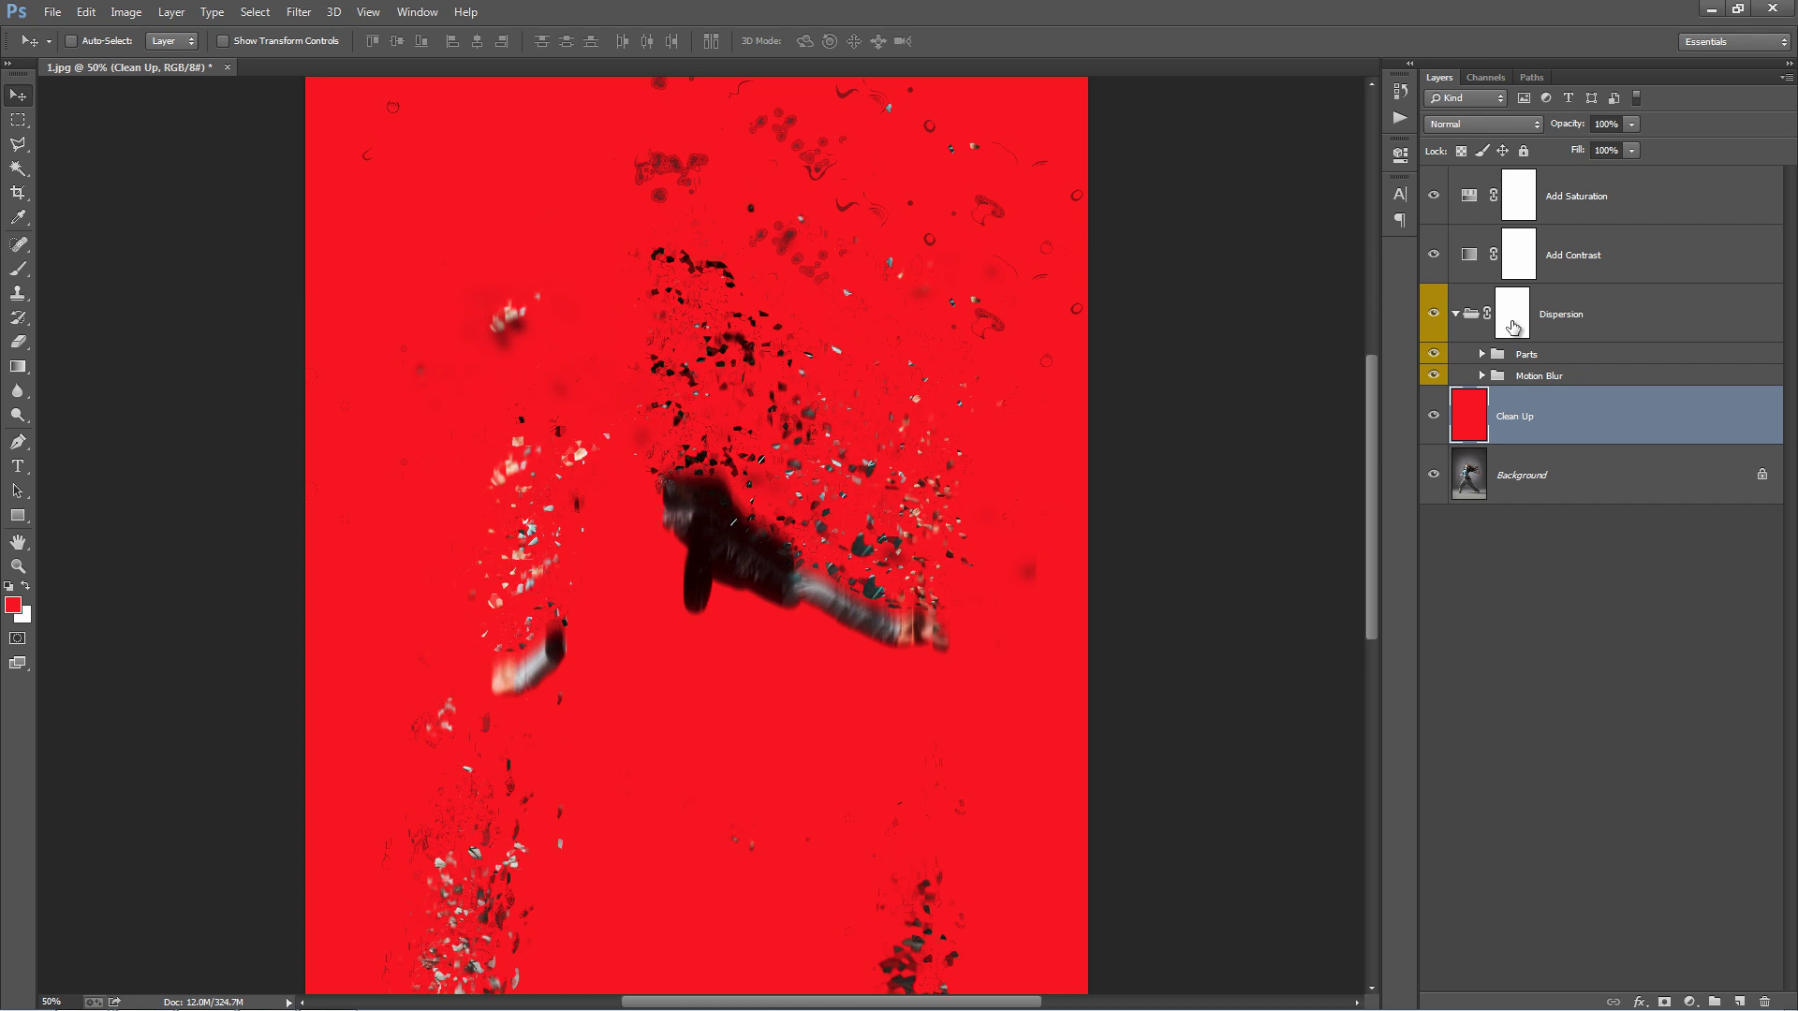
{"action": "left_click", "coordinate": [1512, 326]}
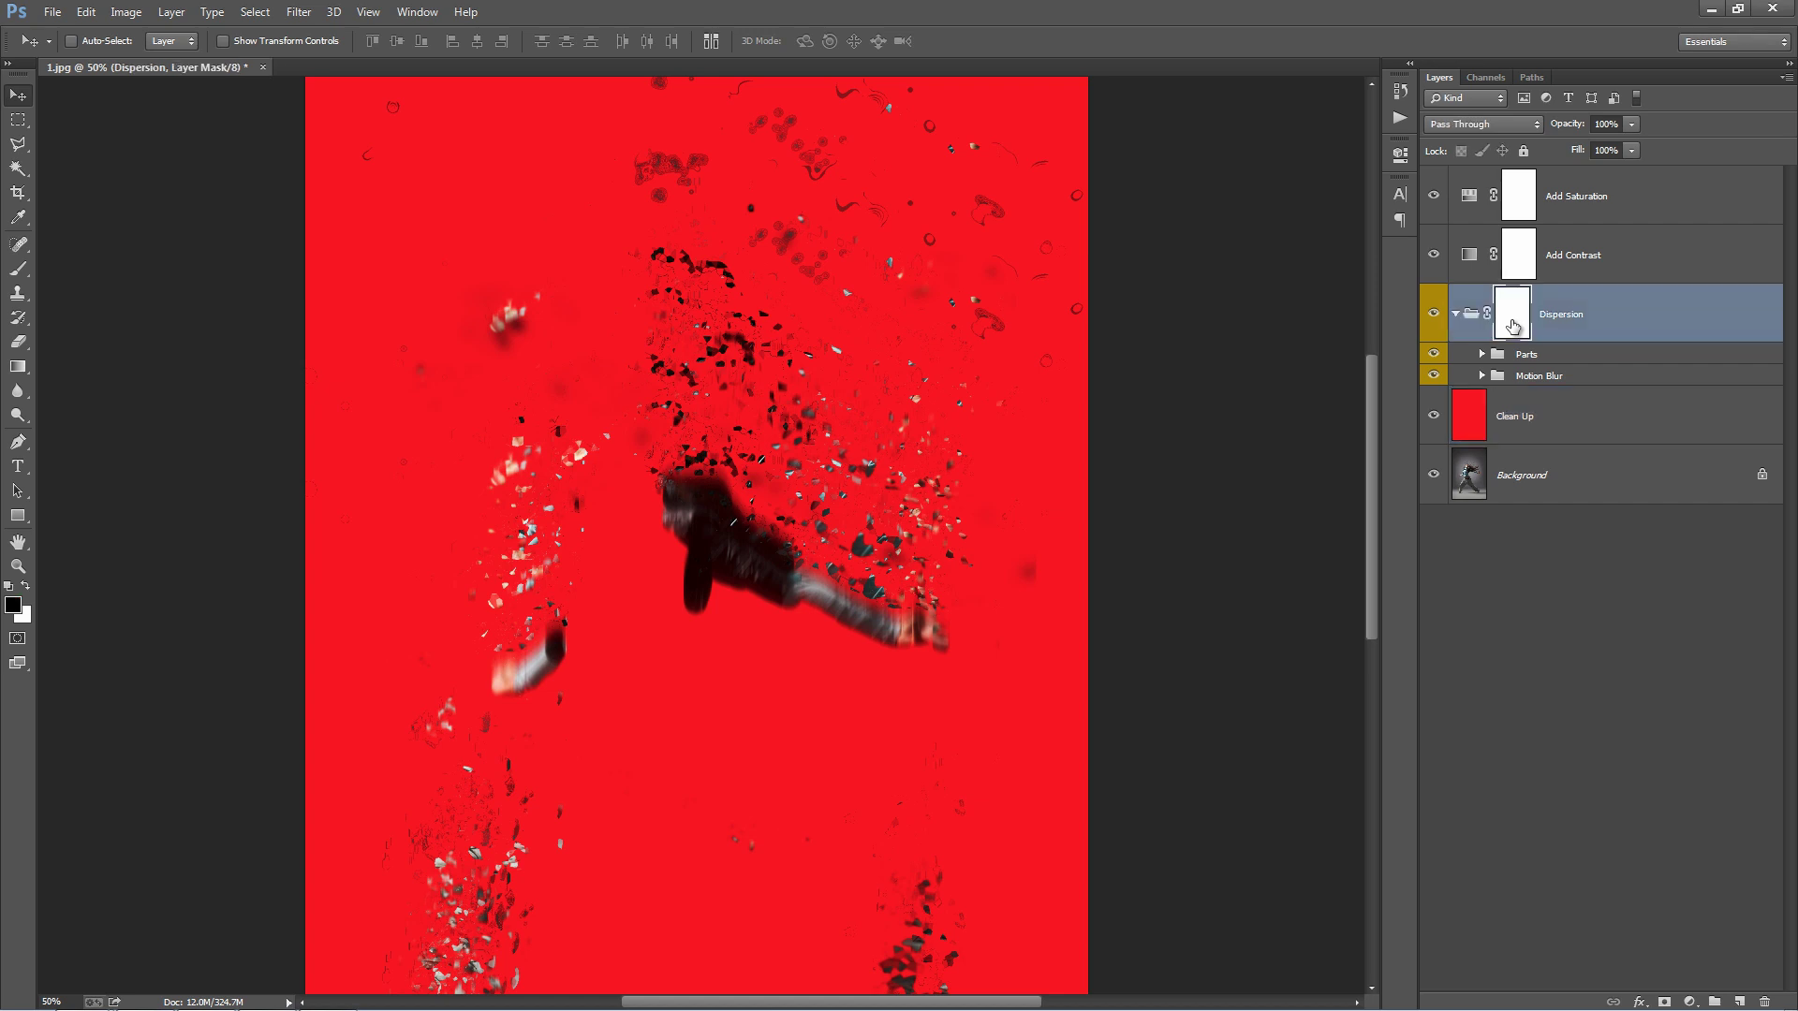
Step: Brush black on the Dispersion mask to remove stray fragments, including those near the image top
{"action": "key", "text": "b"}
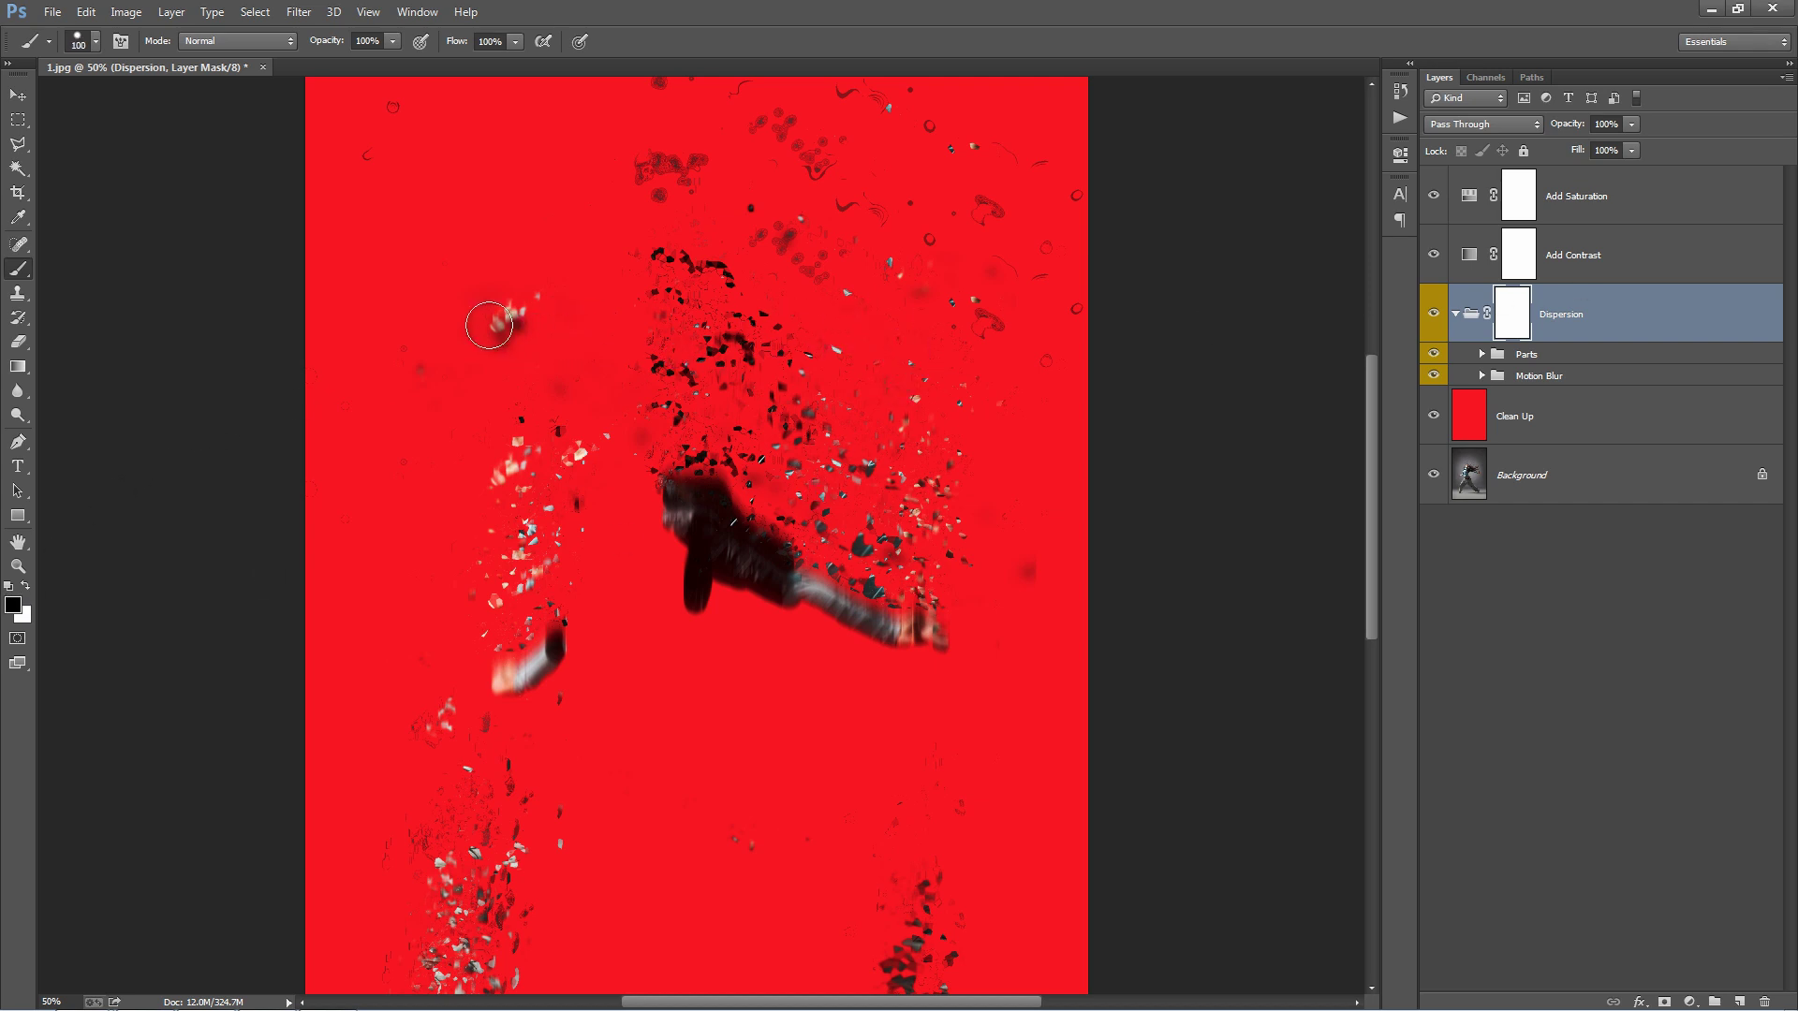
{"action": "left_click_drag", "start_coordinate": [510, 317], "coordinate": [479, 338]}
{"action": "left_click", "coordinate": [772, 469]}
{"action": "scroll", "coordinate": [835, 349], "scroll_direction": "up", "scroll_amount": 1}
{"action": "mouse_move", "coordinate": [792, 161]}
{"action": "left_mouse_down"}
{"action": "mouse_move", "coordinate": [737, 134]}
{"action": "mouse_move", "coordinate": [839, 219]}
{"action": "mouse_move", "coordinate": [808, 152]}
{"action": "mouse_move", "coordinate": [876, 150]}
{"action": "mouse_move", "coordinate": [849, 238]}
{"action": "mouse_move", "coordinate": [879, 280]}
{"action": "mouse_move", "coordinate": [895, 244]}
{"action": "mouse_move", "coordinate": [936, 287]}
{"action": "mouse_move", "coordinate": [1031, 213]}
{"action": "mouse_move", "coordinate": [1071, 291]}
{"action": "mouse_move", "coordinate": [1014, 441]}
{"action": "mouse_move", "coordinate": [1061, 404]}
{"action": "mouse_move", "coordinate": [995, 340]}
{"action": "left_mouse_up"}
{"action": "scroll", "coordinate": [932, 285], "scroll_direction": "down", "scroll_amount": 3}
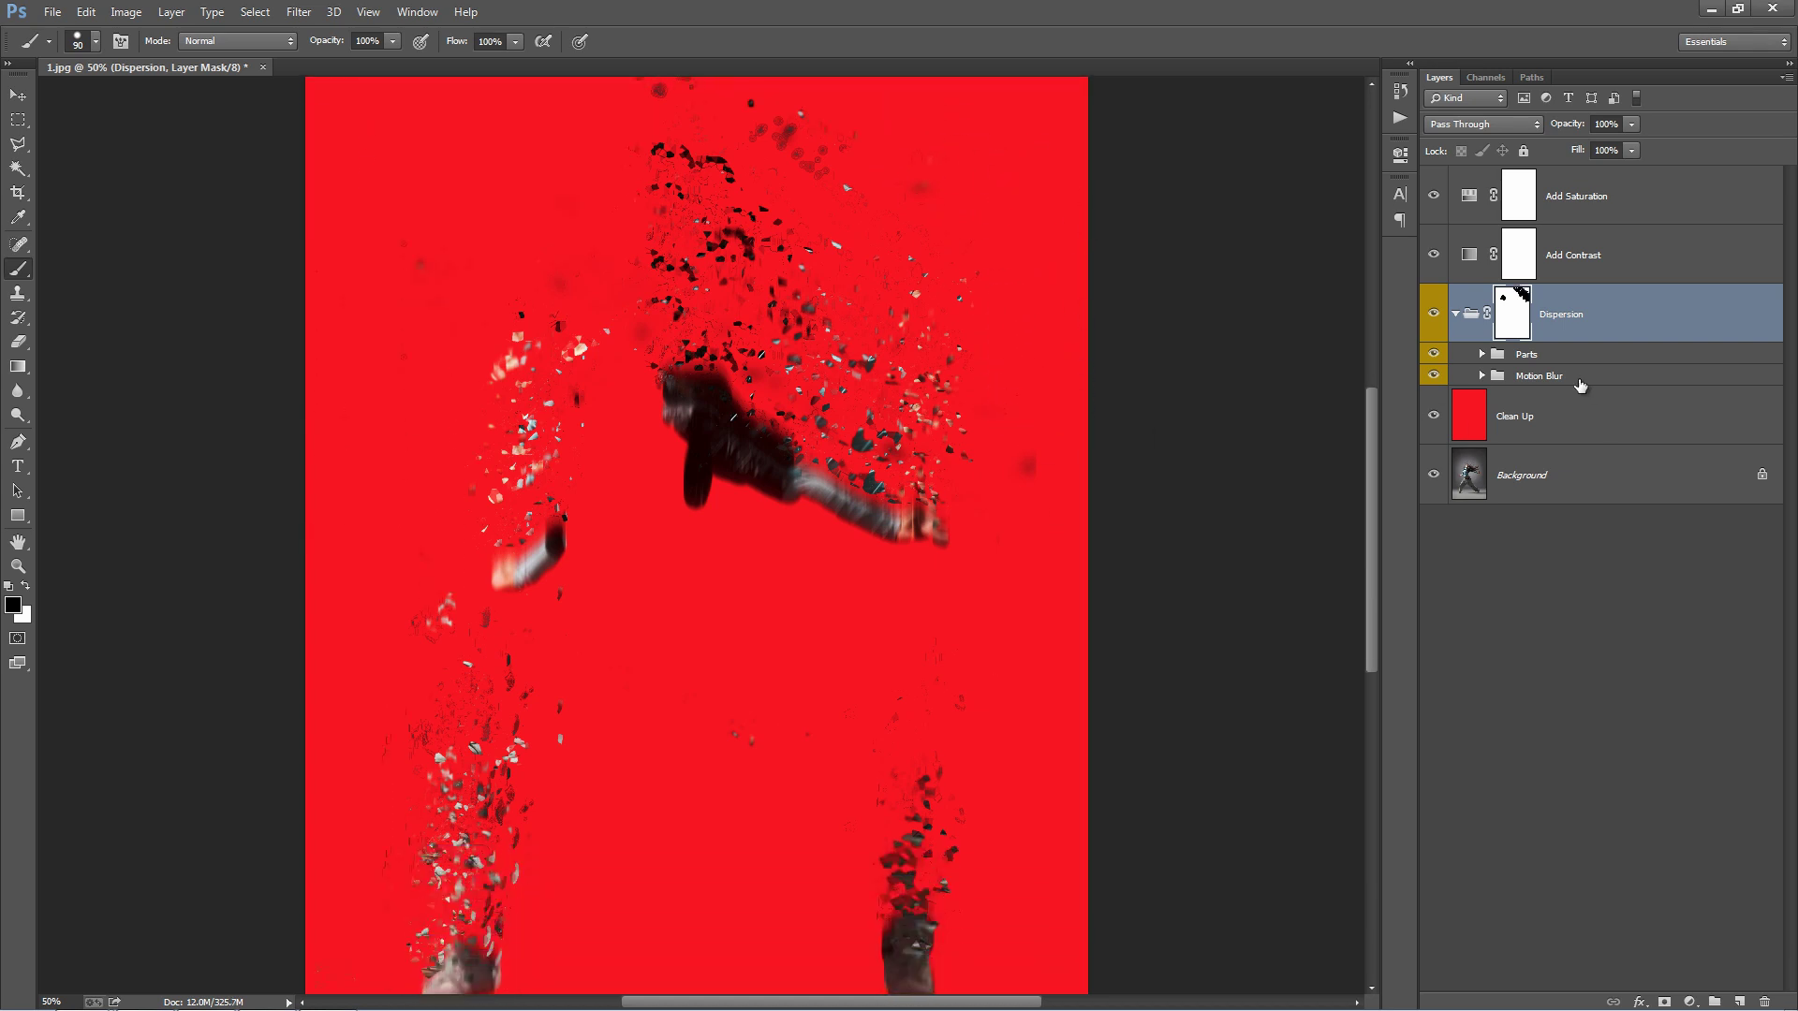
Step: Hide the red Clean Up layer, switch to the Move tool, and bring up the Parts group's options
{"action": "left_click", "coordinate": [1432, 417]}
{"action": "left_click", "coordinate": [1625, 434]}
{"action": "key", "text": "v"}
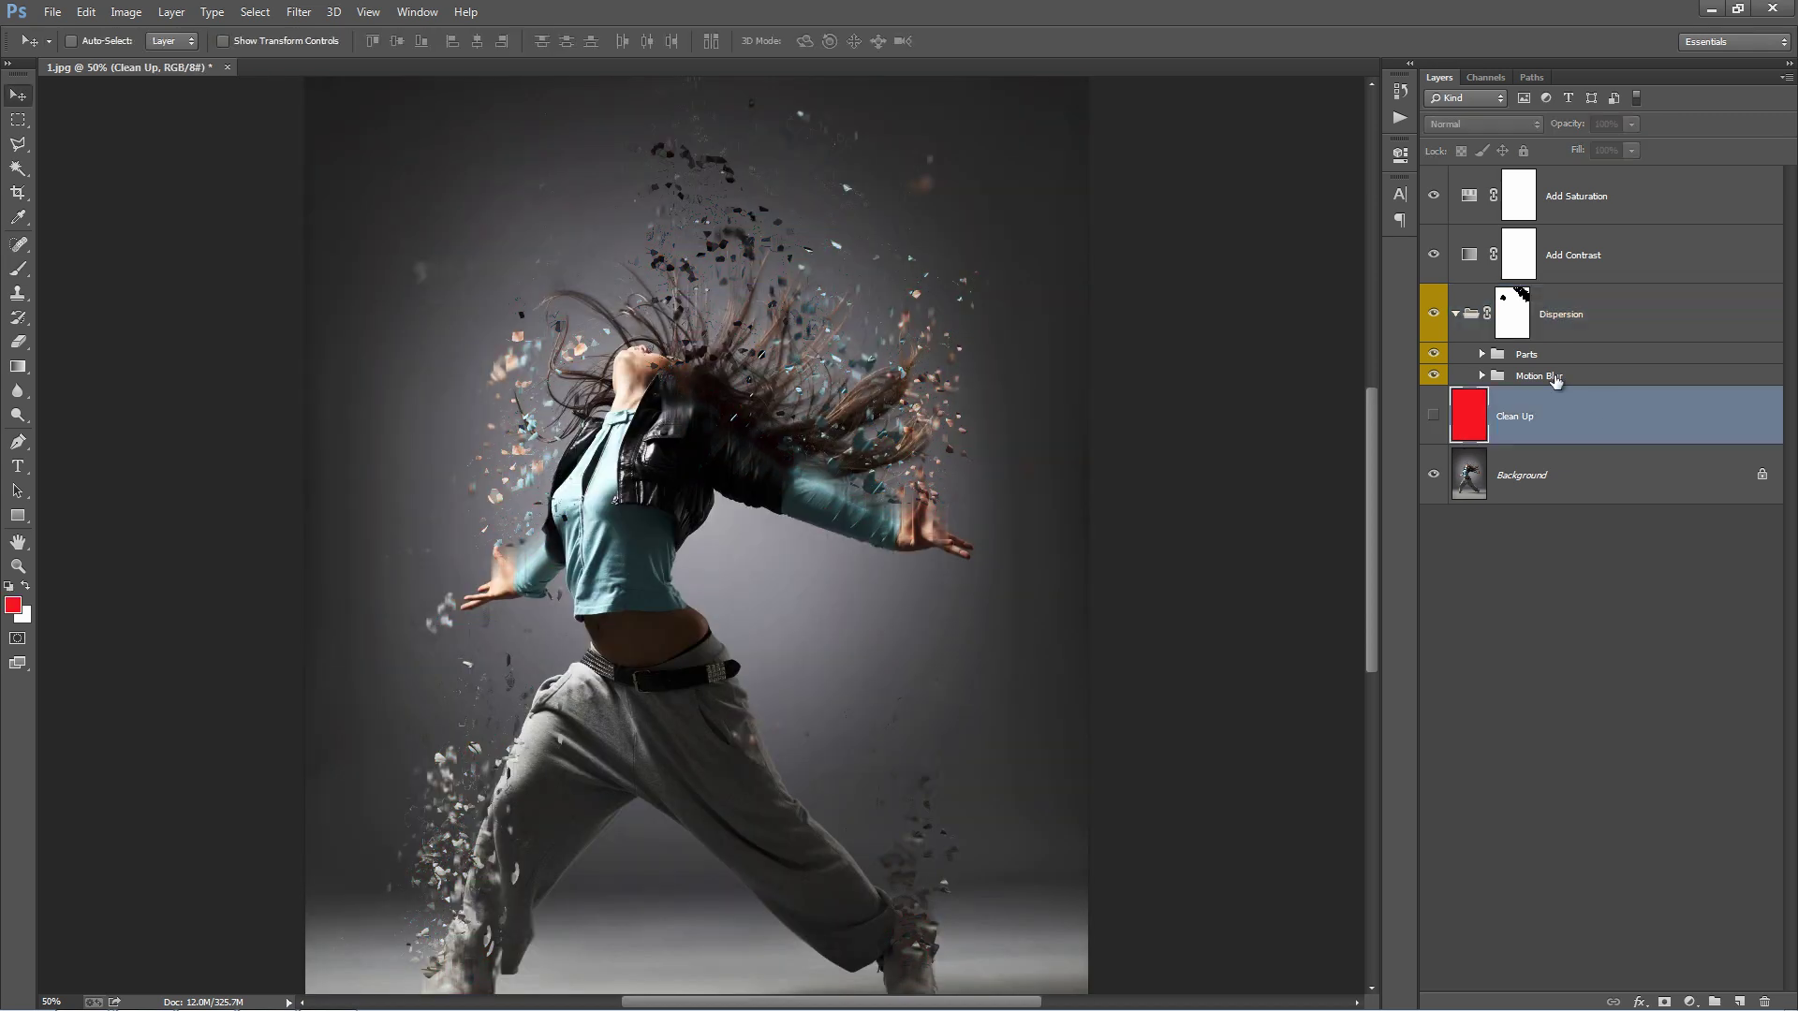
{"action": "left_click", "coordinate": [1455, 315]}
{"action": "left_click", "coordinate": [1454, 315]}
{"action": "scroll", "coordinate": [975, 510], "scroll_direction": "down", "scroll_amount": 2}
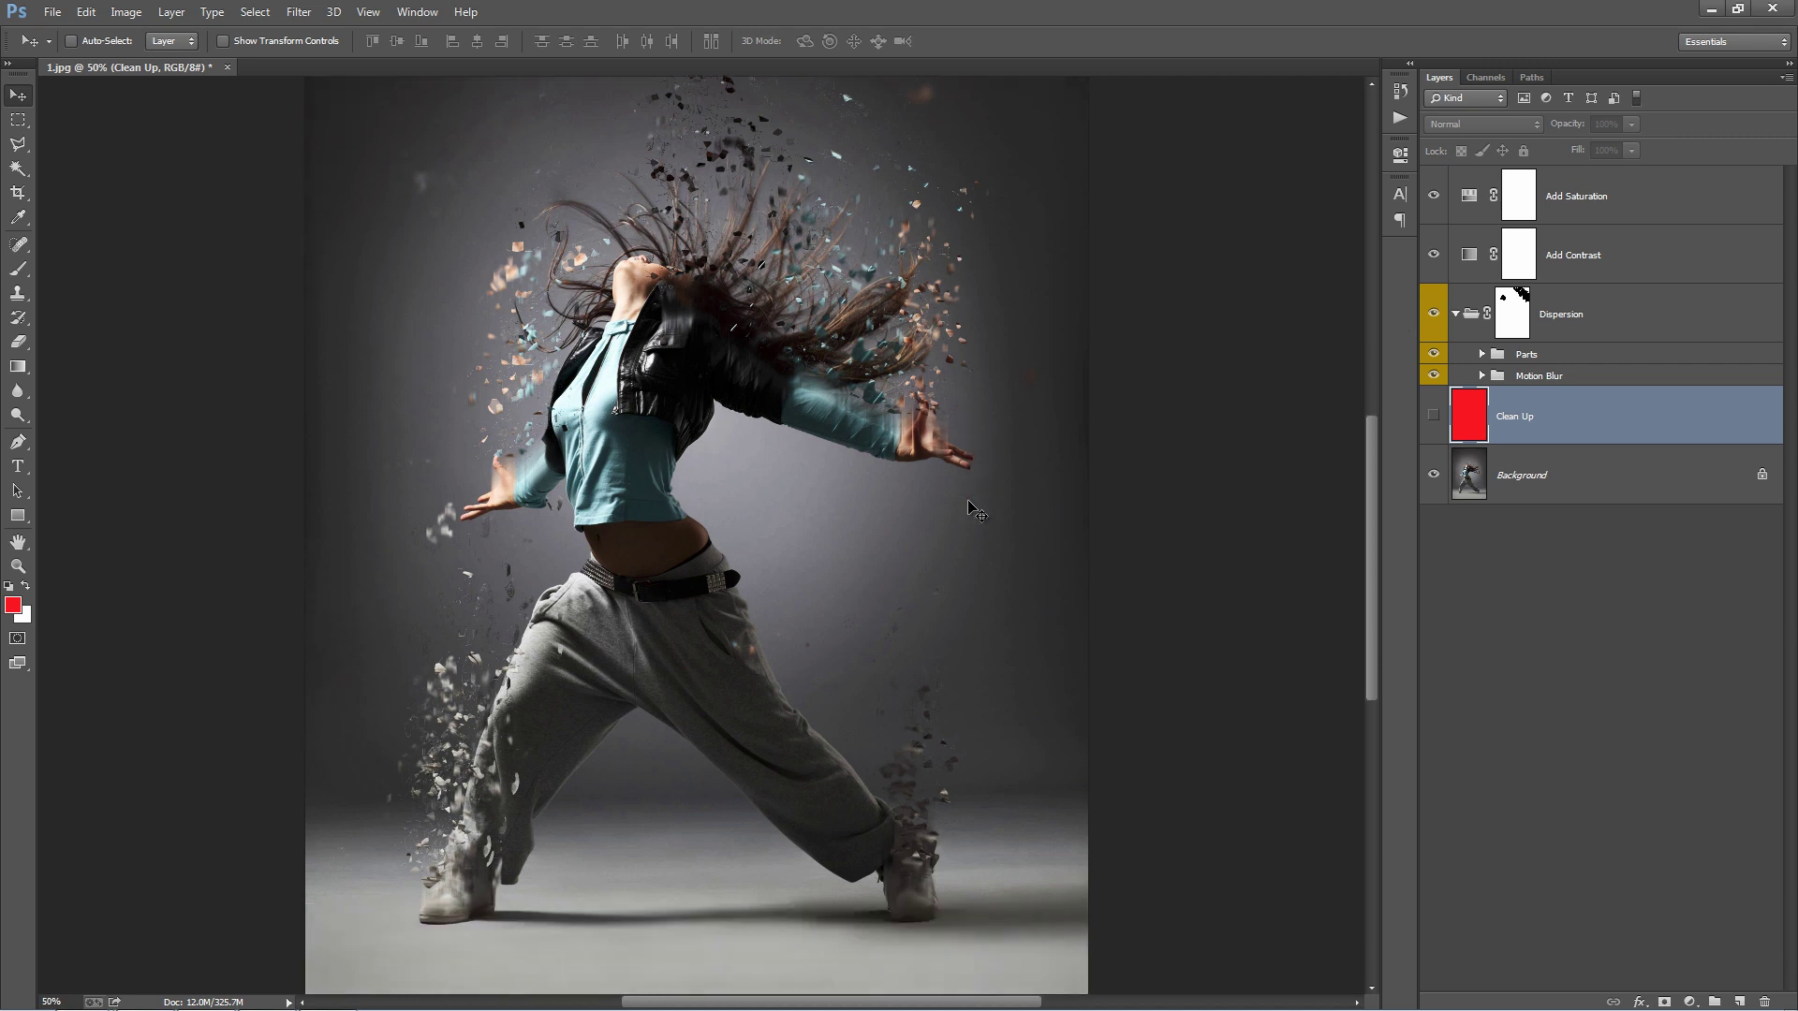
{"action": "left_click", "coordinate": [1557, 359]}
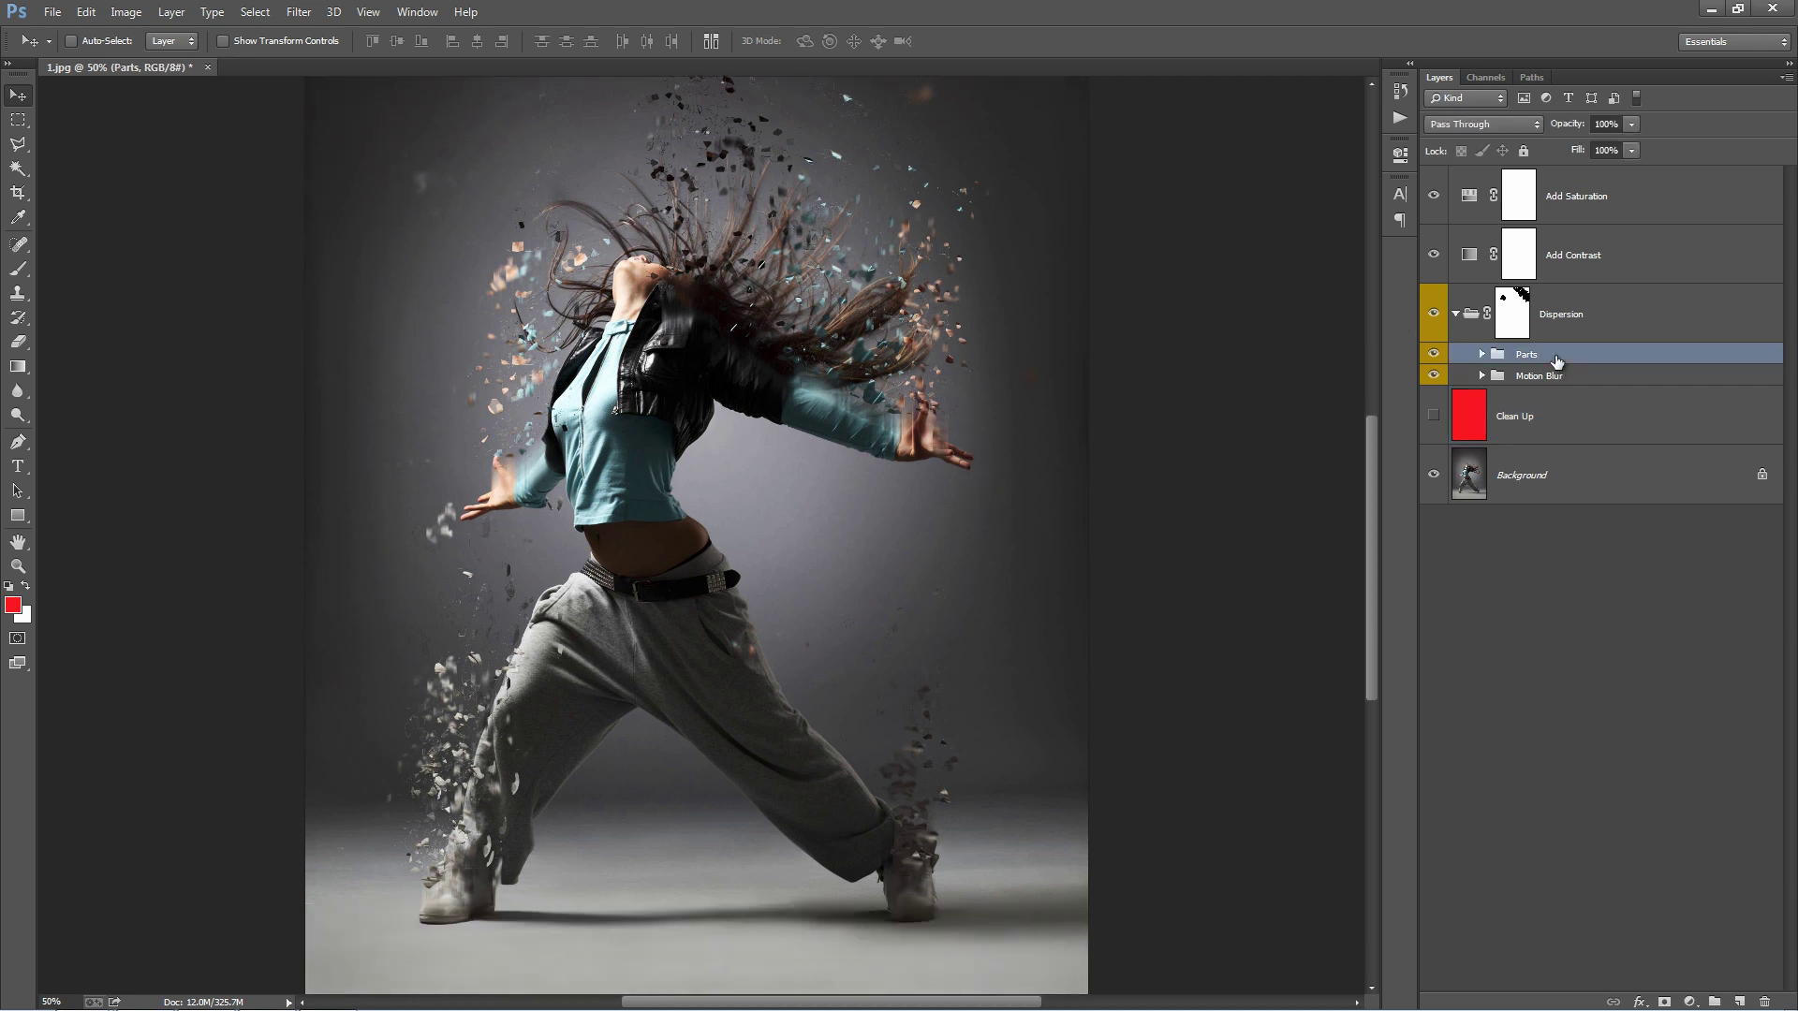
{"action": "right_click", "coordinate": [1583, 354]}
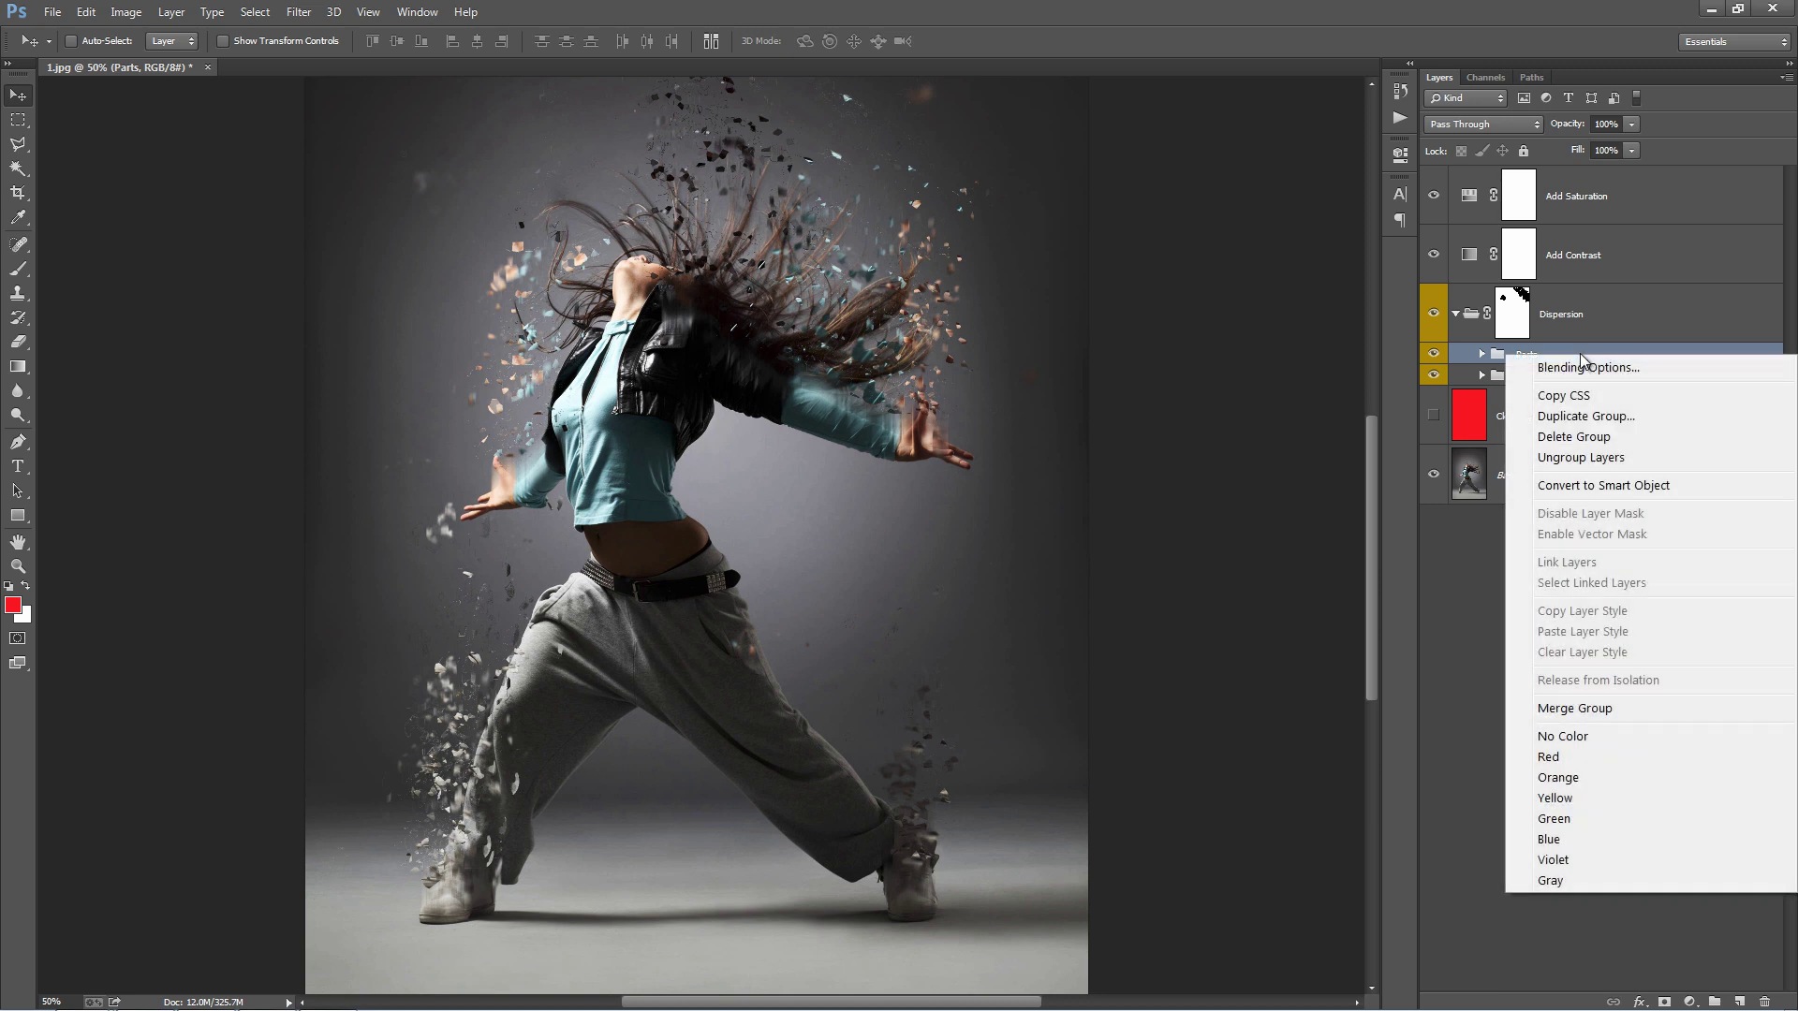
Step: Duplicate the Parts group as Parts copy
{"action": "left_click", "coordinate": [1537, 350]}
{"action": "right_click", "coordinate": [1558, 352]}
{"action": "left_click", "coordinate": [1641, 416]}
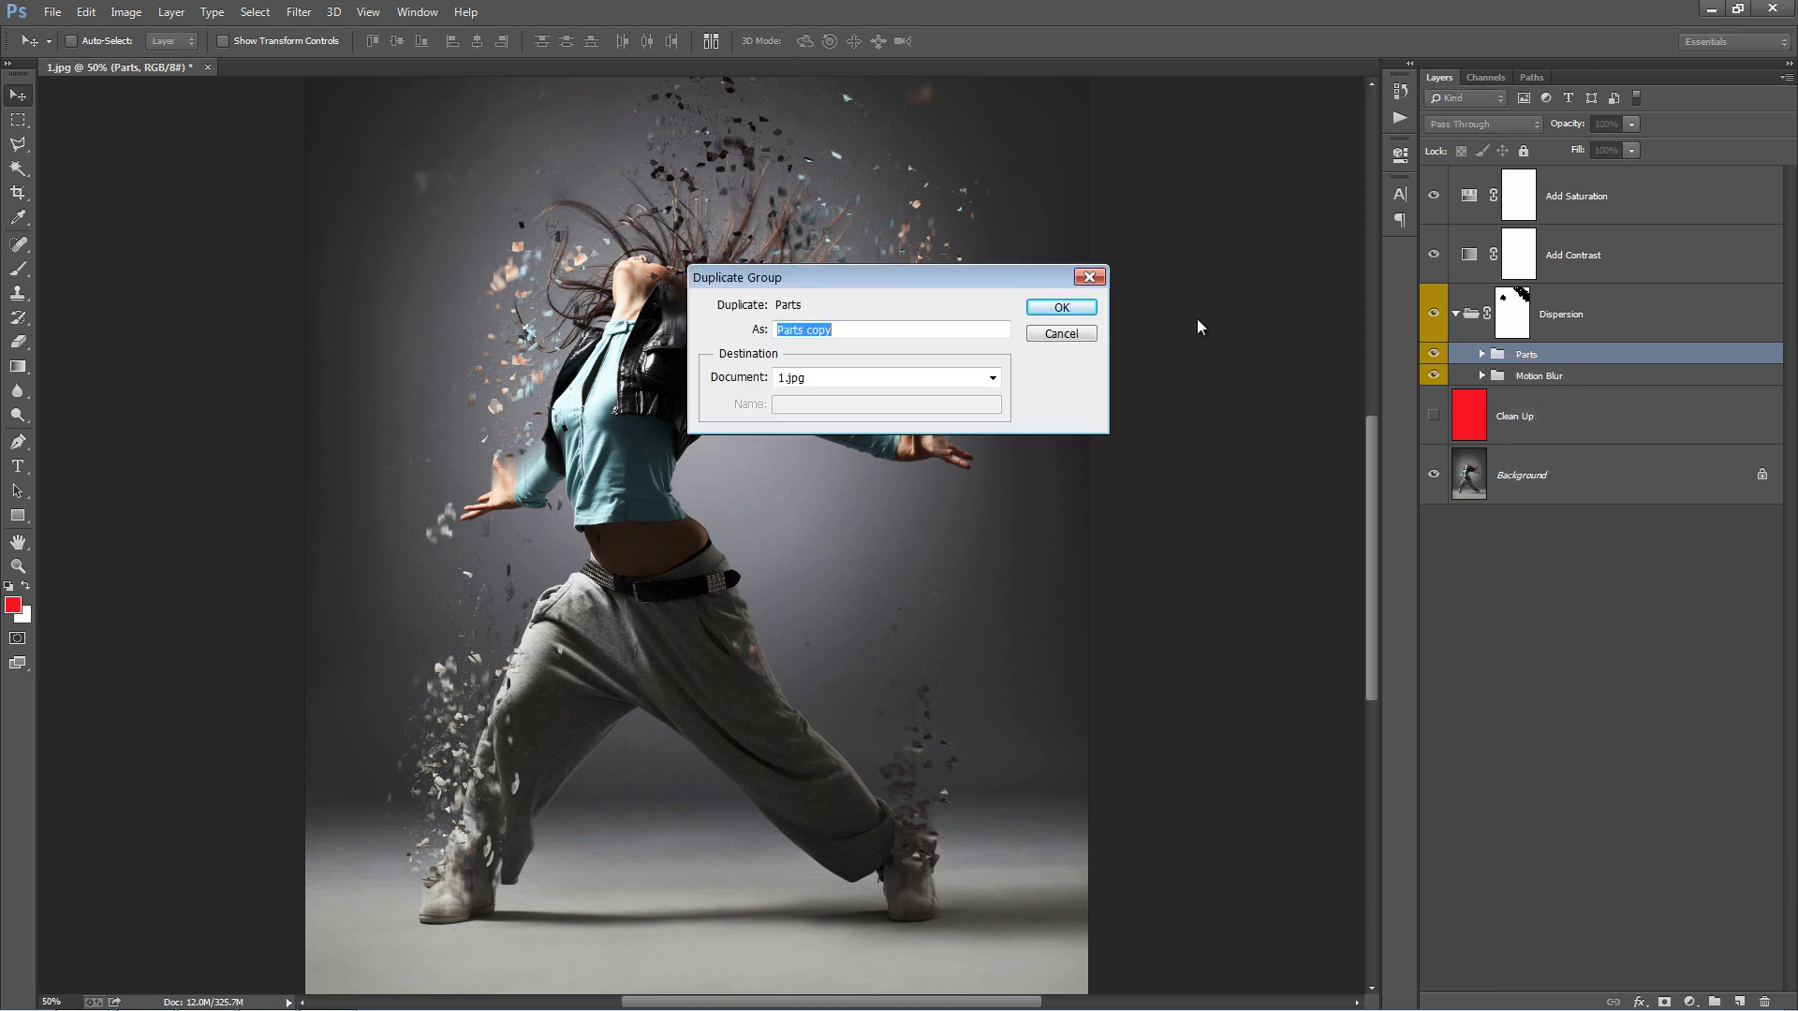
{"action": "left_click", "coordinate": [1073, 305]}
Step: Shift Parts copy upward, reposition its Blurred 1–4 layers, then collapse the groups
{"action": "key", "text": "shift+Down"}
{"action": "key", "text": "shift+Down"}
{"action": "key", "text": "shift+Down"}
{"action": "key", "text": "shift+Down"}
{"action": "key", "text": "shift+Down"}
{"action": "key", "text": "shift+Down"}
{"action": "key", "text": "shift+Down"}
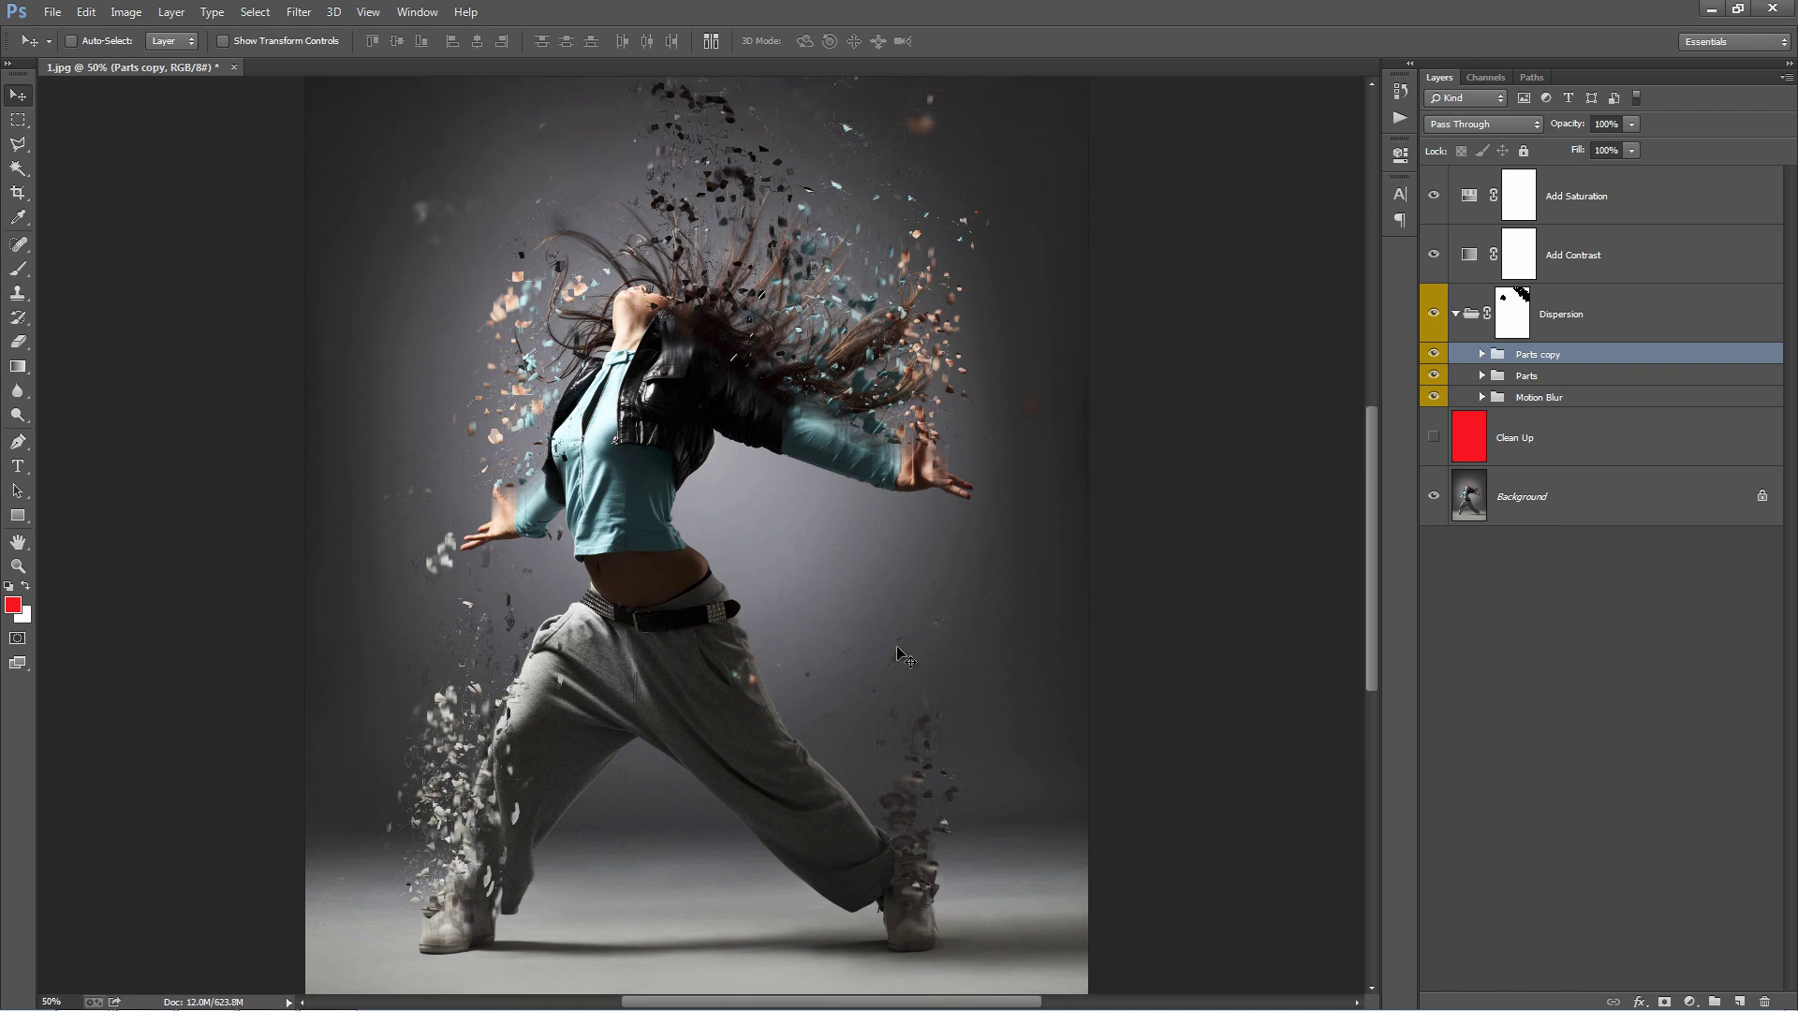
{"action": "left_click_drag", "start_coordinate": [891, 662], "coordinate": [895, 573]}
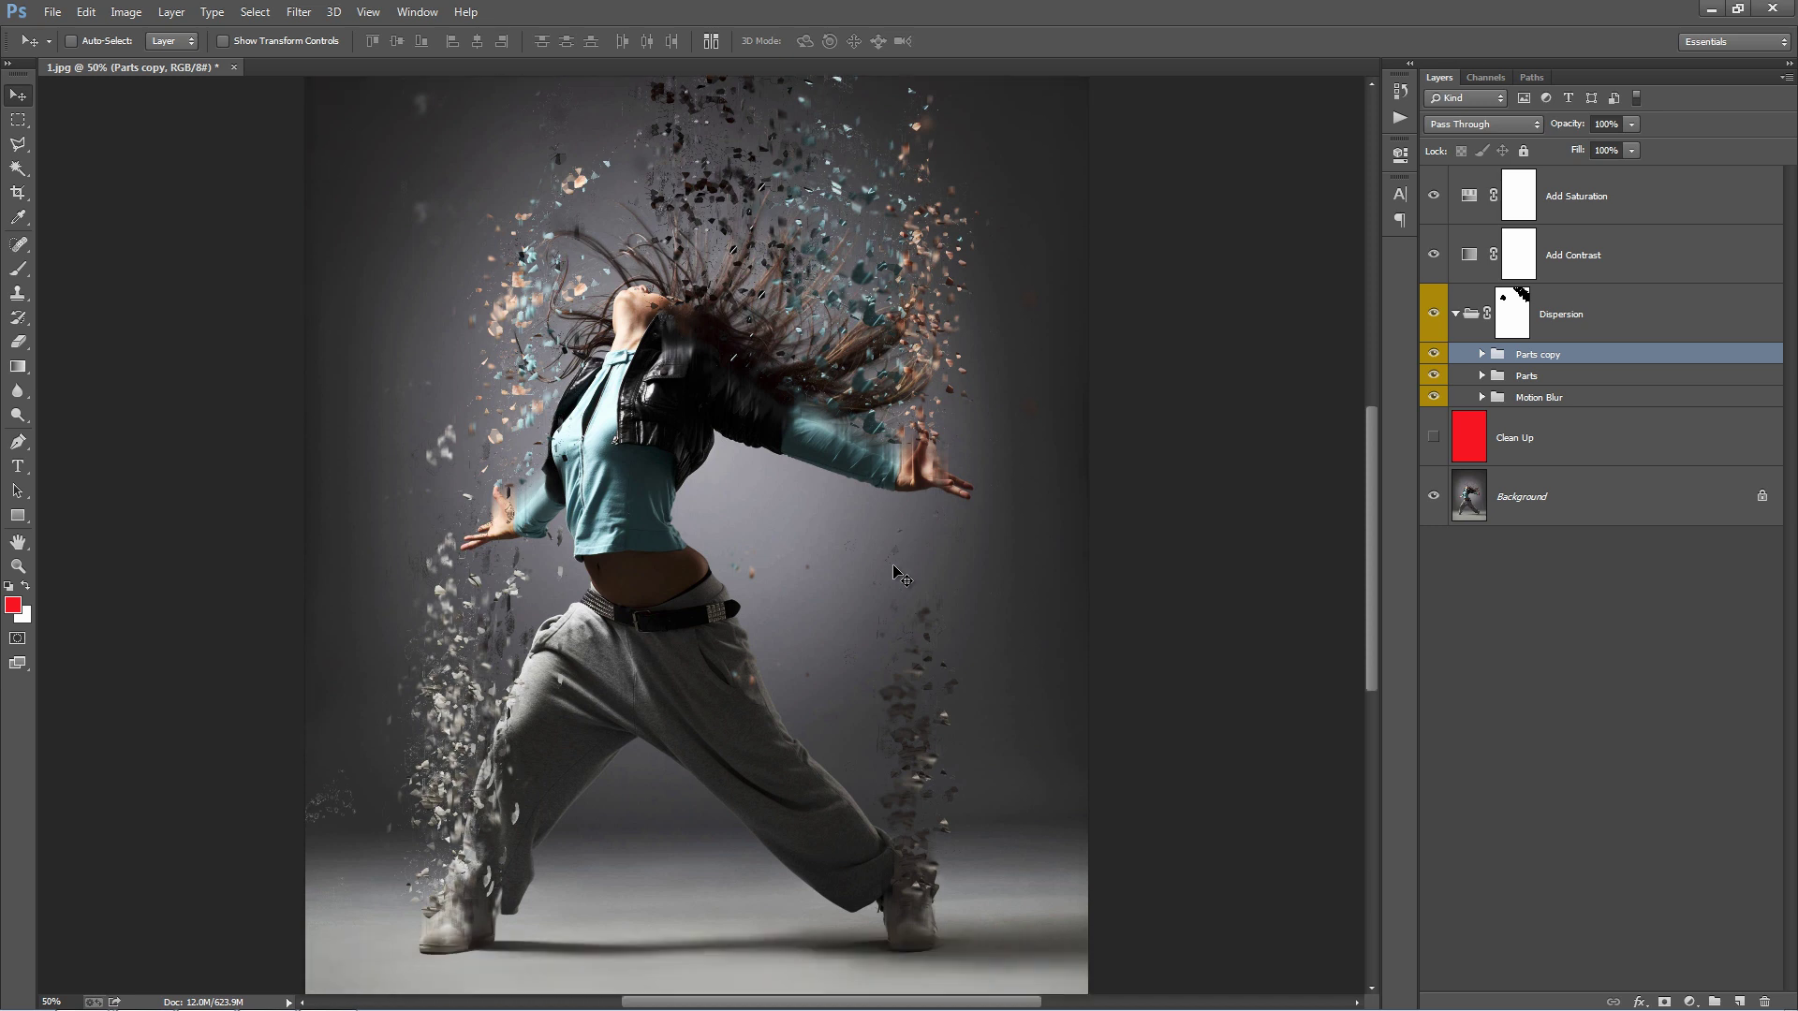
{"action": "left_click", "coordinate": [1481, 354]}
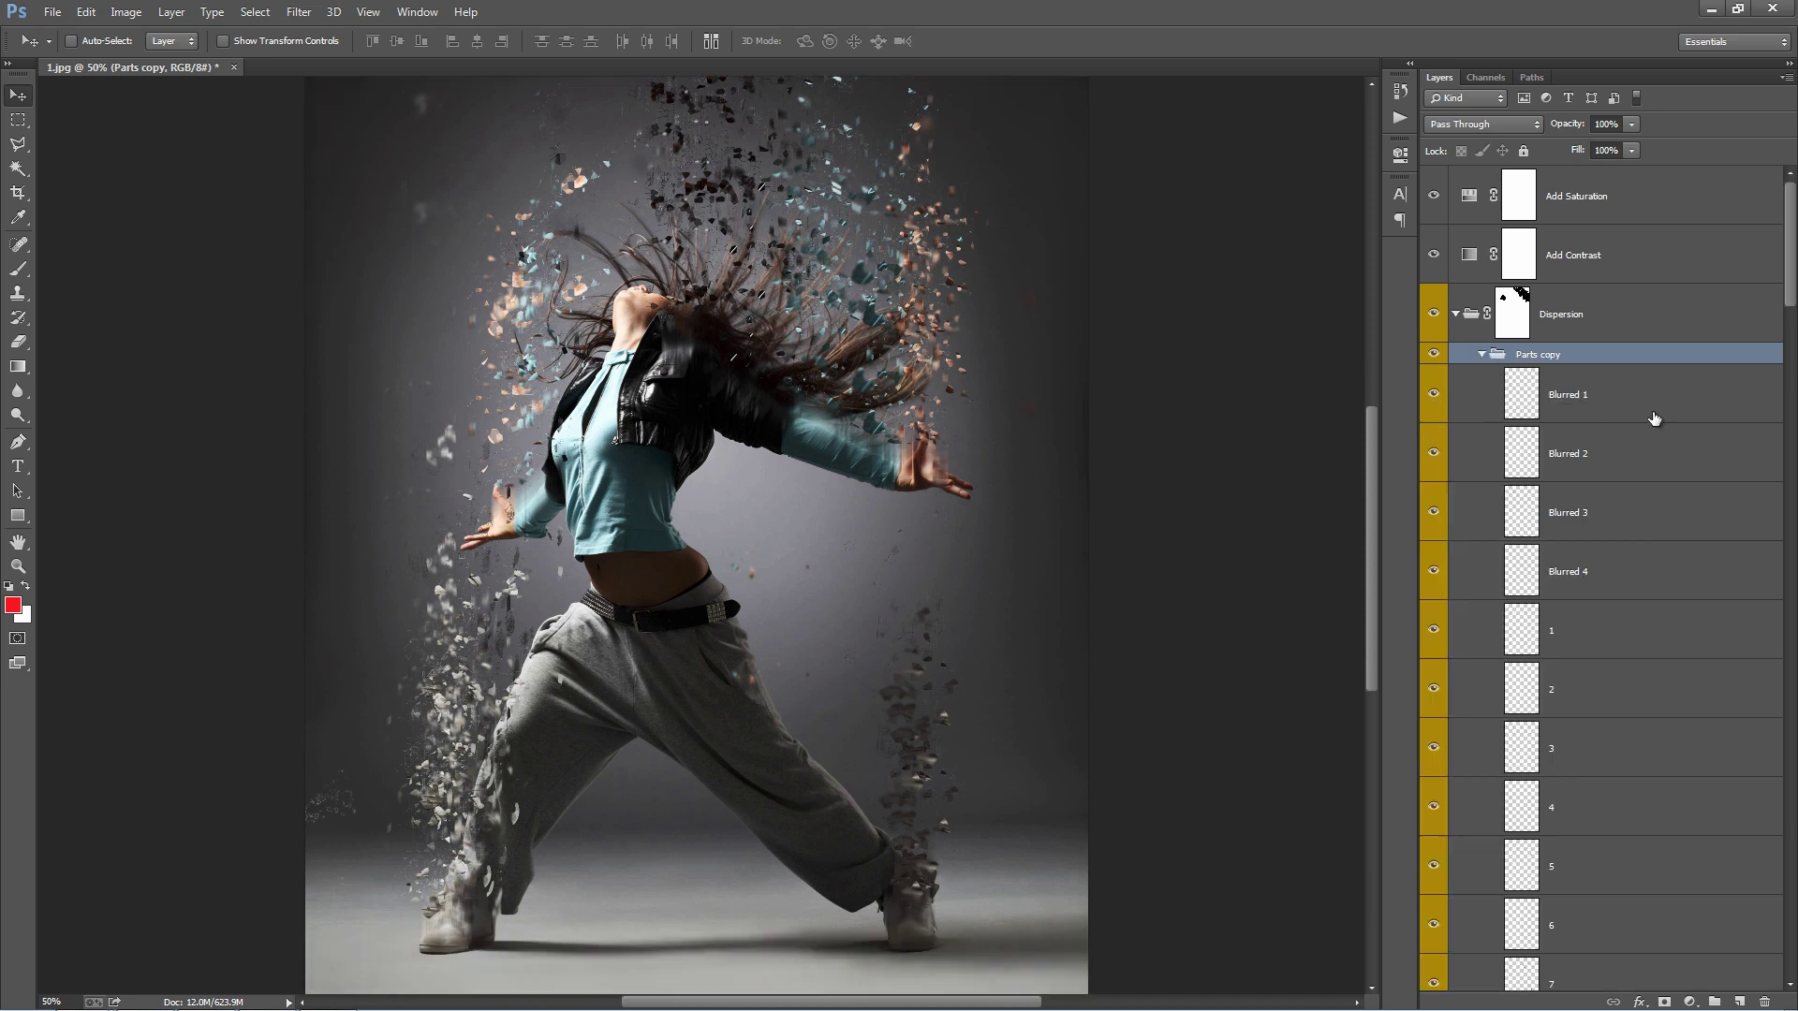
{"action": "left_click", "coordinate": [1645, 417]}
{"action": "left_click", "coordinate": [1650, 573], "text": "shift"}
{"action": "left_click_drag", "start_coordinate": [908, 353], "coordinate": [904, 356]}
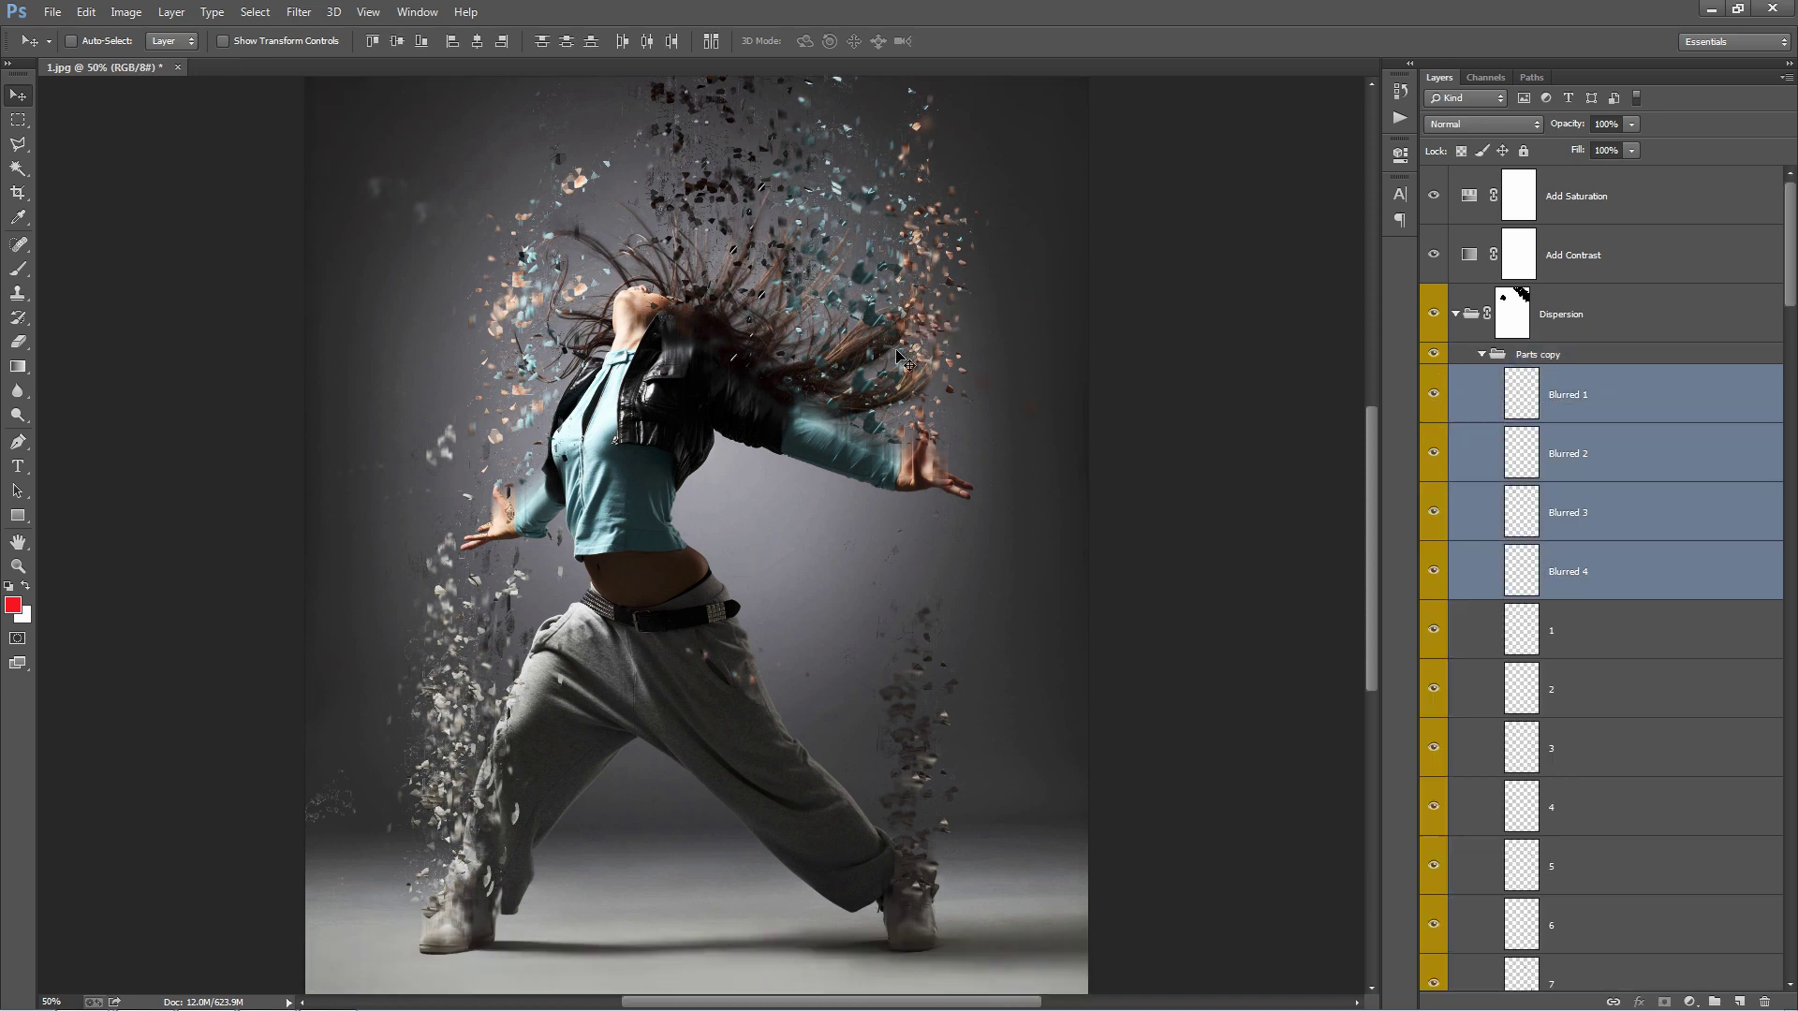
{"action": "left_click", "coordinate": [1482, 354]}
{"action": "left_click", "coordinate": [1456, 314]}
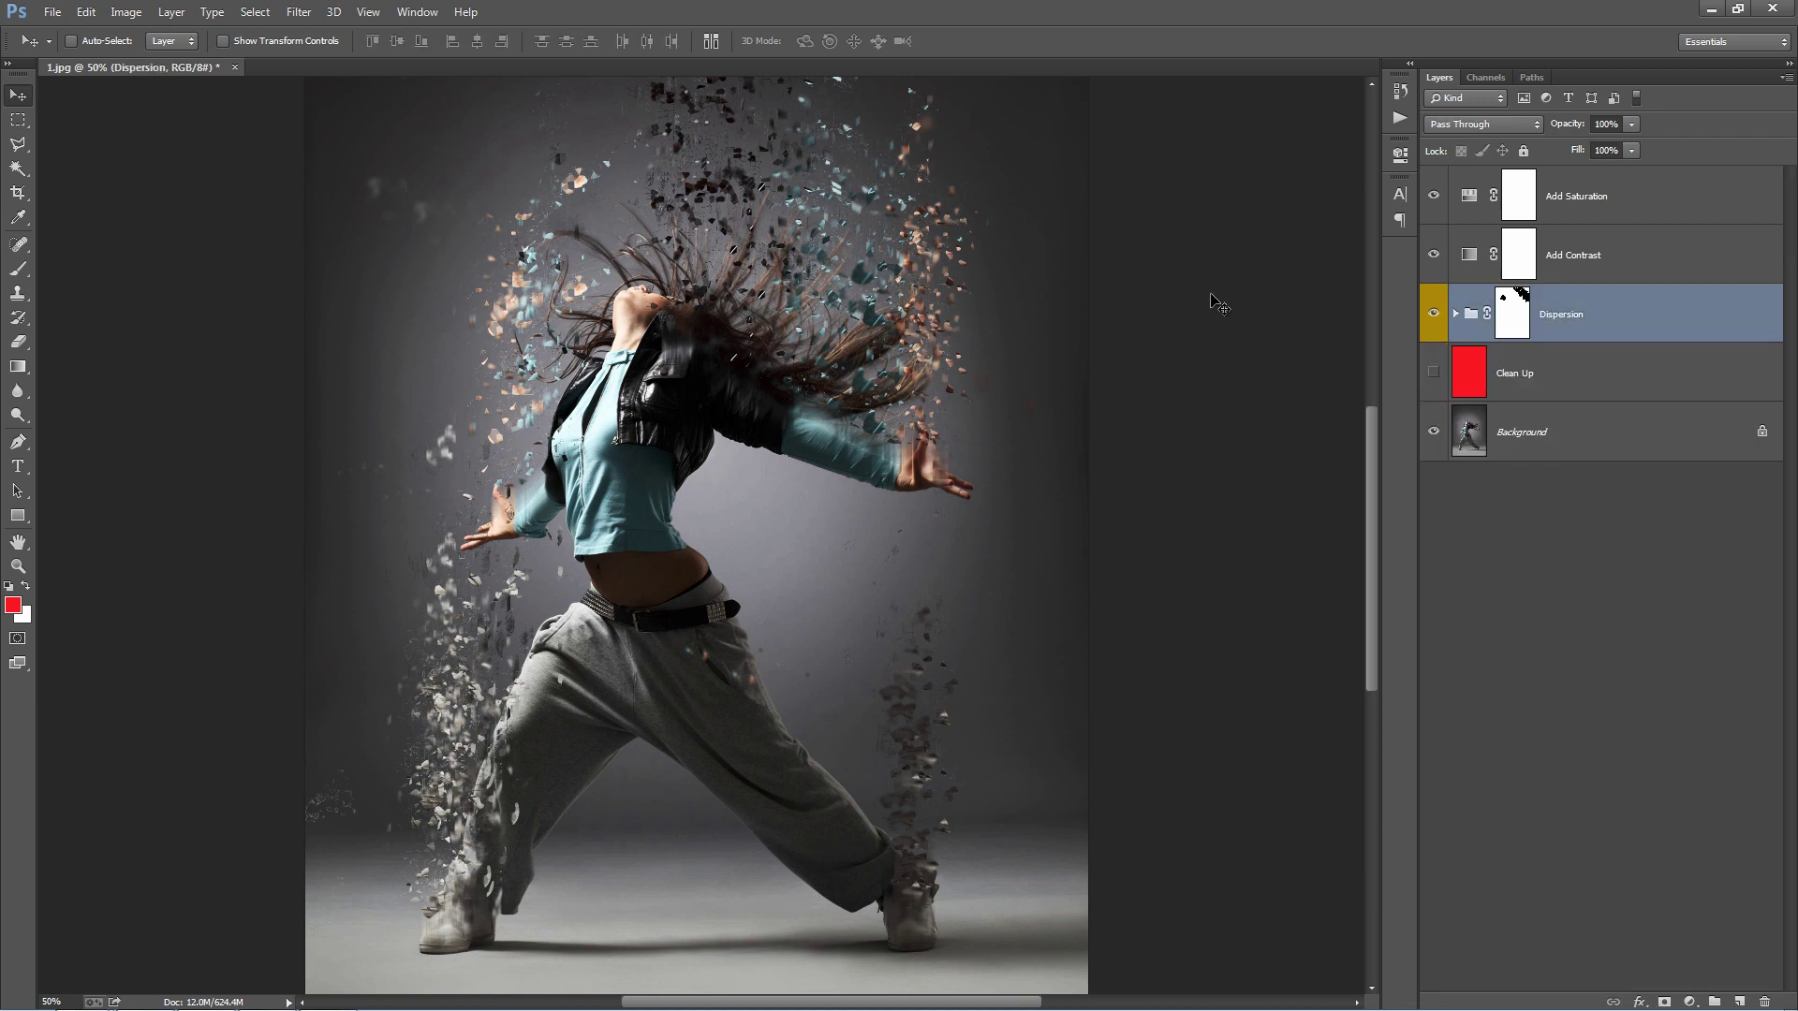
Step: Close 1.jpg with Ctrl+W, discarding unsaved changes
{"action": "key", "text": "ctrl+w"}
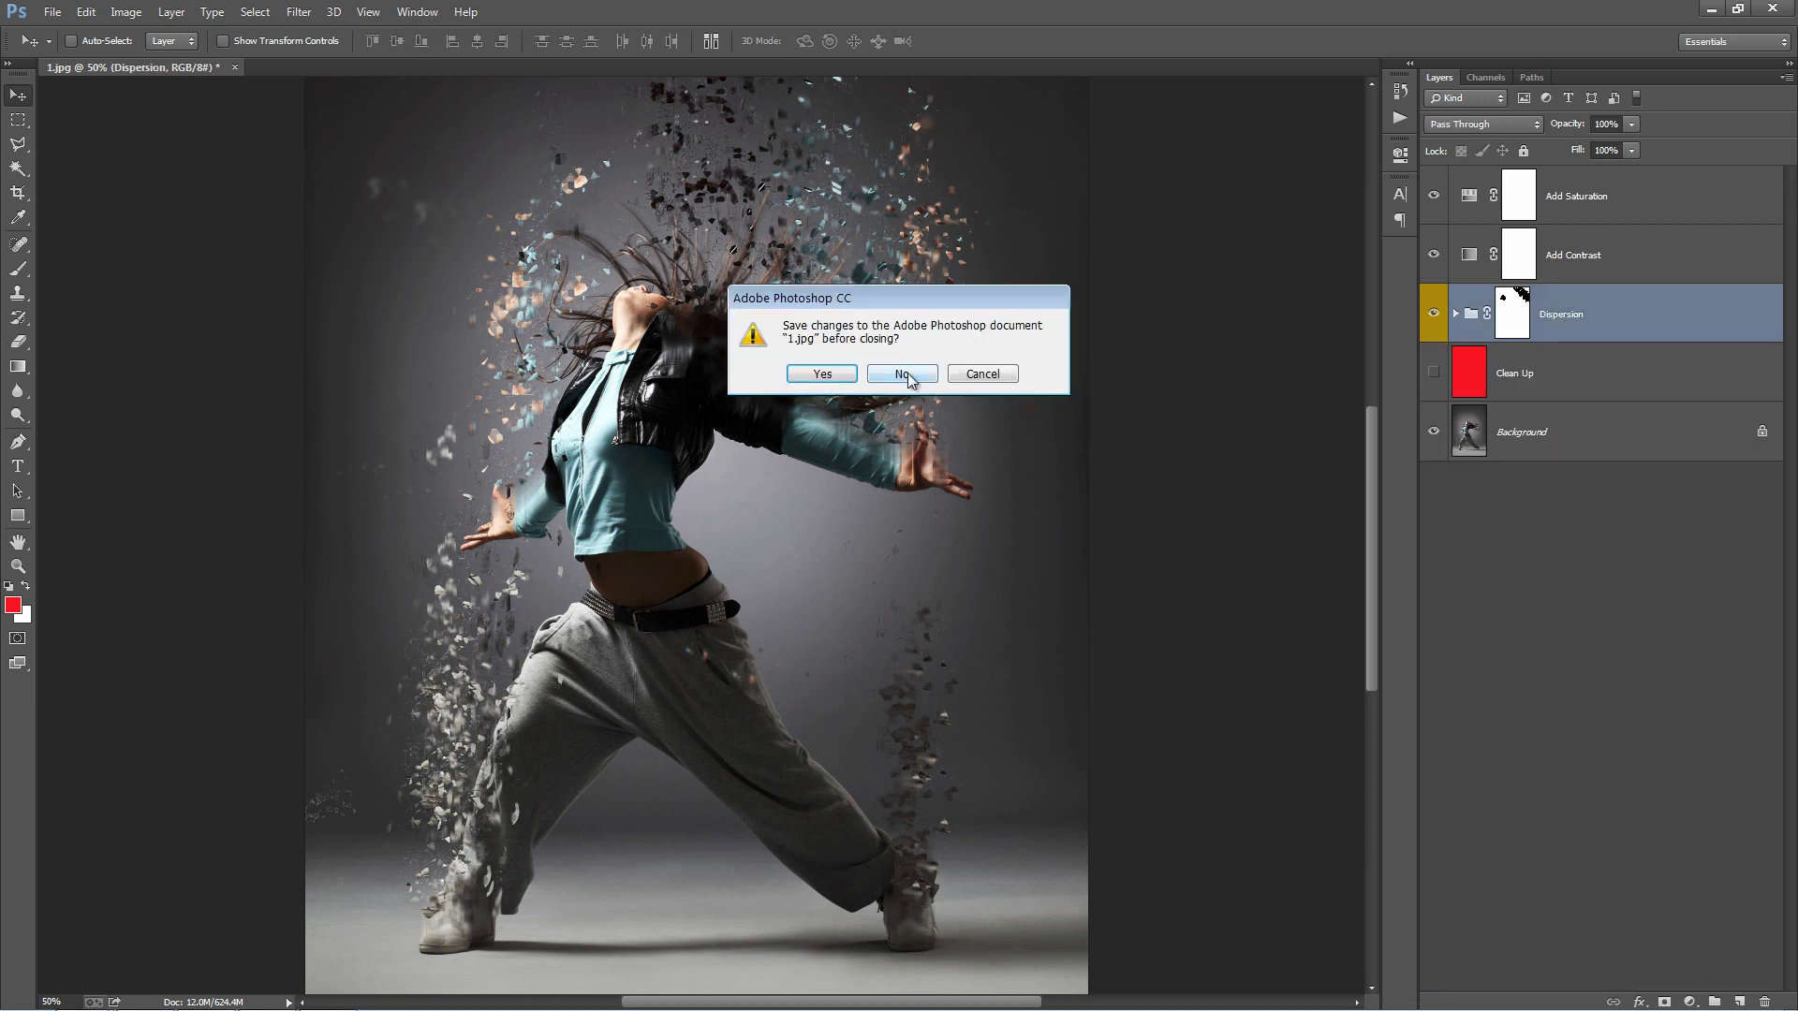
{"action": "left_click", "coordinate": [907, 372]}
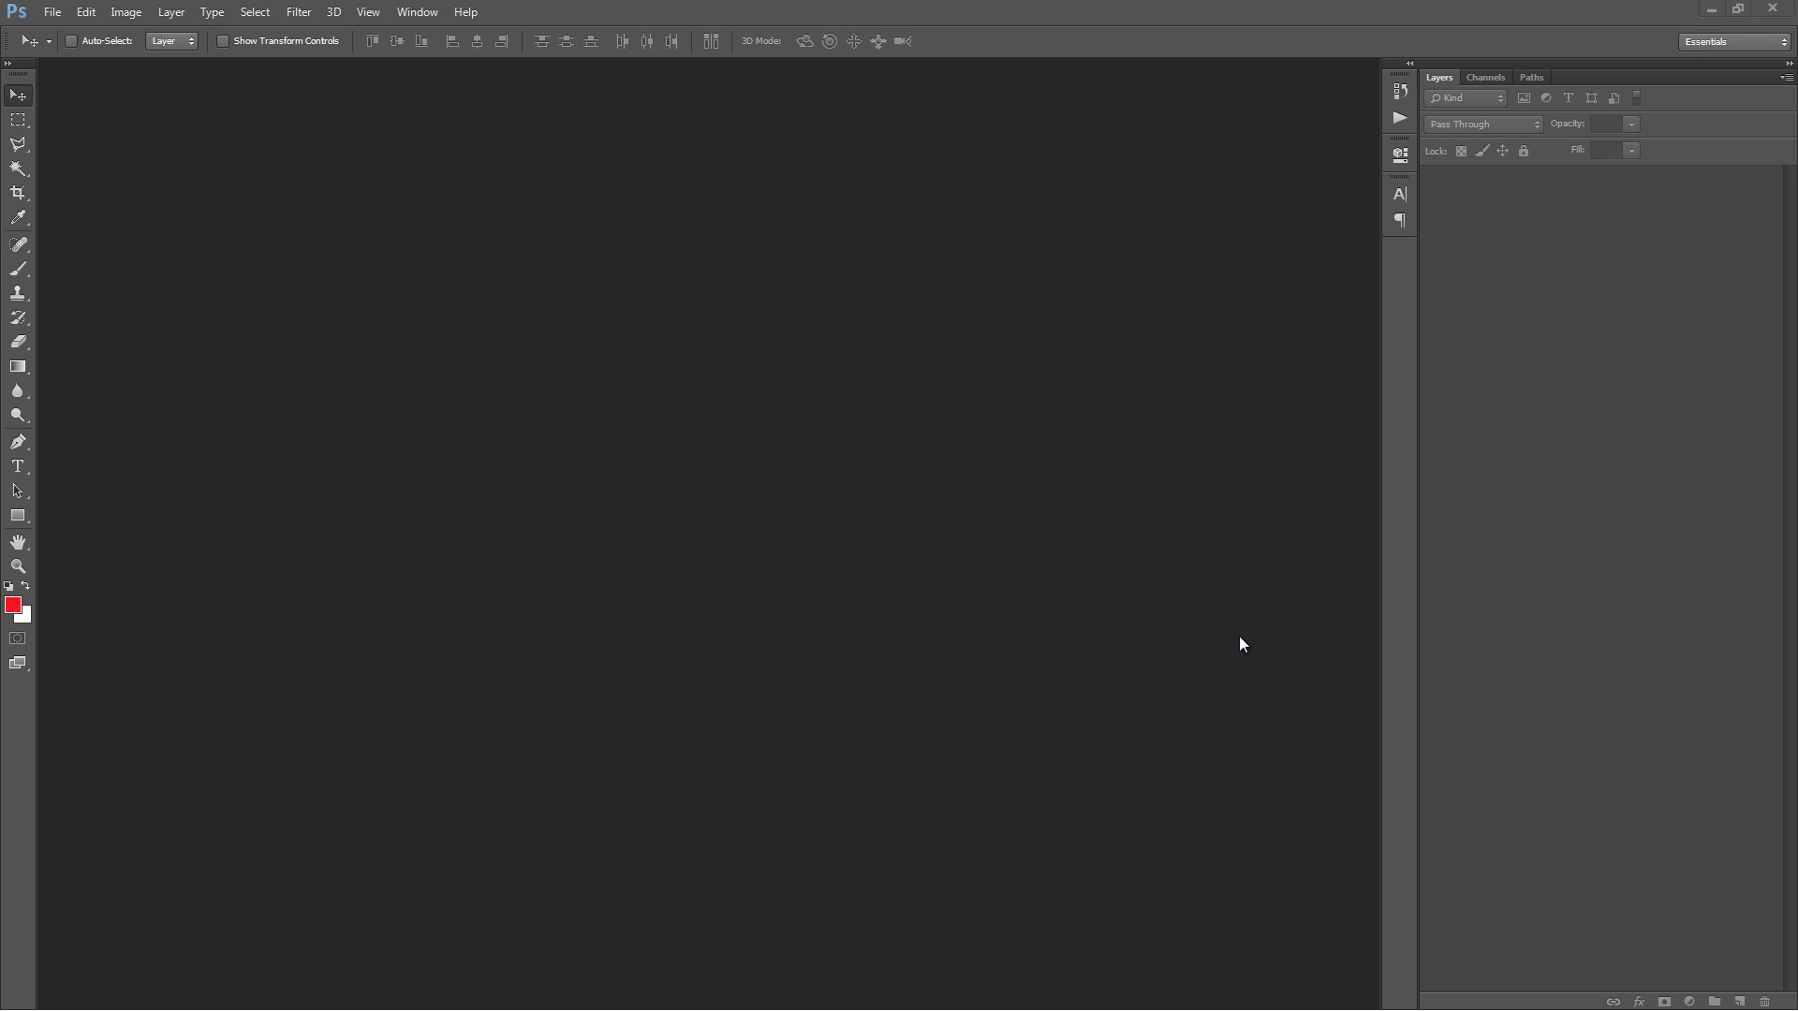
Step: Open 2.png and fit it to the window, keeping the layer name Layer 0
{"action": "key", "text": "ctrl+o"}
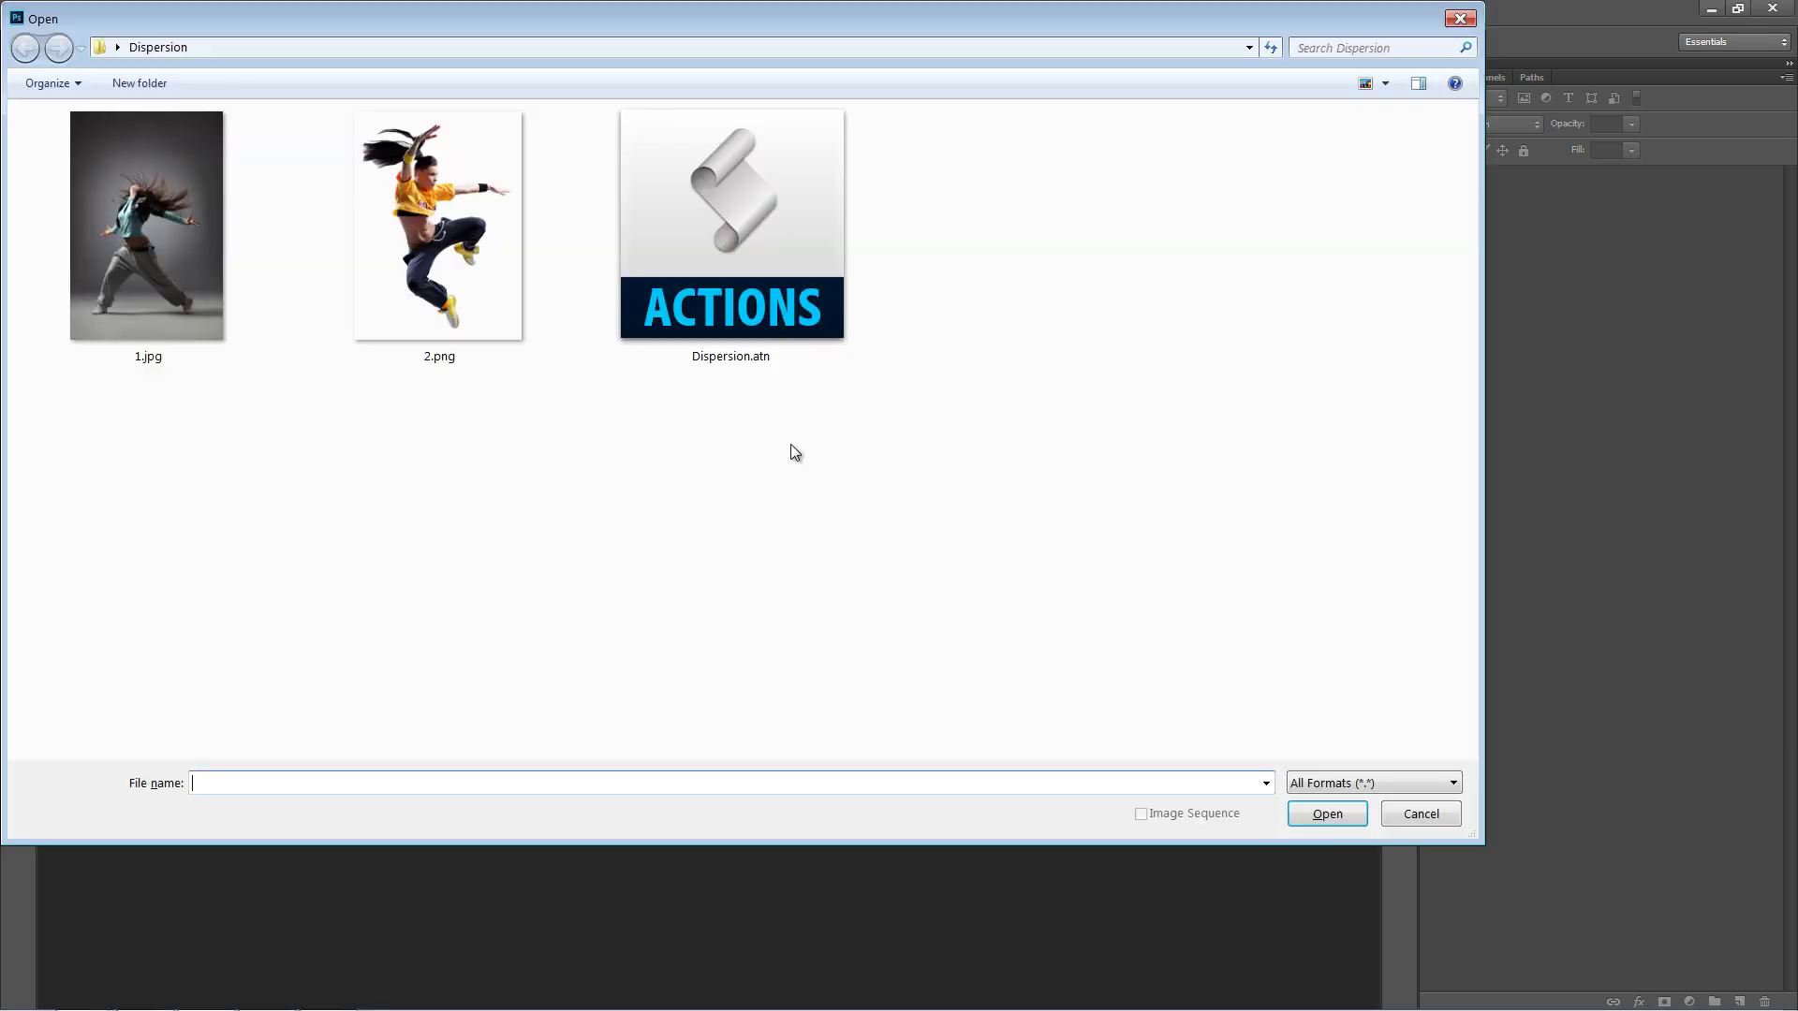
{"action": "double_click", "coordinate": [452, 293]}
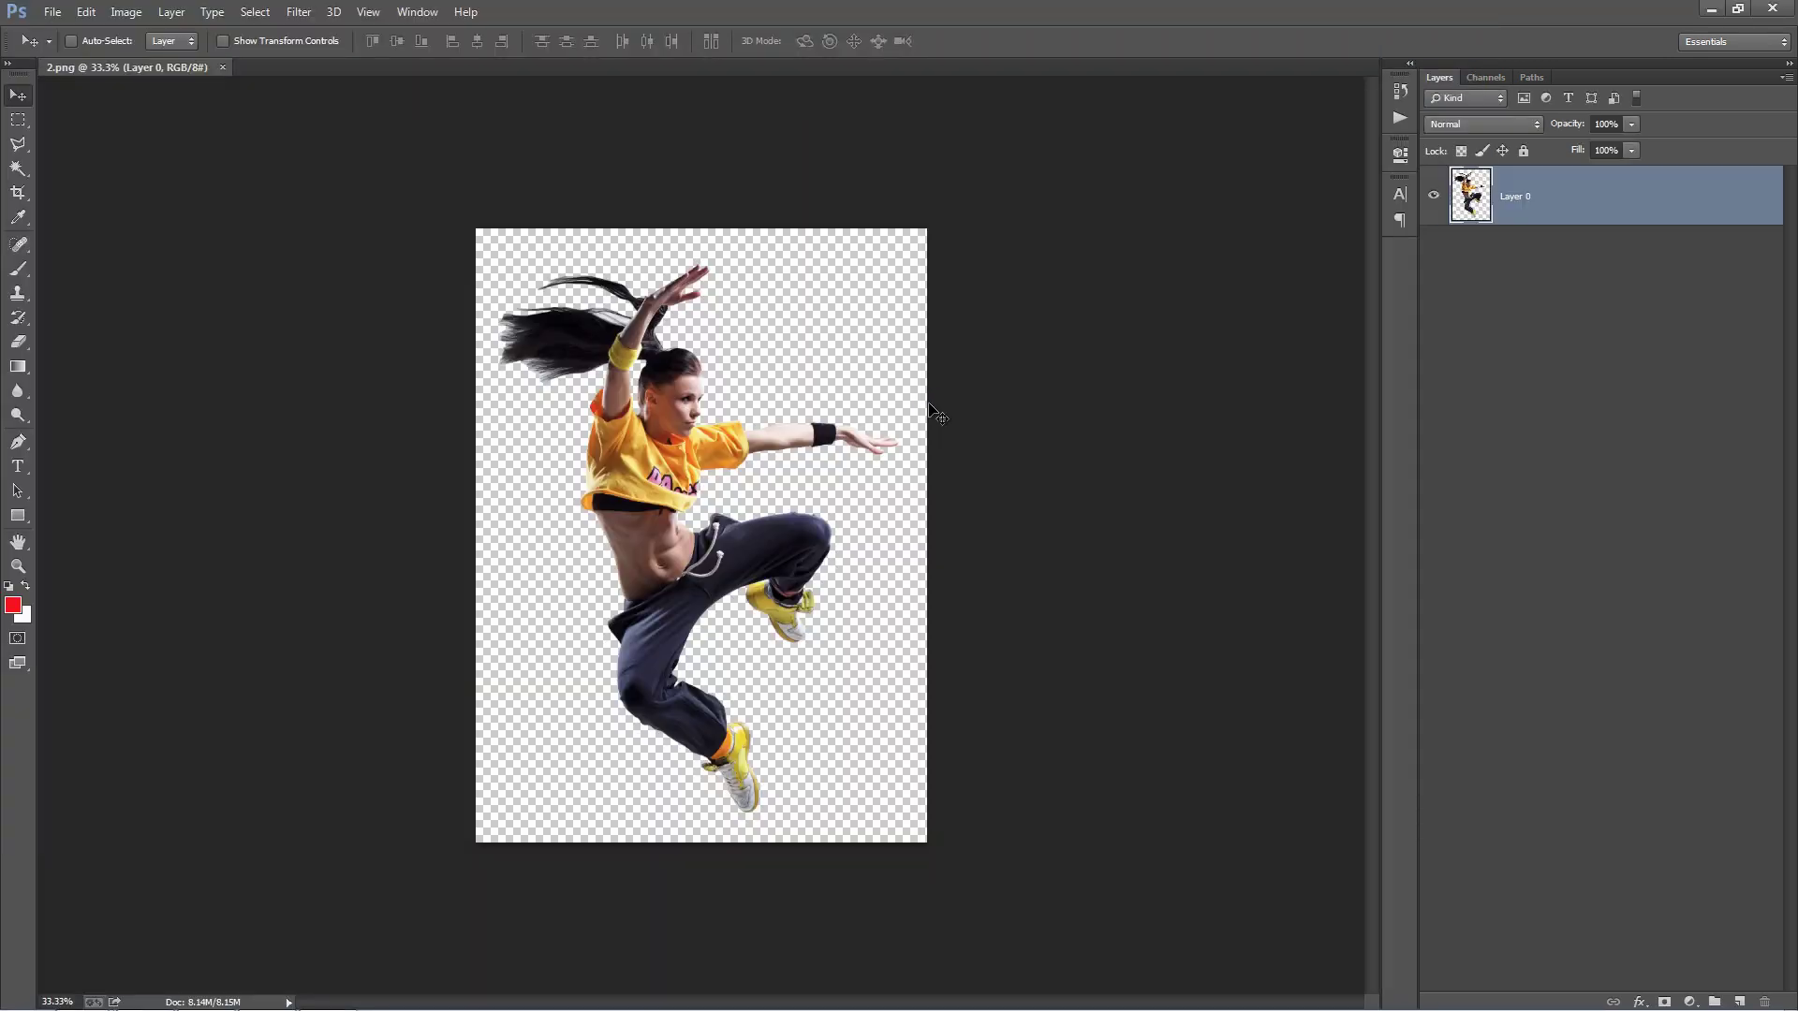
{"action": "key", "text": "ctrl+0"}
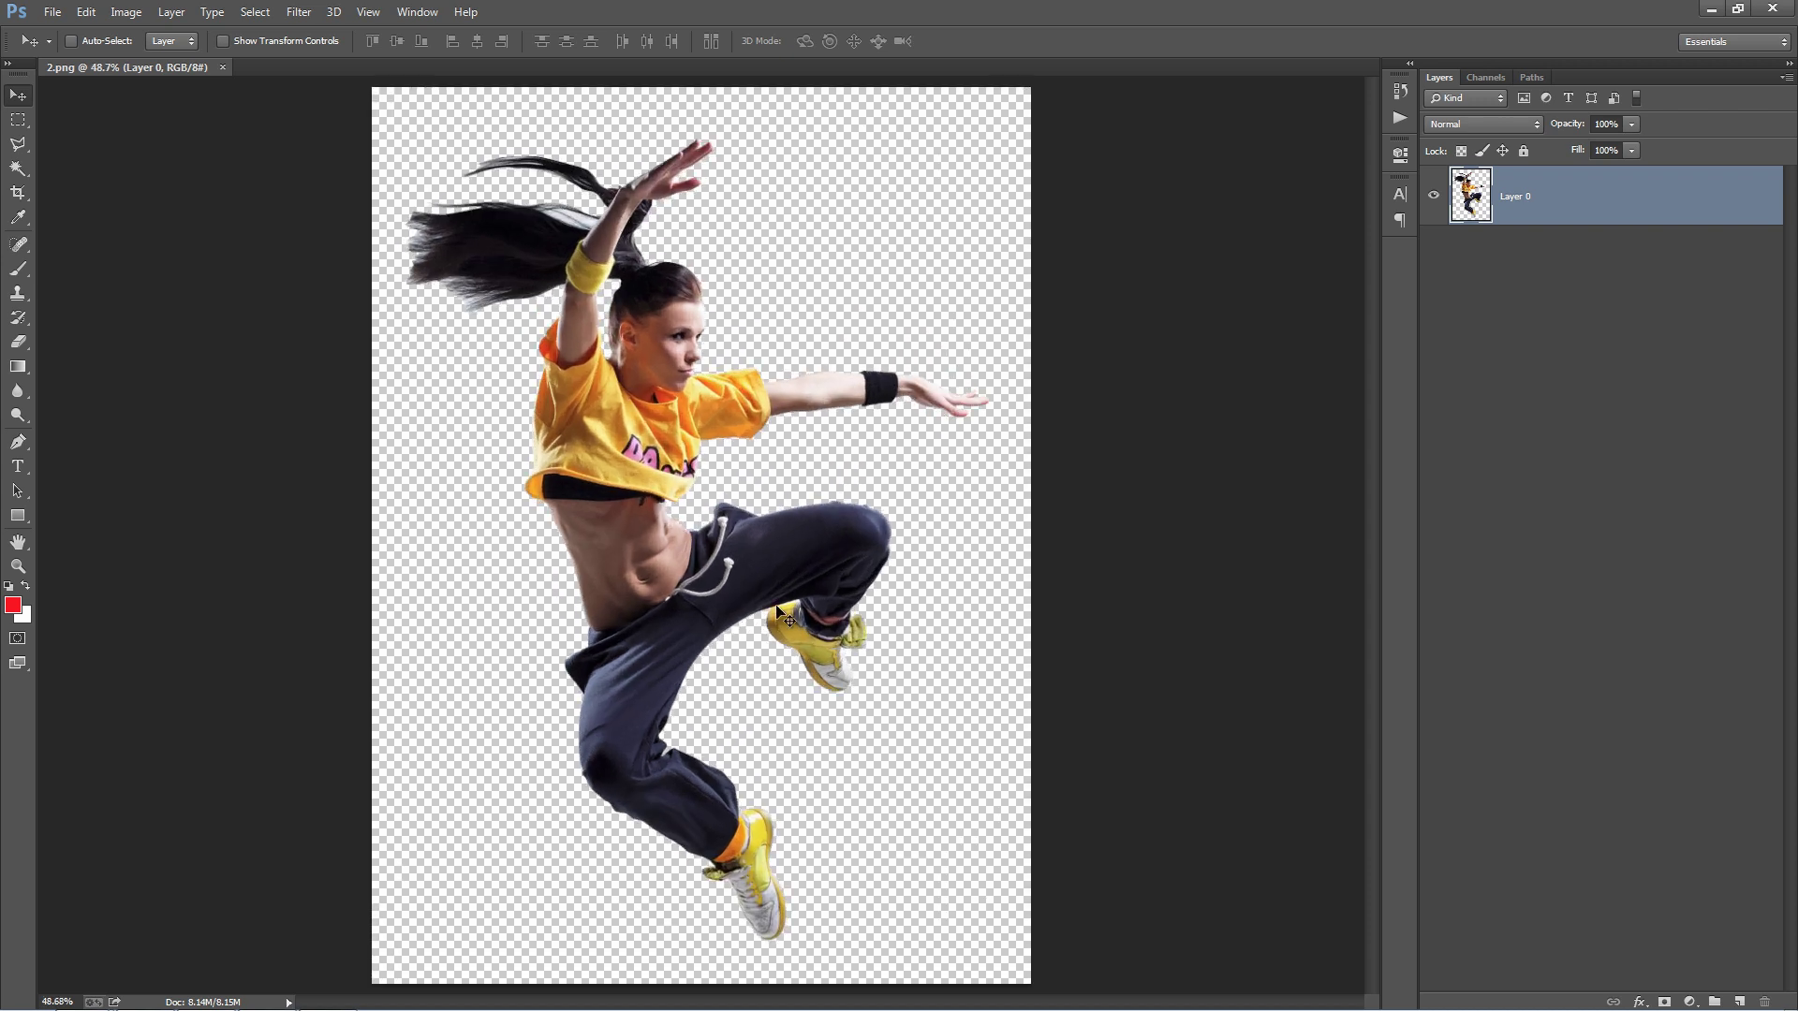
{"action": "double_click", "coordinate": [1517, 198]}
{"action": "key", "text": "Return"}
Step: Convert Layer 0 into a white Background layer via Layer > New > Background from Layer
{"action": "left_click", "coordinate": [172, 13]}
{"action": "mouse_move", "coordinate": [194, 36]}
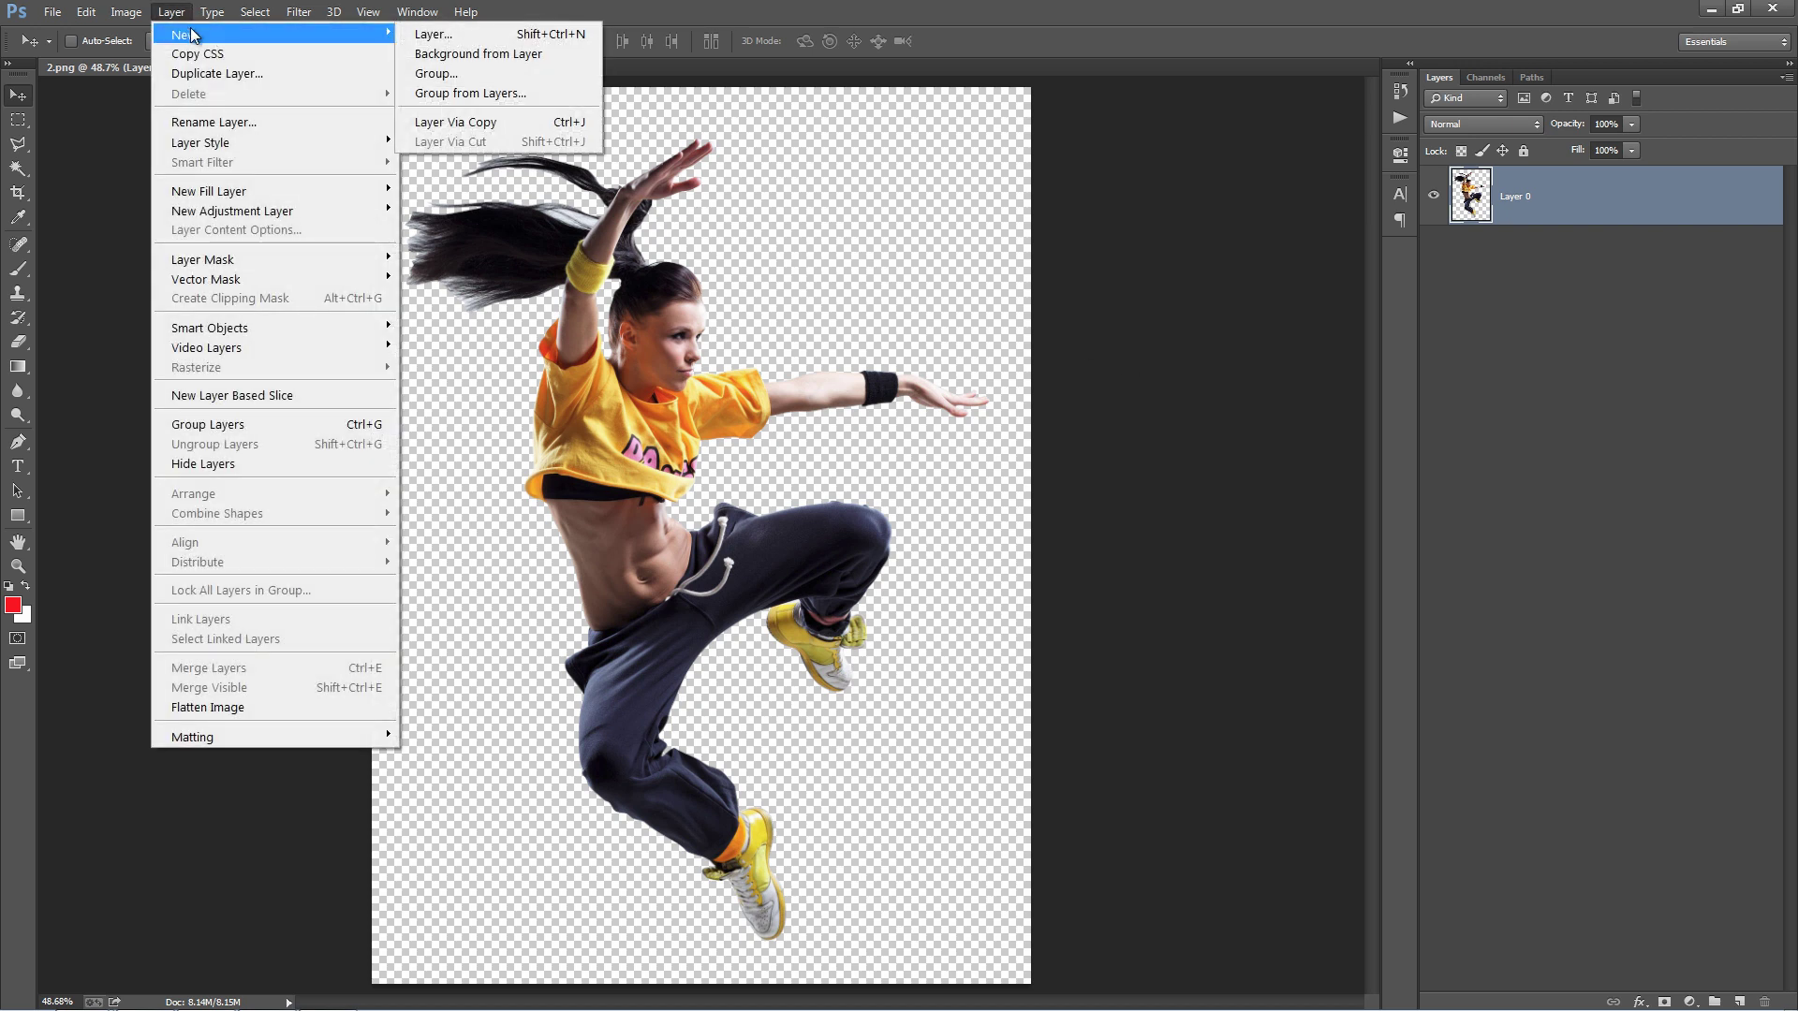
{"action": "left_click", "coordinate": [499, 55]}
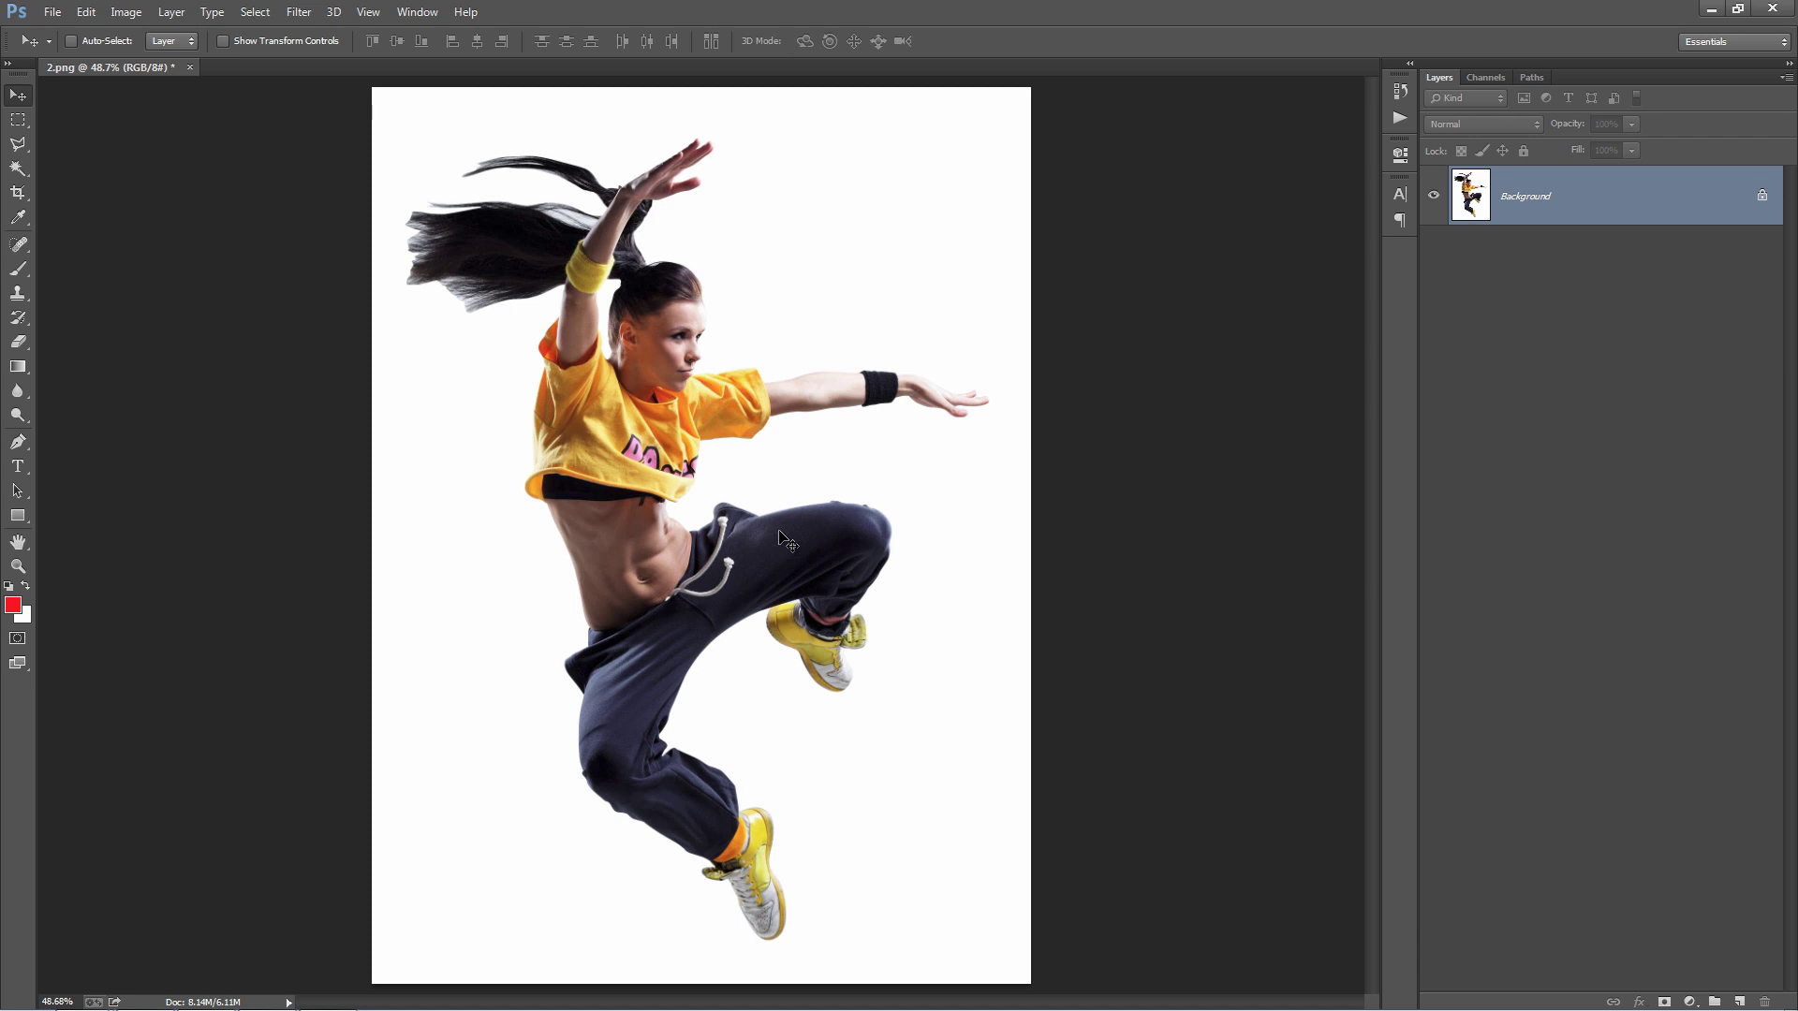
Step: Create a new empty layer named brush
{"action": "key", "text": "ctrl+minus"}
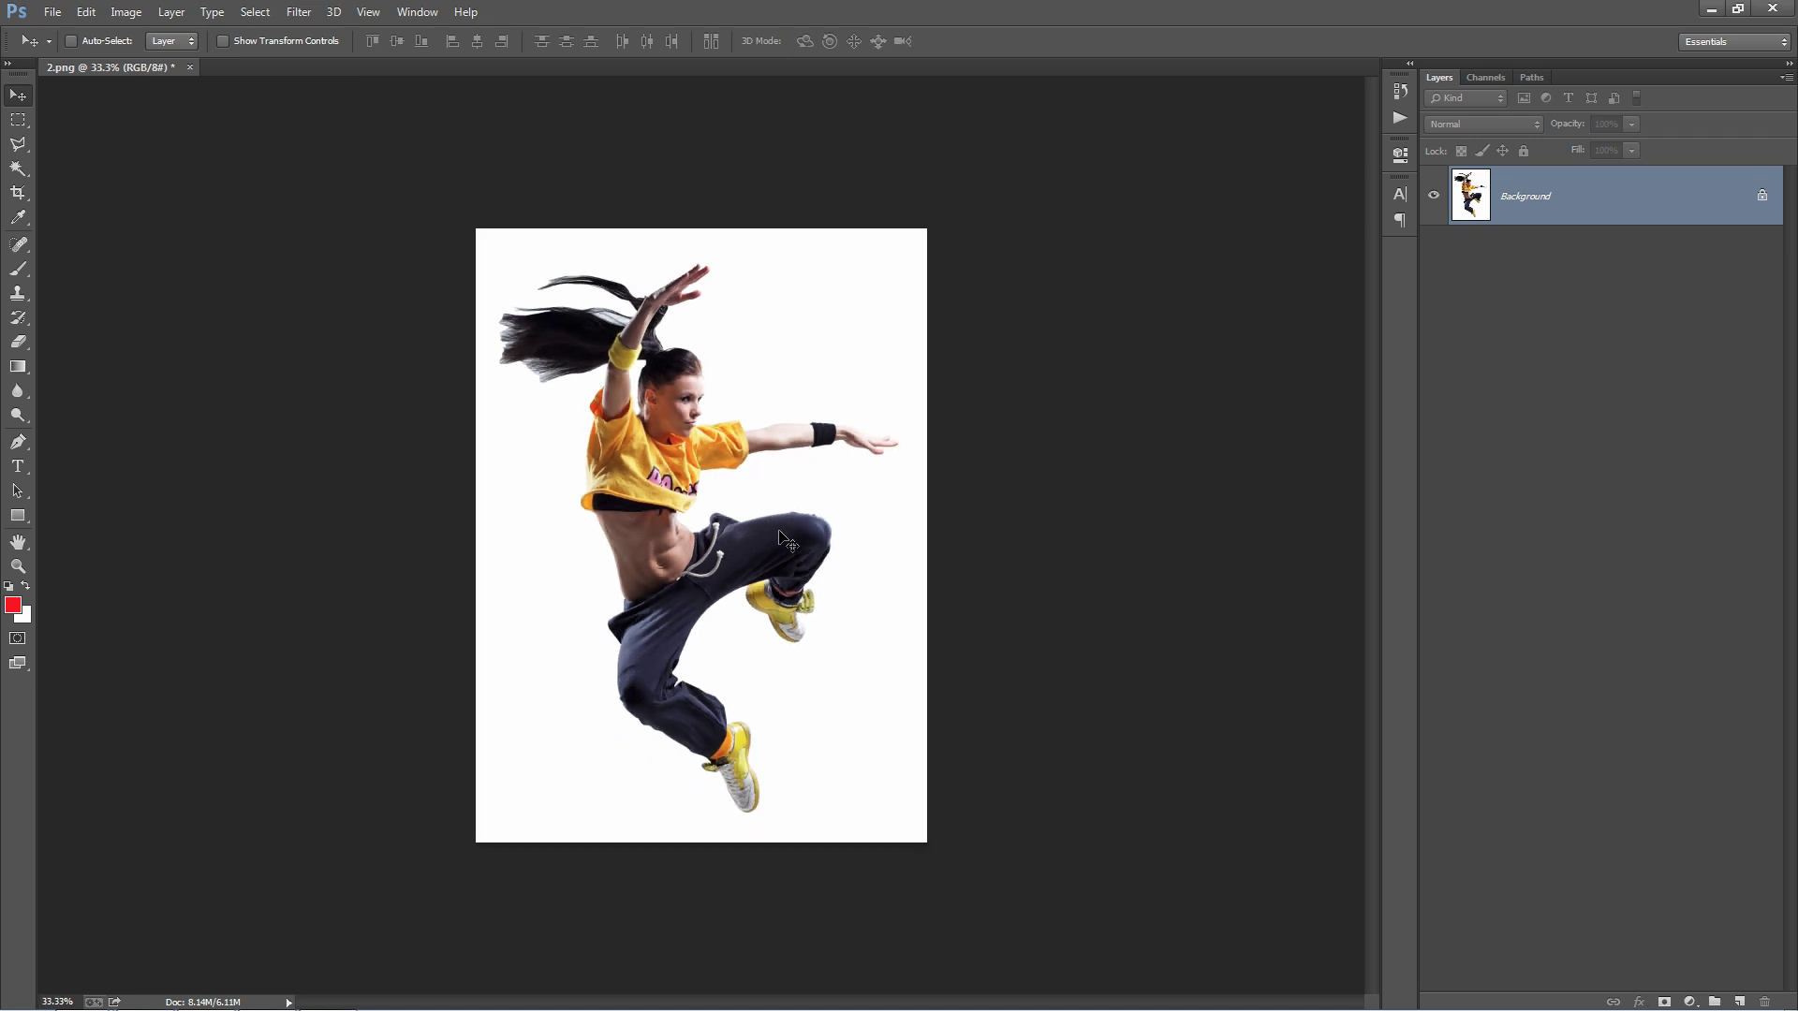
{"action": "key", "text": "ctrl+shift+n"}
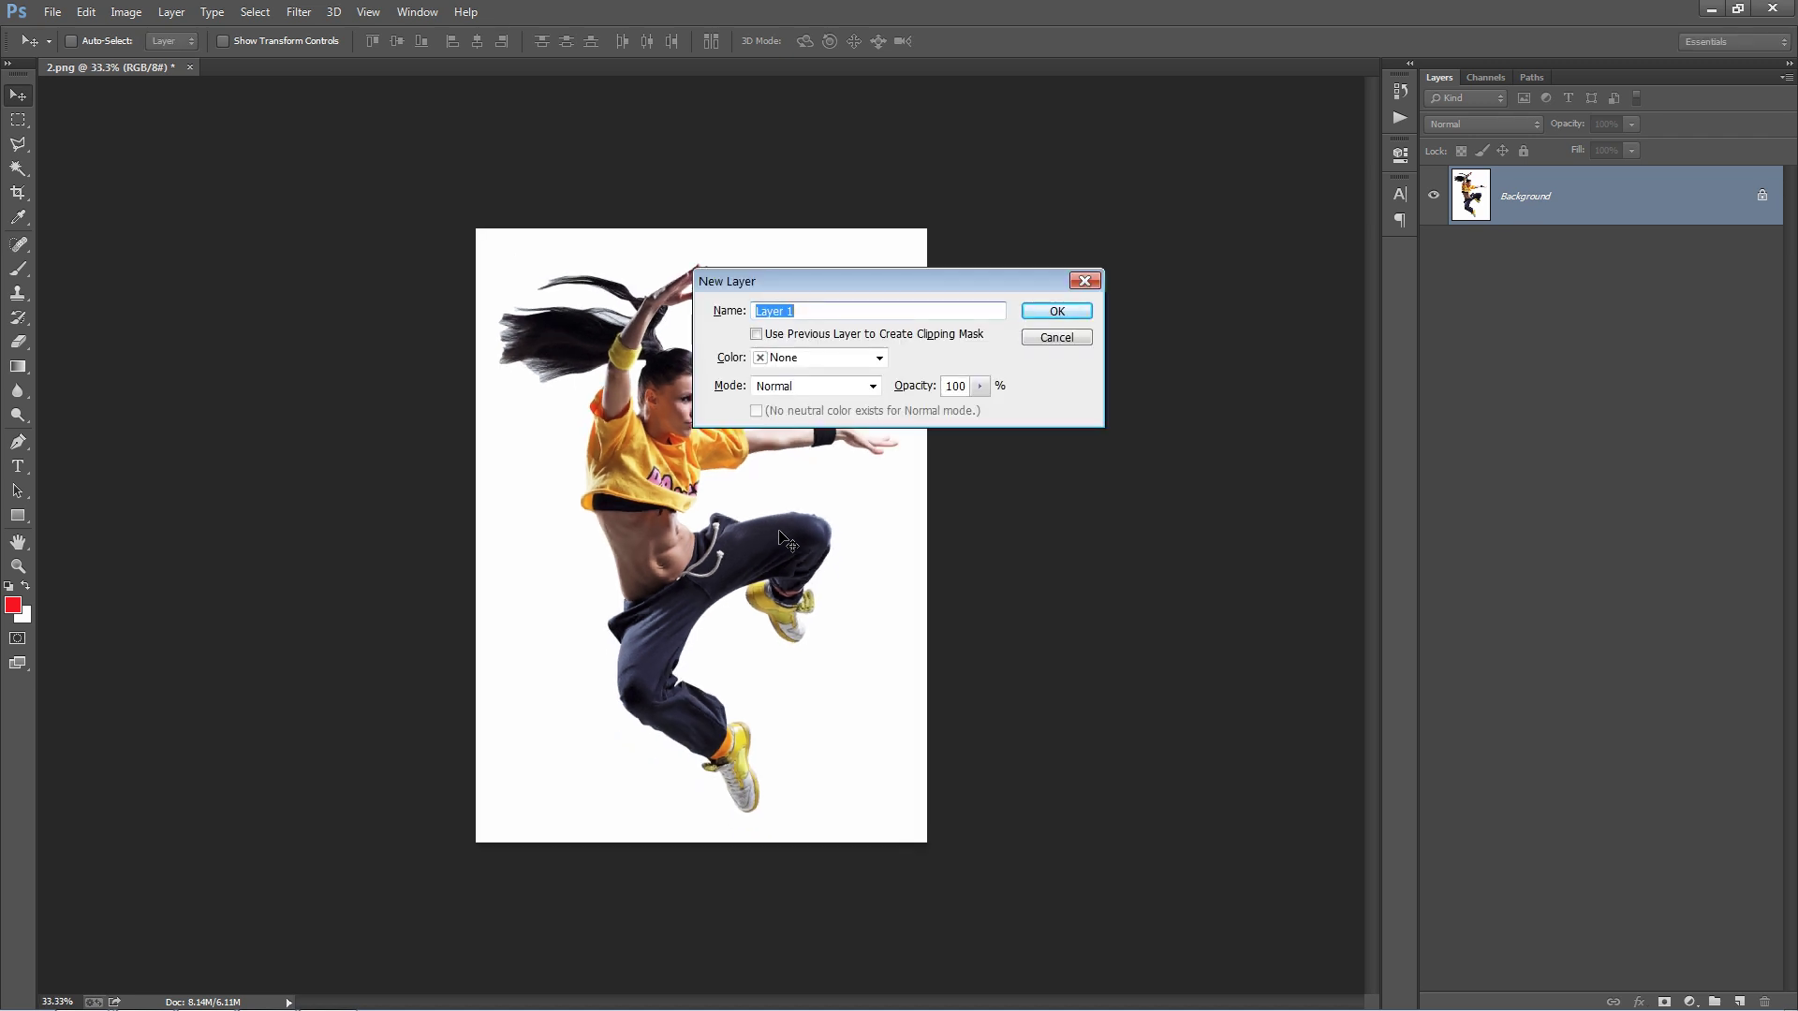
{"action": "type", "text": "brush"}
{"action": "key", "text": "Return"}
Step: Zoom in on the dancer and set up a hard round brush at 50 px
{"action": "key", "text": "z"}
{"action": "left_click", "coordinate": [781, 532]}
{"action": "key", "text": "b"}
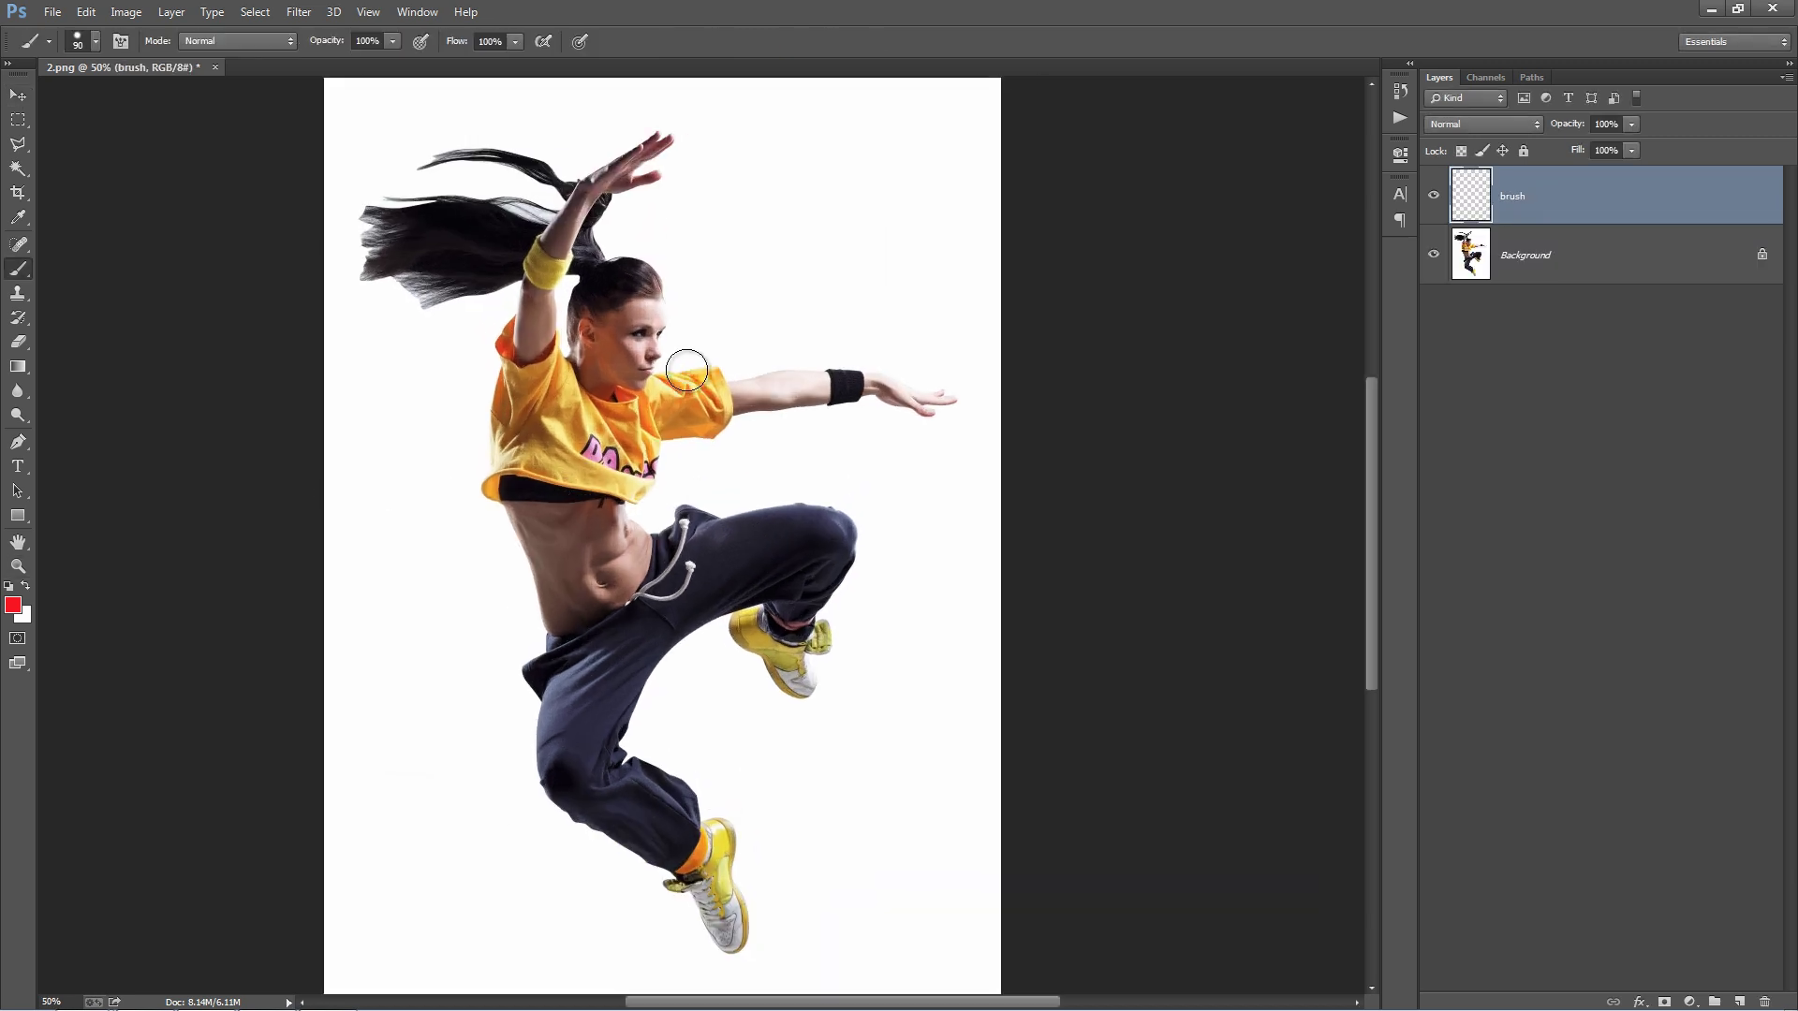
{"action": "key", "text": "bracketright"}
{"action": "key", "text": "bracketright"}
{"action": "right_click", "coordinate": [672, 322]}
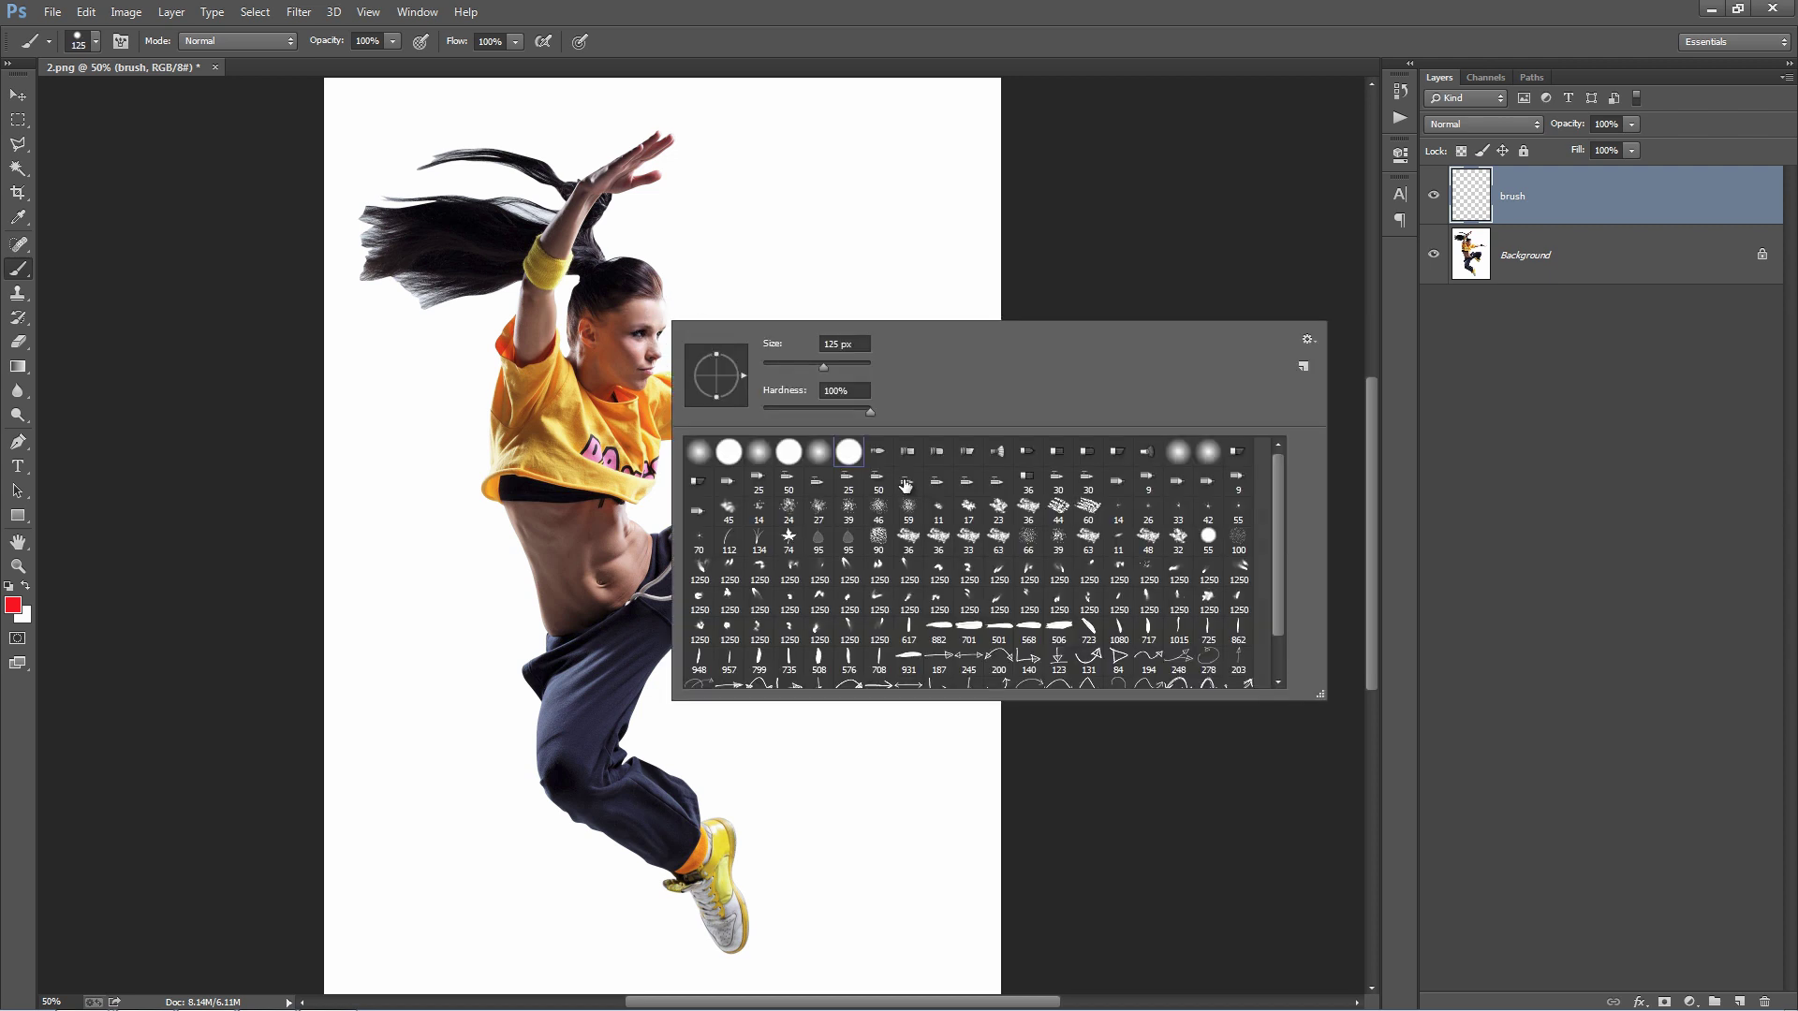
{"action": "double_click", "coordinate": [849, 454]}
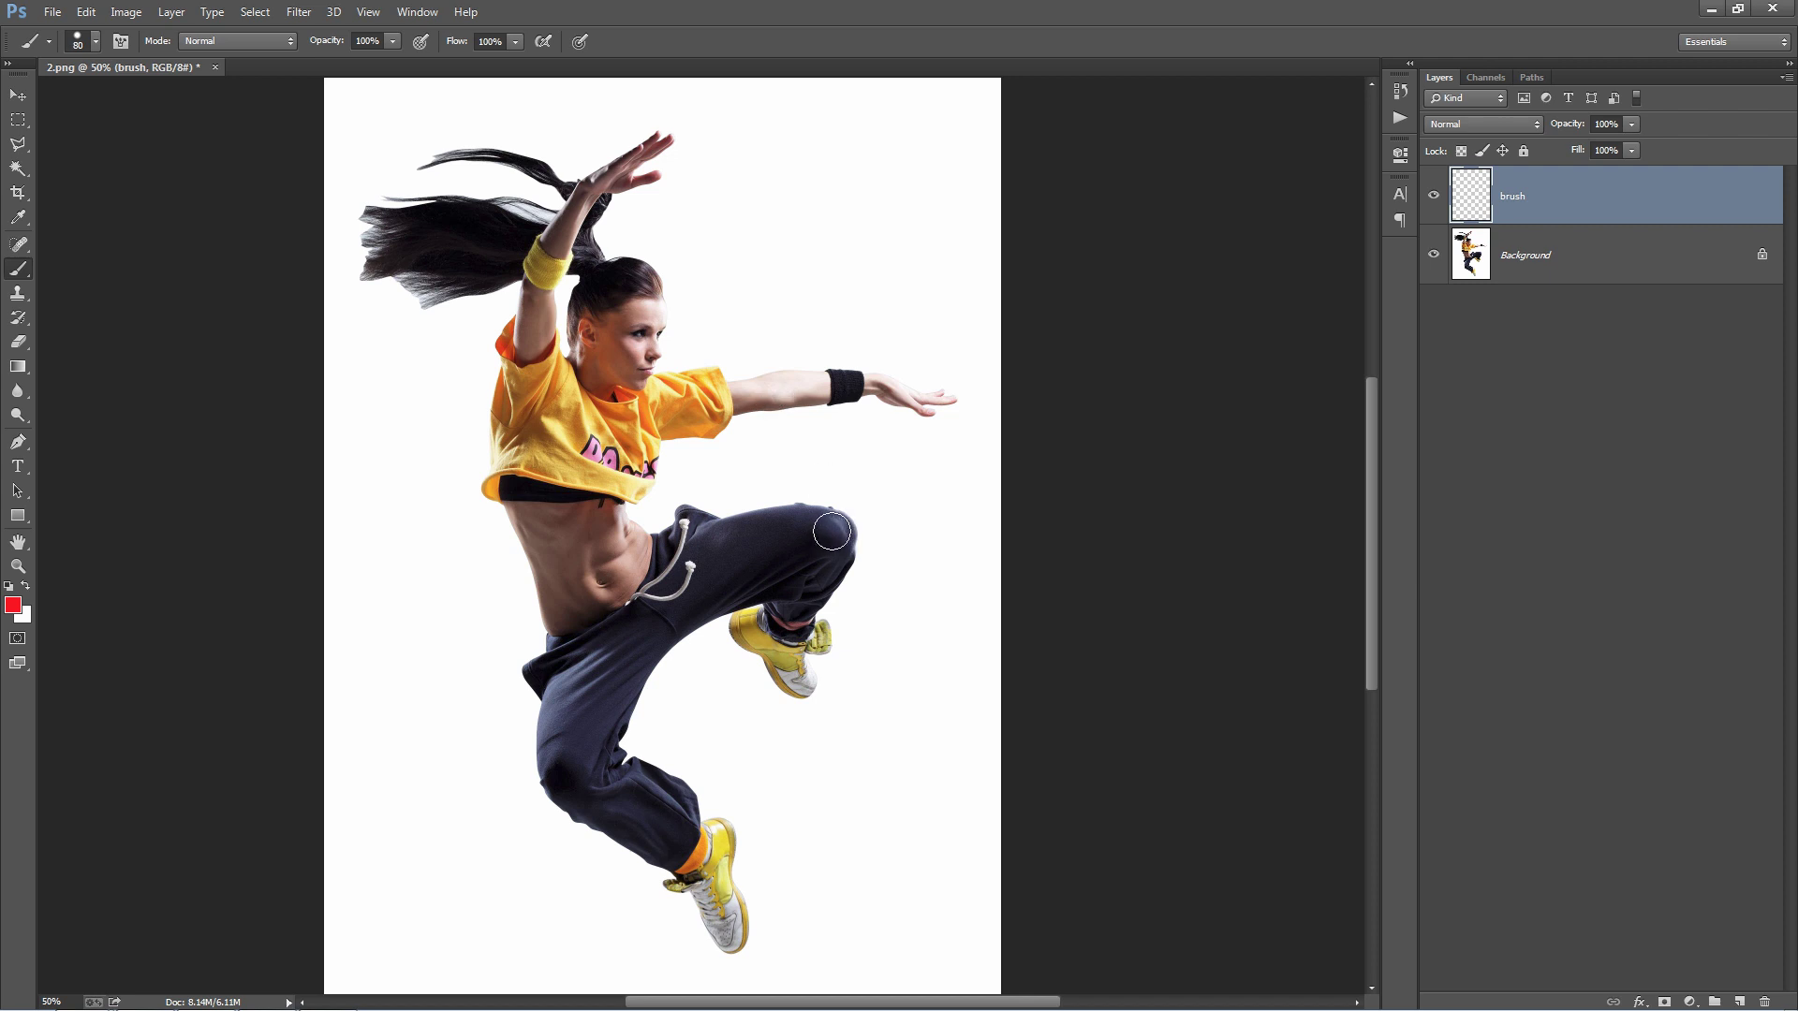
{"action": "key", "text": "bracketleft"}
{"action": "key", "text": "bracketleft"}
{"action": "key", "text": "bracketleft"}
Step: Paint red over the black wristband, outstretched arm, and leg down to the shoe's toe
{"action": "mouse_move", "coordinate": [866, 385]}
{"action": "left_mouse_down"}
{"action": "mouse_move", "coordinate": [740, 394]}
{"action": "mouse_move", "coordinate": [823, 389]}
{"action": "left_mouse_up"}
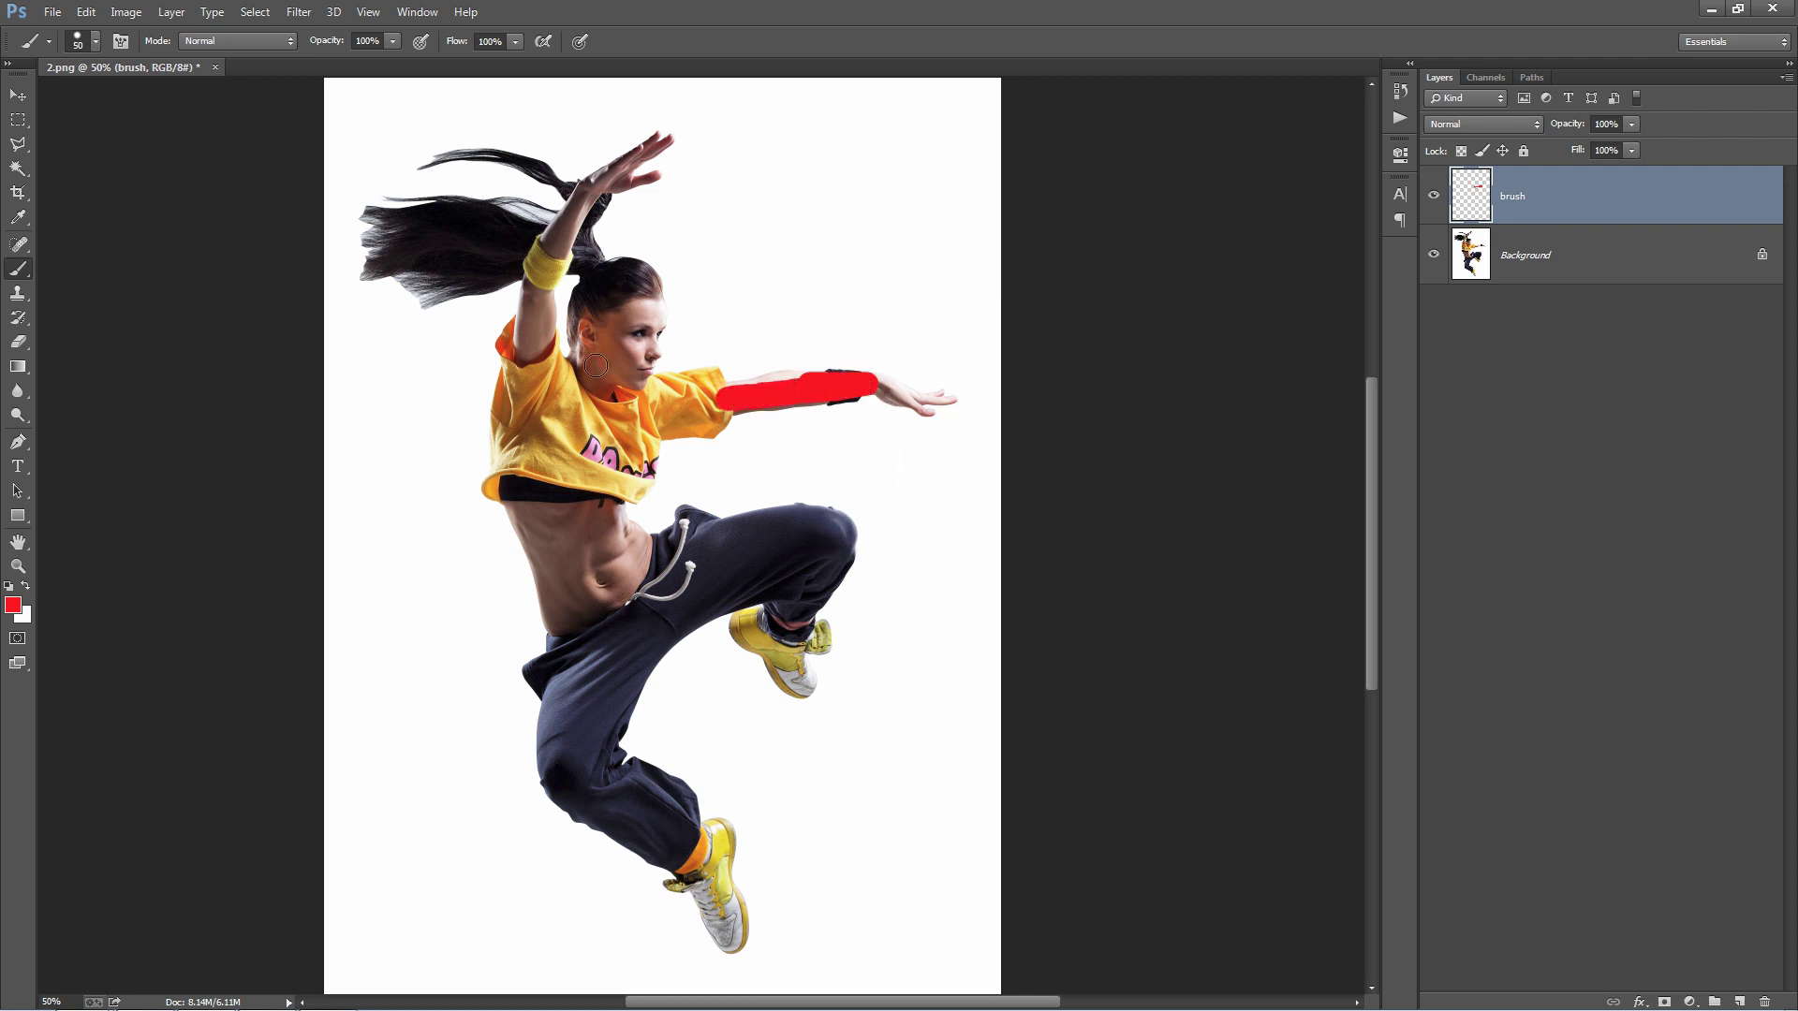
{"action": "mouse_move", "coordinate": [716, 397]}
{"action": "left_mouse_down"}
{"action": "mouse_move", "coordinate": [667, 424]}
{"action": "mouse_move", "coordinate": [726, 412]}
{"action": "mouse_move", "coordinate": [654, 427]}
{"action": "left_mouse_up"}
{"action": "key", "text": "bracketright"}
{"action": "key", "text": "bracketright"}
{"action": "mouse_move", "coordinate": [824, 530]}
{"action": "left_mouse_down"}
{"action": "mouse_move", "coordinate": [827, 580]}
{"action": "mouse_move", "coordinate": [746, 624]}
{"action": "mouse_move", "coordinate": [790, 662]}
{"action": "left_mouse_up"}
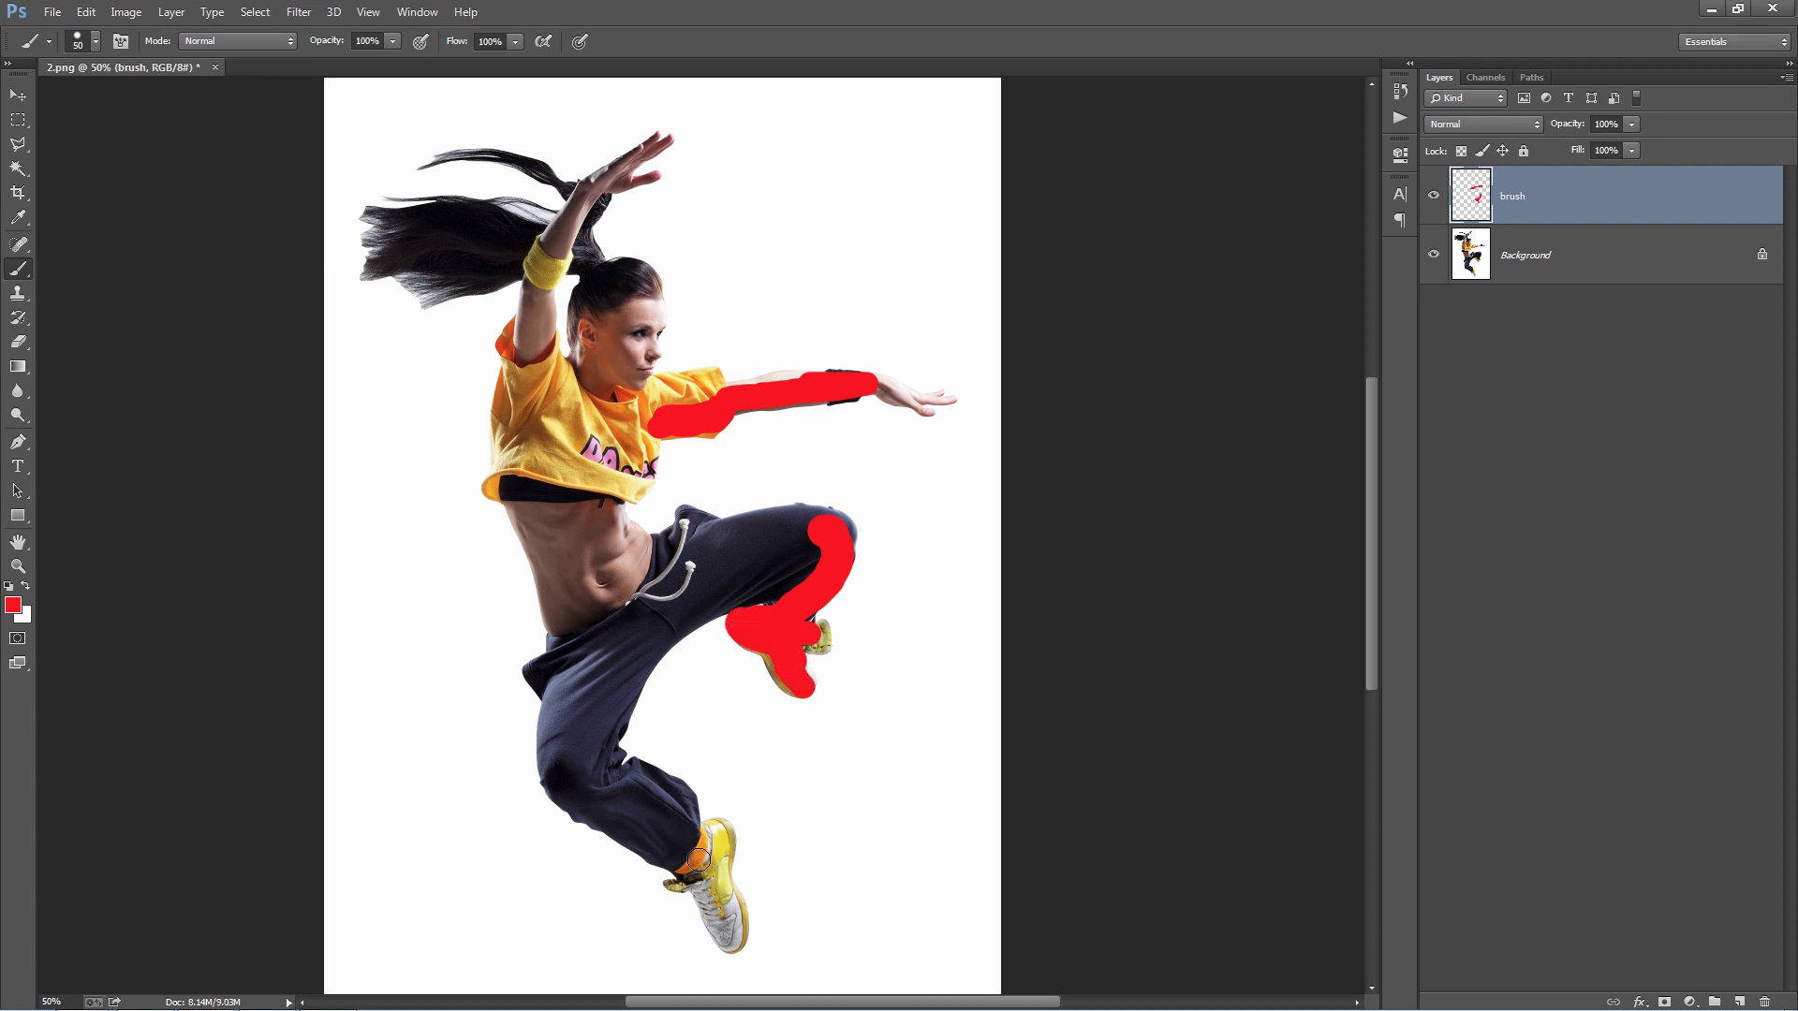
{"action": "left_click_drag", "start_coordinate": [699, 860], "coordinate": [698, 873]}
{"action": "scroll", "coordinate": [710, 786], "scroll_direction": "down", "scroll_amount": 3}
{"action": "mouse_move", "coordinate": [711, 756]}
{"action": "left_mouse_down"}
{"action": "mouse_move", "coordinate": [727, 825]}
{"action": "mouse_move", "coordinate": [714, 732]}
{"action": "mouse_move", "coordinate": [702, 747]}
{"action": "mouse_move", "coordinate": [733, 821]}
{"action": "mouse_move", "coordinate": [682, 735]}
{"action": "mouse_move", "coordinate": [684, 755]}
{"action": "mouse_move", "coordinate": [581, 679]}
{"action": "left_mouse_up"}
Step: Paint red over the yellow wristband and raised hand's fingers with a 70 px, then 35 px brush
{"action": "key", "text": "bracketright"}
{"action": "key", "text": "bracketright"}
{"action": "scroll", "coordinate": [580, 679], "scroll_direction": "up", "scroll_amount": 2}
{"action": "key", "text": "bracketleft"}
{"action": "key", "text": "bracketright"}
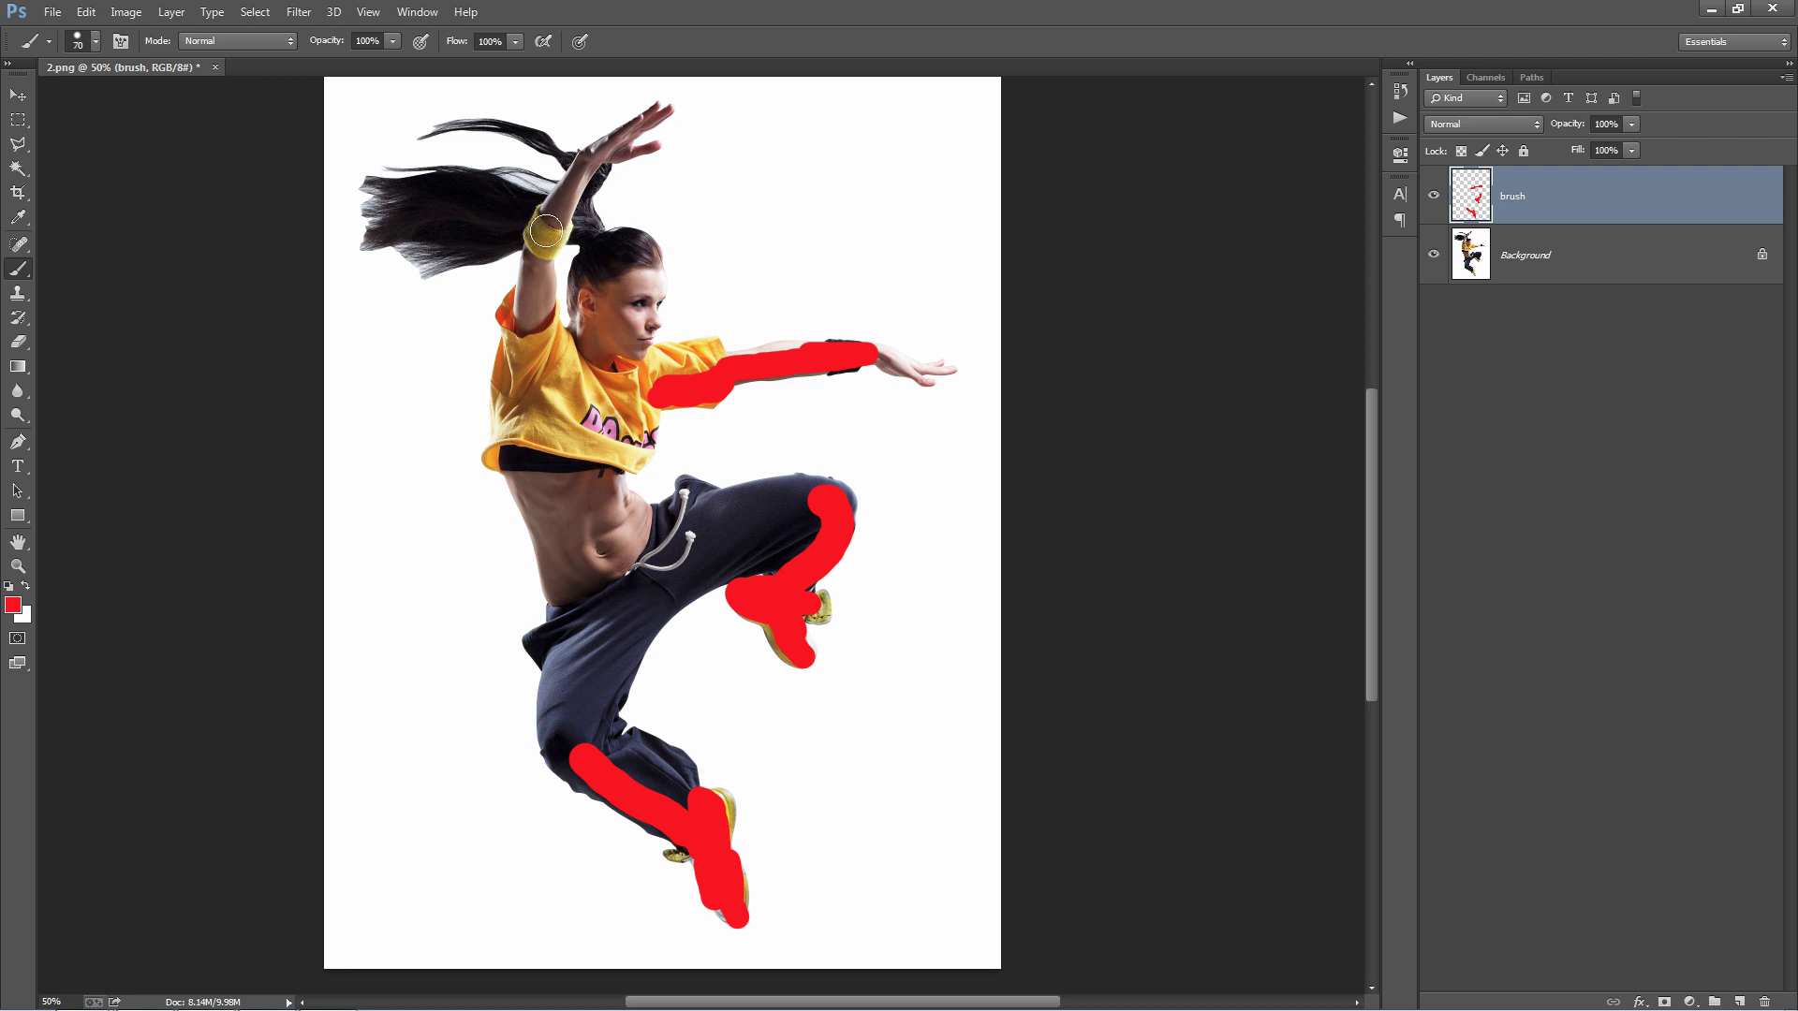
{"action": "left_click_drag", "start_coordinate": [546, 233], "coordinate": [543, 236]}
{"action": "key", "text": "bracketleft"}
{"action": "key", "text": "bracketleft"}
{"action": "key", "text": "bracketleft"}
{"action": "mouse_move", "coordinate": [655, 117]}
{"action": "left_mouse_down"}
{"action": "mouse_move", "coordinate": [619, 145]}
{"action": "mouse_move", "coordinate": [646, 149]}
{"action": "mouse_move", "coordinate": [621, 149]}
{"action": "left_mouse_up"}
{"action": "key", "text": "bracketleft"}
{"action": "scroll", "coordinate": [927, 481], "scroll_direction": "up", "scroll_amount": 1}
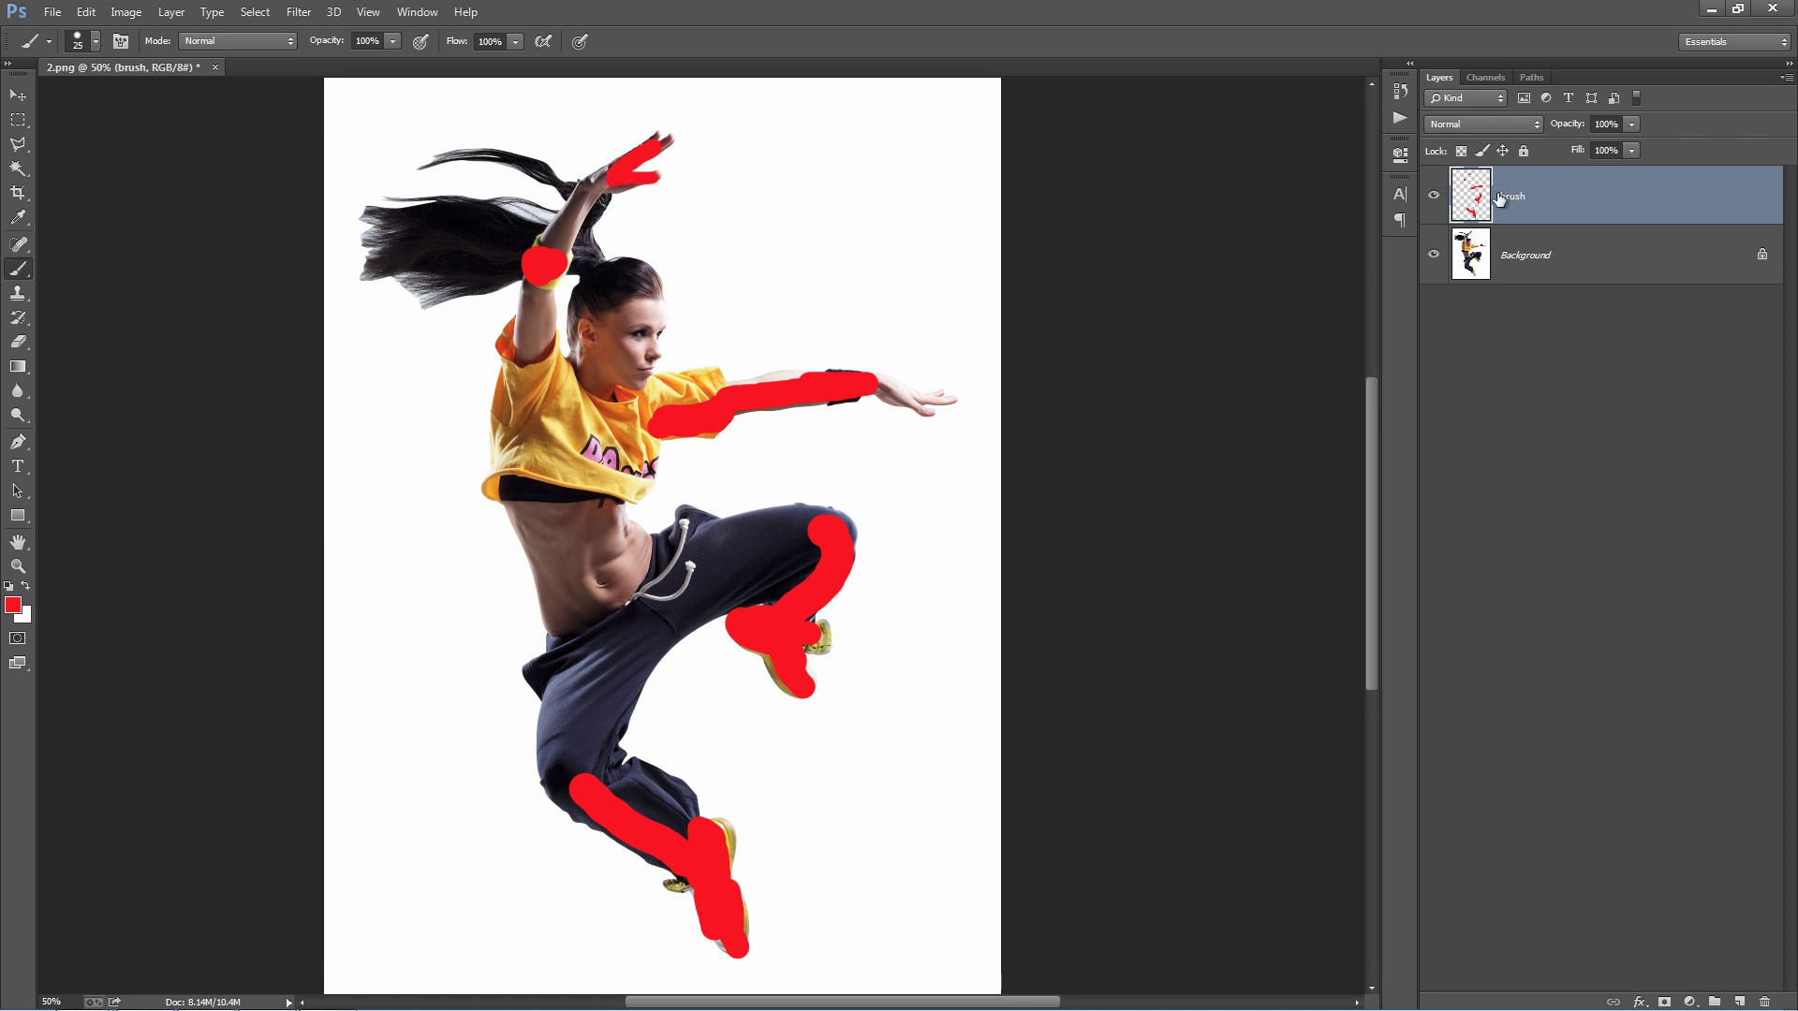
Step: Run the DOWN dispersion action from the Actions panel on 2.png
{"action": "left_click", "coordinate": [1399, 118]}
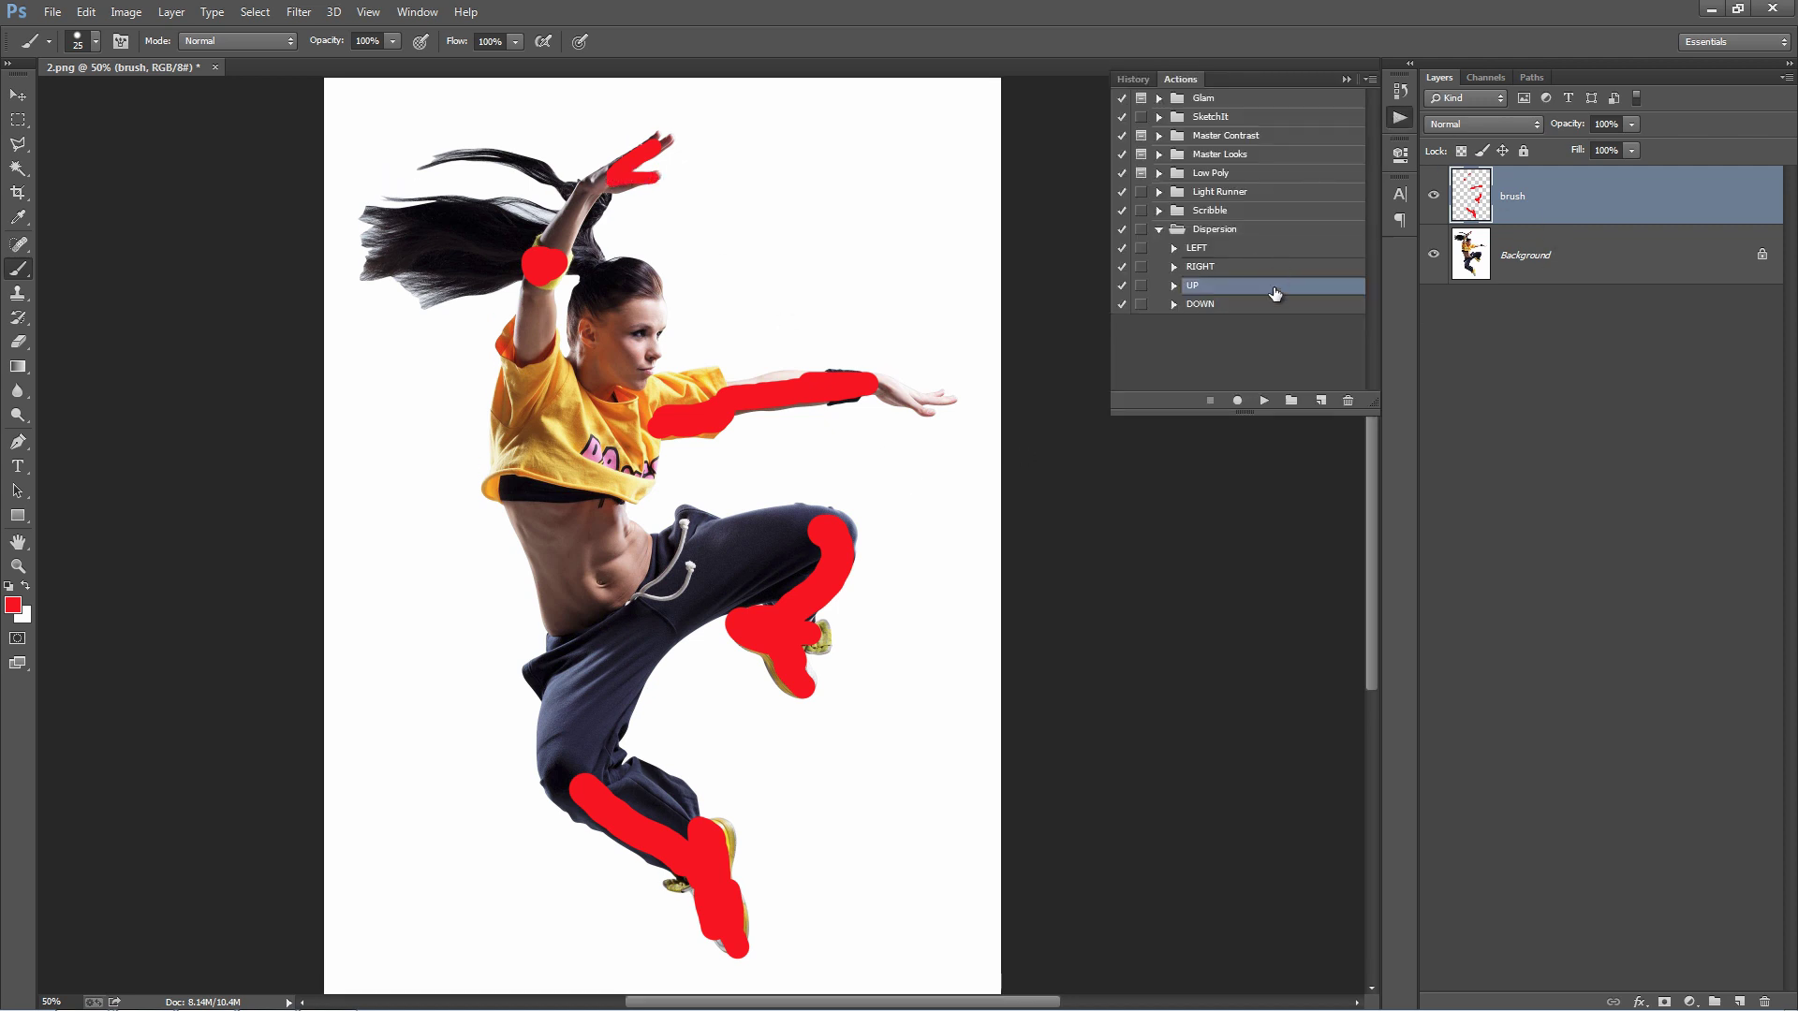
{"action": "left_click", "coordinate": [1214, 308]}
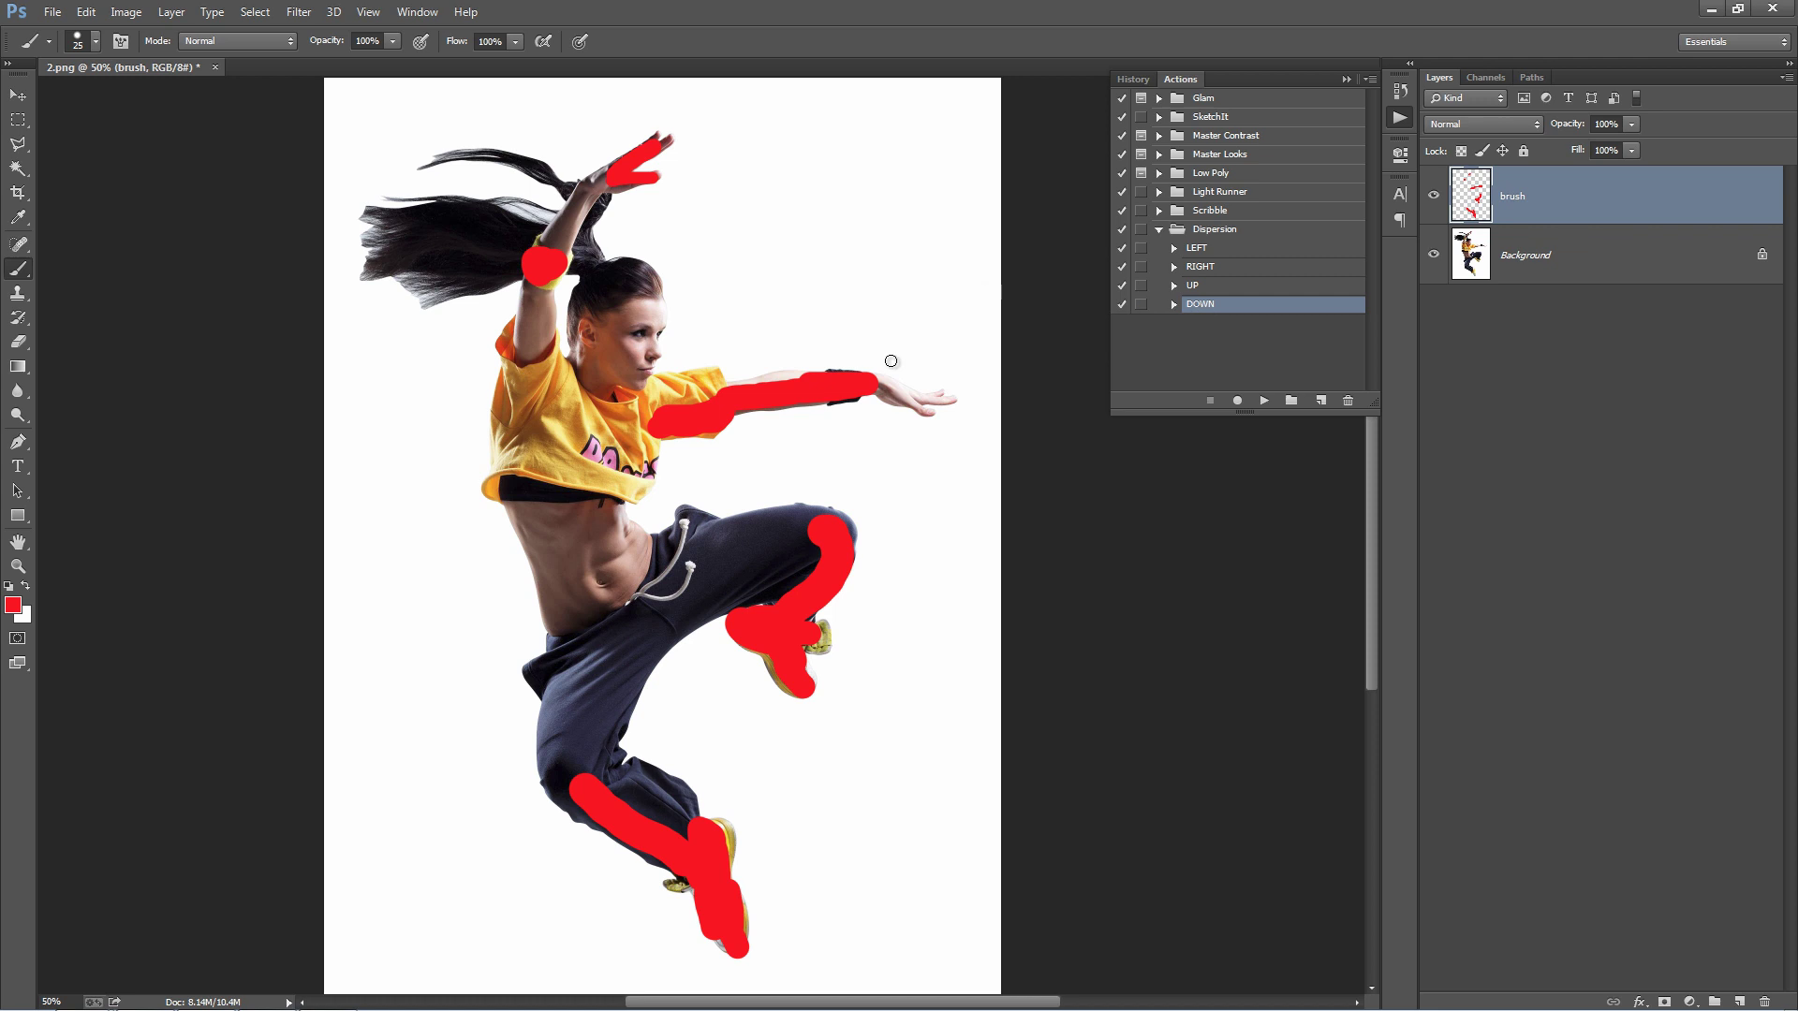
{"action": "scroll", "coordinate": [851, 442], "scroll_direction": "down", "scroll_amount": 2}
{"action": "key", "text": "v"}
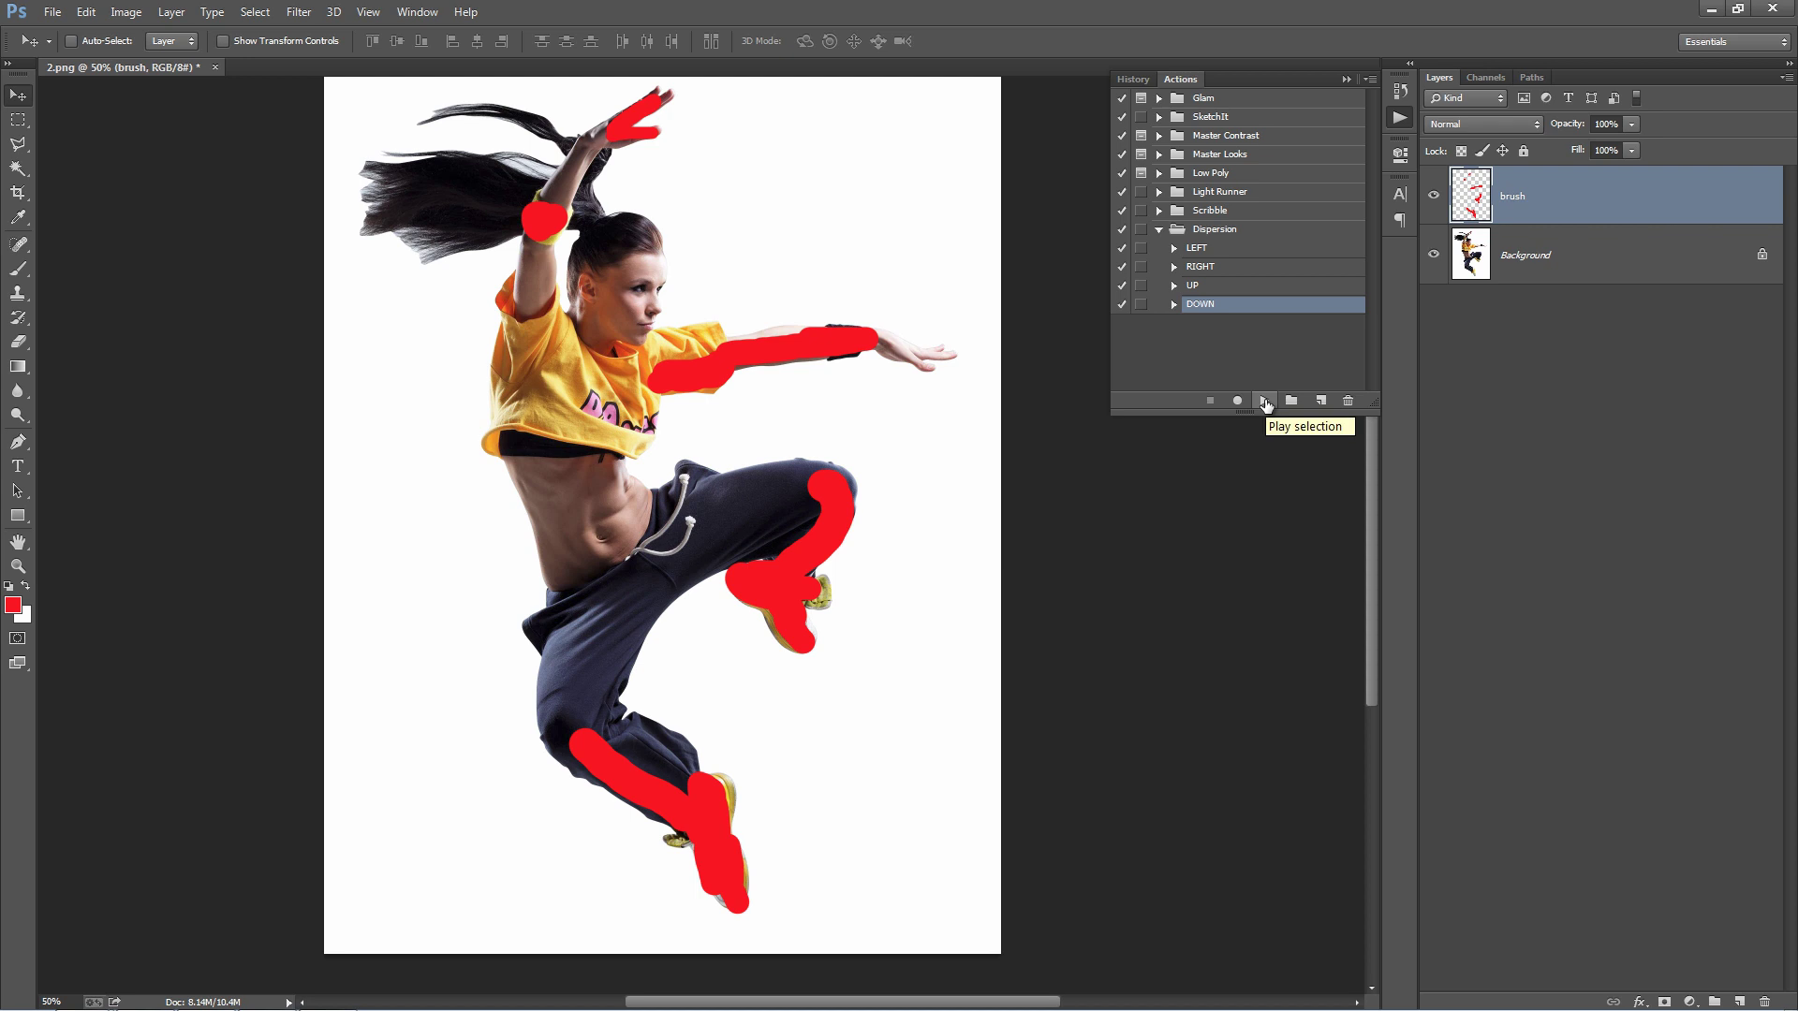
{"action": "left_click", "coordinate": [1264, 401]}
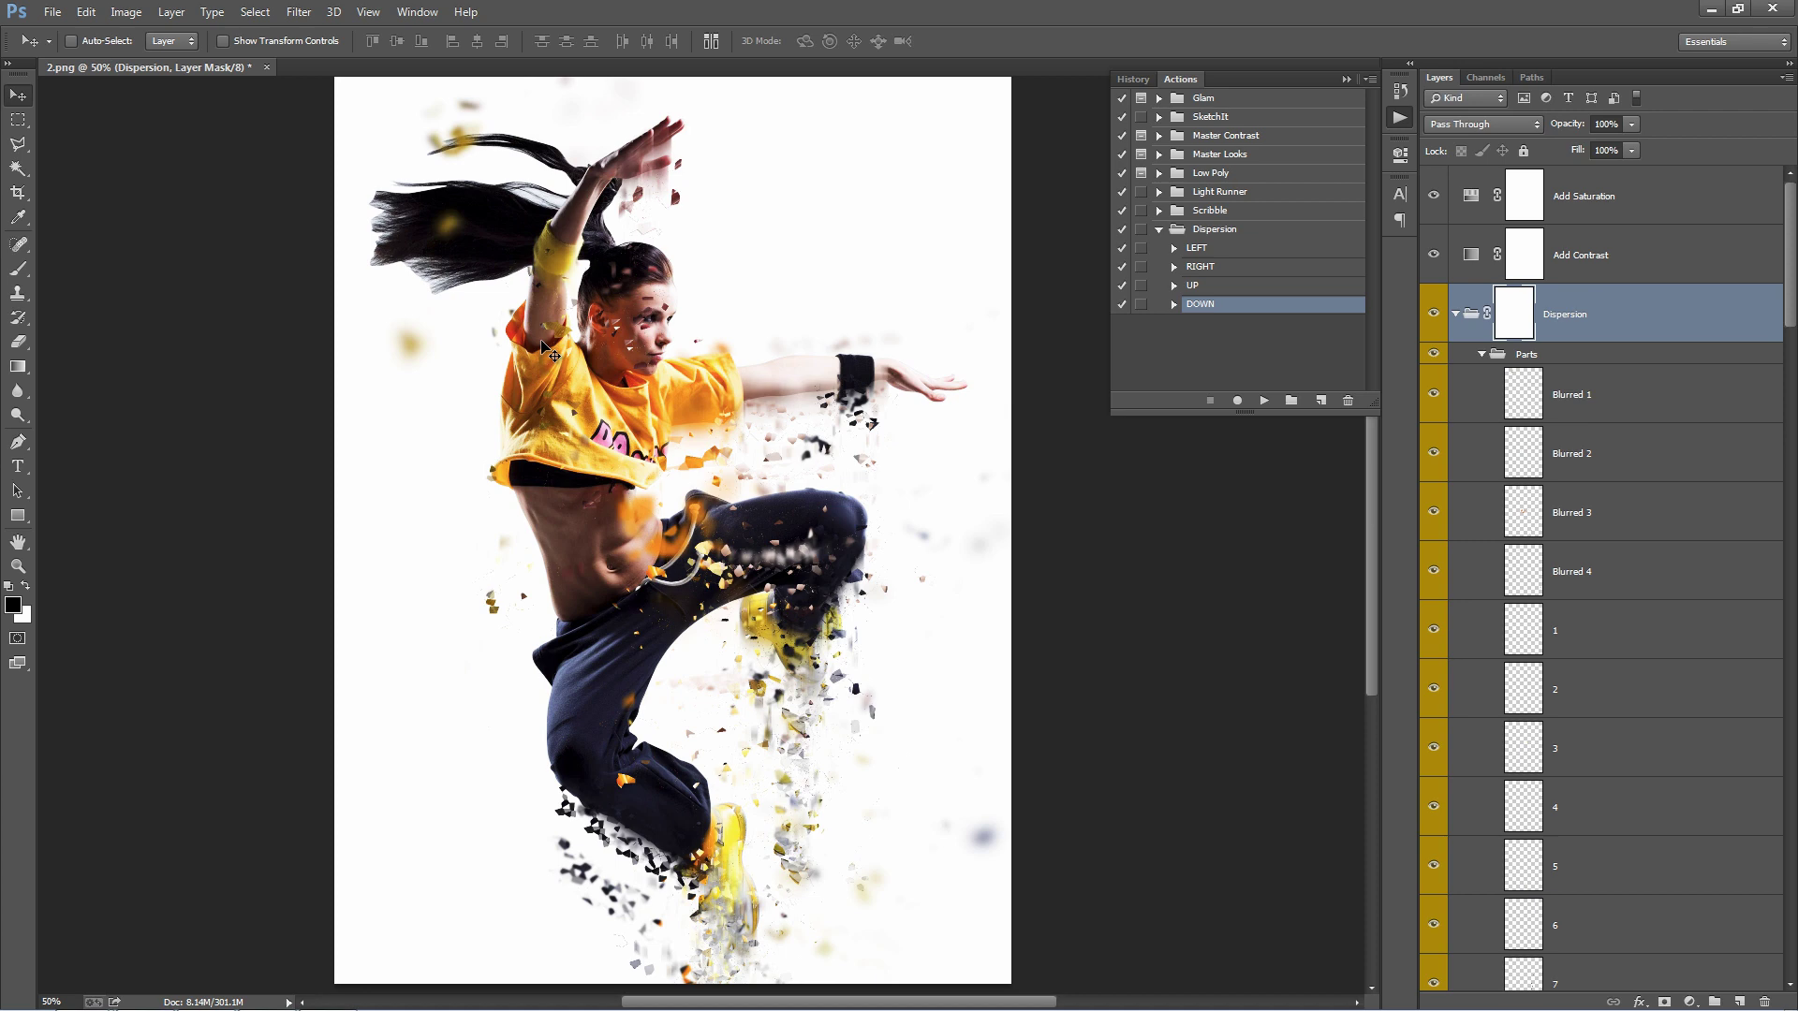
Step: Collapse the Dispersion group and hide the Background layer
{"action": "left_click", "coordinate": [1456, 313]}
{"action": "left_click", "coordinate": [1602, 435]}
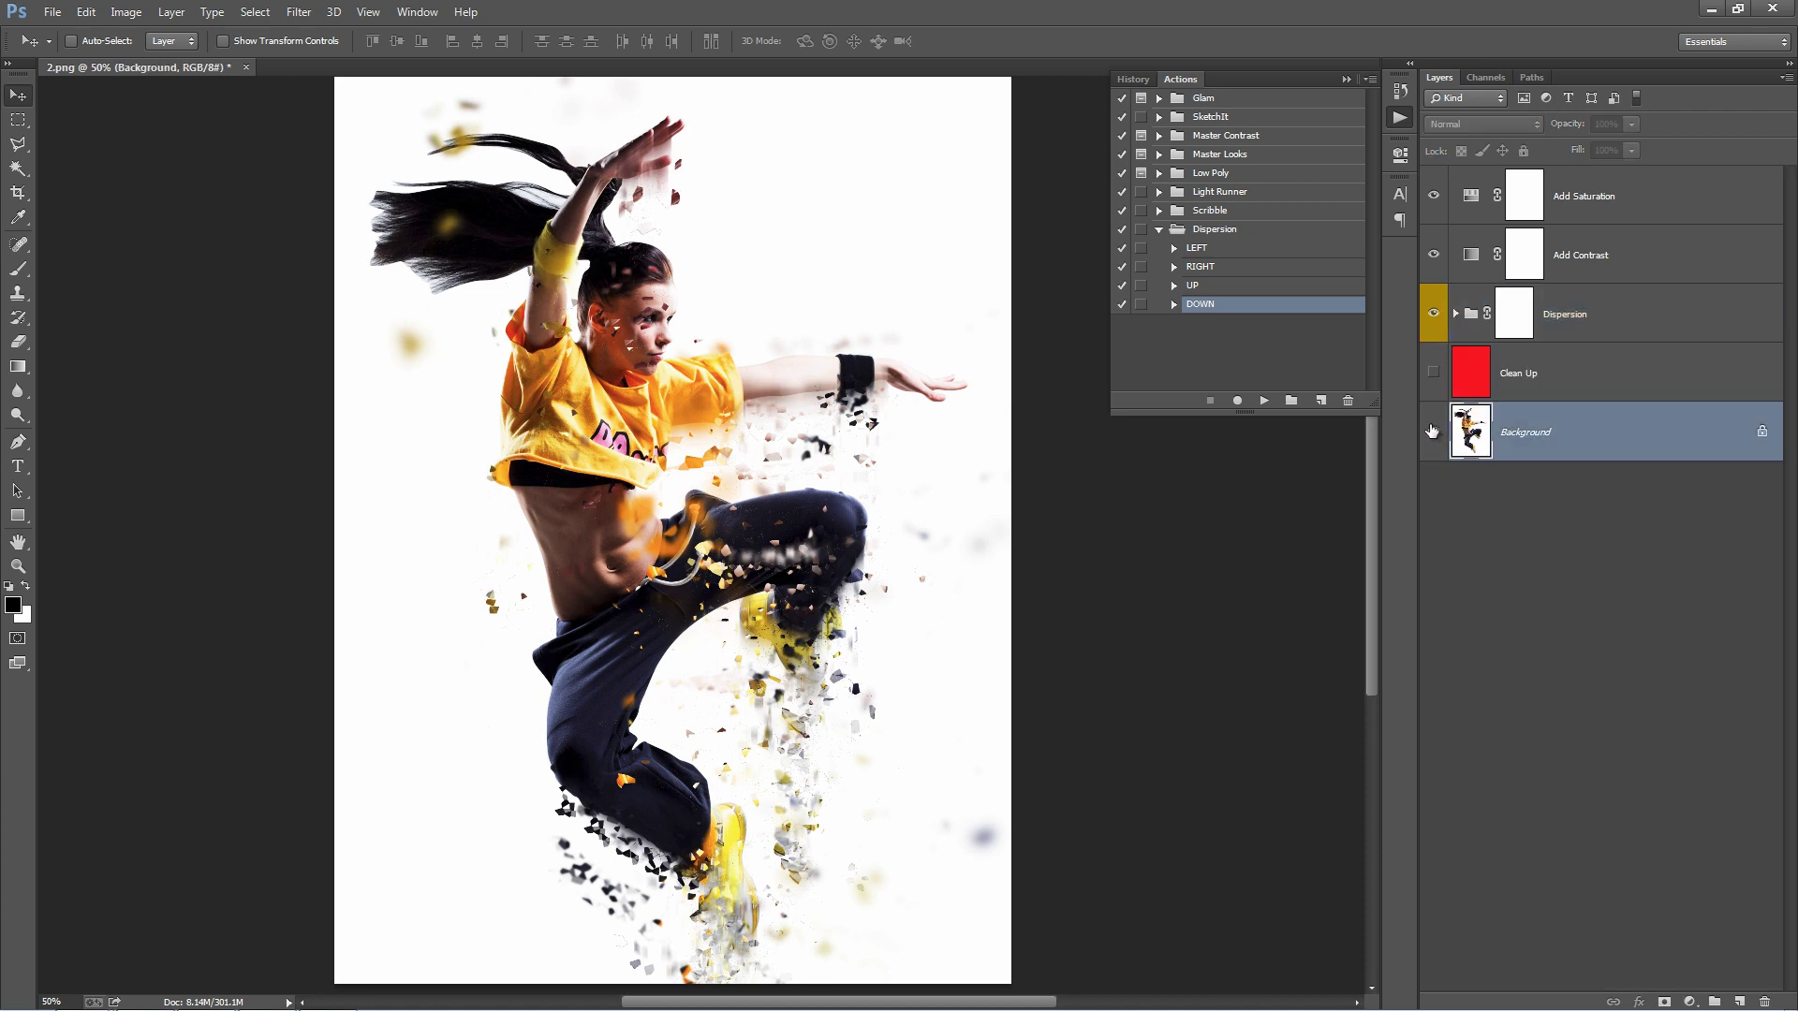
{"action": "left_click", "coordinate": [1431, 431]}
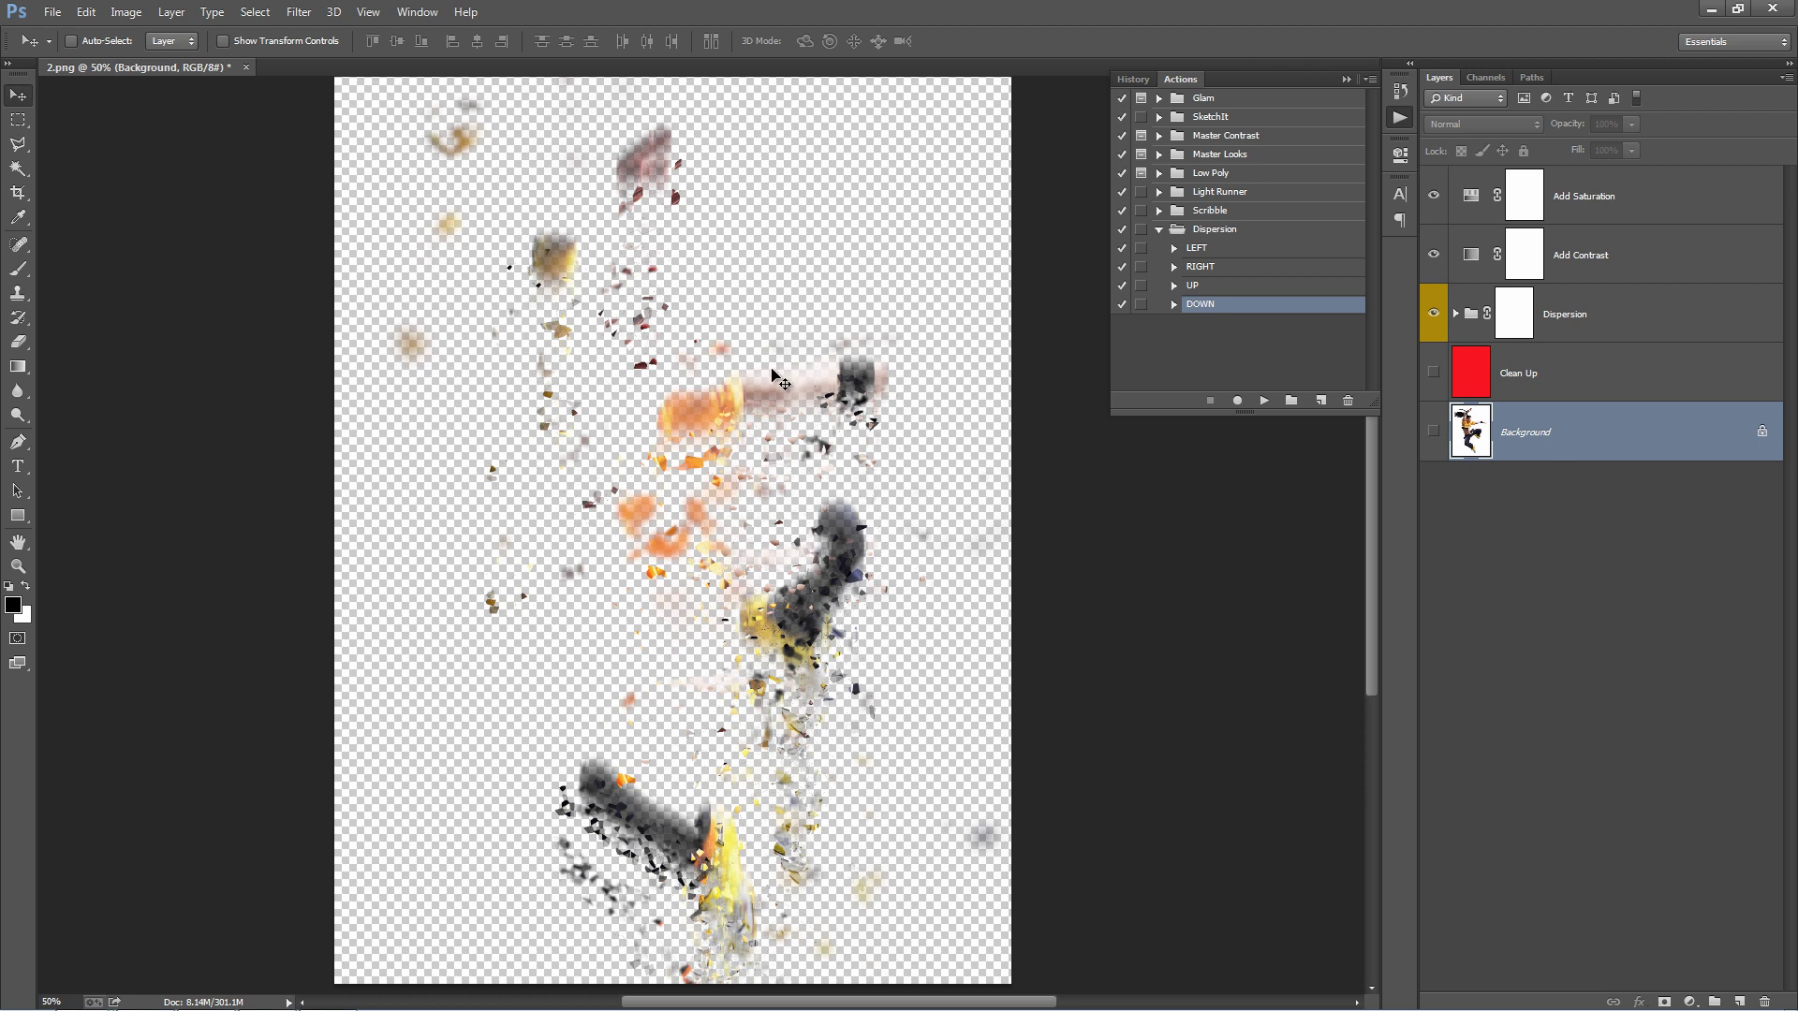
{"action": "left_click", "coordinate": [55, 21]}
Step: Place 2.png as an embedded layer and commit it
{"action": "left_click", "coordinate": [147, 364]}
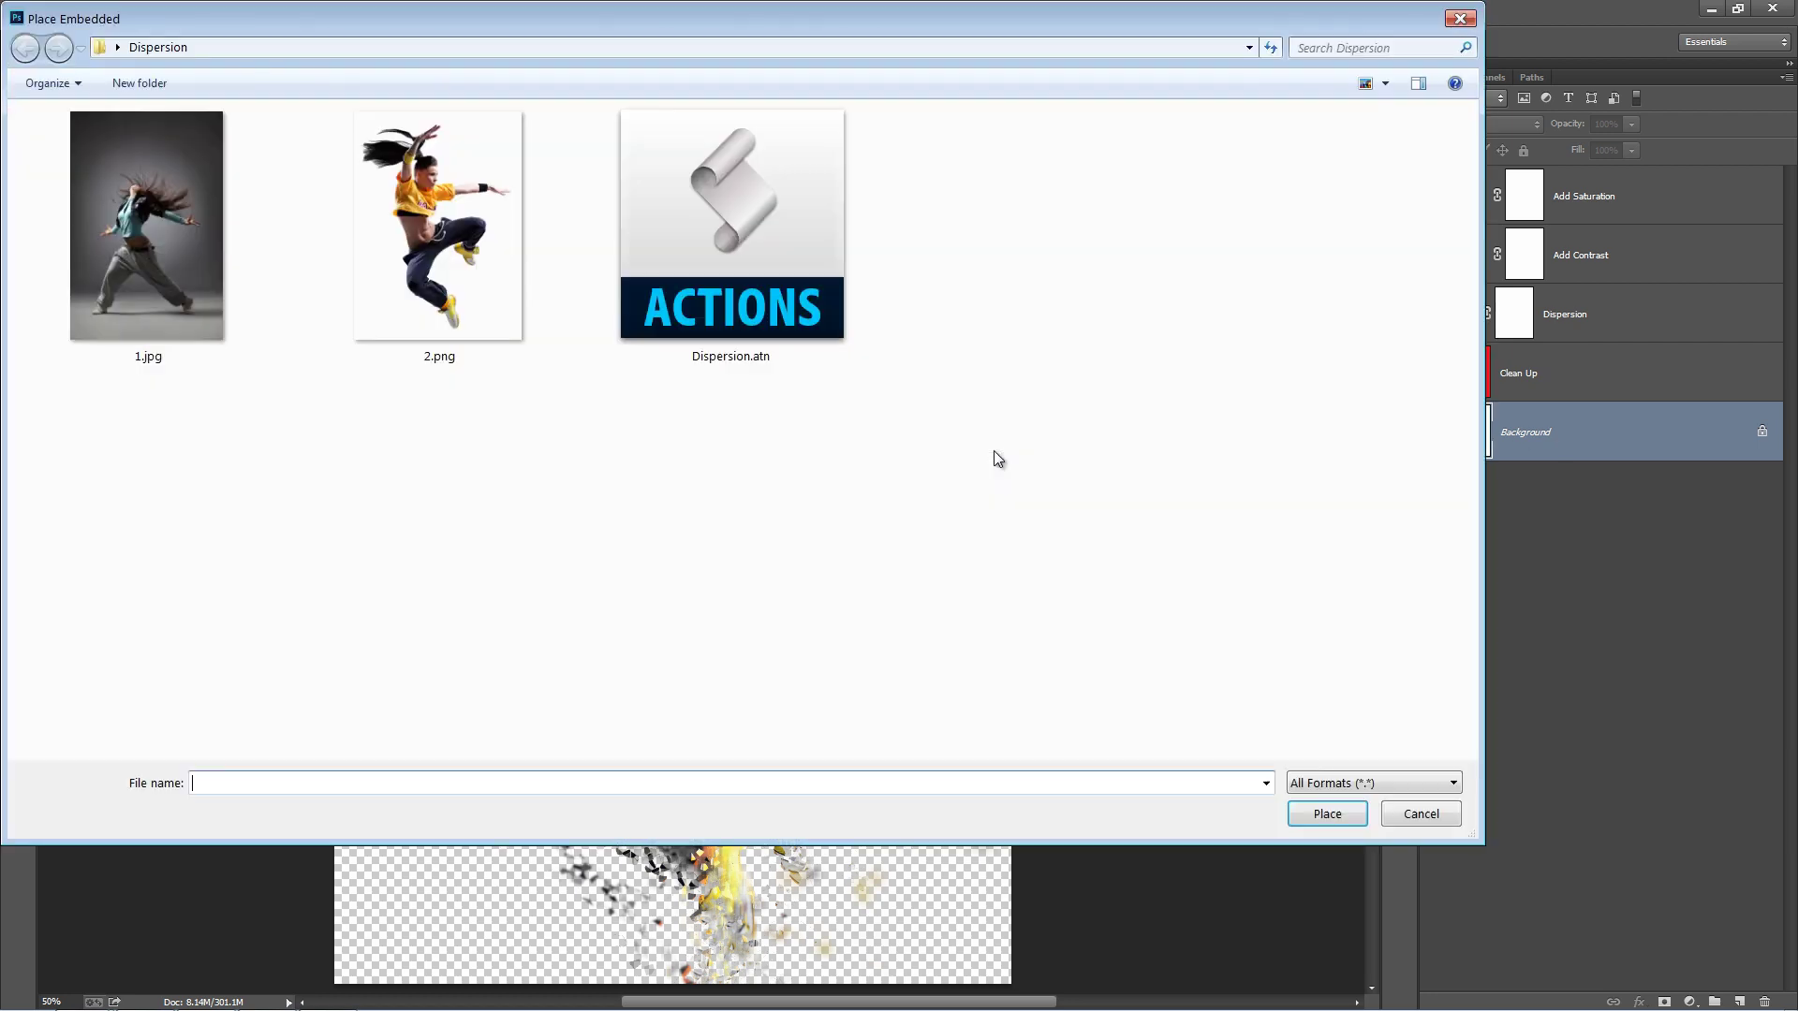
{"action": "double_click", "coordinate": [470, 294]}
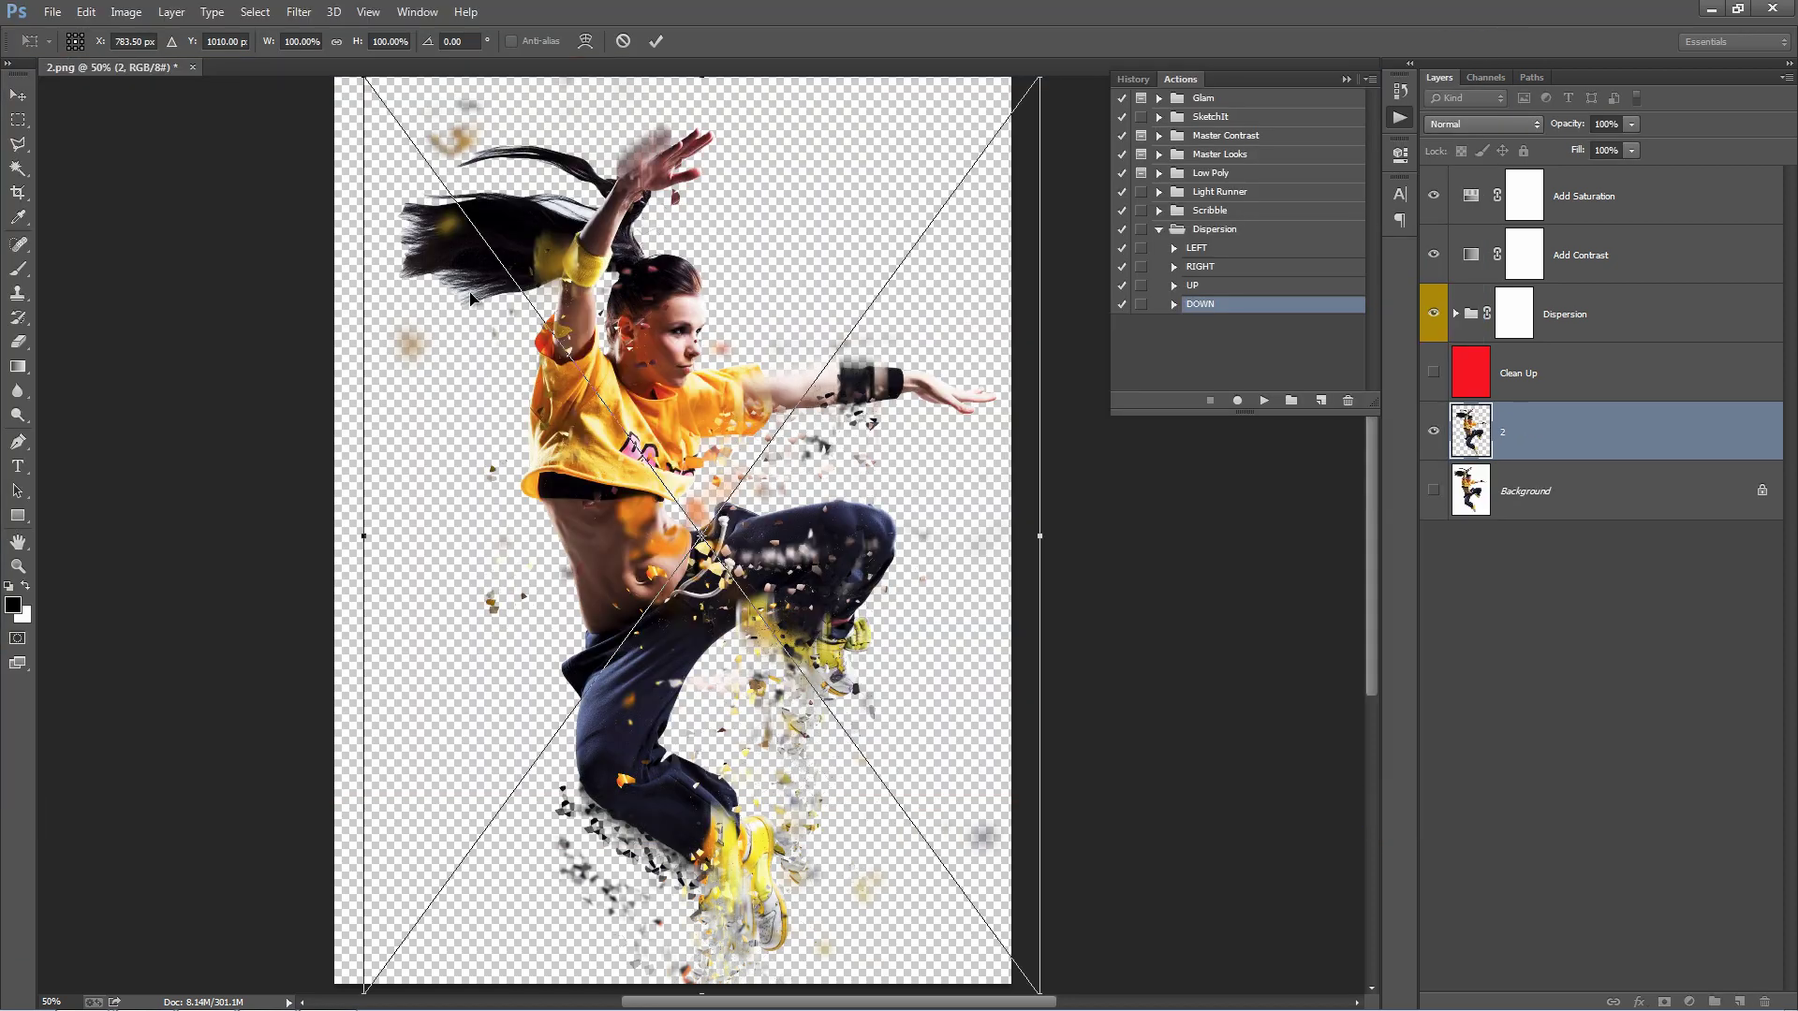
{"action": "key", "text": "Return"}
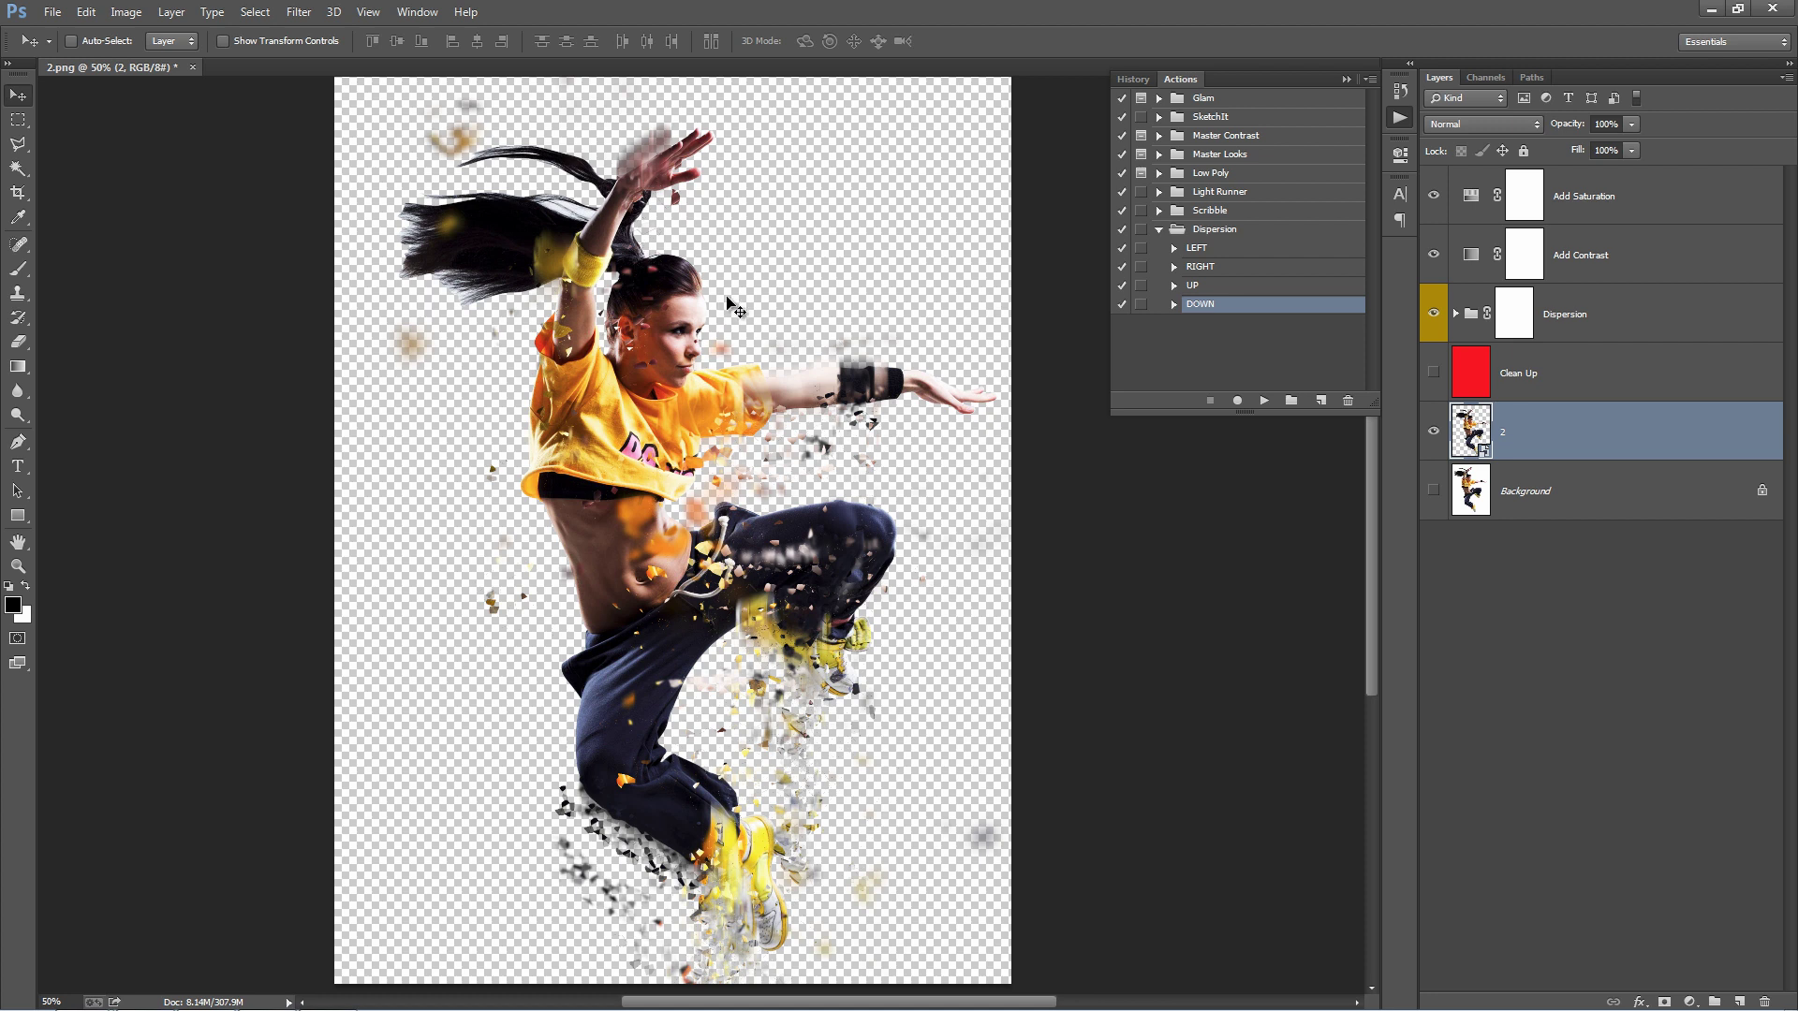
Step: Center the placed 2.png on the canvas and nudge it into alignment with the dispersed dancer
{"action": "key", "text": "ctrl+a"}
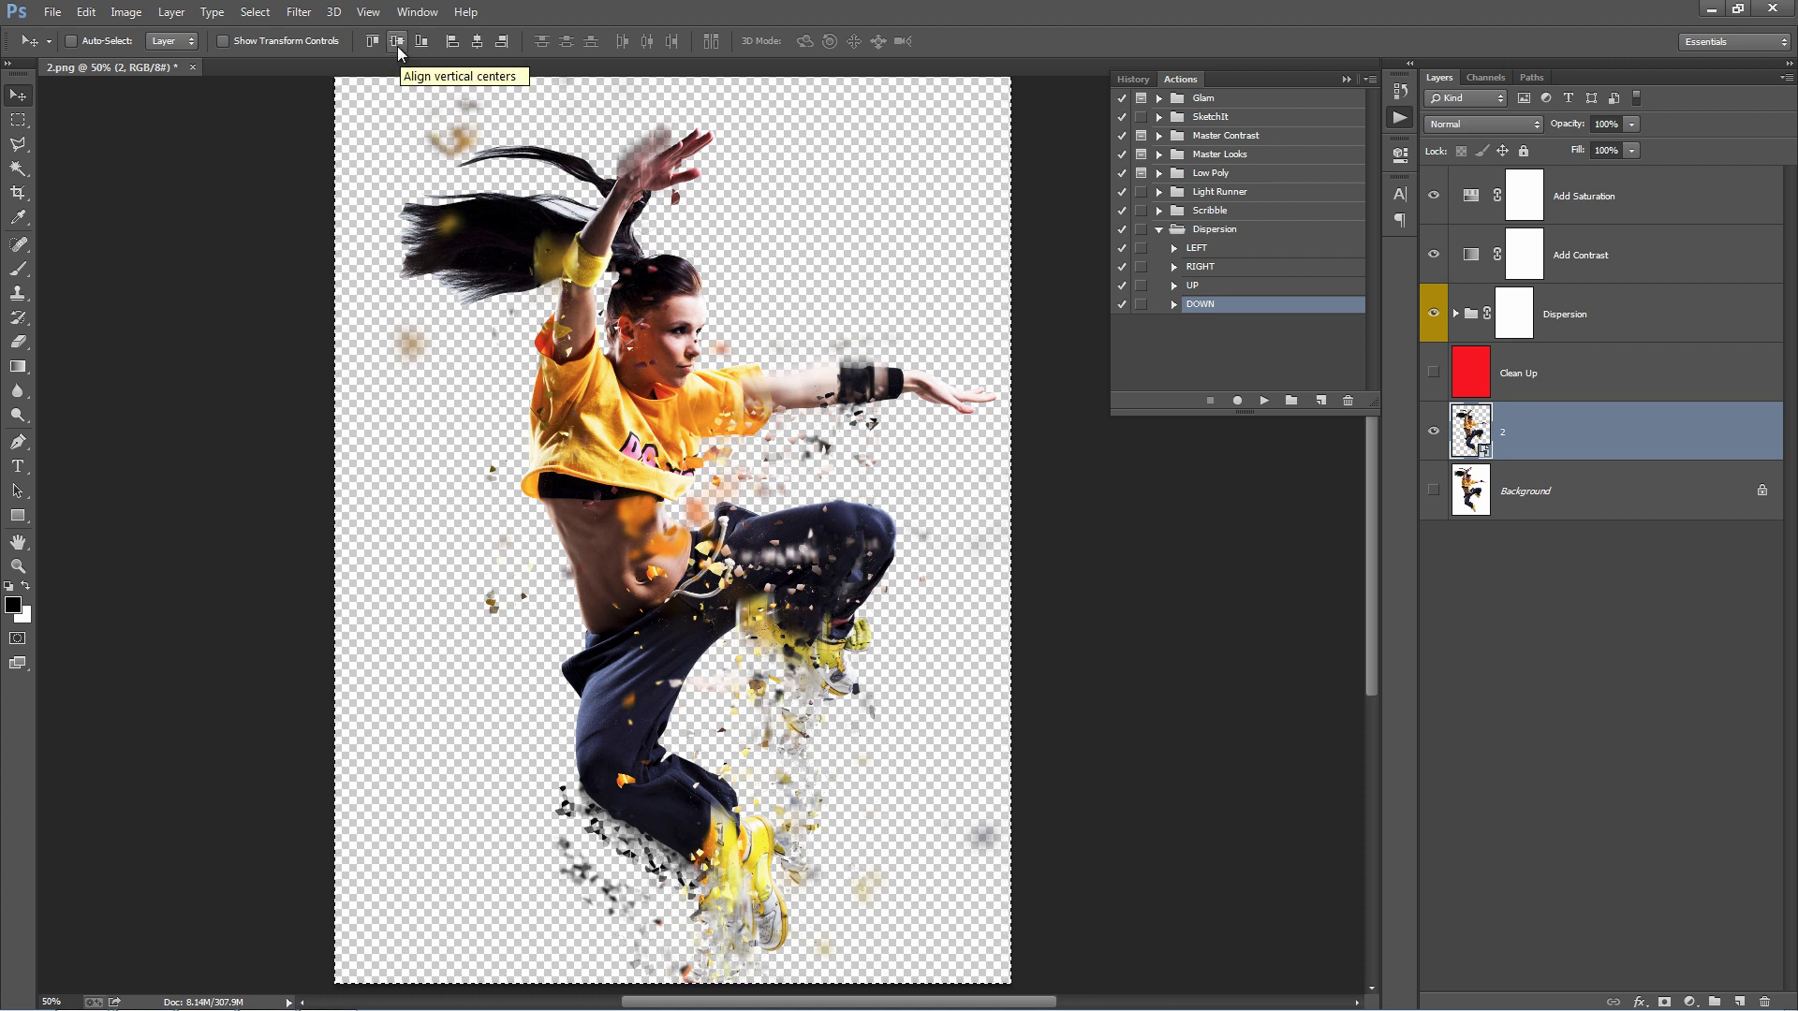
{"action": "left_click", "coordinate": [484, 42]}
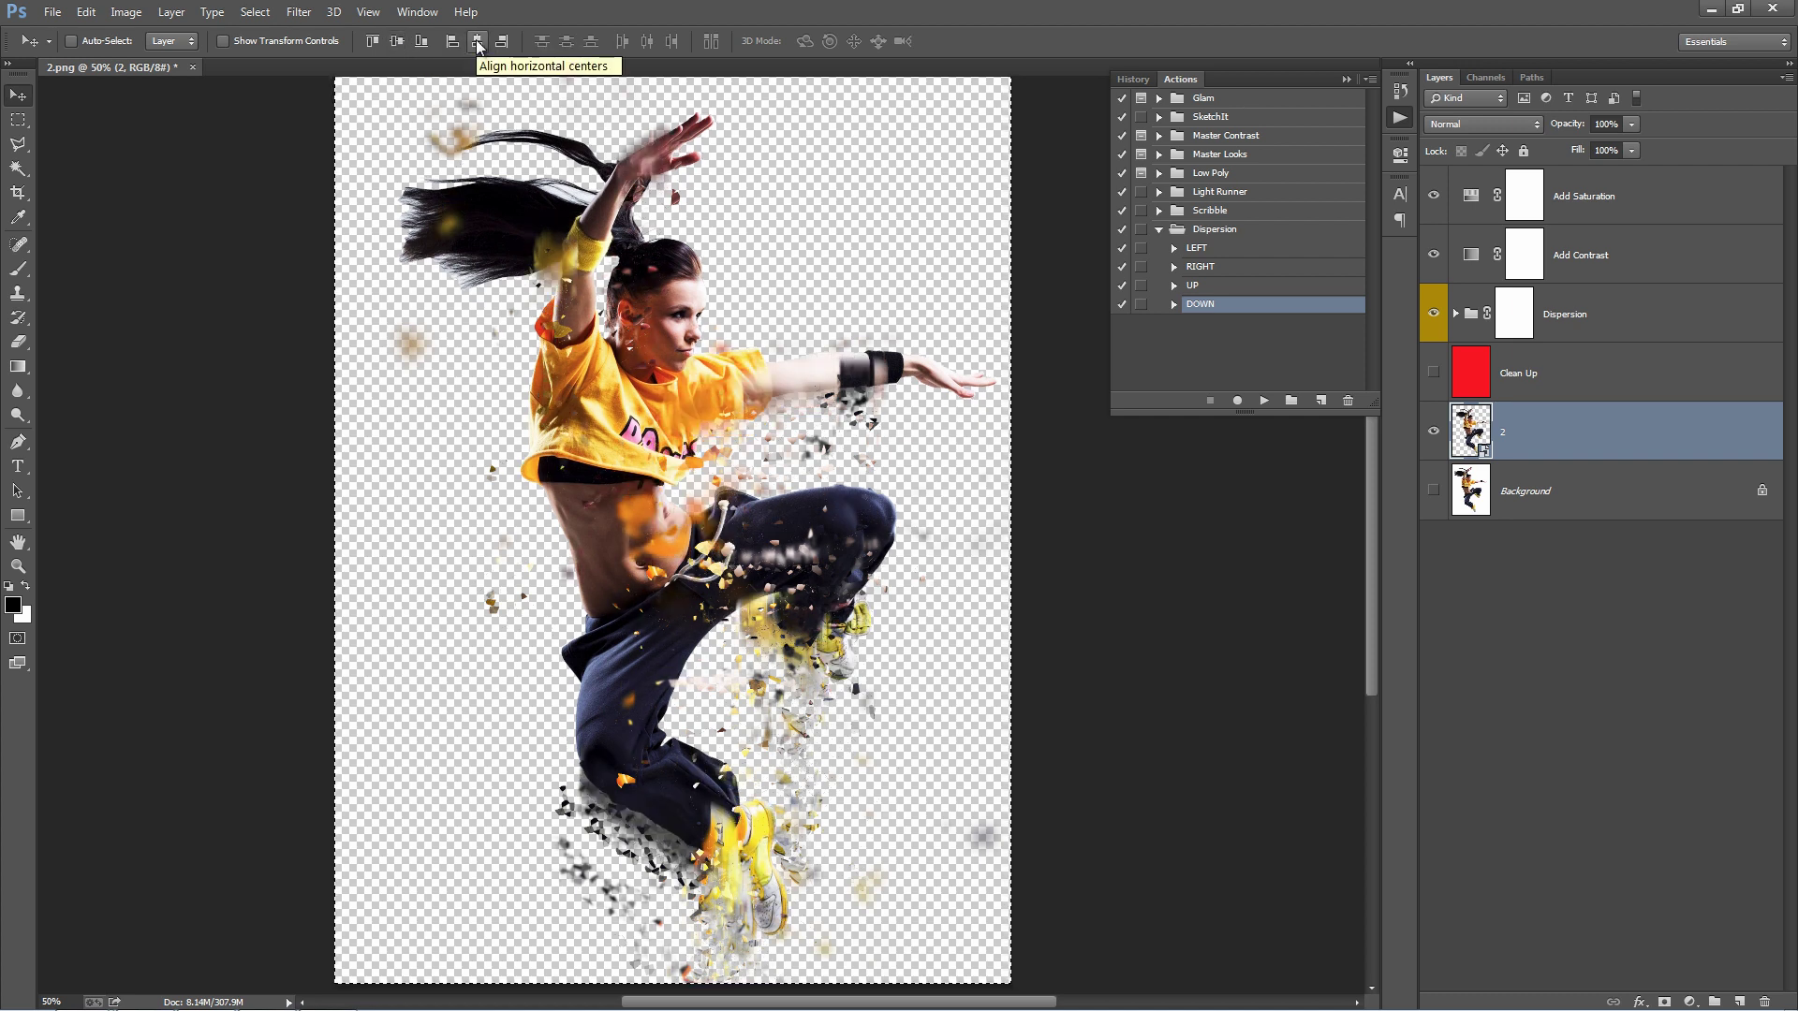
{"action": "left_click", "coordinate": [478, 44]}
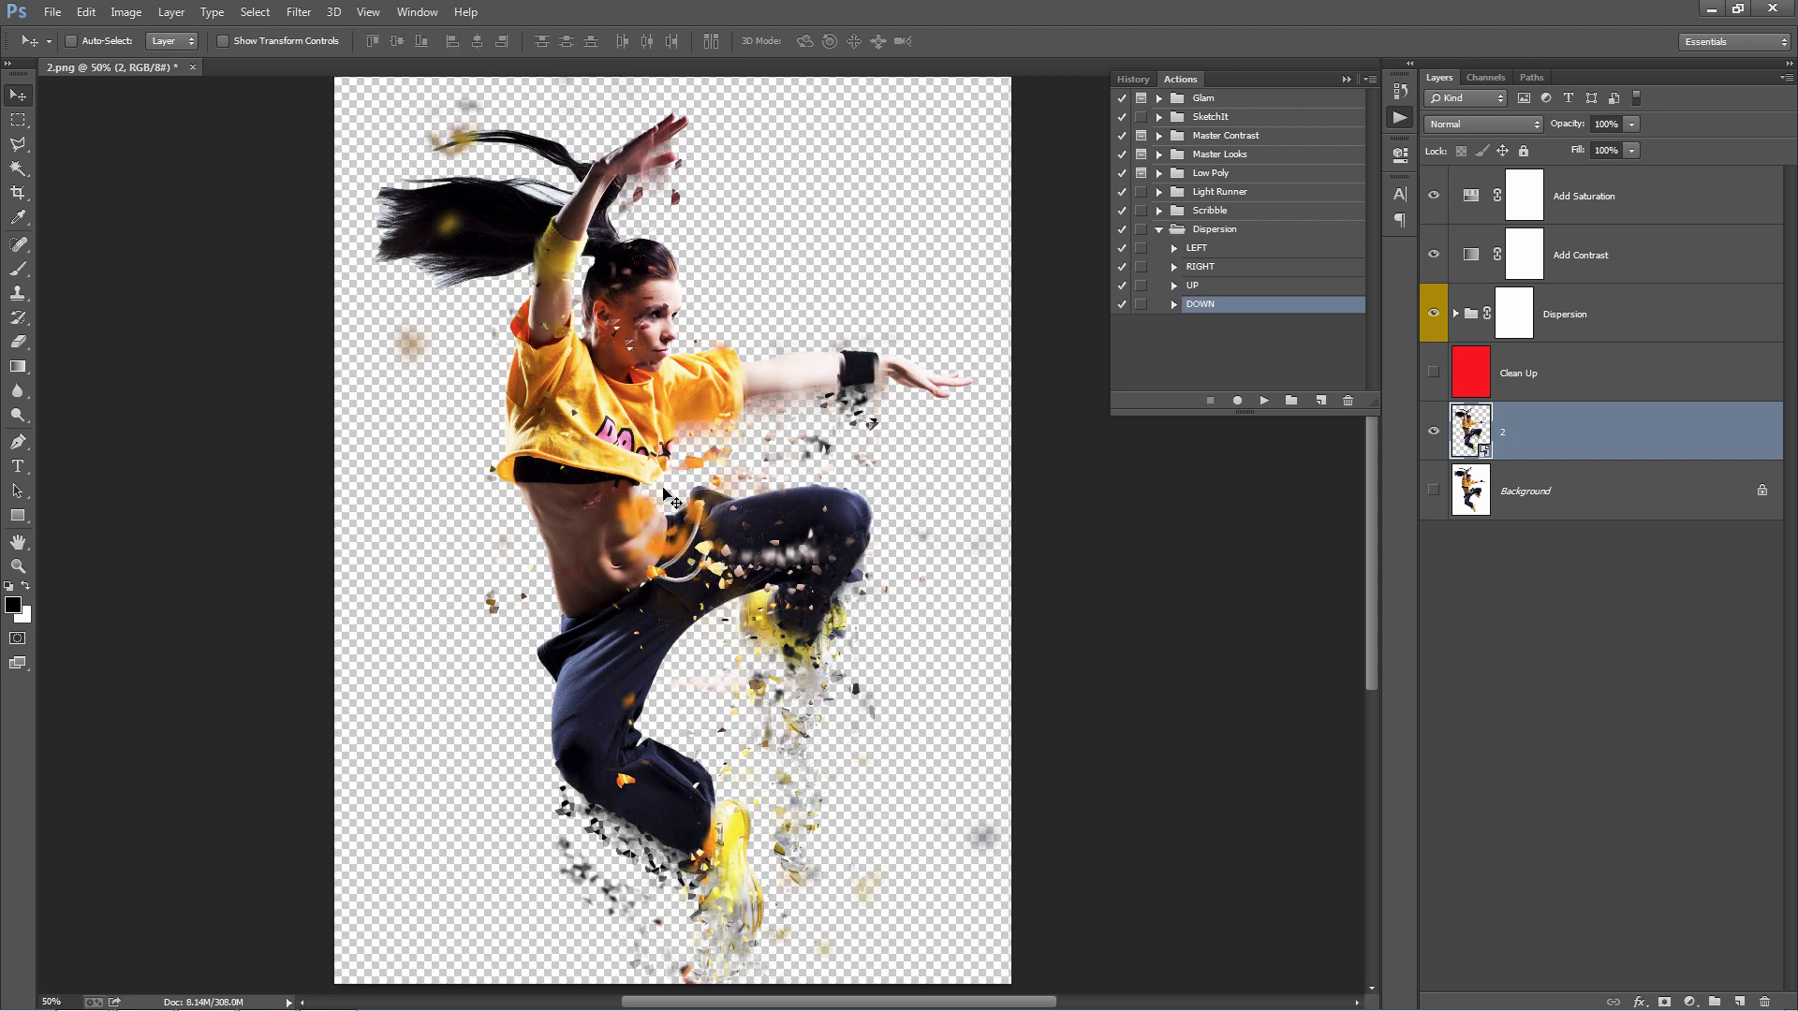
{"action": "left_click_drag", "start_coordinate": [671, 466], "coordinate": [663, 489]}
{"action": "key", "text": "shift+Up"}
{"action": "key", "text": "shift+Up"}
{"action": "key", "text": "shift+Up"}
{"action": "key", "text": "shift+Up"}
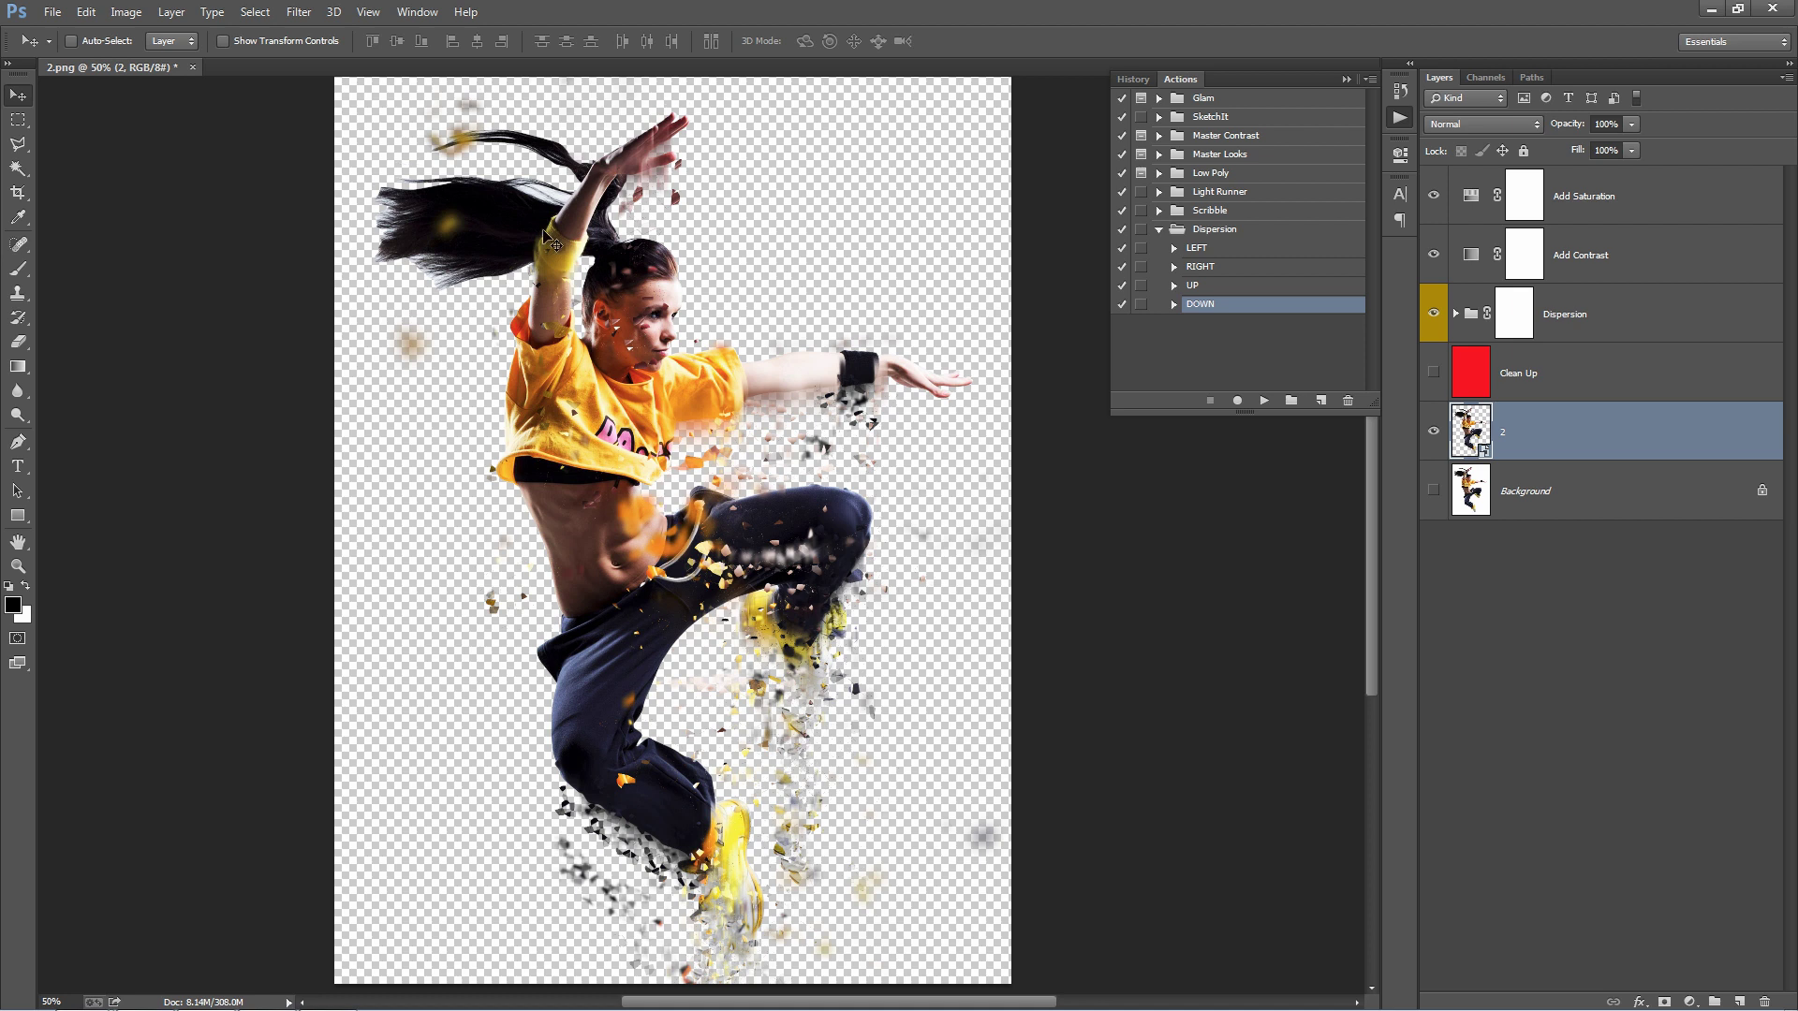